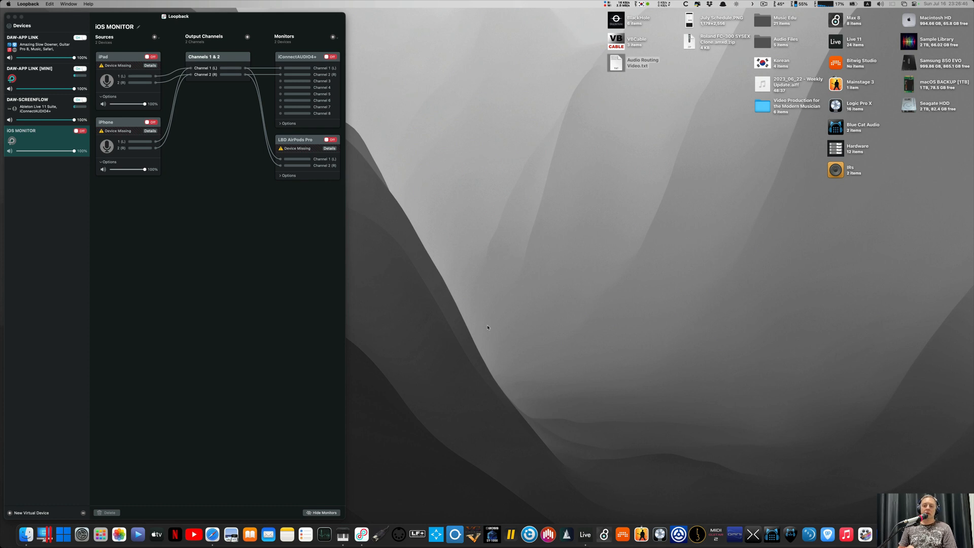
pyautogui.click(178, 20)
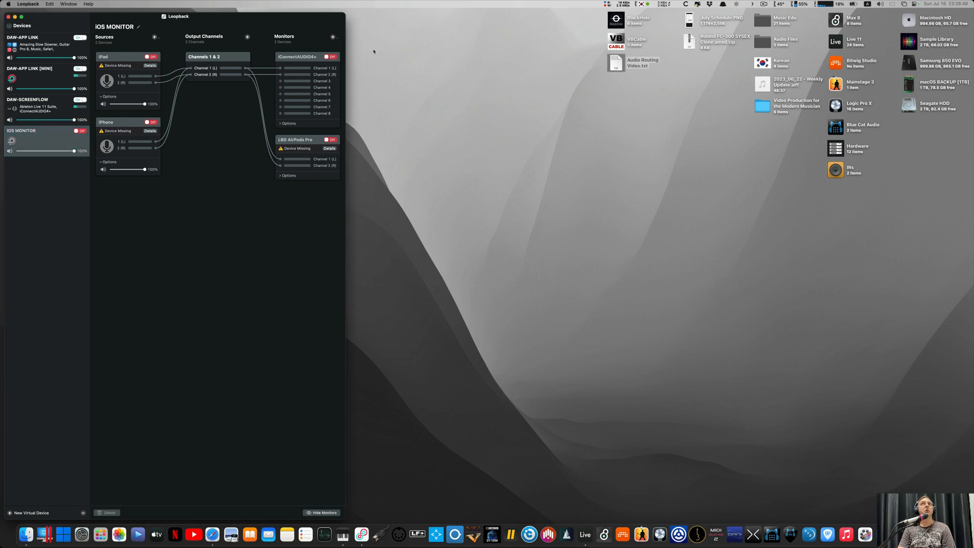
pyautogui.click(618, 21)
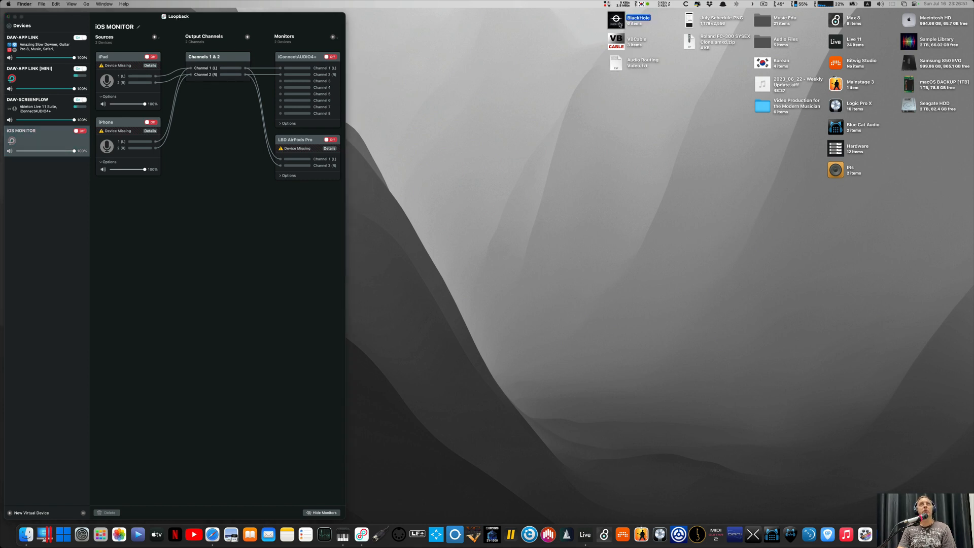
pyautogui.click(619, 44)
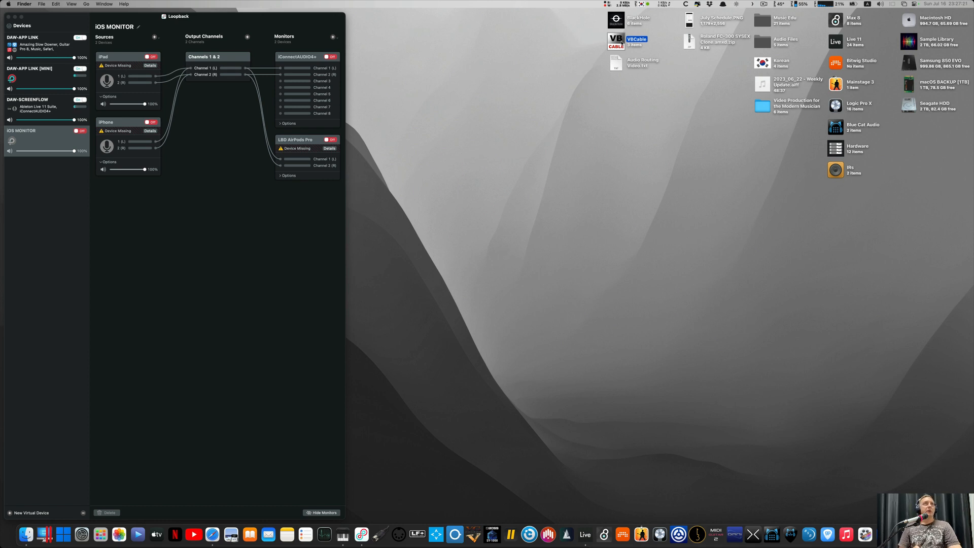
pyautogui.click(221, 21)
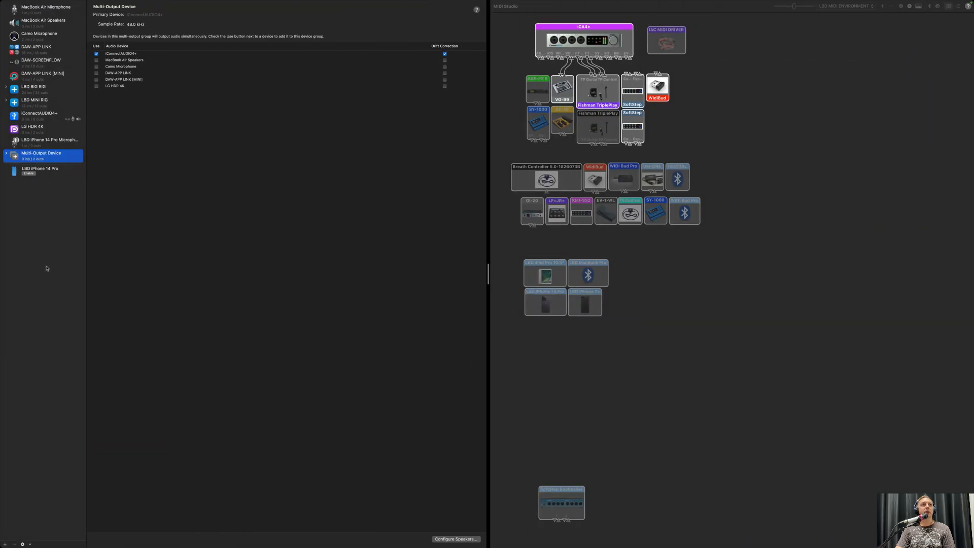
pyautogui.moveTo(81, 2)
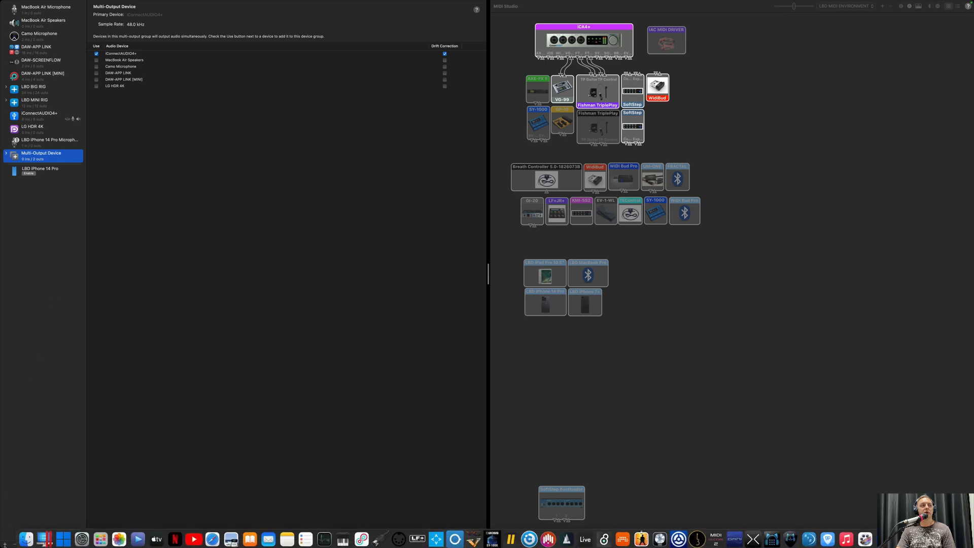
pyautogui.click(5, 544)
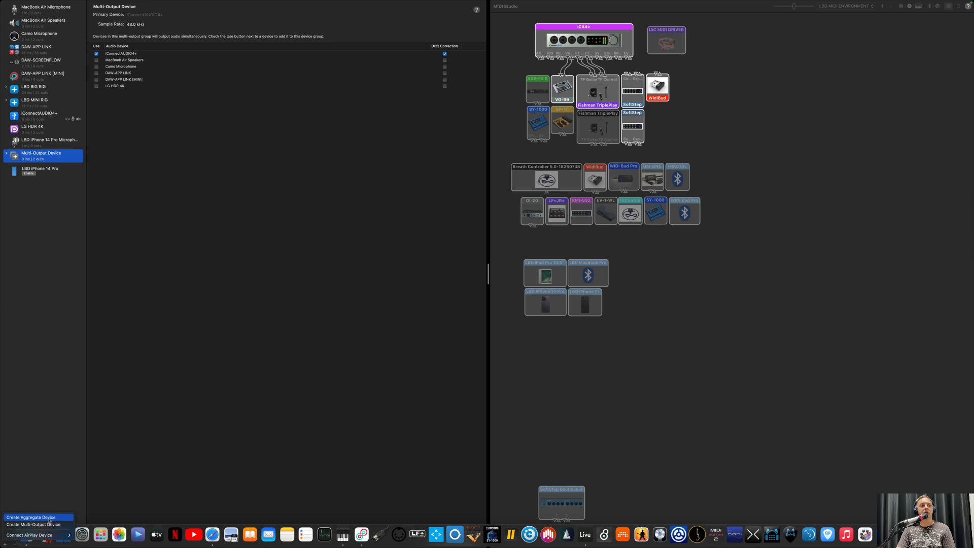
pyautogui.moveTo(30, 537)
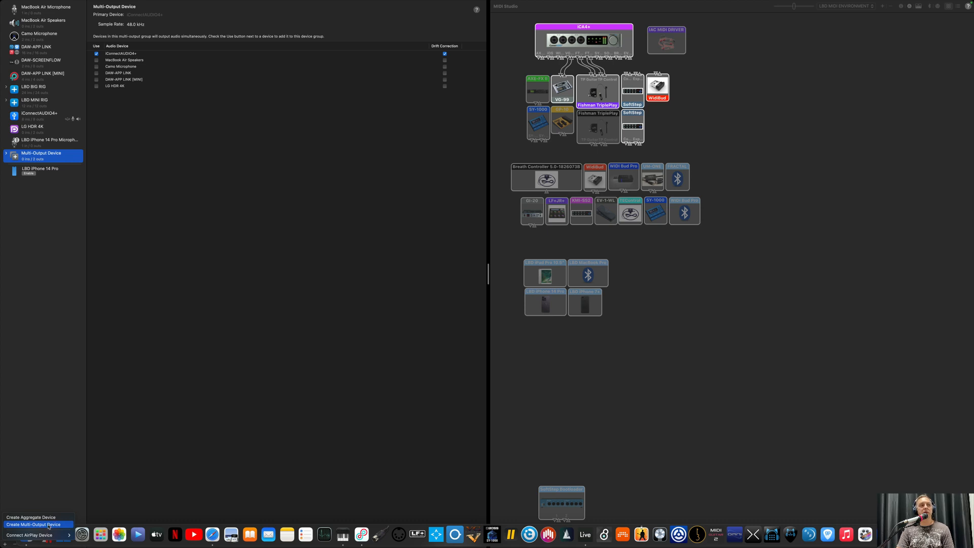
pyautogui.click(47, 338)
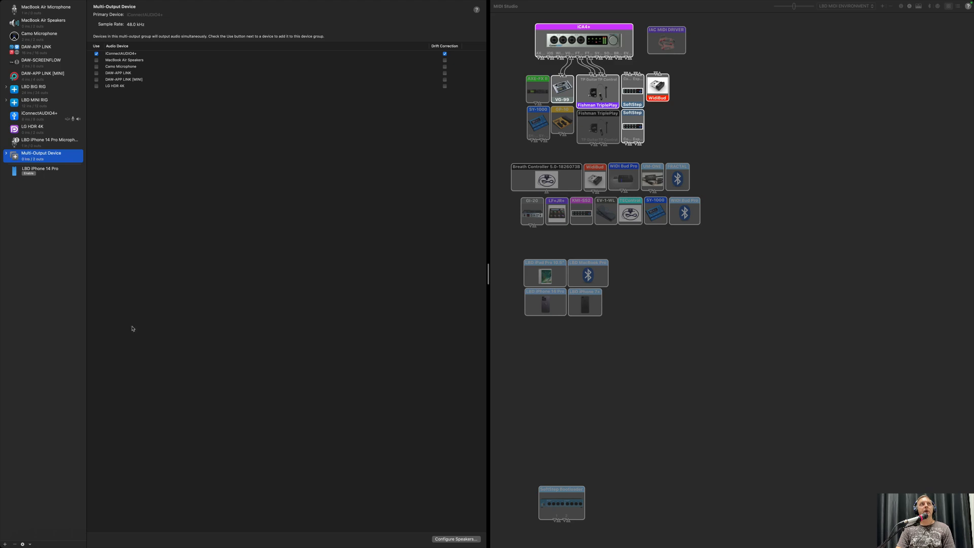
# Switch to Loopback and remove the existing Zoom virtual device
pyautogui.hotkey('ctrl', 'Left')
pyautogui.hotkey('ctrl', 'Left')
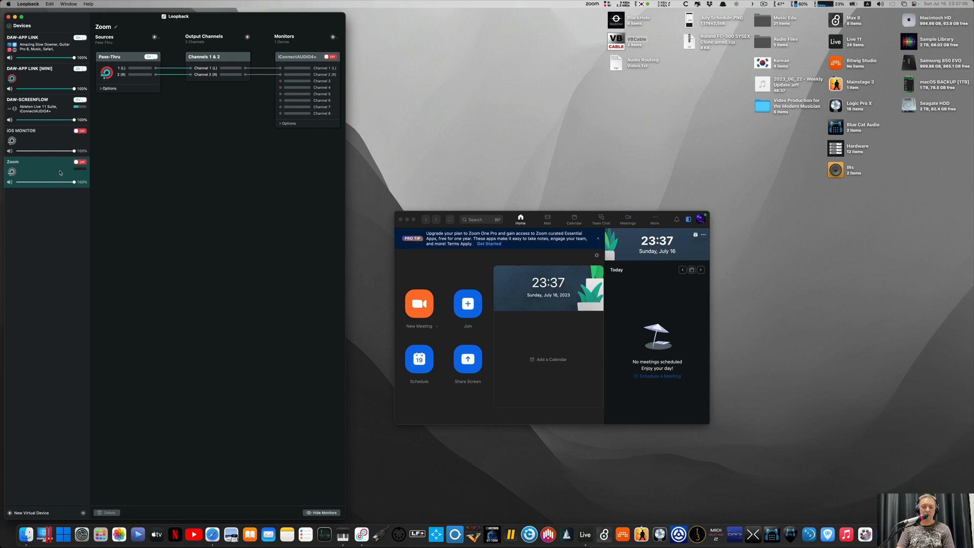
pyautogui.press('Up')
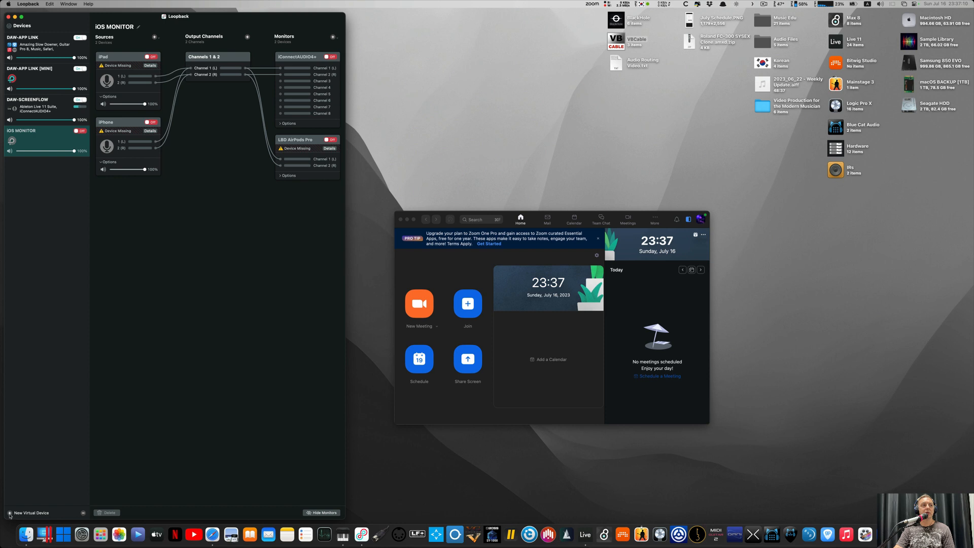
# Create a new pass-through virtual device and name it Zoom
pyautogui.click(10, 512)
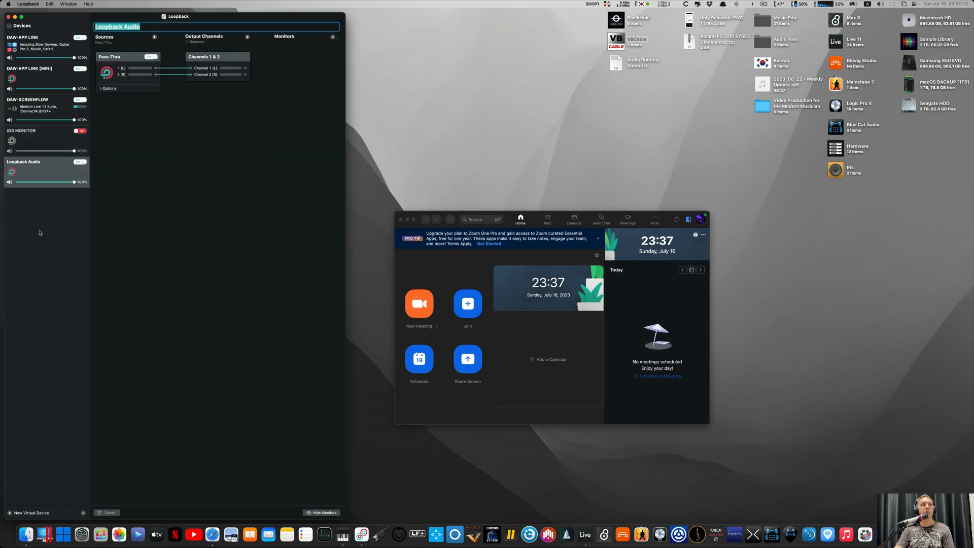
pyautogui.click(37, 171)
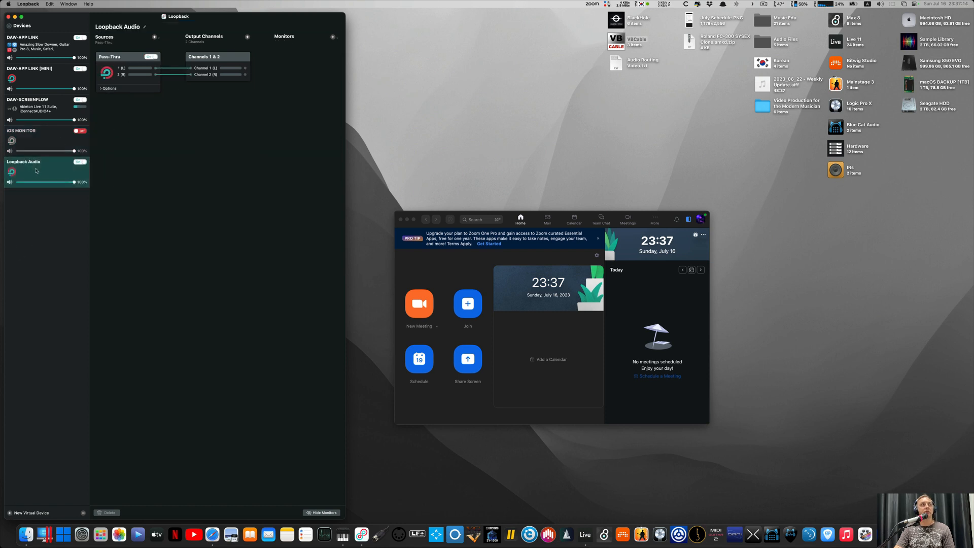
pyautogui.click(144, 26)
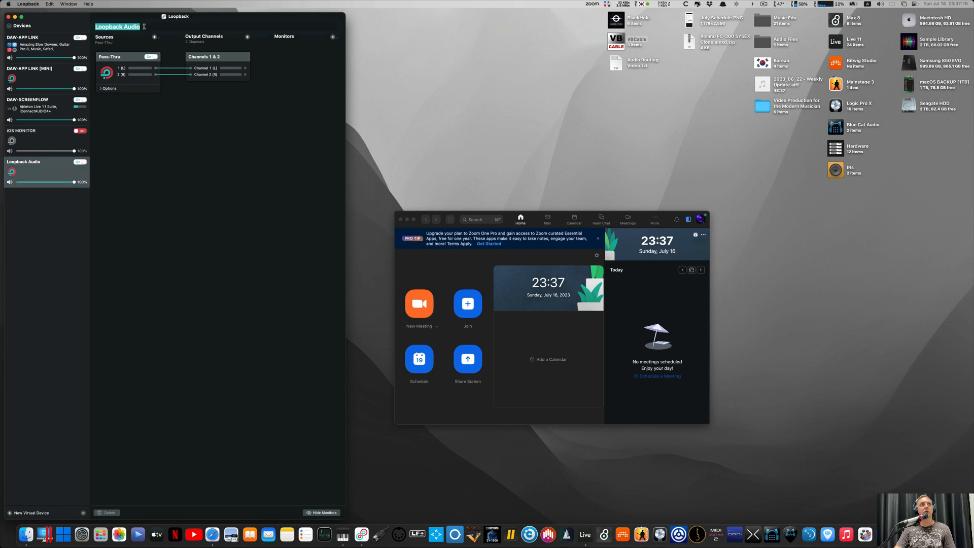
pyautogui.write('Zoom')
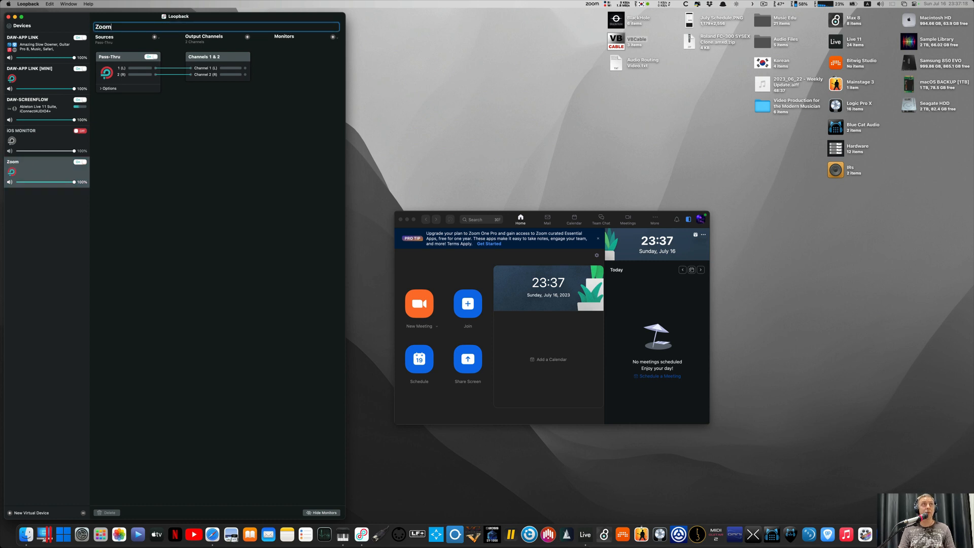
pyautogui.press('Return')
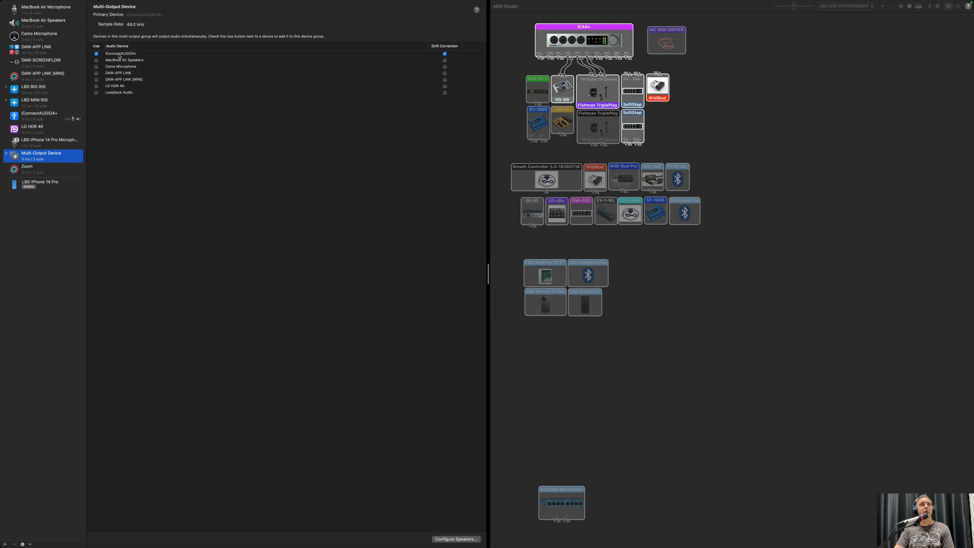
# In Audio MIDI Setup, include the Zoom device in the Multi-Output Device and review the Zoom and iConnectAUDIO4+ settings
pyautogui.click(120, 54)
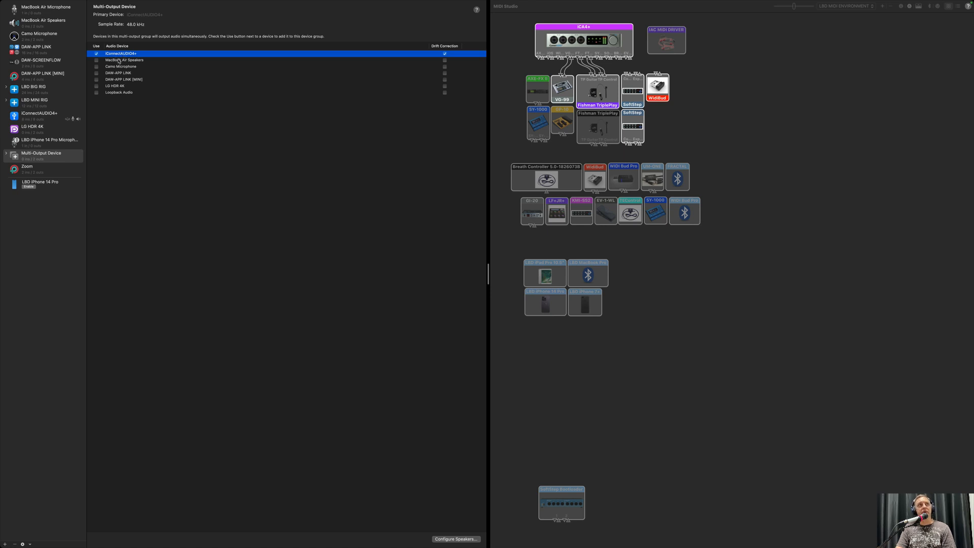
pyautogui.click(135, 137)
pyautogui.click(46, 170)
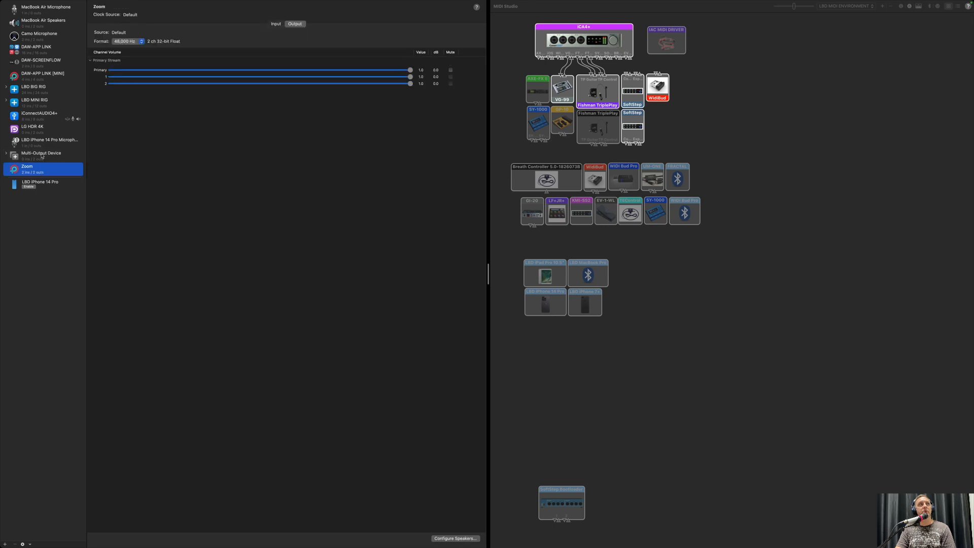
pyautogui.click(41, 154)
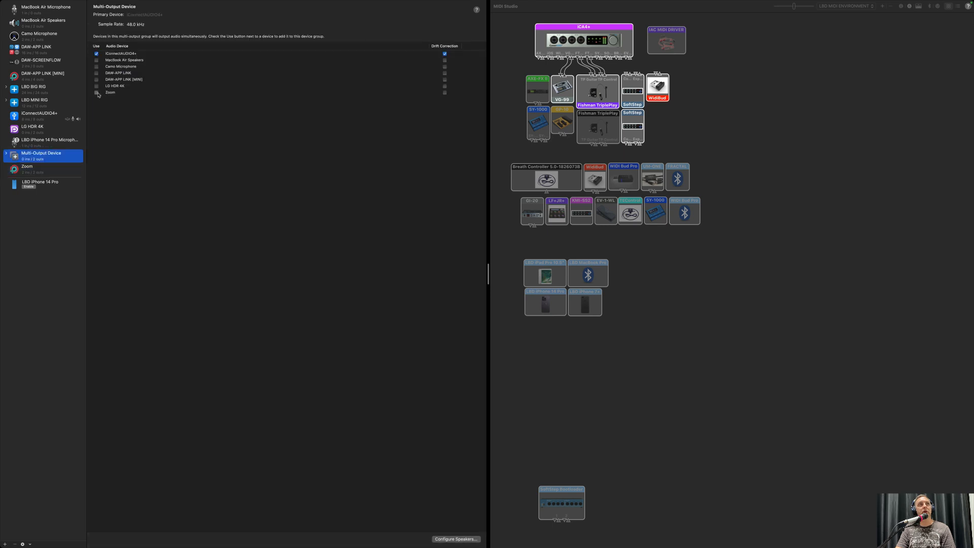
pyautogui.click(96, 92)
pyautogui.click(96, 59)
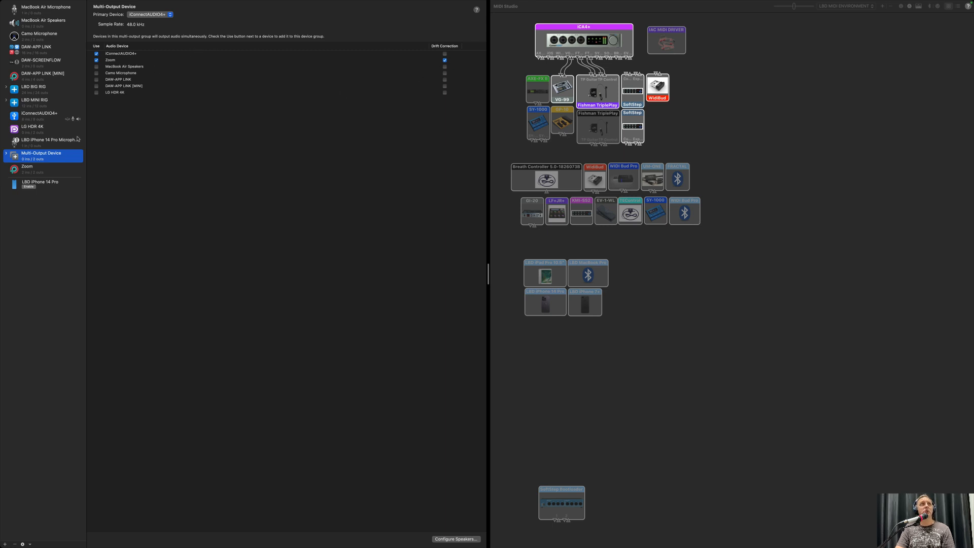
pyautogui.click(33, 172)
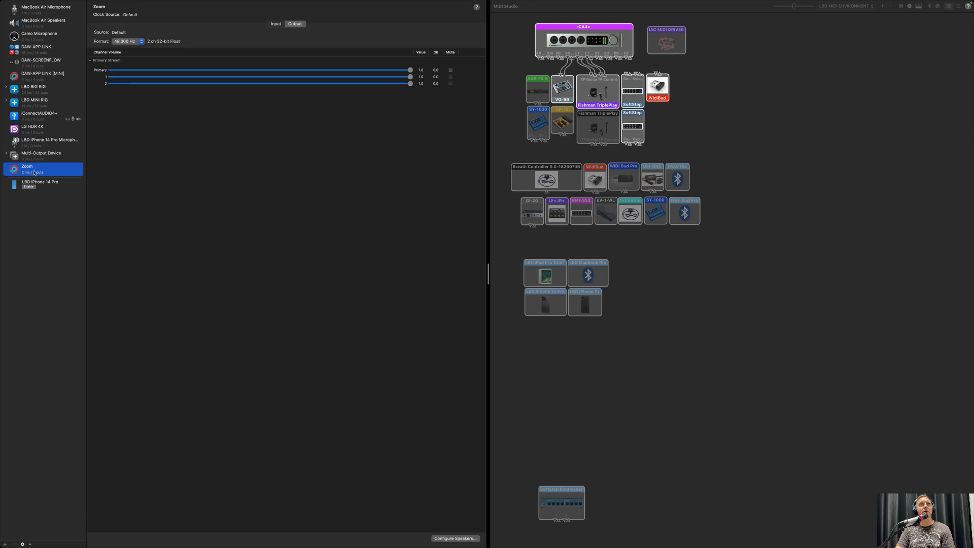
pyautogui.click(33, 158)
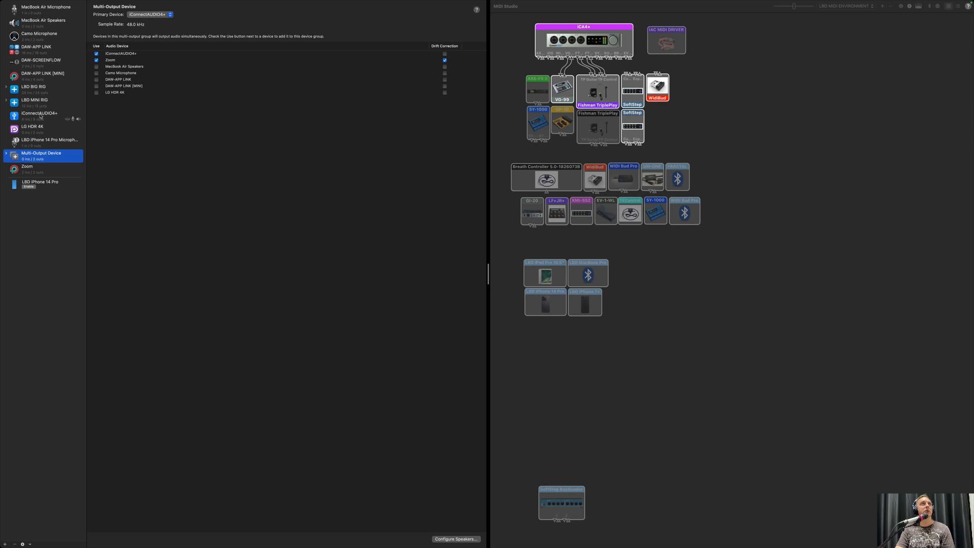
pyautogui.click(40, 116)
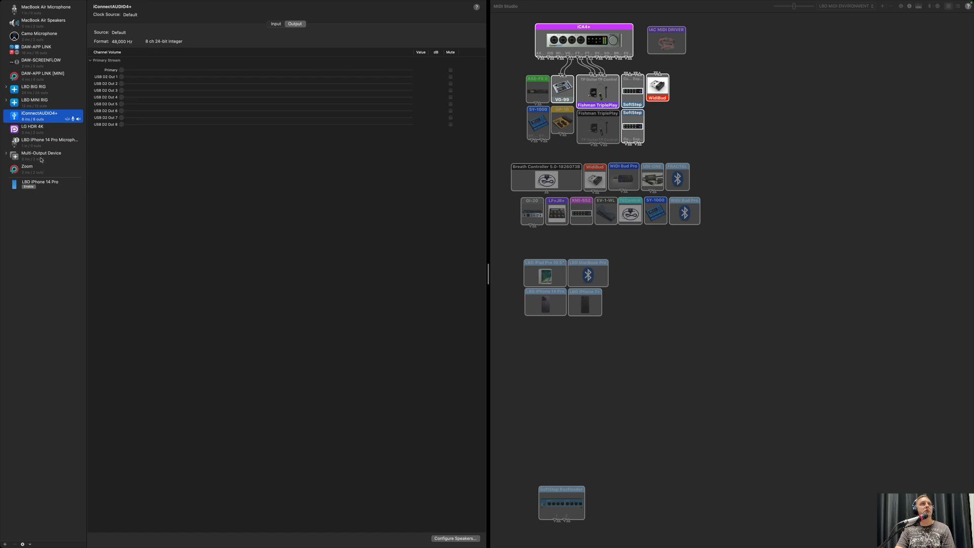
pyautogui.click(42, 159)
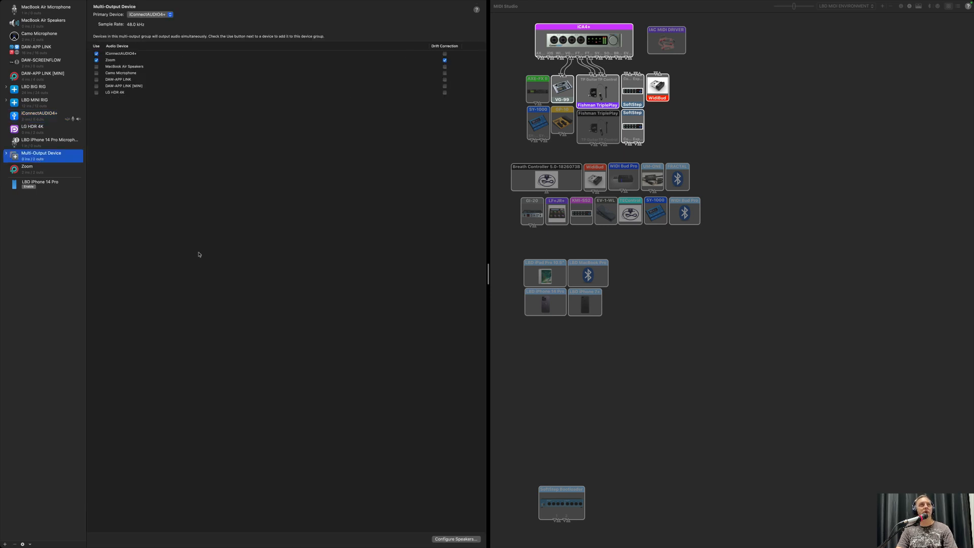
# Switch to Ableton Live and choose Multi-Output Device as the audio output device in its preferences
pyautogui.hotkey('ctrl', 'Left')
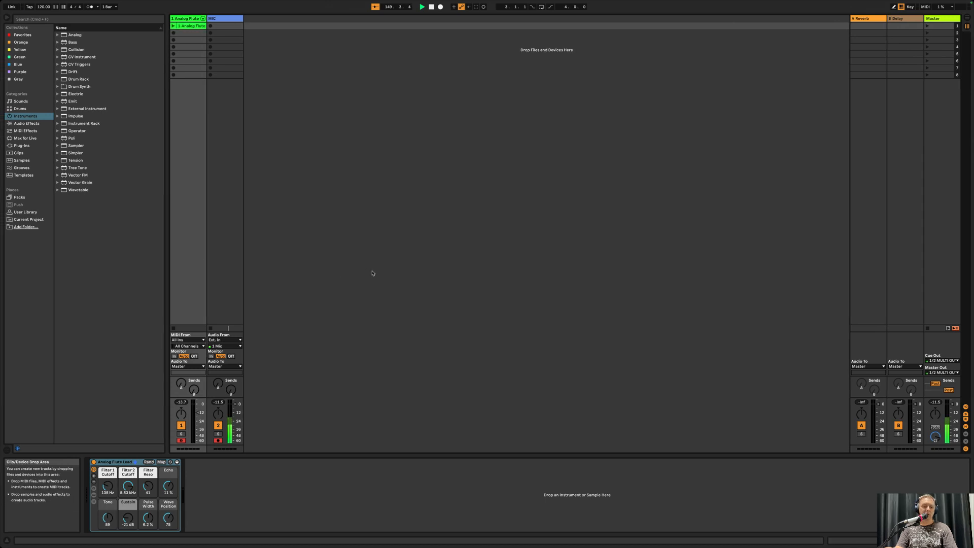
pyautogui.press('super+comma')
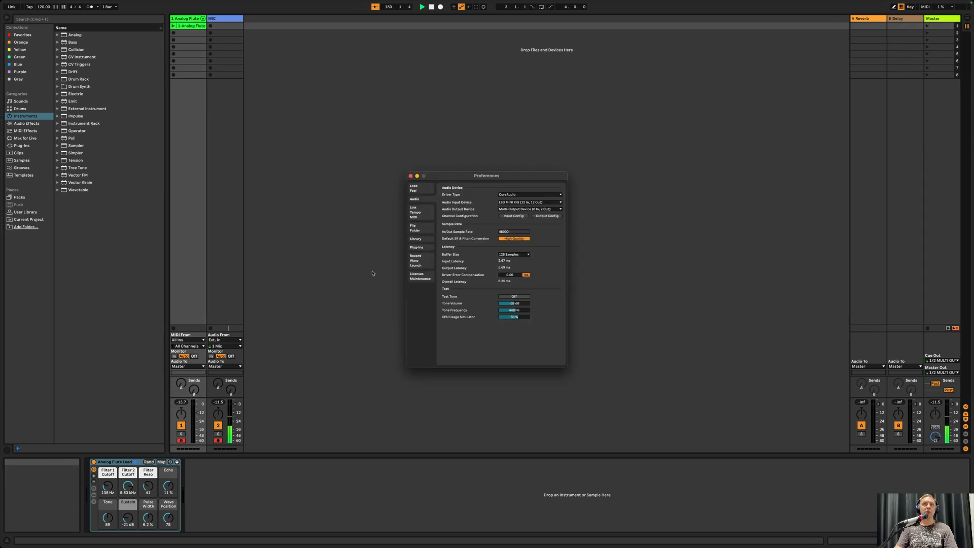
pyautogui.click(527, 209)
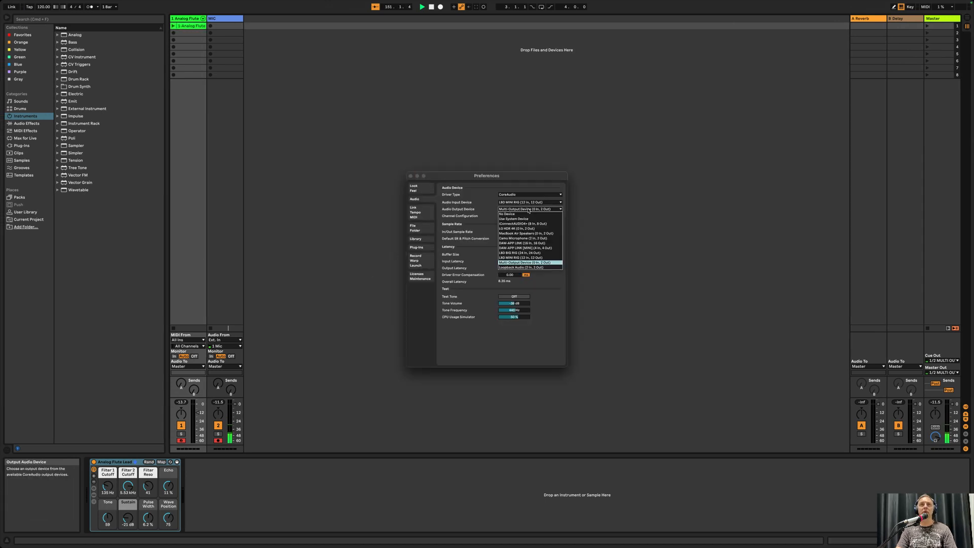
pyautogui.click(531, 262)
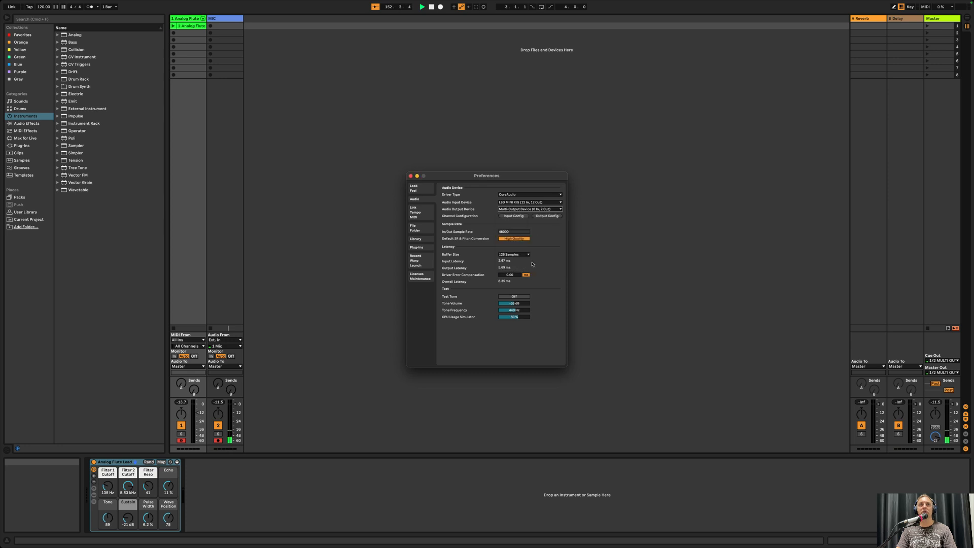
pyautogui.click(514, 202)
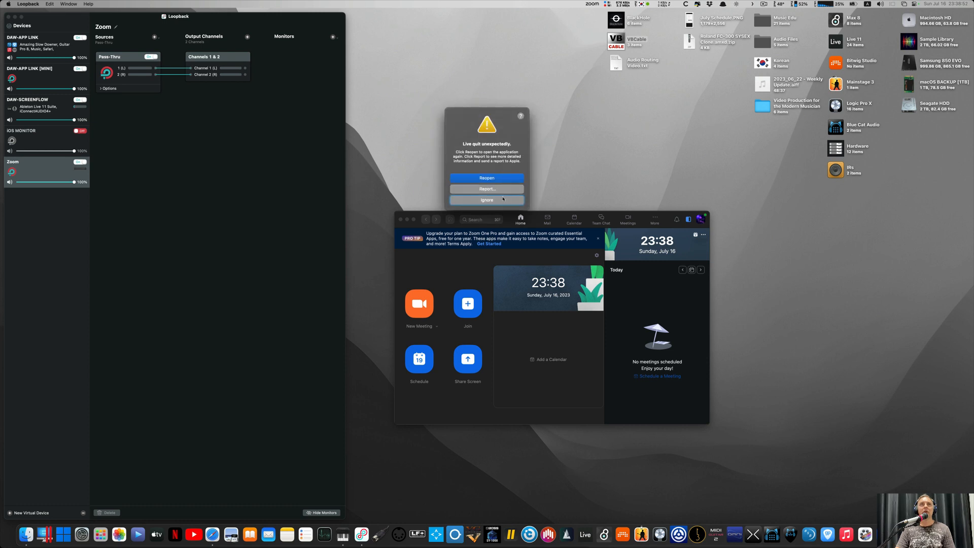
# Dismiss the Live crash notice and turn on the iConnectAUDIO4+ monitor of the DAW-SCREENFLOW device in Loopback
pyautogui.click(487, 200)
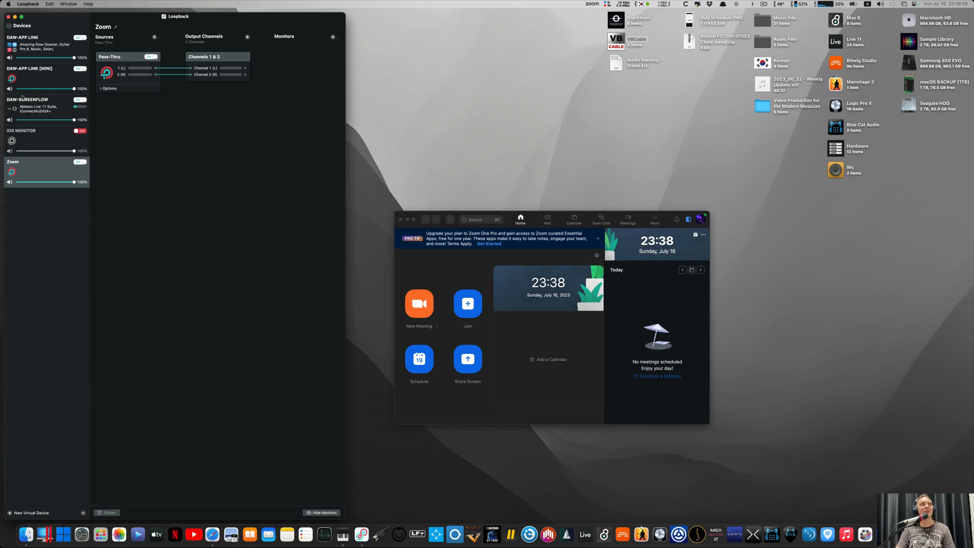
pyautogui.click(45, 99)
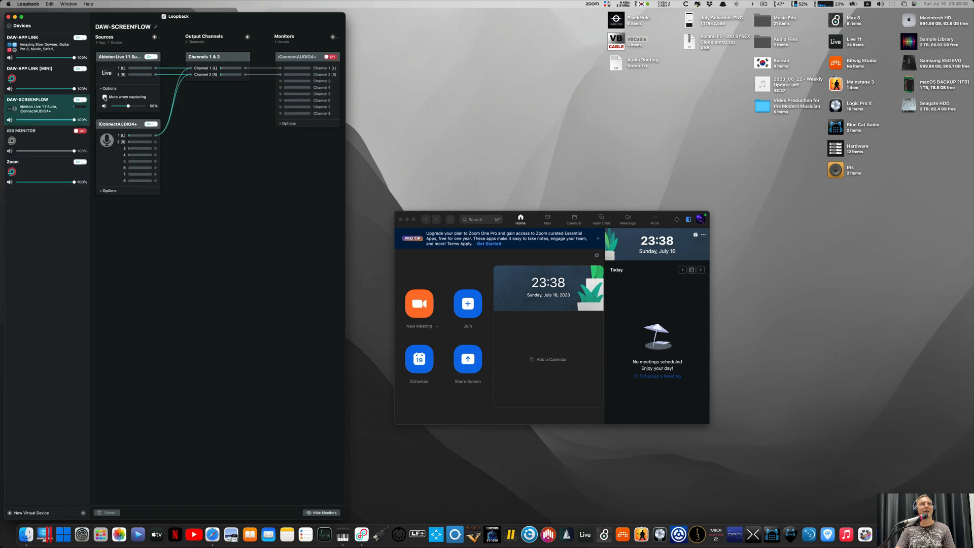
pyautogui.click(330, 57)
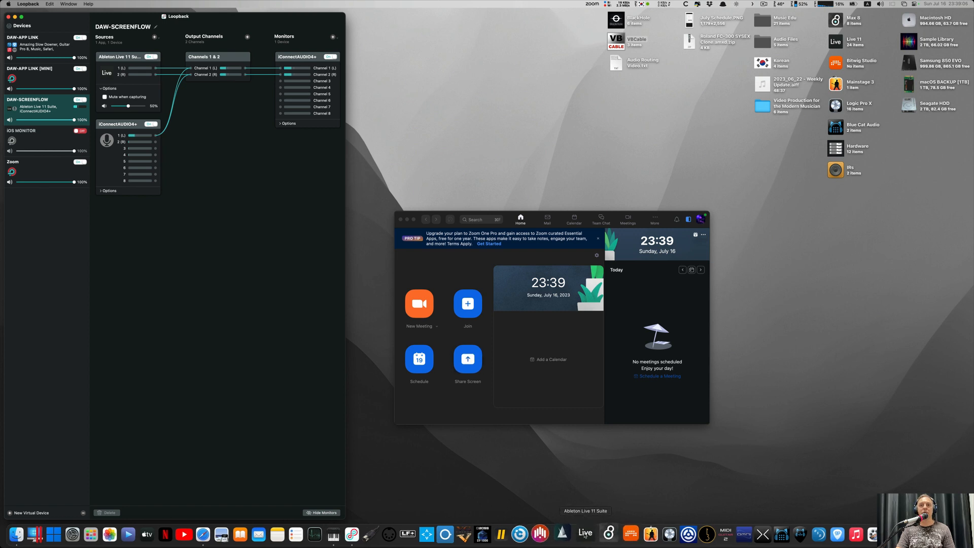
# Relaunch Ableton Live without recovering the previous set, and delete the generated crash report zip in the Live Reports folder
pyautogui.click(585, 534)
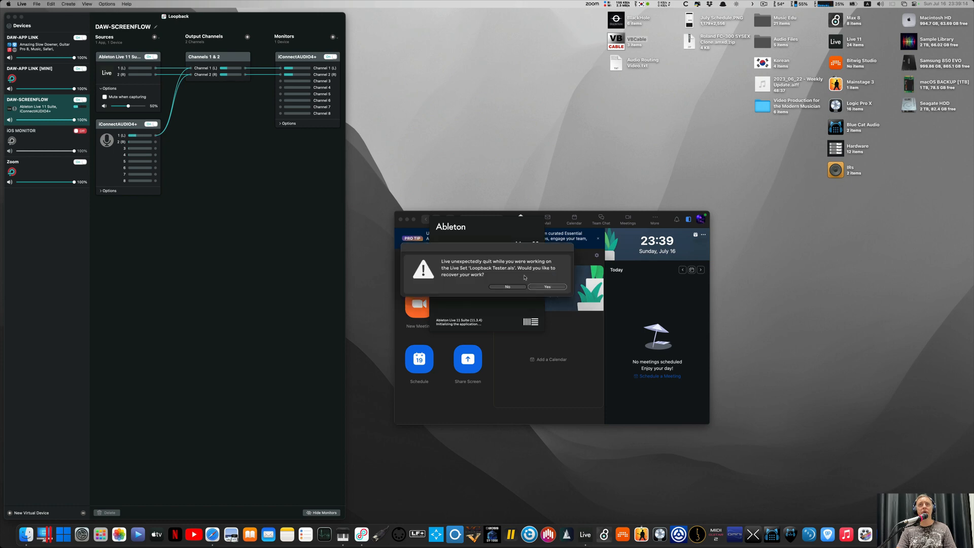
pyautogui.click(507, 287)
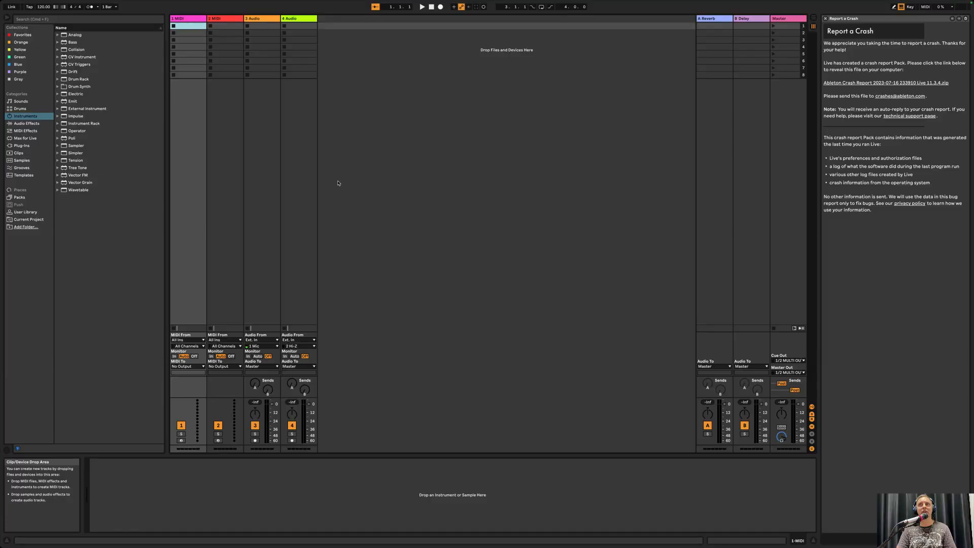
pyautogui.click(902, 84)
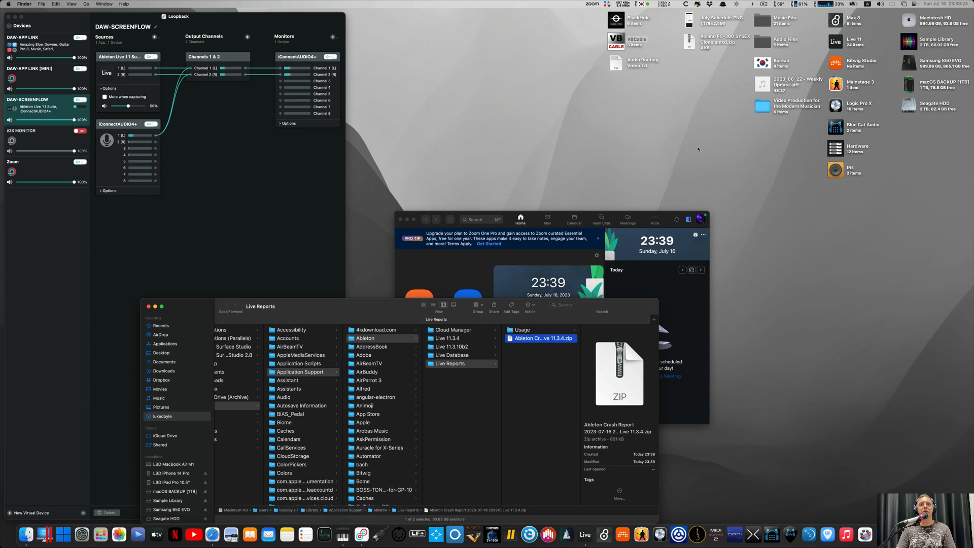
pyautogui.press('super+BackSpace')
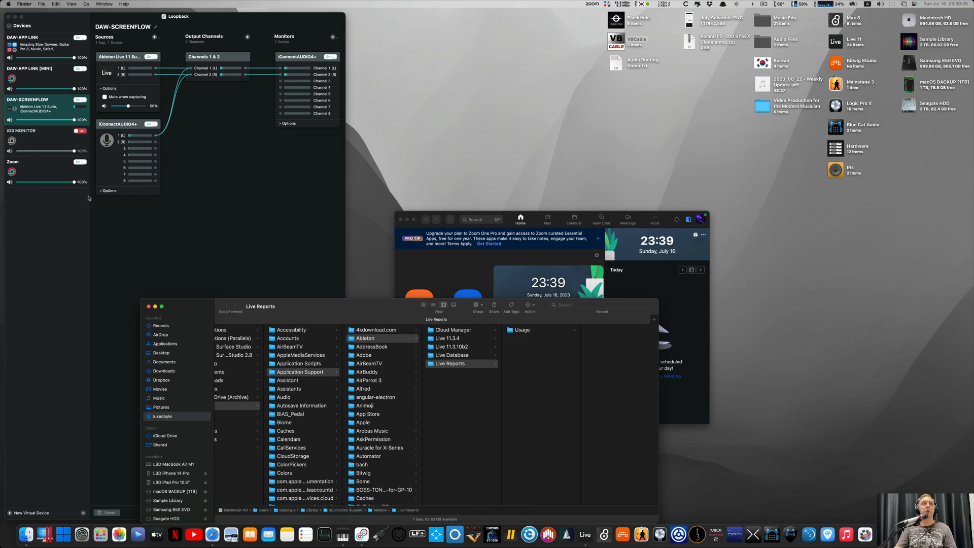
# Close the Live Reports window and set the audio input device in Live's preferences to iConnectAUDIO4+
pyautogui.click(148, 306)
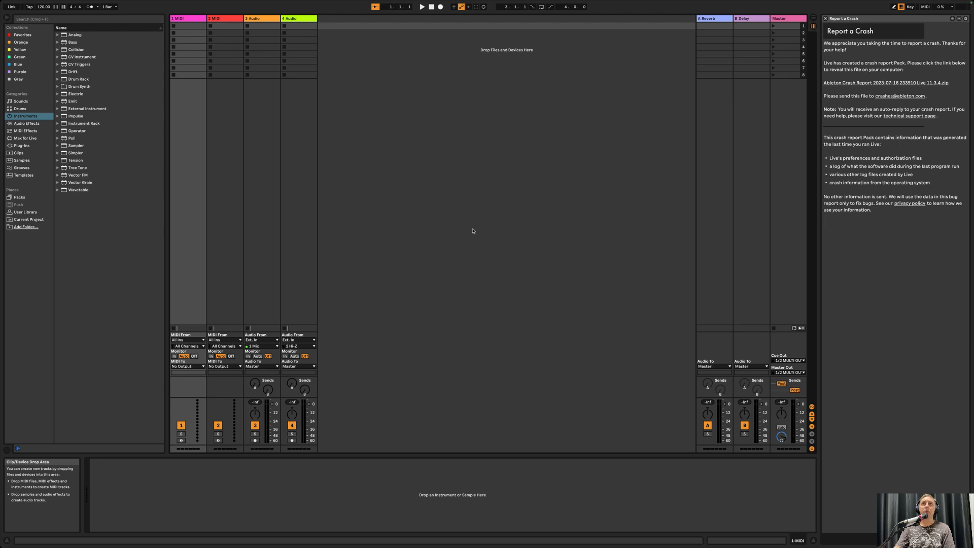
pyautogui.press('super+comma')
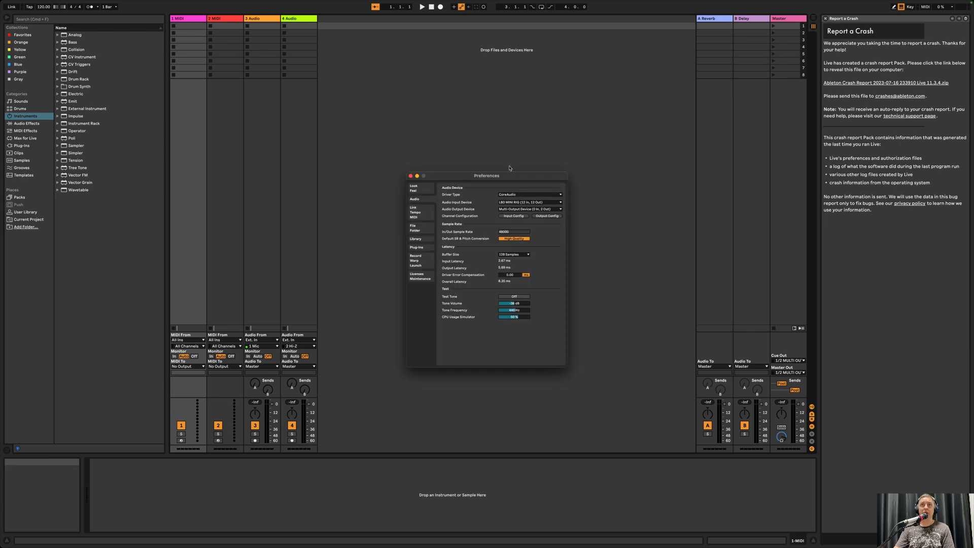
pyautogui.click(531, 203)
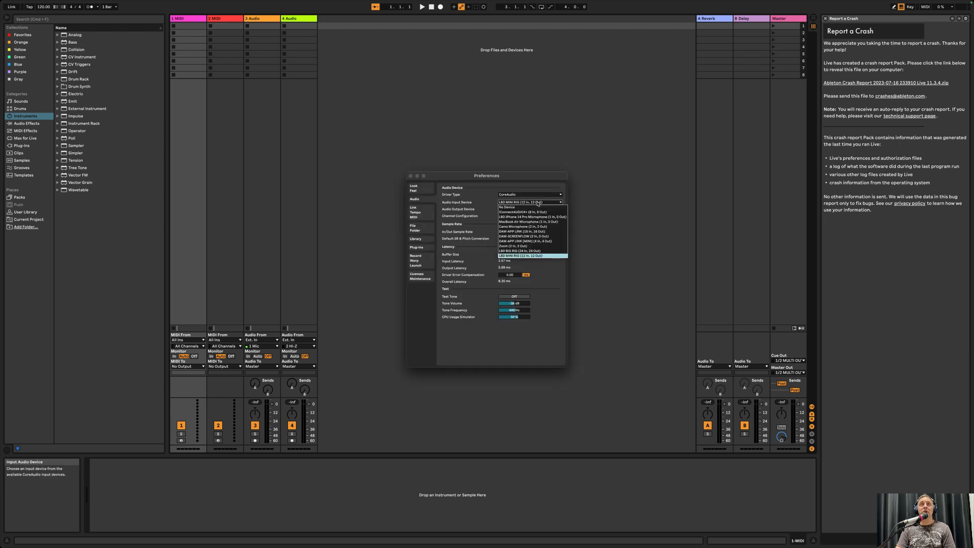
pyautogui.click(532, 203)
pyautogui.click(535, 203)
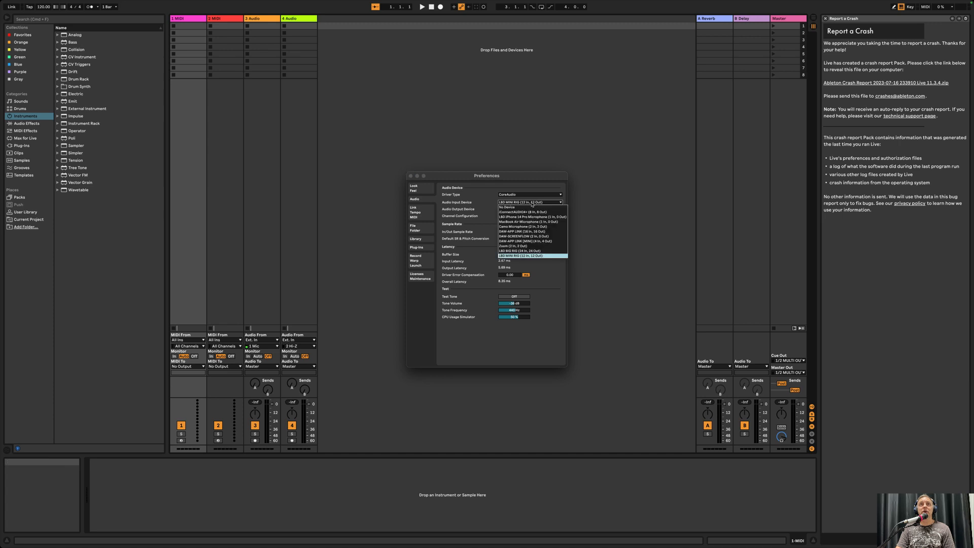
pyautogui.click(527, 224)
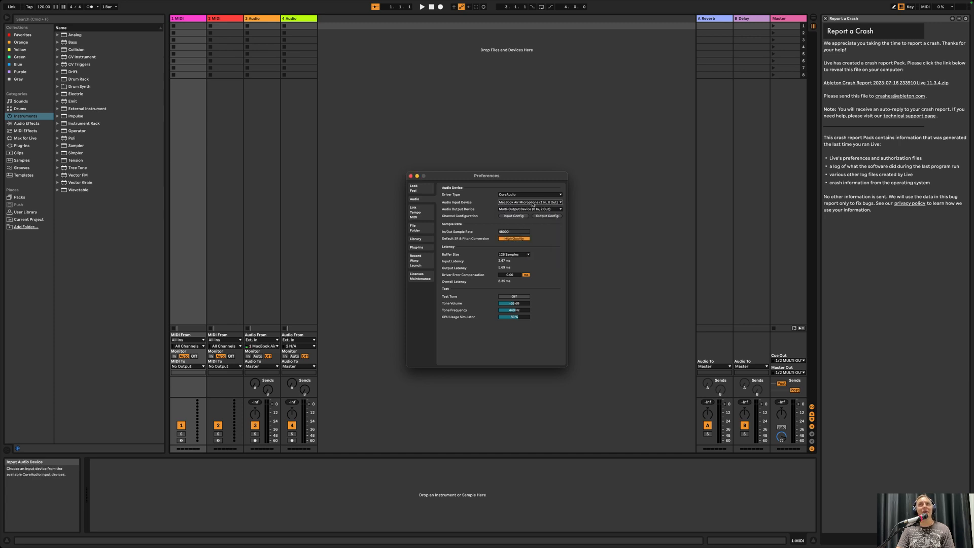
pyautogui.click(533, 203)
pyautogui.click(530, 214)
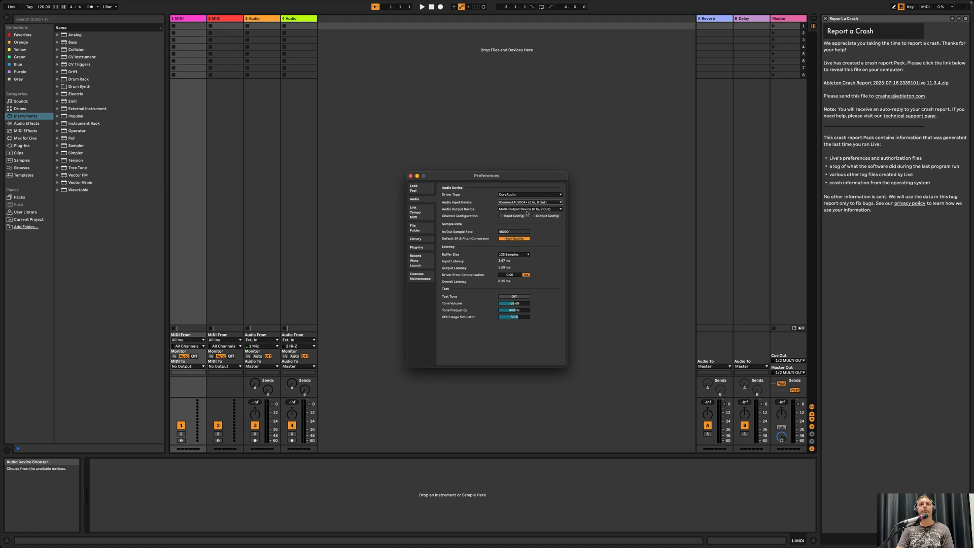
# Switch Live's audio output device to MacBook Air Speakers and back to Multi-Output Device
pyautogui.click(540, 210)
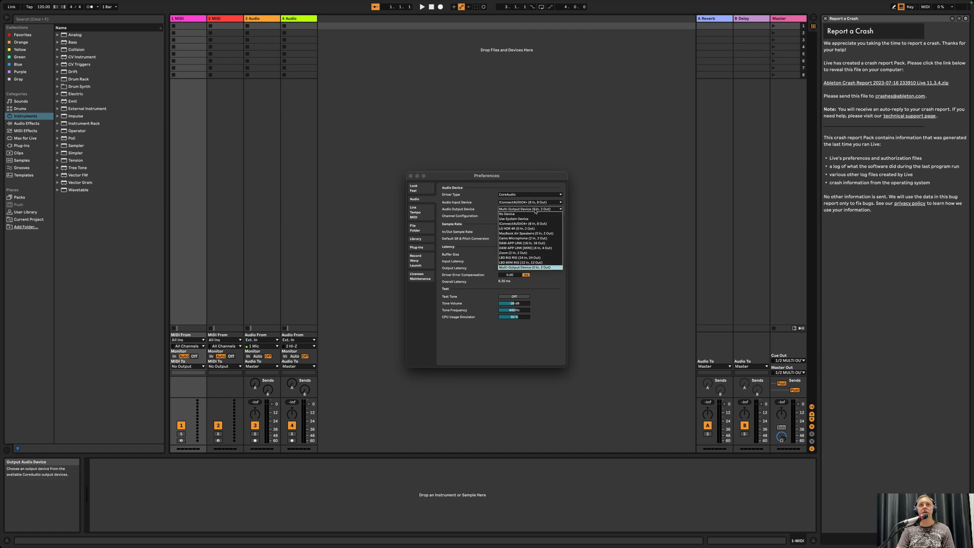
pyautogui.click(533, 235)
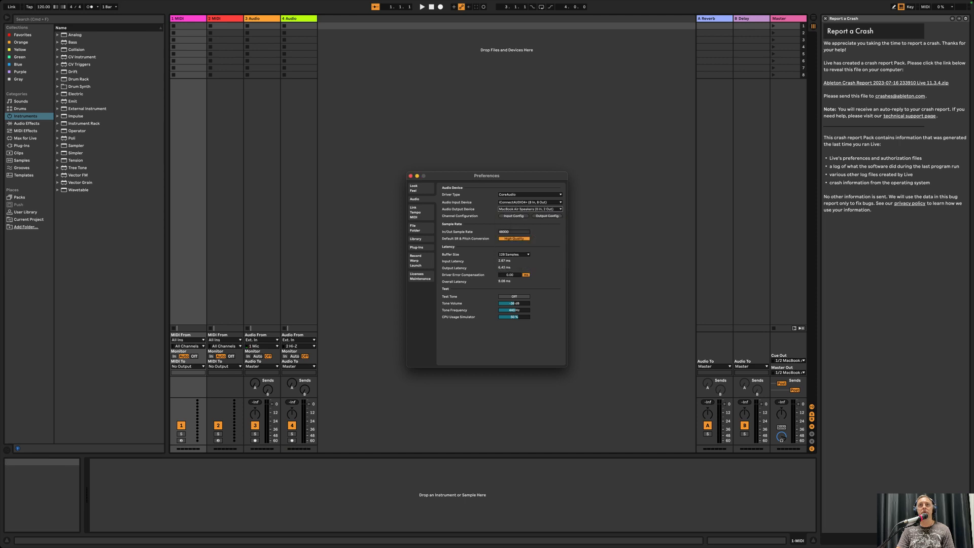
pyautogui.click(549, 211)
pyautogui.click(532, 268)
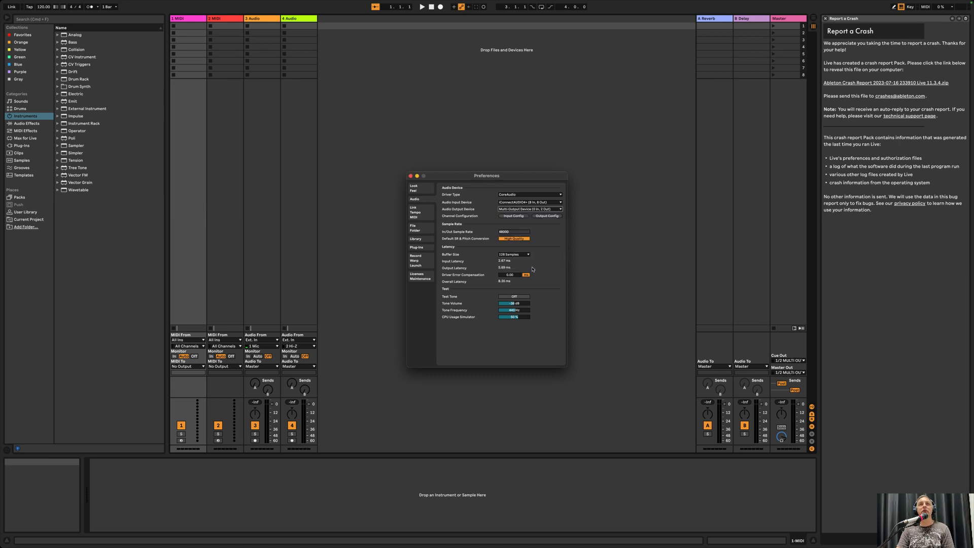
# Play Live's test tone while checking the Zoom device's levels in Loopback, stop the tone, and close the preferences
pyautogui.click(514, 297)
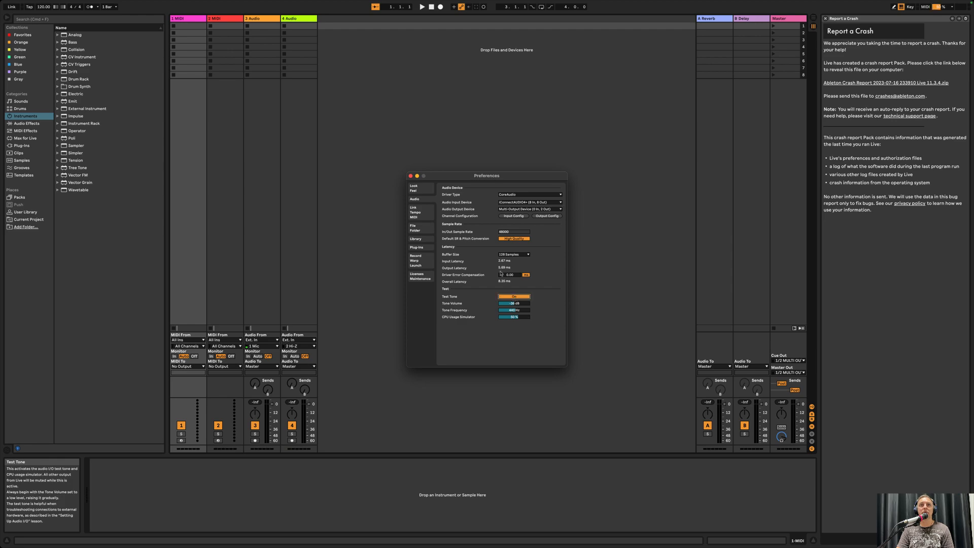
pyautogui.hotkey('ctrl', 'Left')
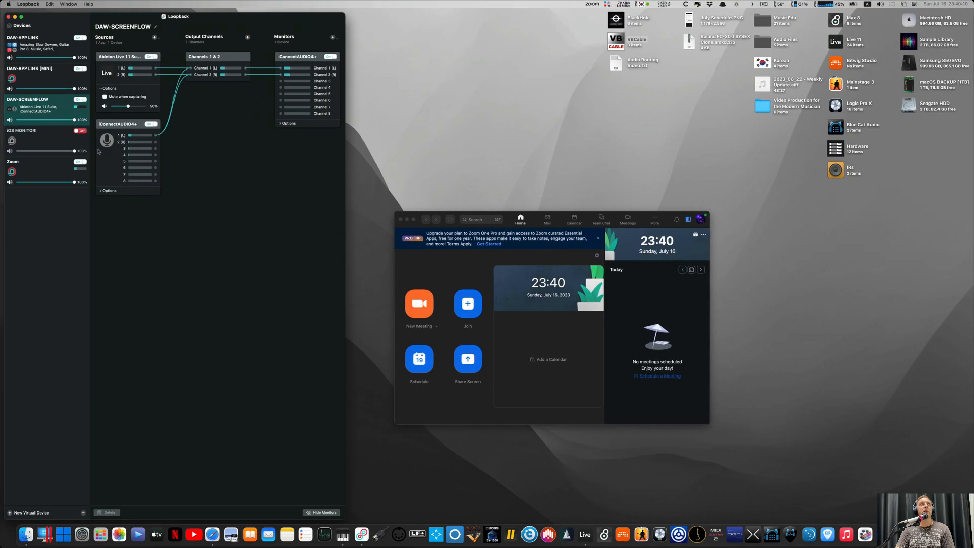
pyautogui.click(55, 140)
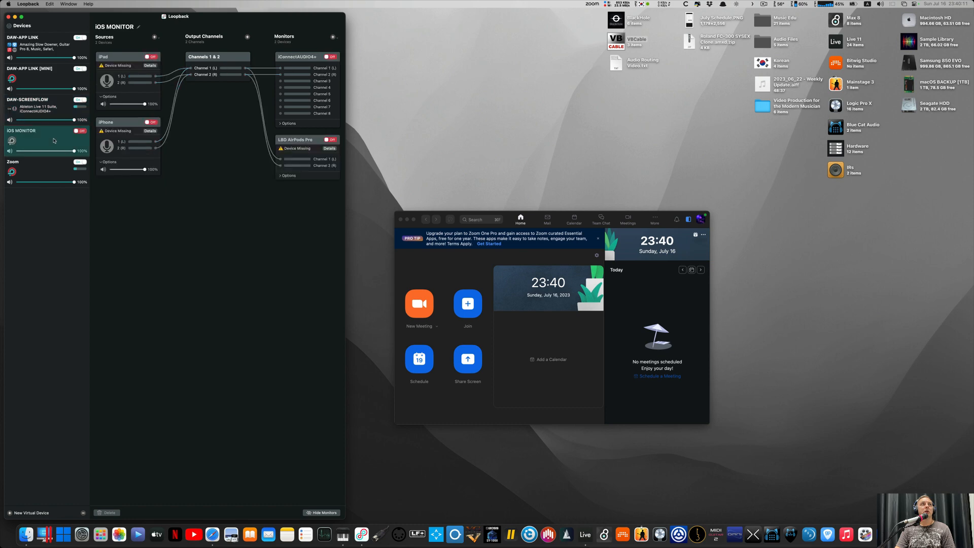
pyautogui.click(48, 167)
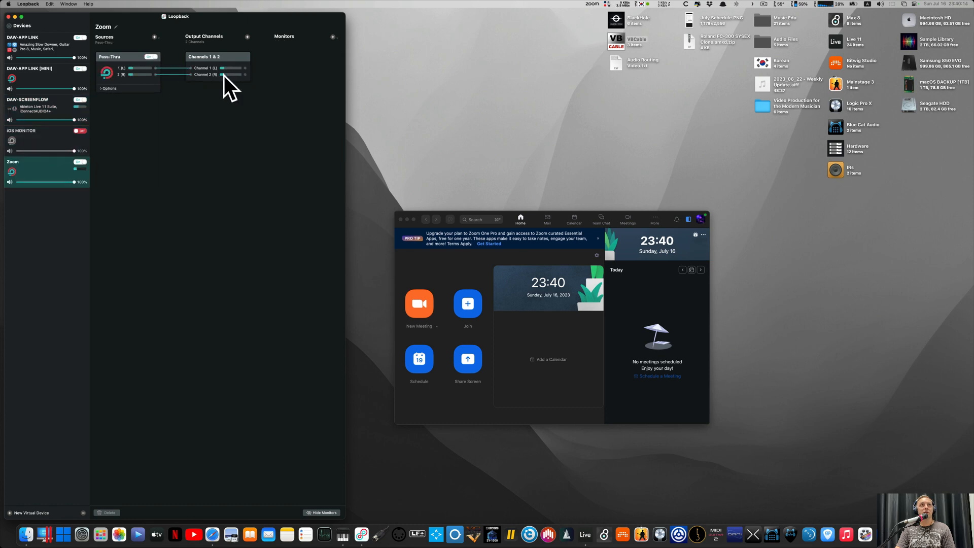
pyautogui.hotkey('ctrl', 'Right')
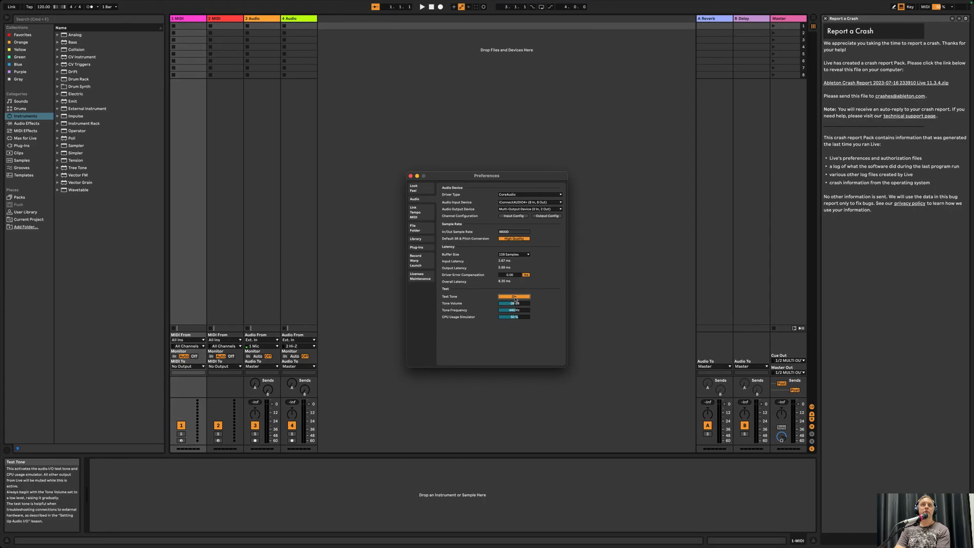
pyautogui.click(514, 297)
pyautogui.hotkey('ctrl', 'Left')
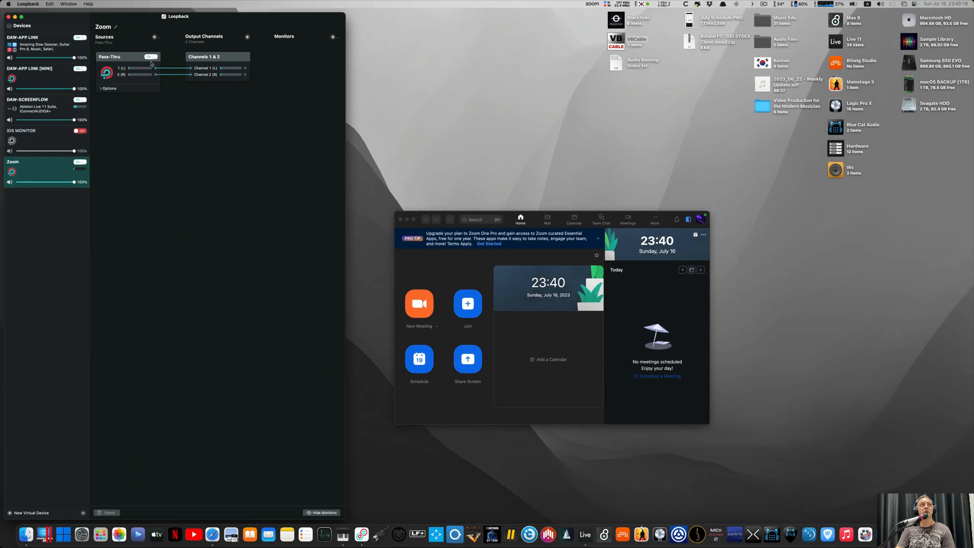
pyautogui.hotkey('ctrl', 'Right')
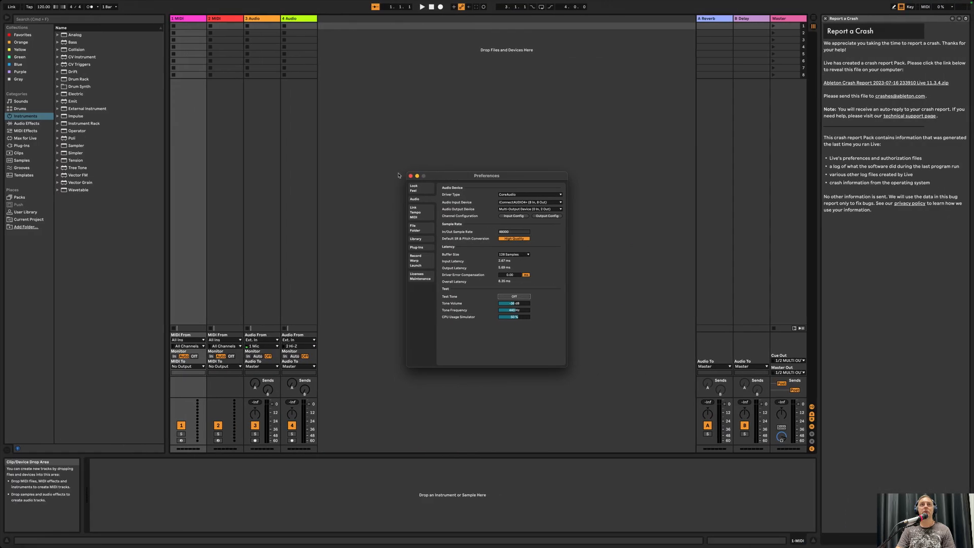
pyautogui.click(411, 176)
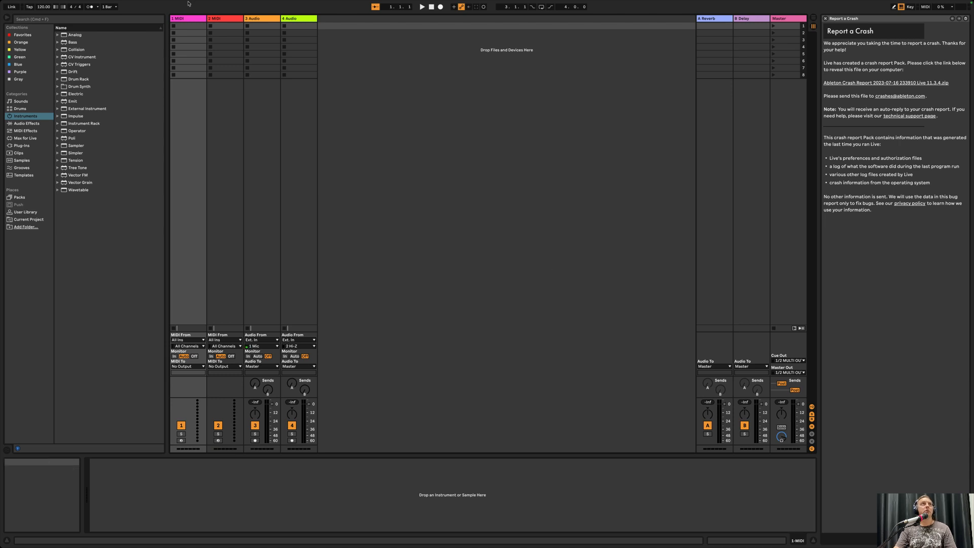
# Open the recent Live set Loopback Tester and close the crash report help view
pyautogui.click(37, 4)
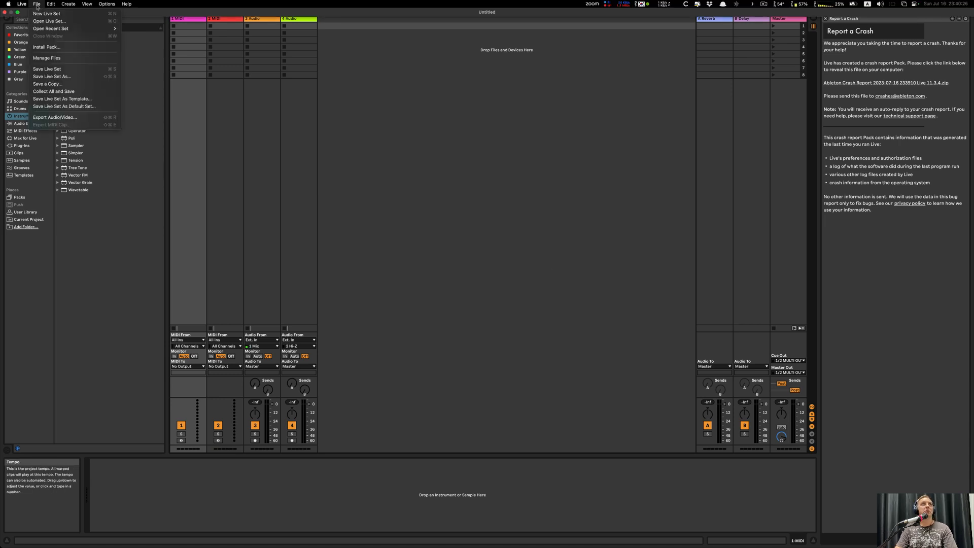
pyautogui.moveTo(77, 28)
pyautogui.click(168, 29)
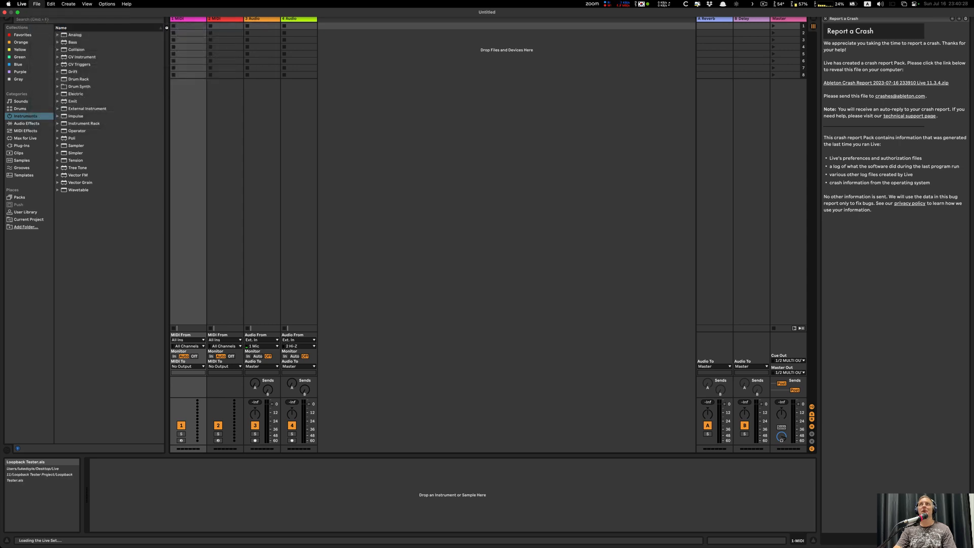
pyautogui.click(825, 19)
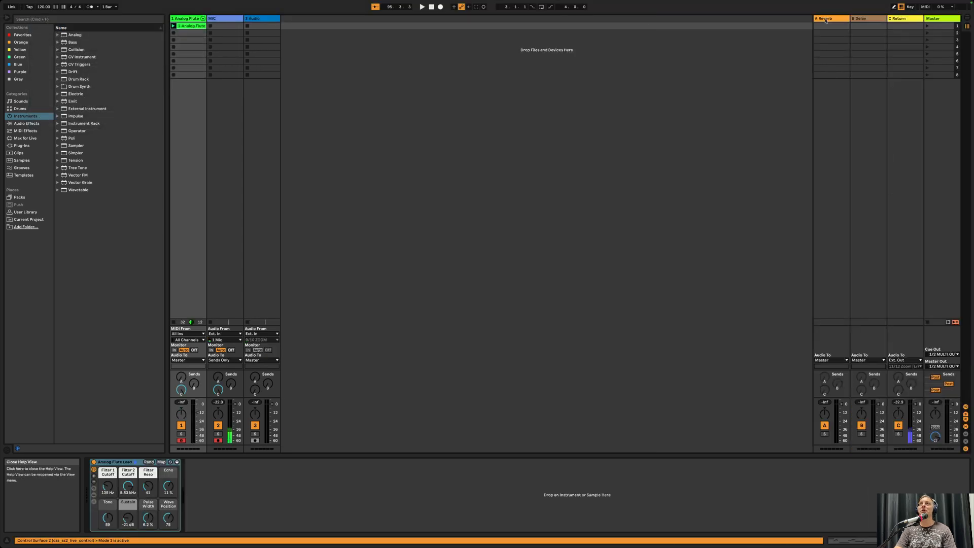
# Delete the 3 Audio track and the C Return track from the set
pyautogui.click(263, 19)
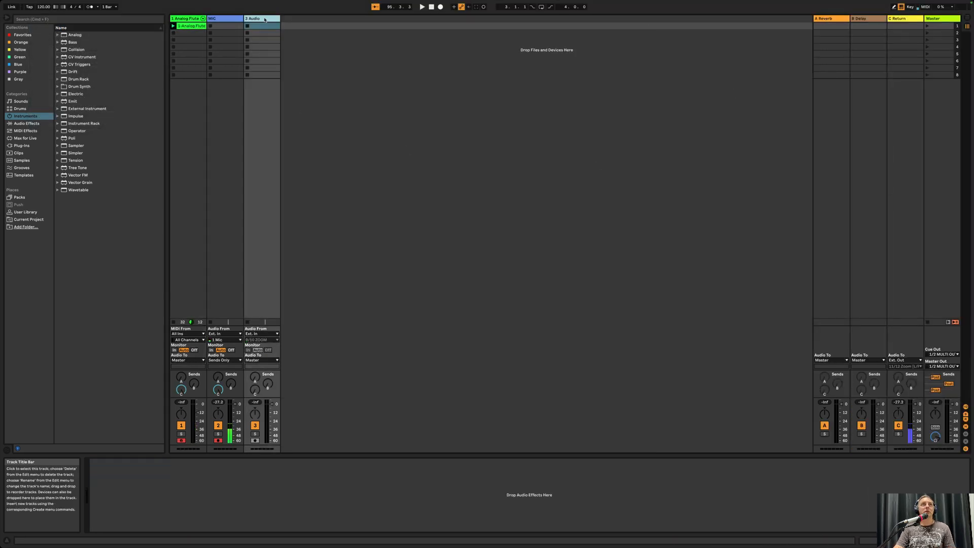
pyautogui.press('Delete')
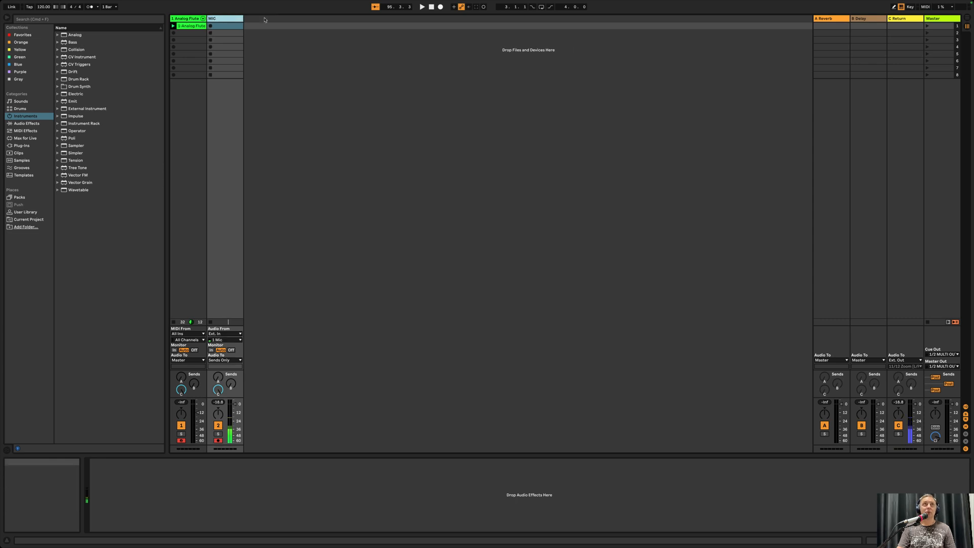
pyautogui.click(909, 21)
pyautogui.press('Delete')
pyautogui.click(550, 271)
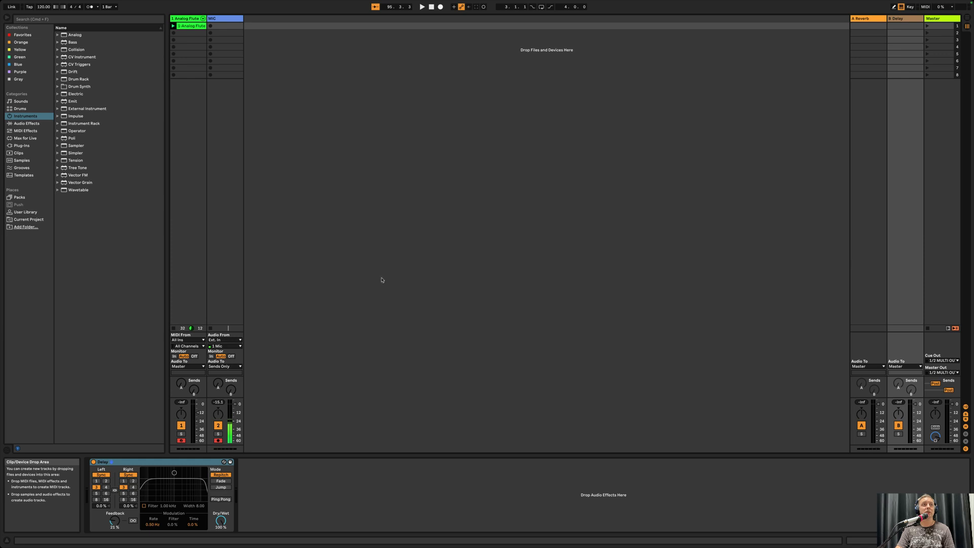
# Launch the Analog Flute clip and check its signal on the Zoom device in Loopback
pyautogui.click(173, 26)
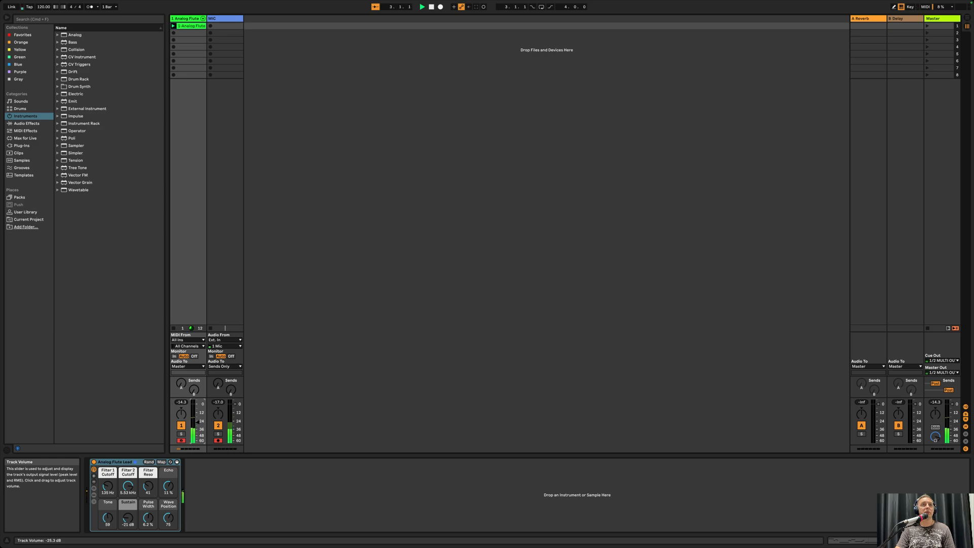
pyautogui.hotkey('ctrl', 'Left')
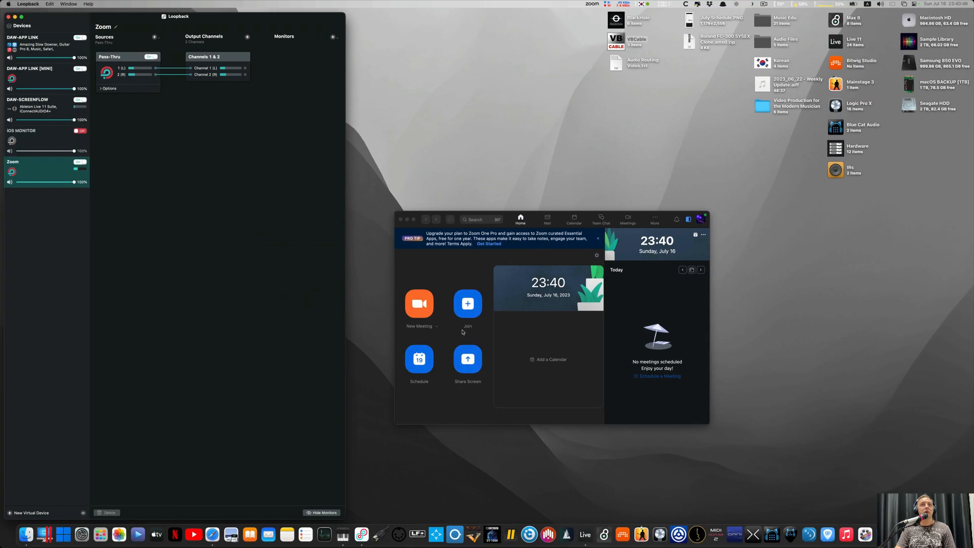
pyautogui.hotkey('ctrl', 'Right')
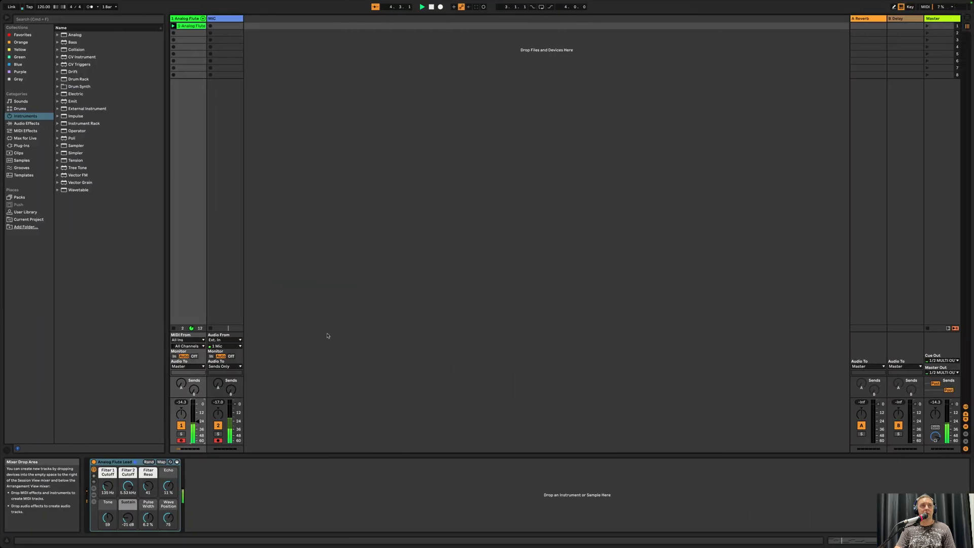
# Route the MIC track's audio output to Master in Live
pyautogui.click(225, 366)
pyautogui.click(223, 387)
pyautogui.click(229, 268)
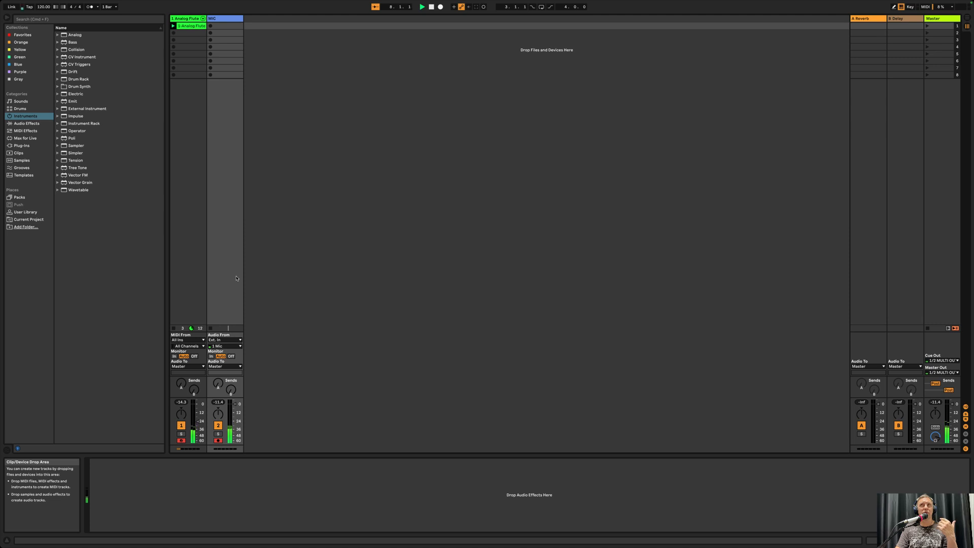
# In Loopback, turn off the iConnectAUDIO4+ source of the DAW-SCREENFLOW device and check the Zoom device's levels
pyautogui.hotkey('ctrl', 'Left')
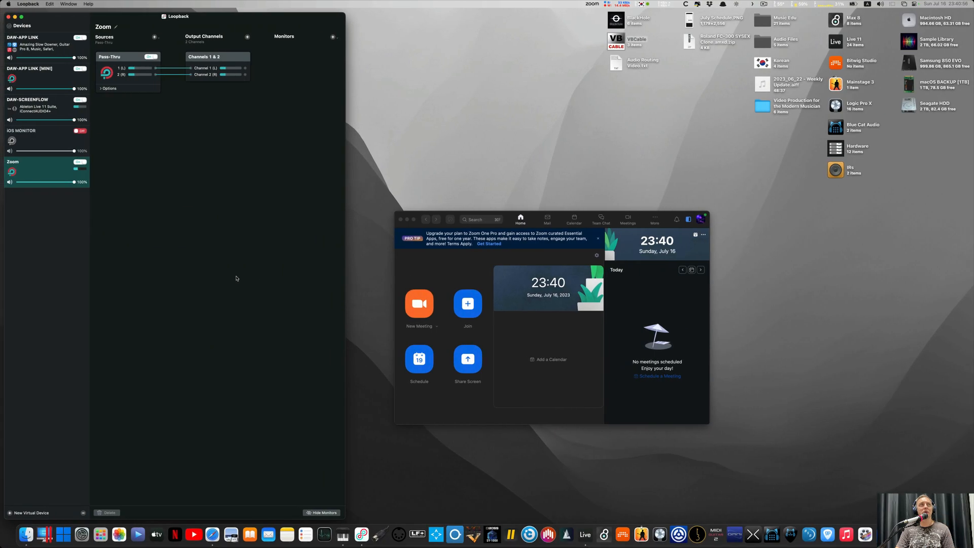
pyautogui.click(41, 104)
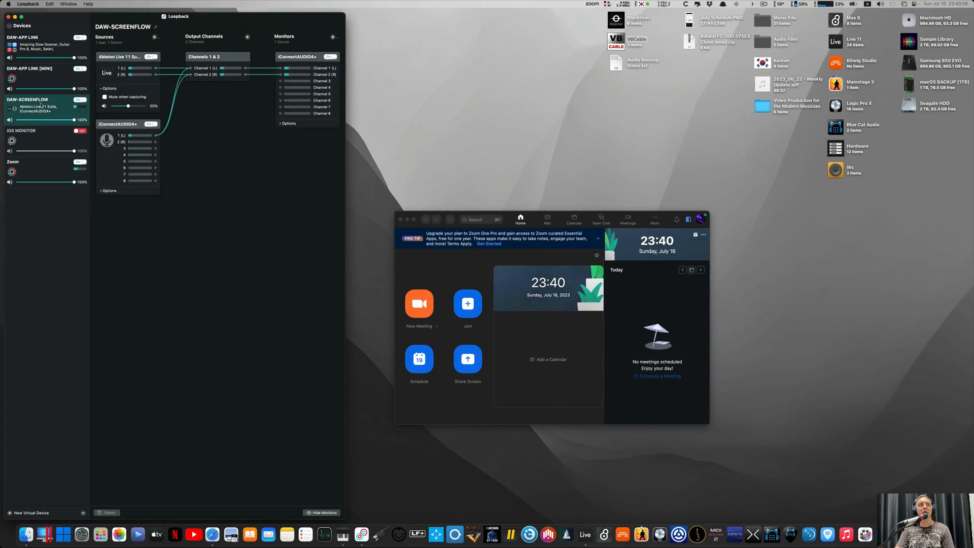
pyautogui.click(150, 123)
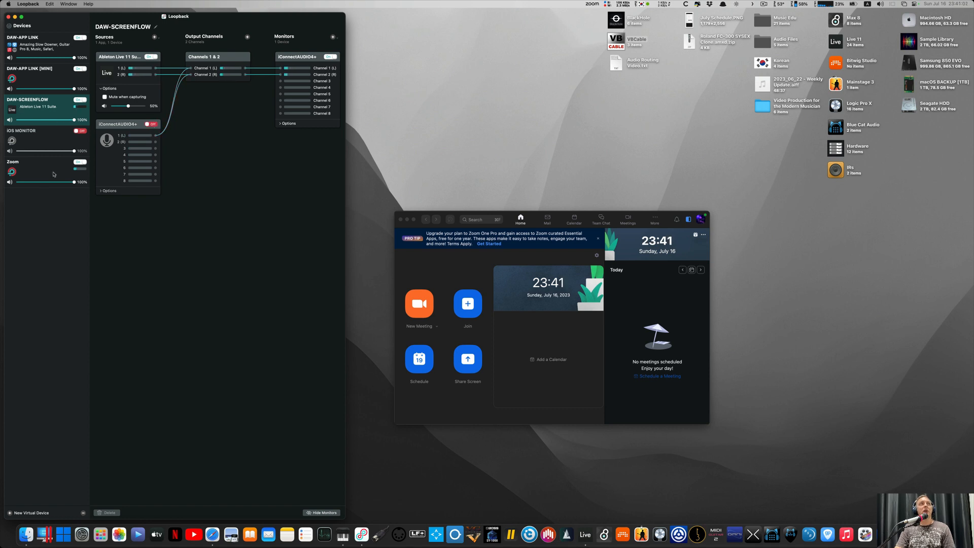
pyautogui.click(47, 172)
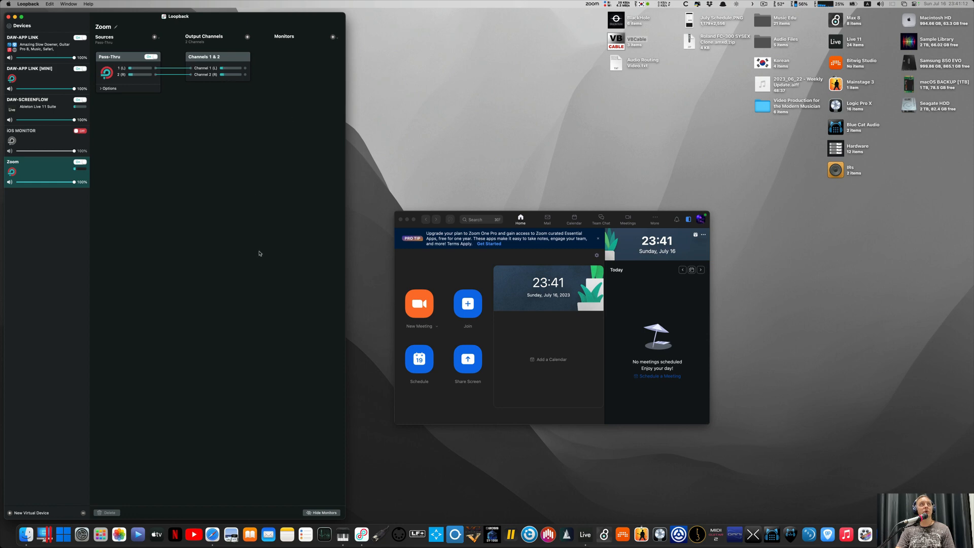
# Check the track levels in Live, switch to Zoom, and open its audio settings to review the speaker and microphone
pyautogui.hotkey('ctrl', 'Right')
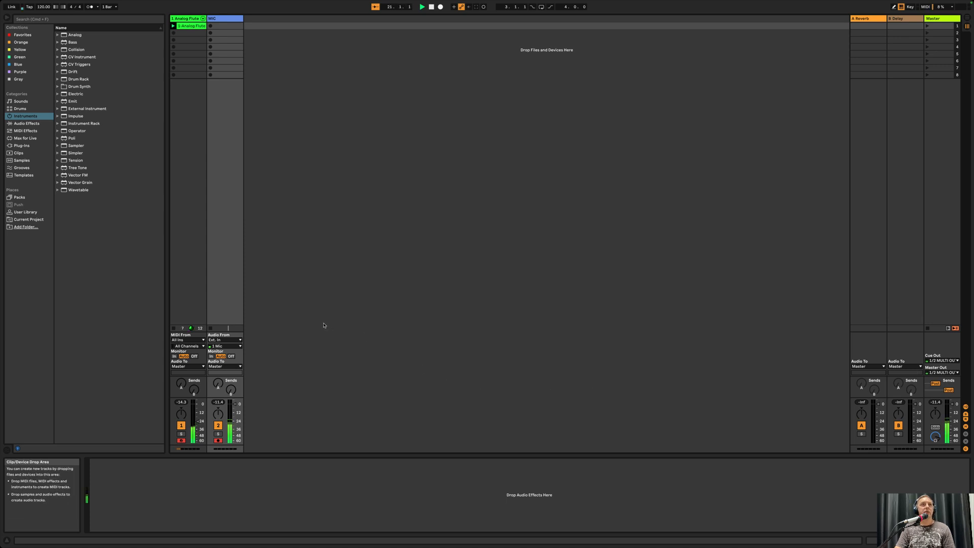
pyautogui.hotkey('ctrl', 'Left')
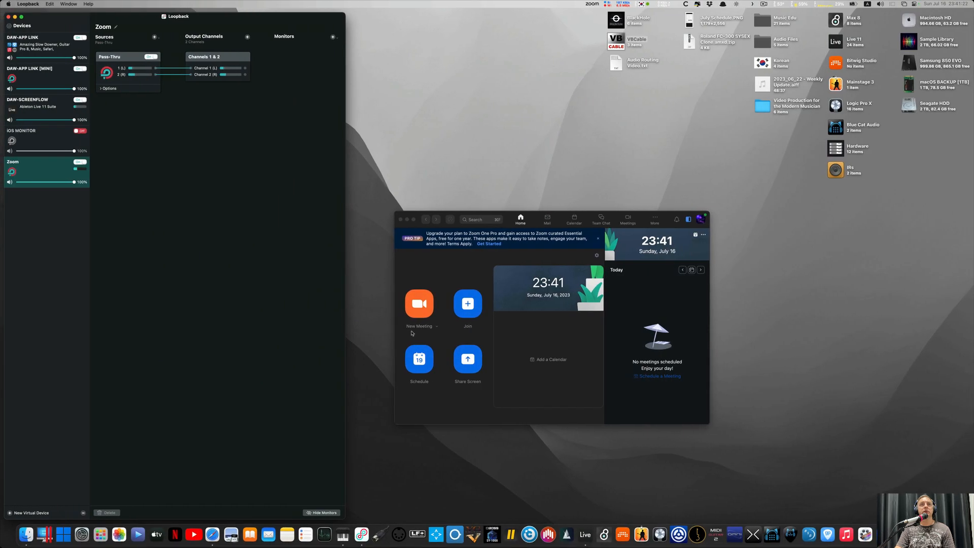
pyautogui.press('super+comma')
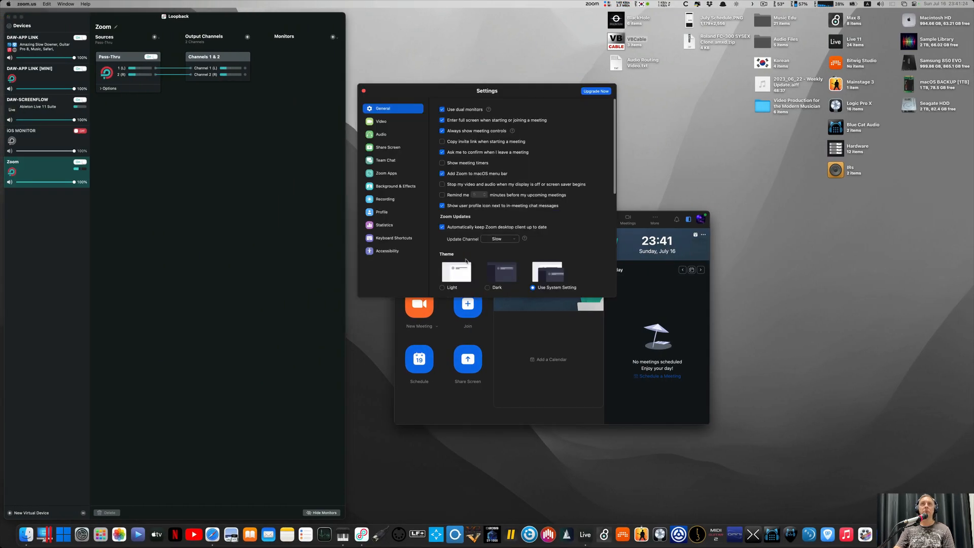
pyautogui.click(380, 134)
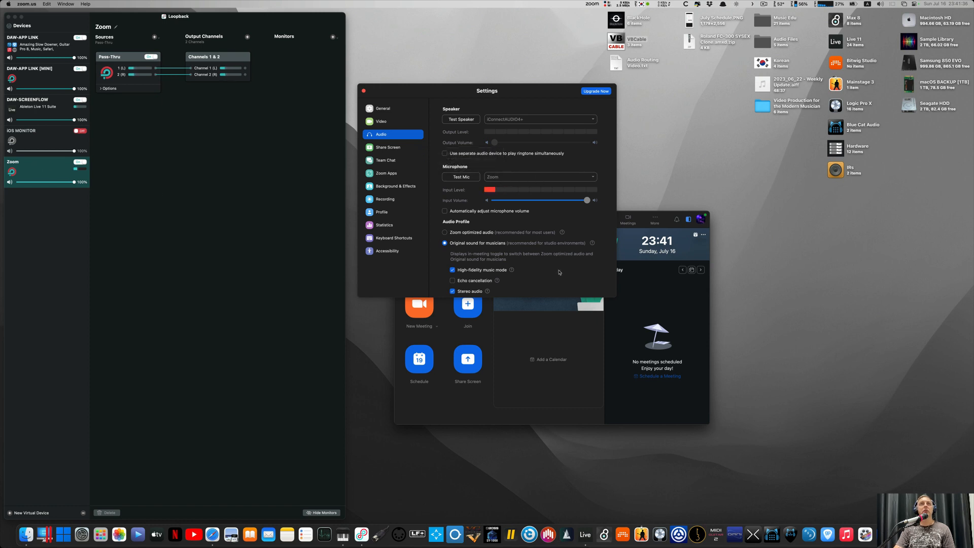
# Compare Live's track levels and the Multi-Output Device in Audio MIDI Setup with Zoom's audio settings, and close and hide Zoom
pyautogui.hotkey('ctrl', 'Right')
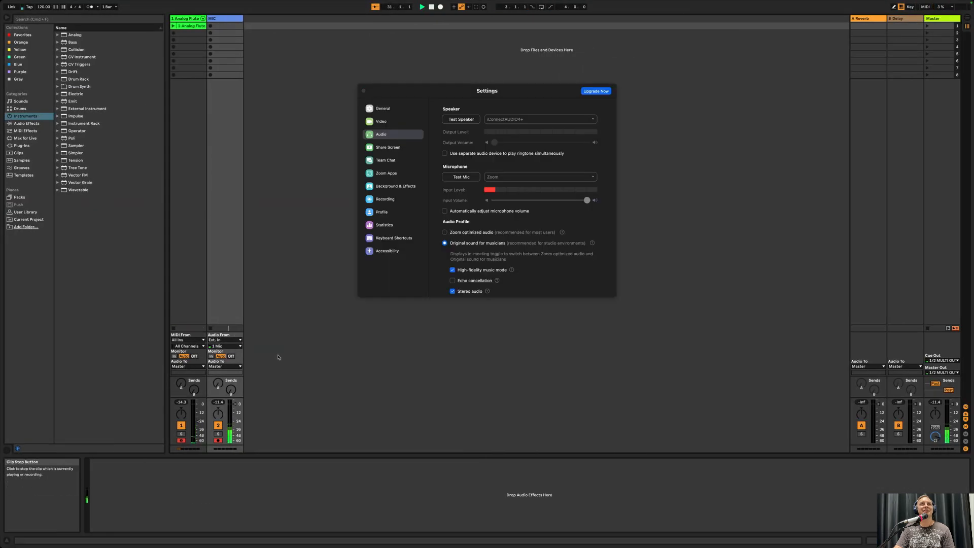
pyautogui.hotkey('ctrl', 'Left')
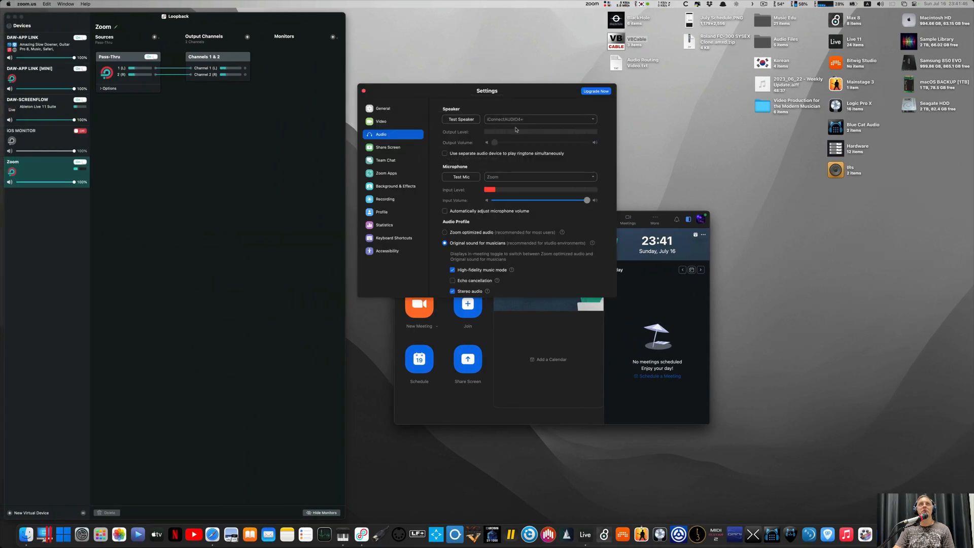
pyautogui.hotkey('ctrl', 'Right')
pyautogui.hotkey('ctrl', 'Right')
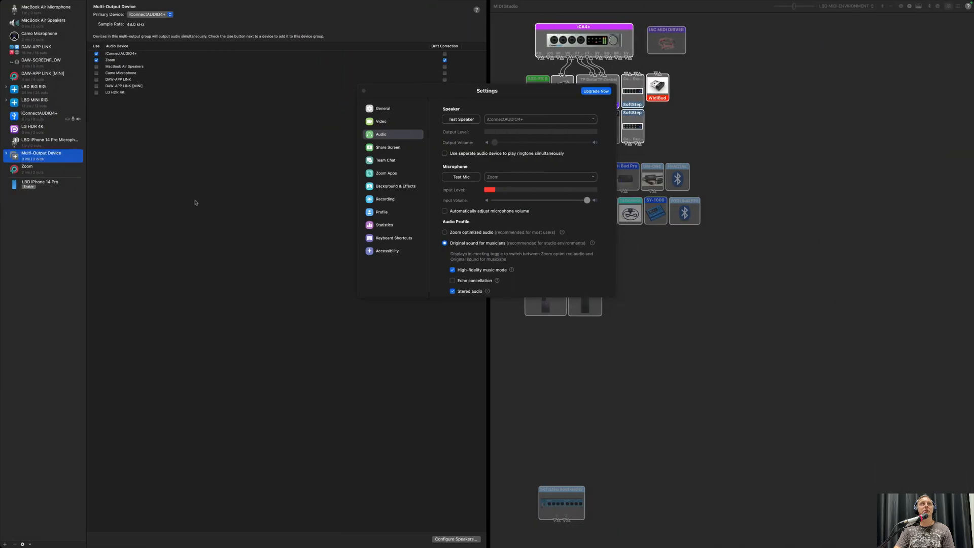
pyautogui.hotkey('ctrl', 'Left')
pyautogui.hotkey('ctrl', 'Left')
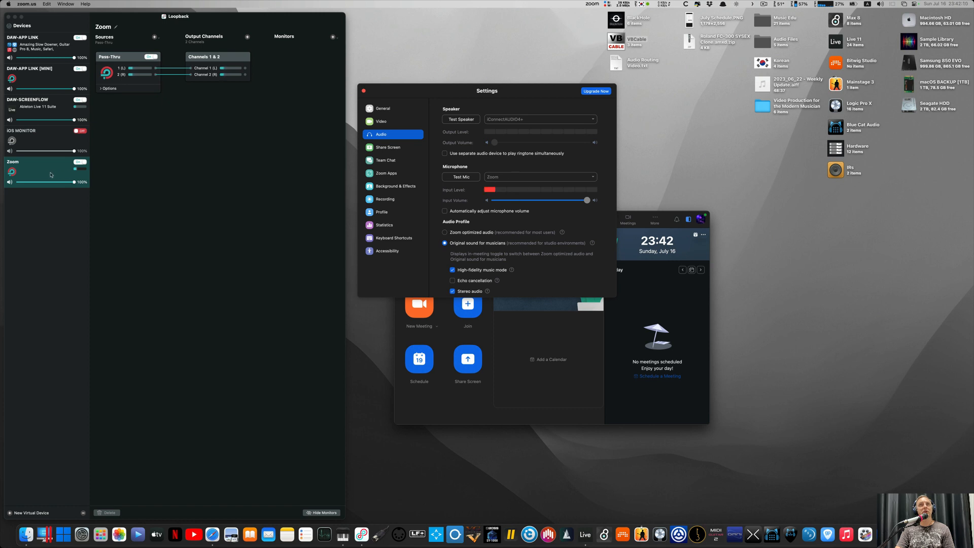
pyautogui.click(363, 91)
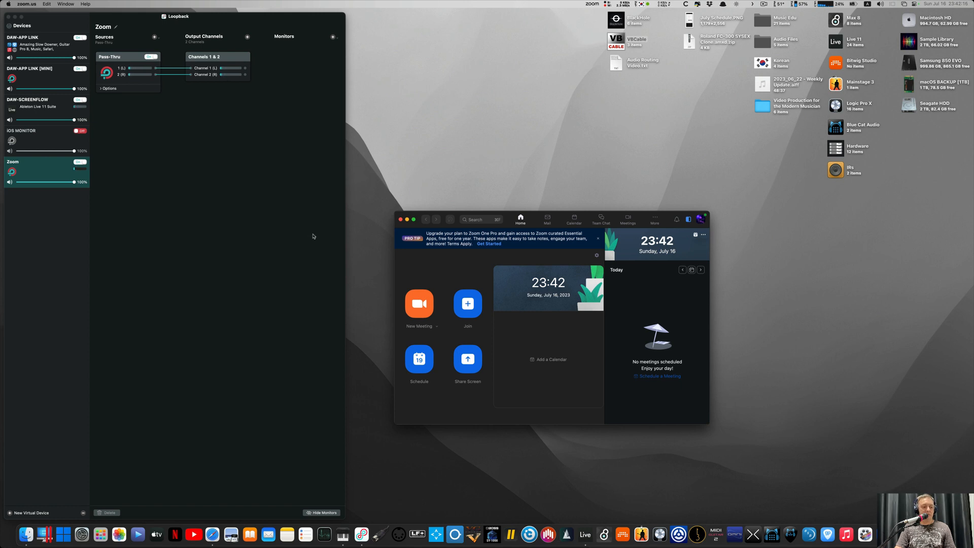
pyautogui.press('super+h')
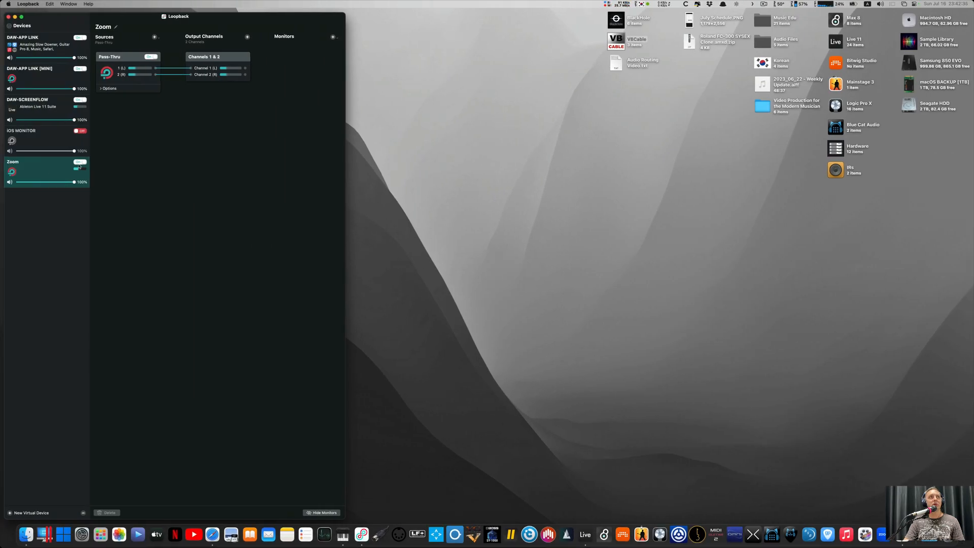
# Disable the Zoom virtual device in Loopback, accepting the in-use warning, and delete the device
pyautogui.click(79, 163)
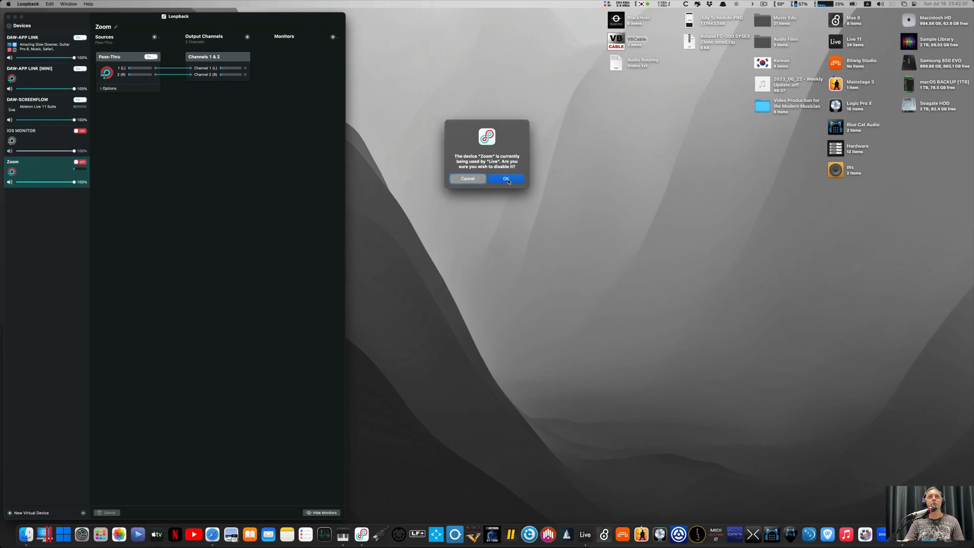
pyautogui.click(506, 181)
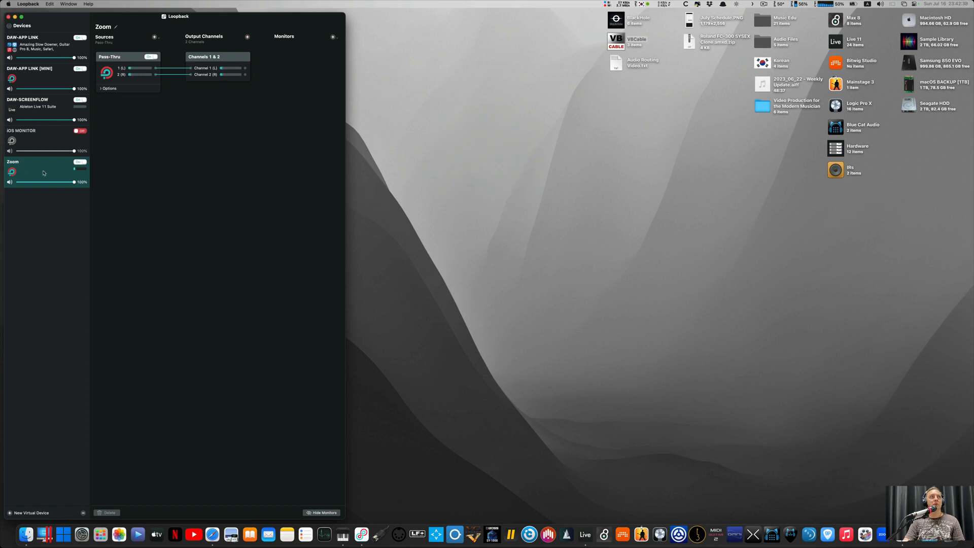
pyautogui.click(79, 162)
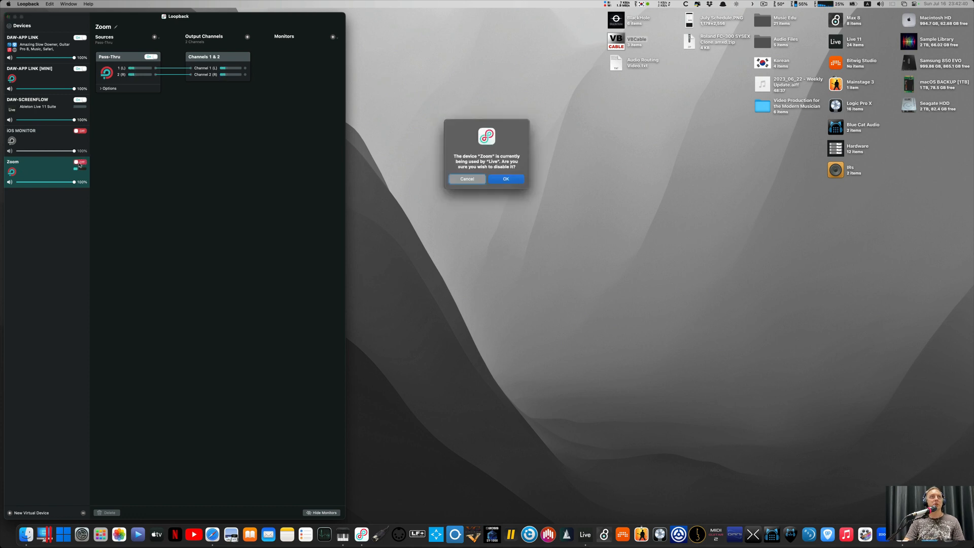
pyautogui.click(515, 180)
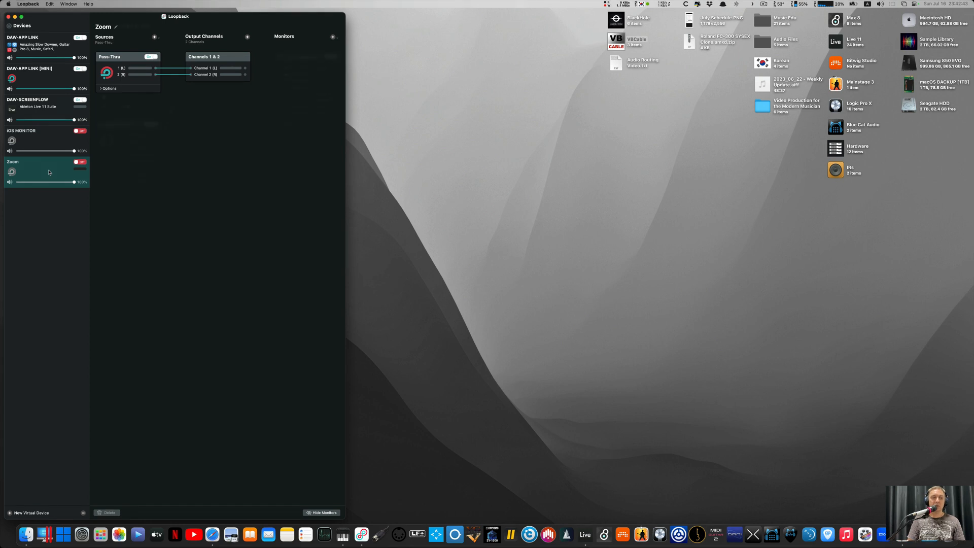
pyautogui.press('Delete')
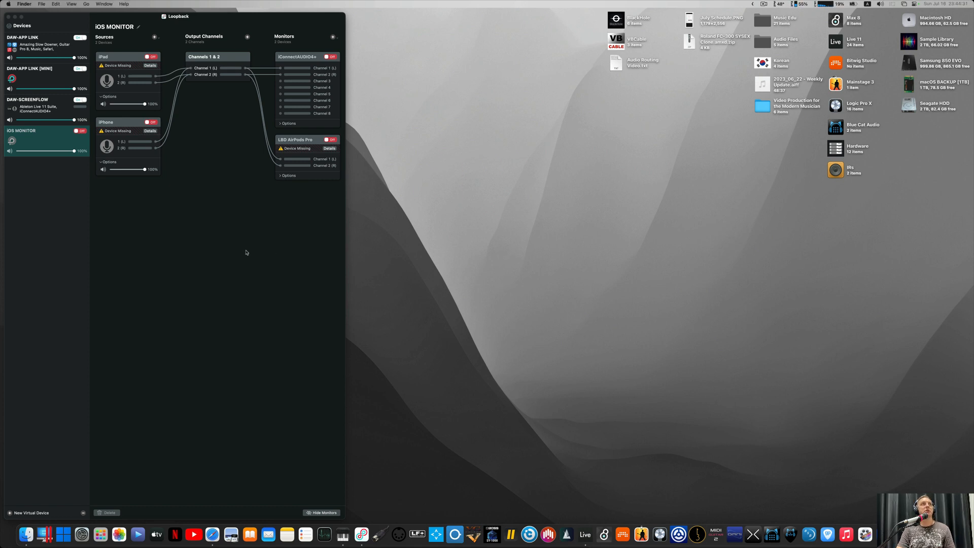
# Remove the Channels 3 & 4 output pair from the DAW-APP LINK [MINI] device and select its zoom.us source
pyautogui.click(37, 80)
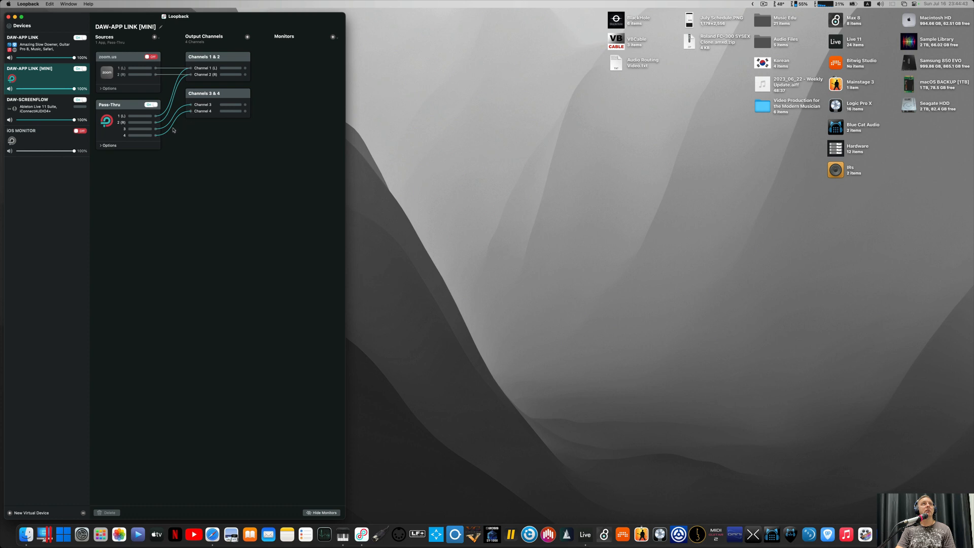
pyautogui.click(219, 94)
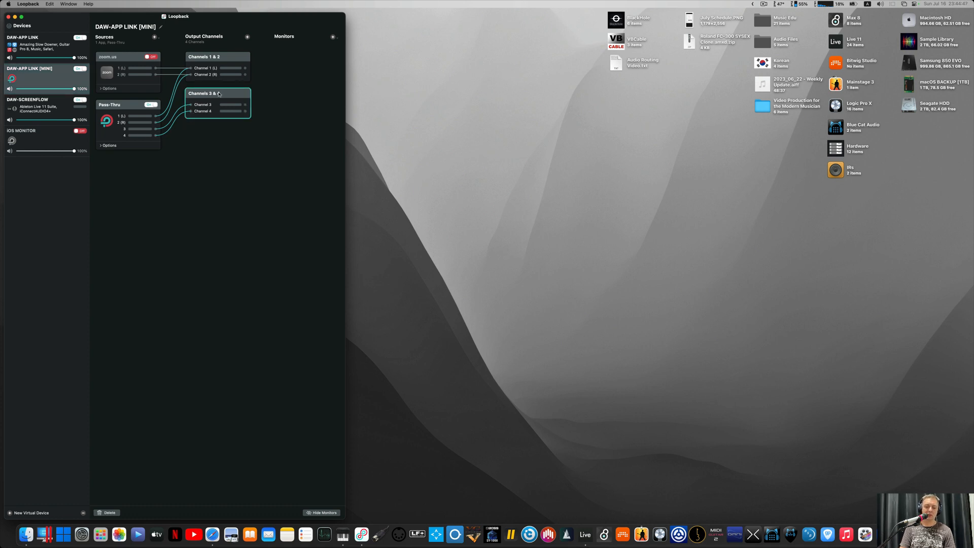
pyautogui.press('BackSpace')
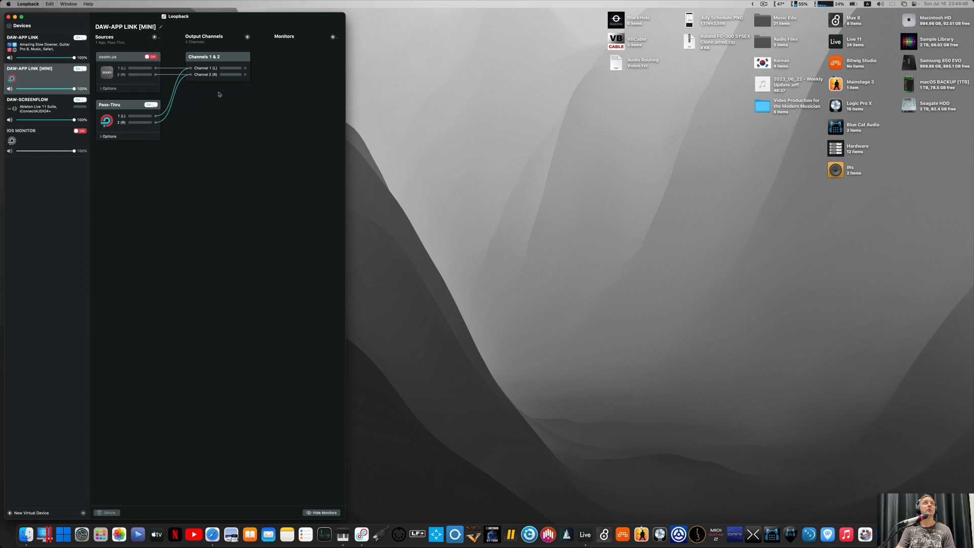
pyautogui.click(129, 60)
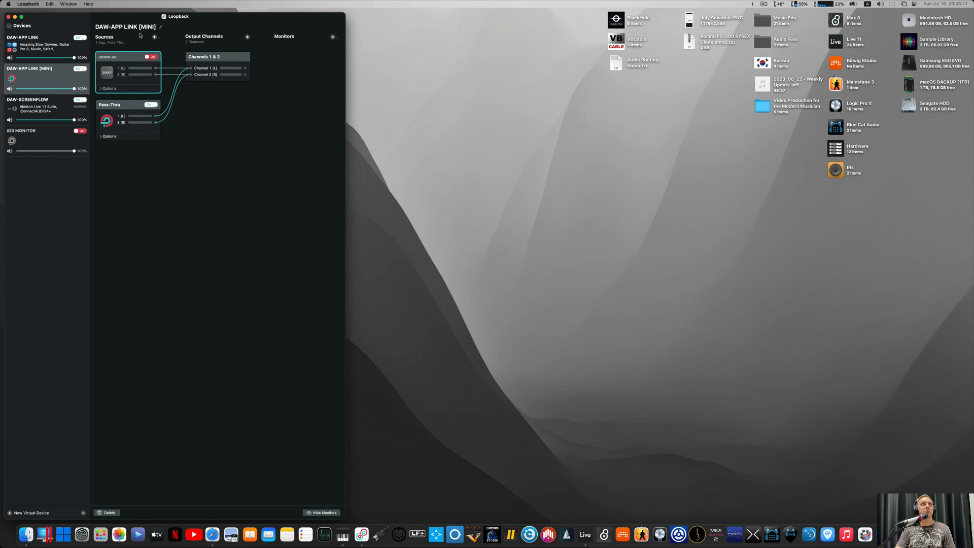
# Switch to Audio MIDI Setup and delete the Multi-Output Device
pyautogui.hotkey('ctrl', 'Right')
pyautogui.hotkey('ctrl', 'Right')
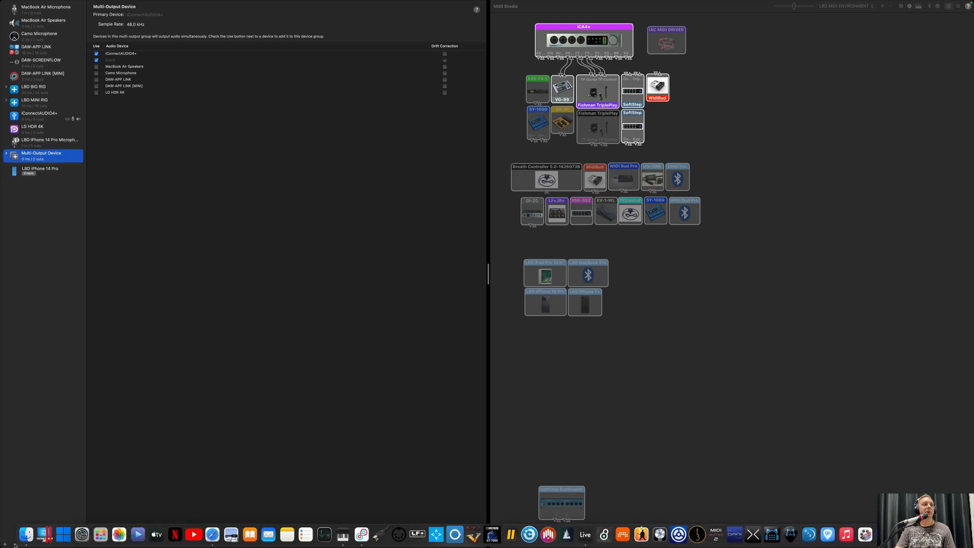
pyautogui.click(15, 545)
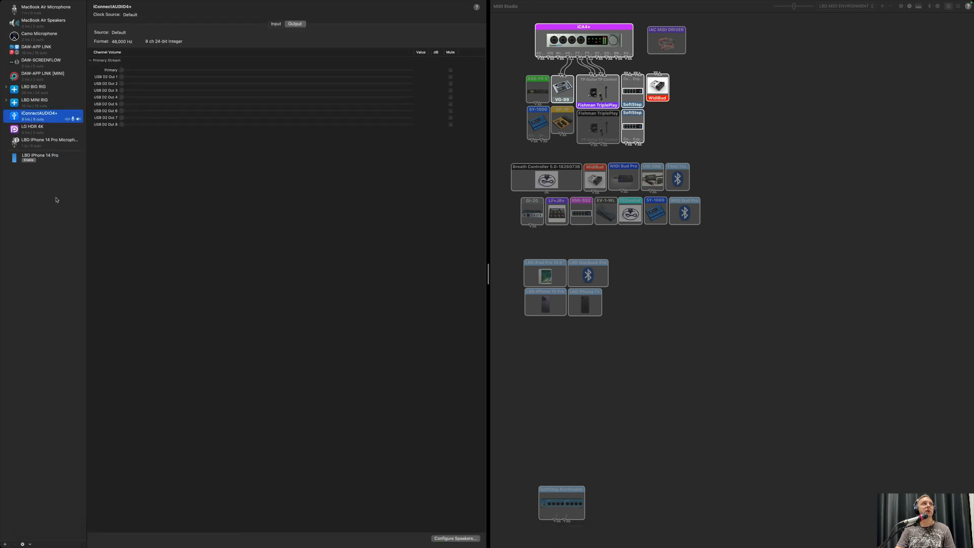
# In the LBD MINI RIG aggregate device, clear all subdevices and re-add iConnectAUDIO4+ followed by DAW-APP LINK [MINI]
pyautogui.click(34, 103)
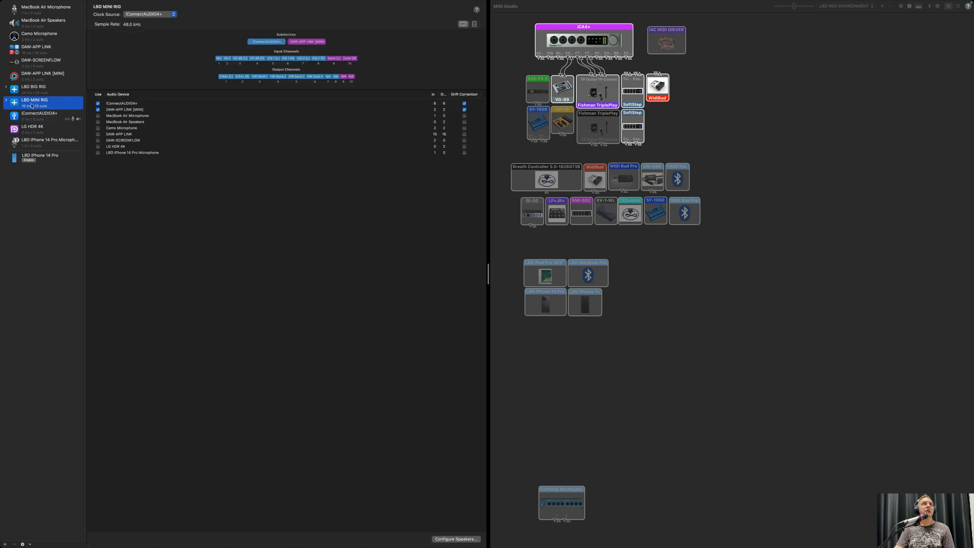
pyautogui.click(474, 24)
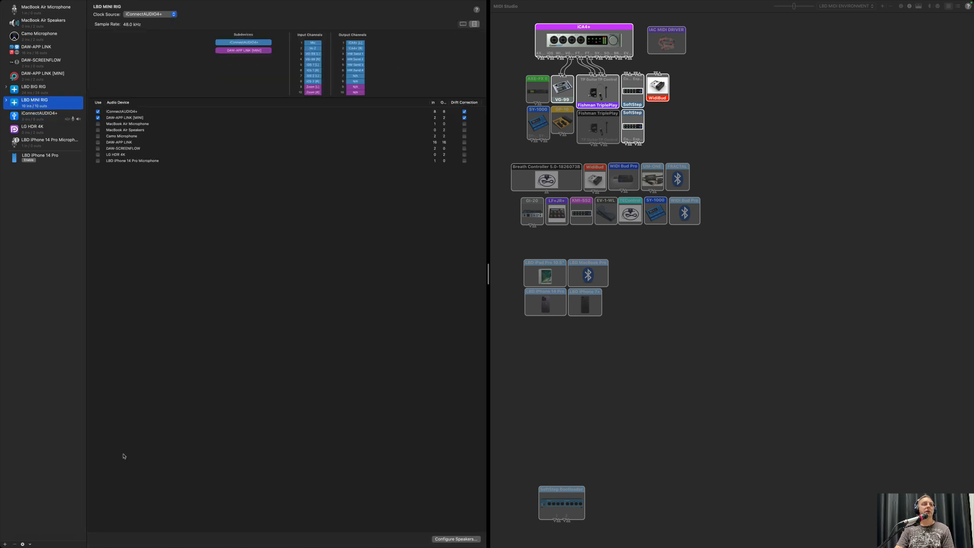
pyautogui.click(5, 544)
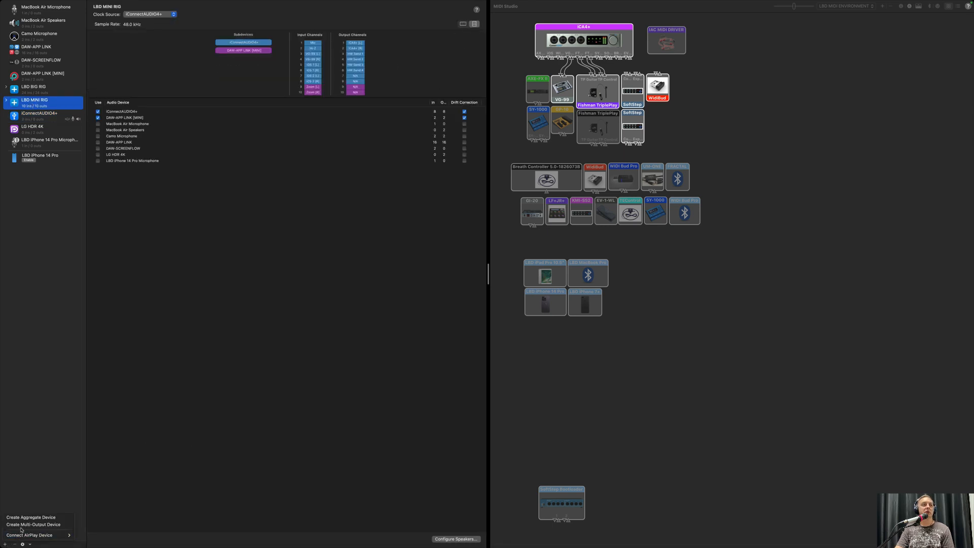
pyautogui.click(179, 399)
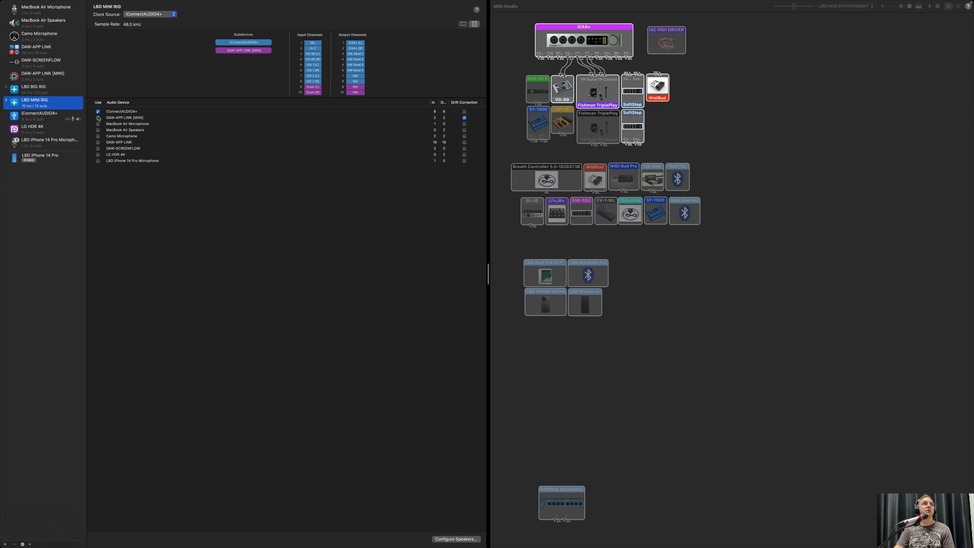
pyautogui.click(98, 118)
pyautogui.click(98, 111)
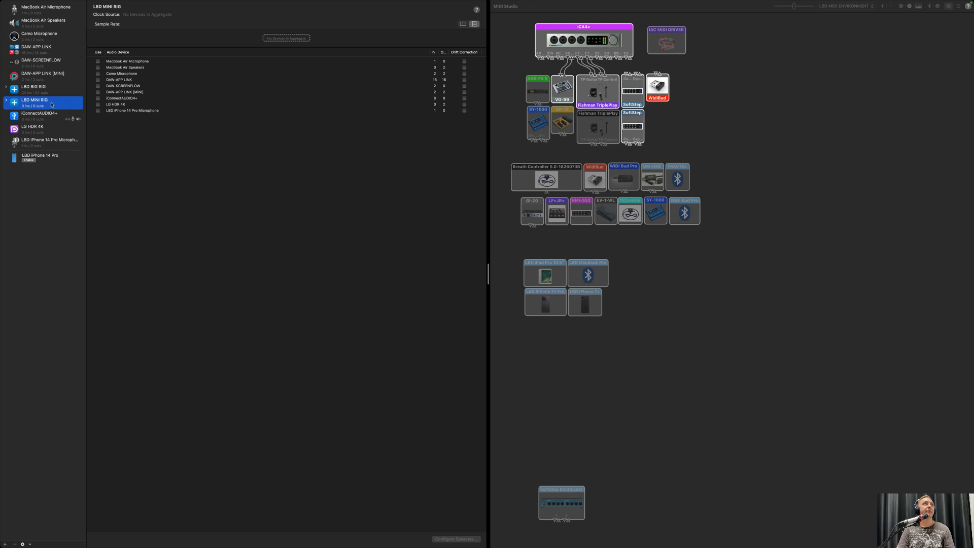
pyautogui.click(98, 98)
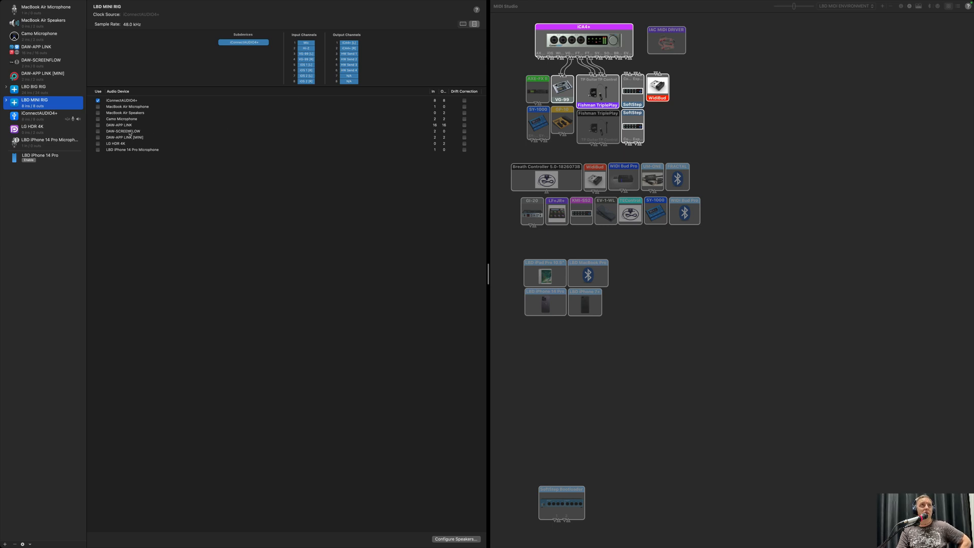
pyautogui.click(98, 137)
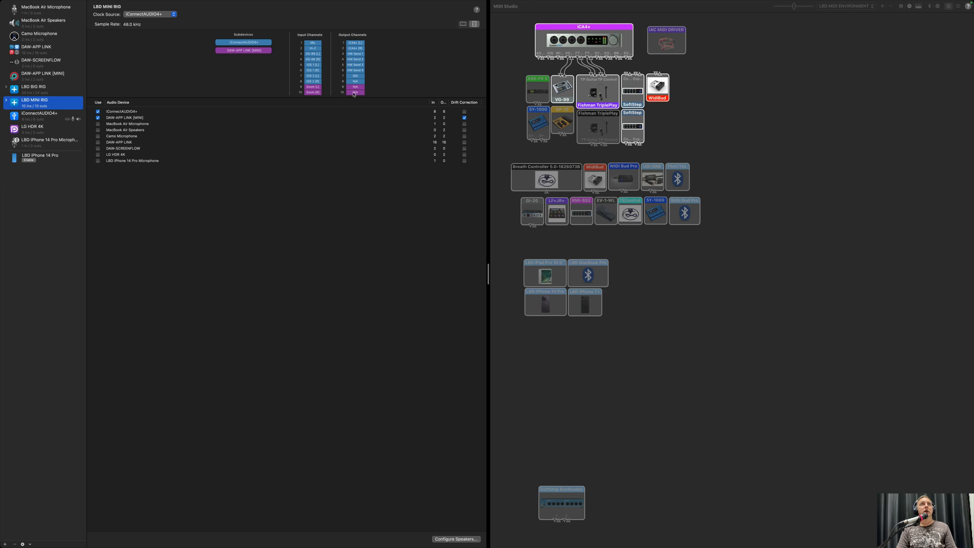
# Name output channels 9 and 10 of LBD MINI RIG "Zoom [L]" and "Zoom [R]"
pyautogui.click(357, 89)
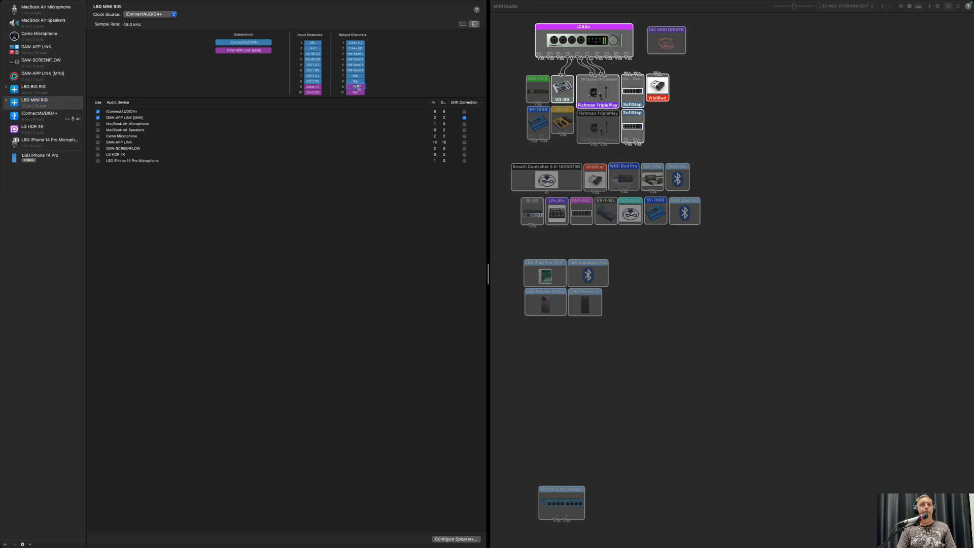
pyautogui.write('Zoom [L')
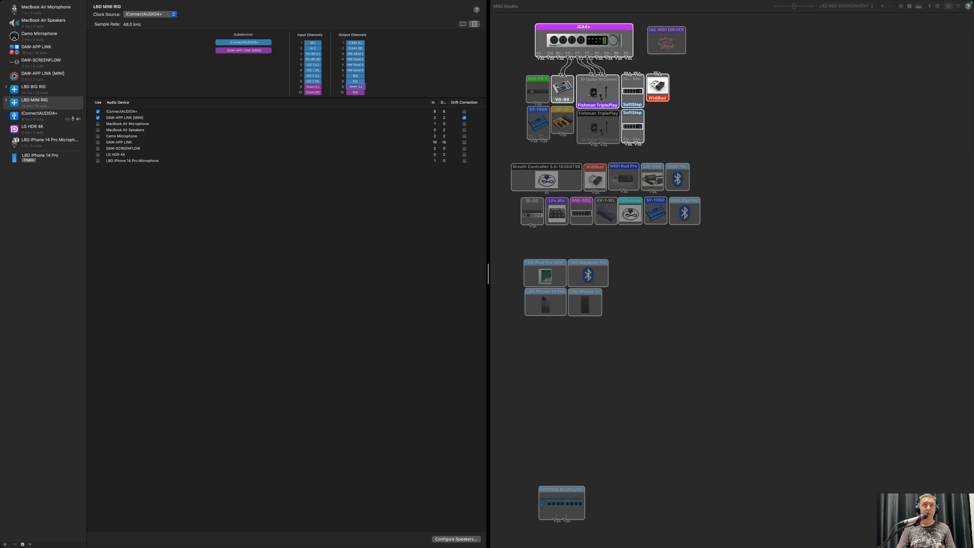
pyautogui.click(358, 93)
pyautogui.doubleClick(356, 92)
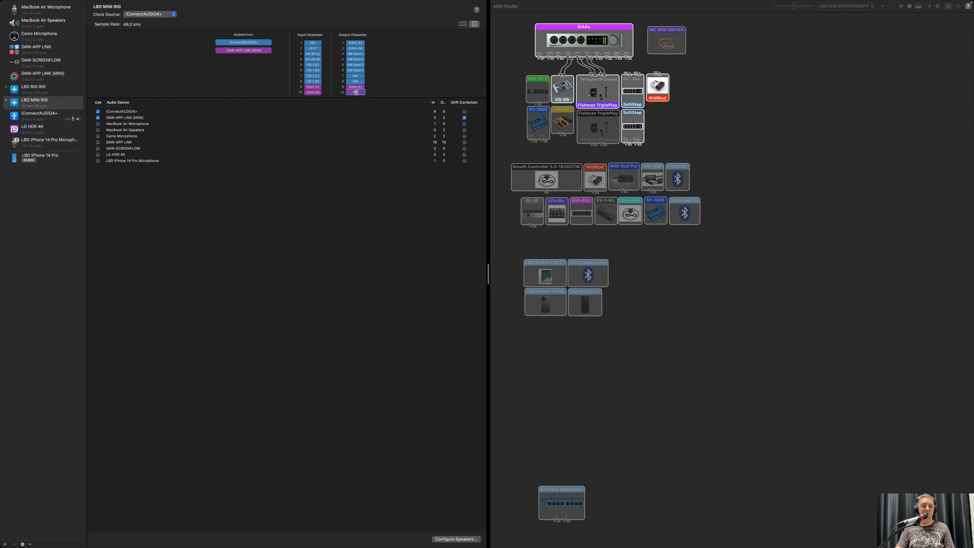
pyautogui.write('Zoom [L]')
pyautogui.write('R]')
pyautogui.press('Return')
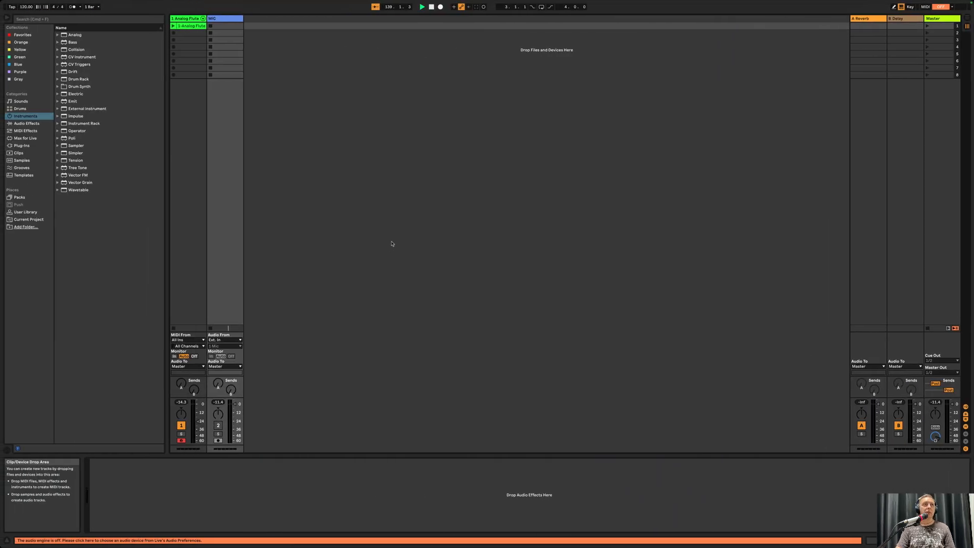
# Quit Live without saving the Loopback Tester set, and relaunch it with a new set, dismissing the audio alert
pyautogui.press('super+q')
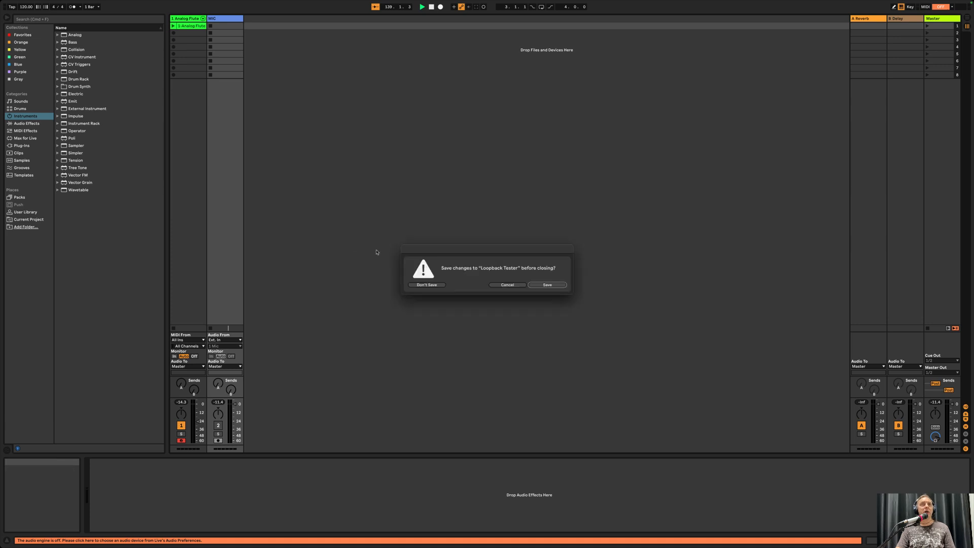
pyautogui.click(429, 285)
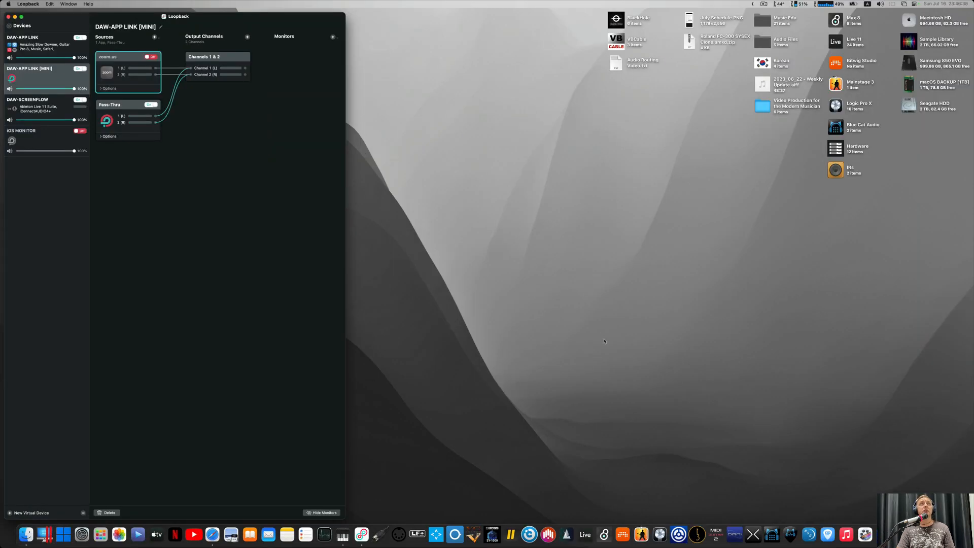
pyautogui.click(606, 350)
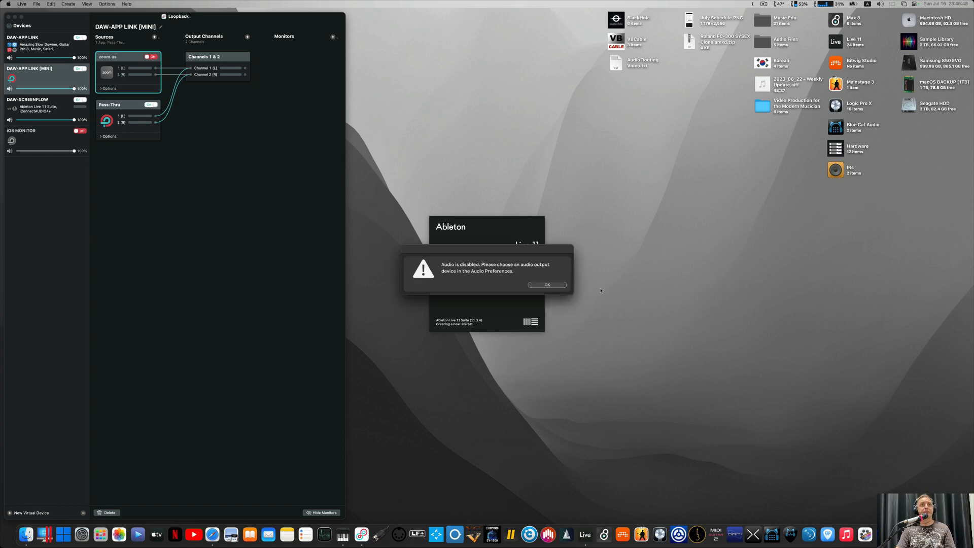
pyautogui.click(560, 284)
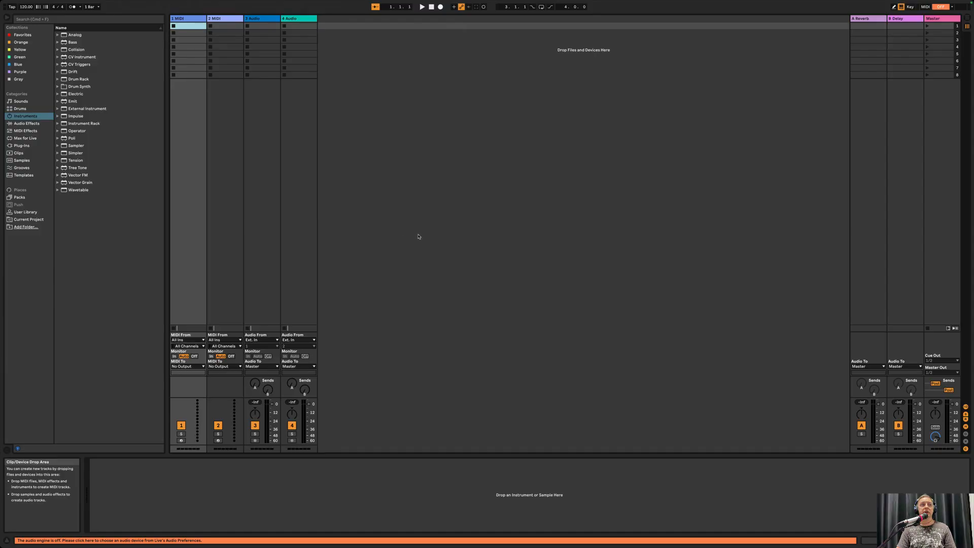
# In Live's audio preferences, set the input device to MacBook Air Microphone and the output device to MacBook Air Speakers
pyautogui.press('super+comma')
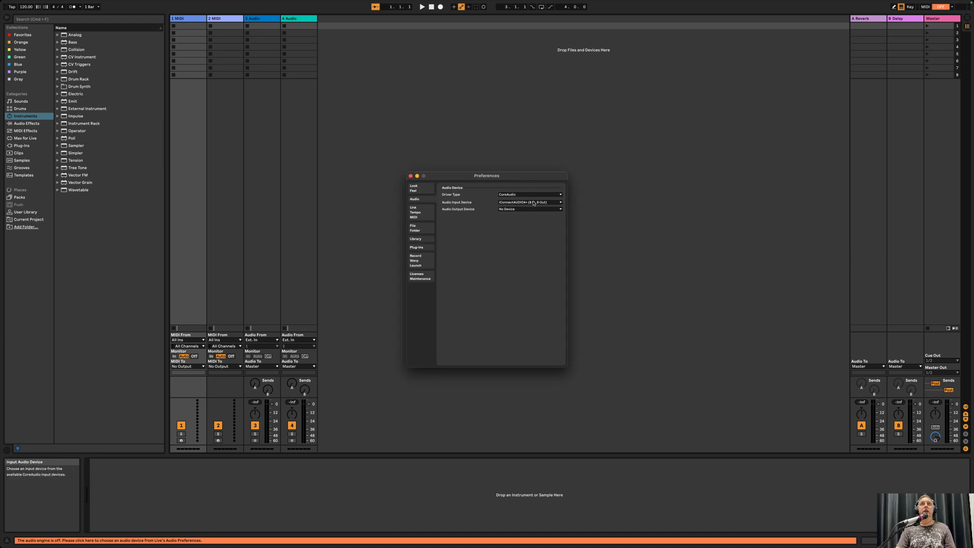
pyautogui.click(533, 202)
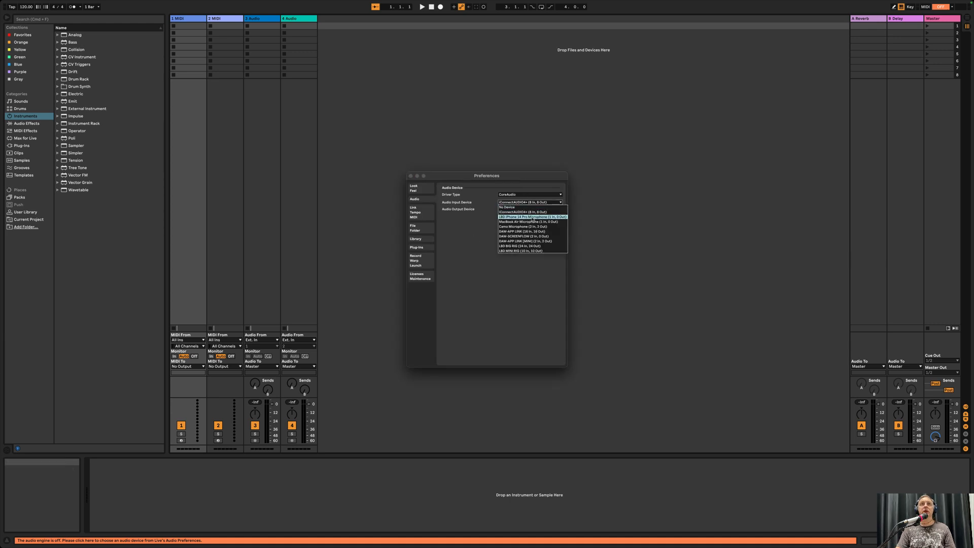
pyautogui.click(532, 222)
pyautogui.click(532, 210)
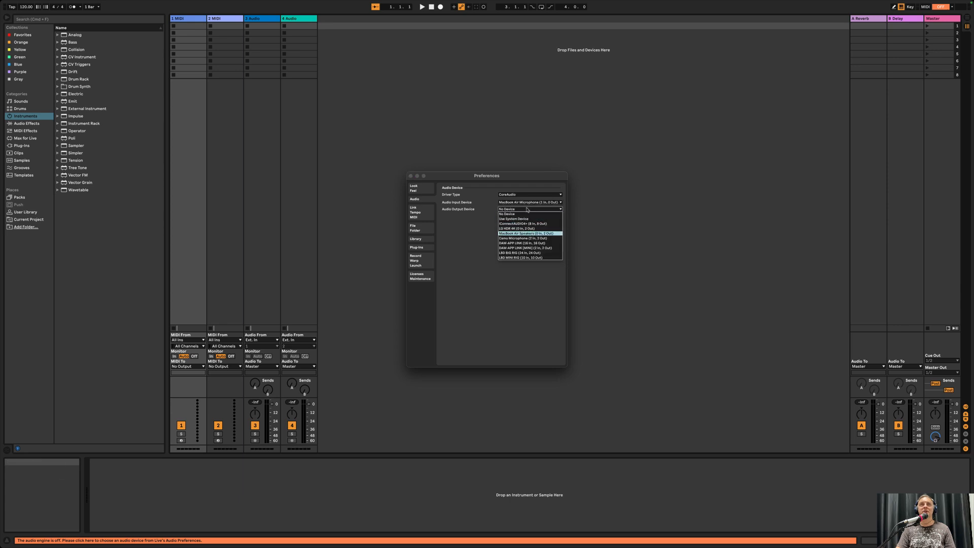
pyautogui.click(531, 234)
# Set both Live's audio input device and its audio output device to LBD MINI RIG
pyautogui.click(533, 202)
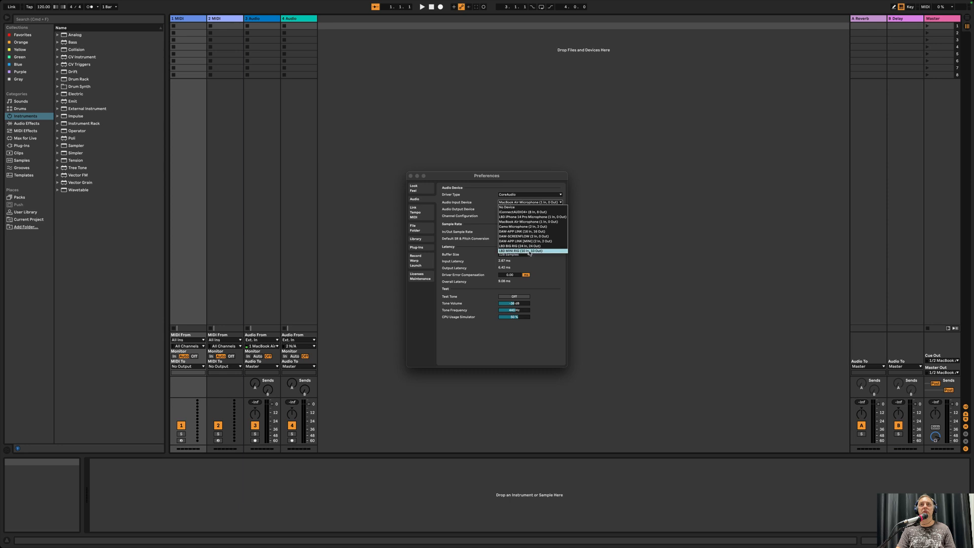
pyautogui.click(528, 251)
pyautogui.click(530, 209)
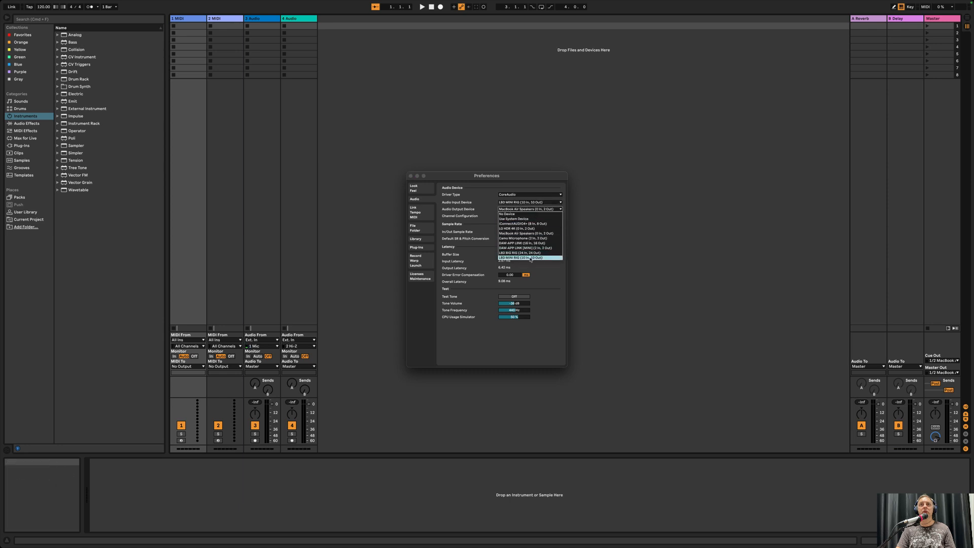
pyautogui.click(530, 257)
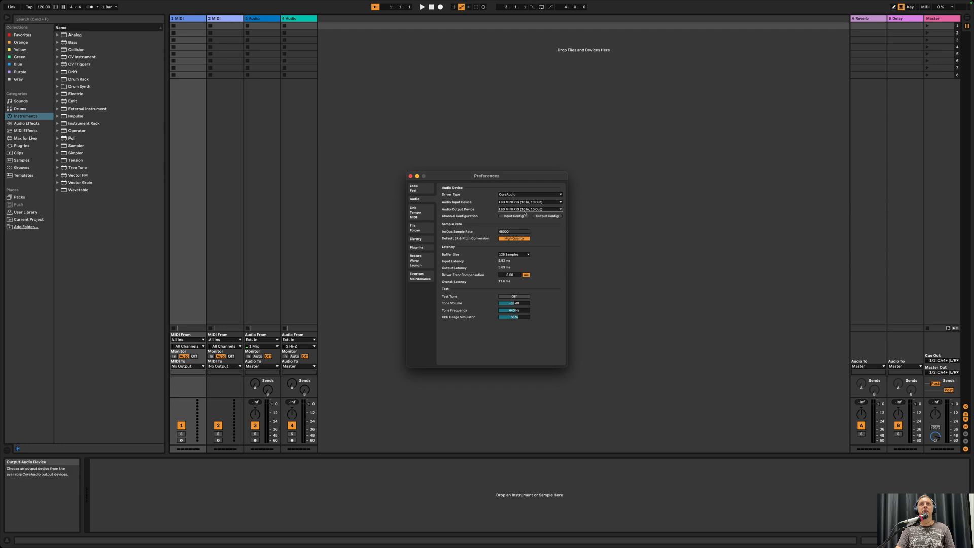
# Disable the 9/10 Zoom [L/R] stereo input in Live's input configuration and confirm
pyautogui.click(513, 215)
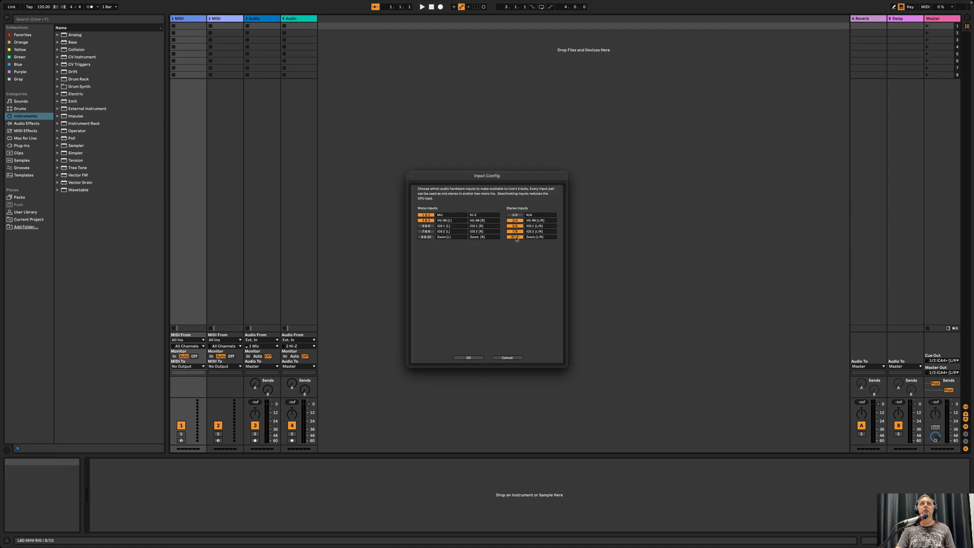
pyautogui.click(515, 237)
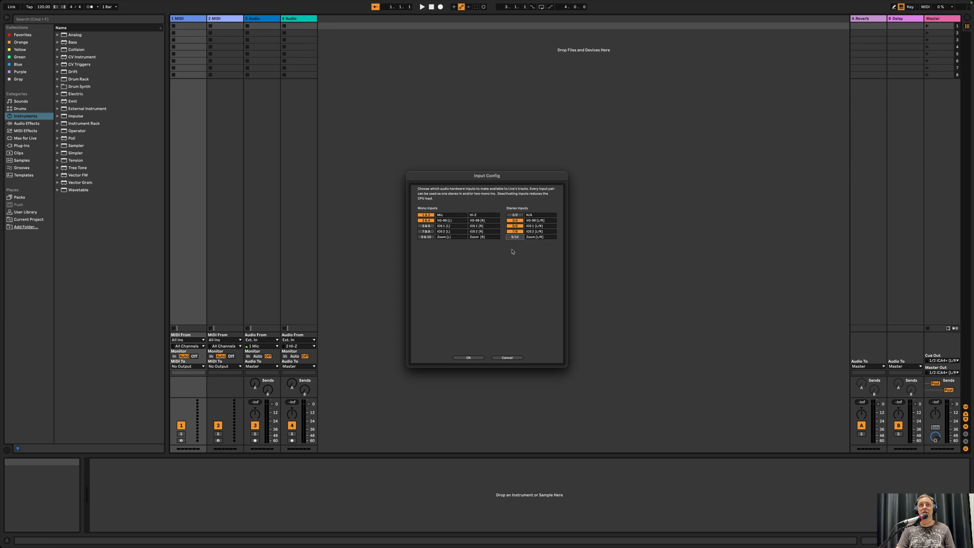
pyautogui.click(477, 357)
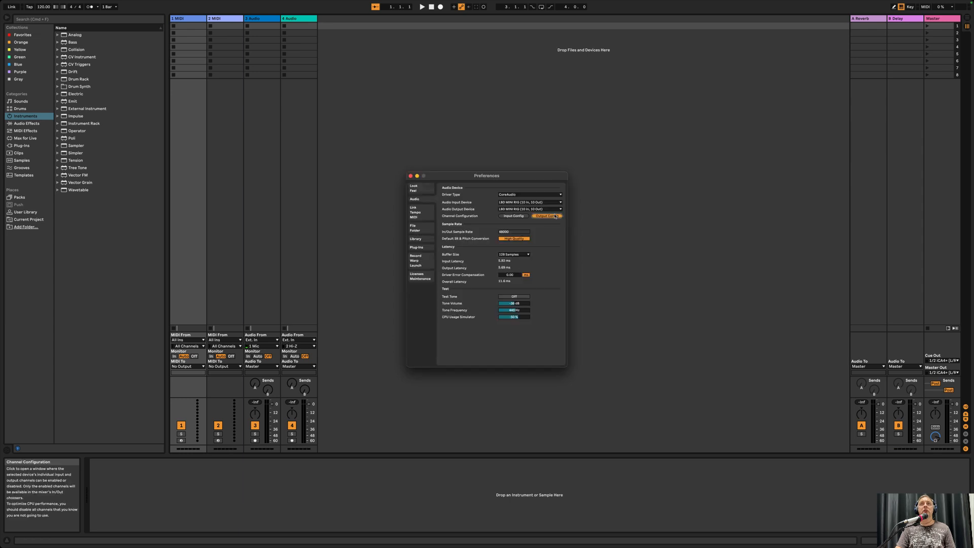
# Name stereo output pair 9/10 "Zoom [L/R]" in the output configuration, enable it, and close the preferences
pyautogui.click(546, 216)
pyautogui.moveTo(537, 237); pyautogui.dragTo(522, 237)
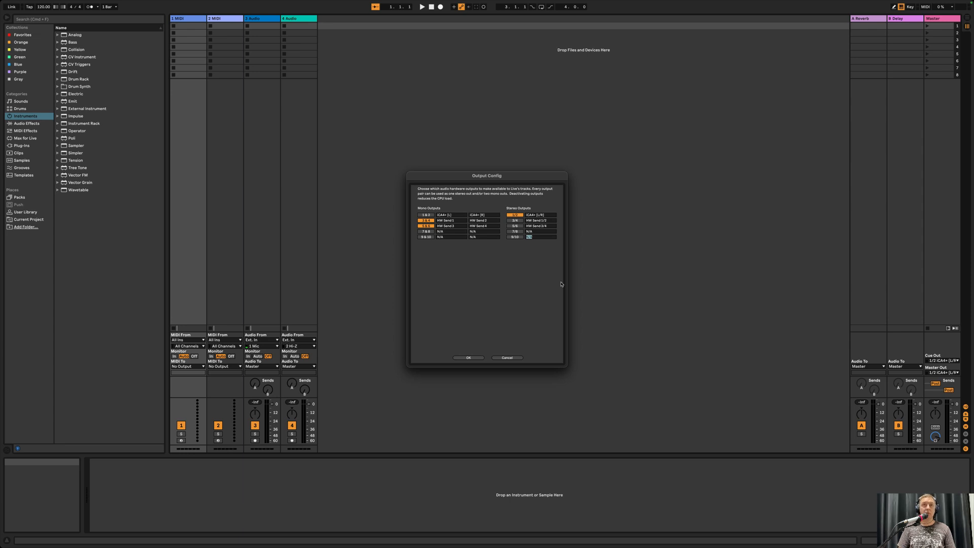
pyautogui.write('Zoom [L/R')
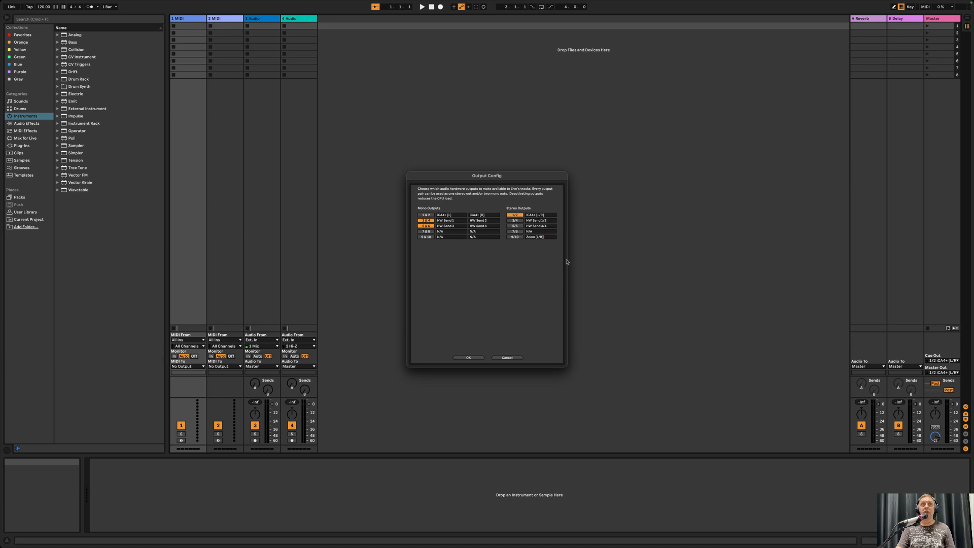
pyautogui.click(515, 237)
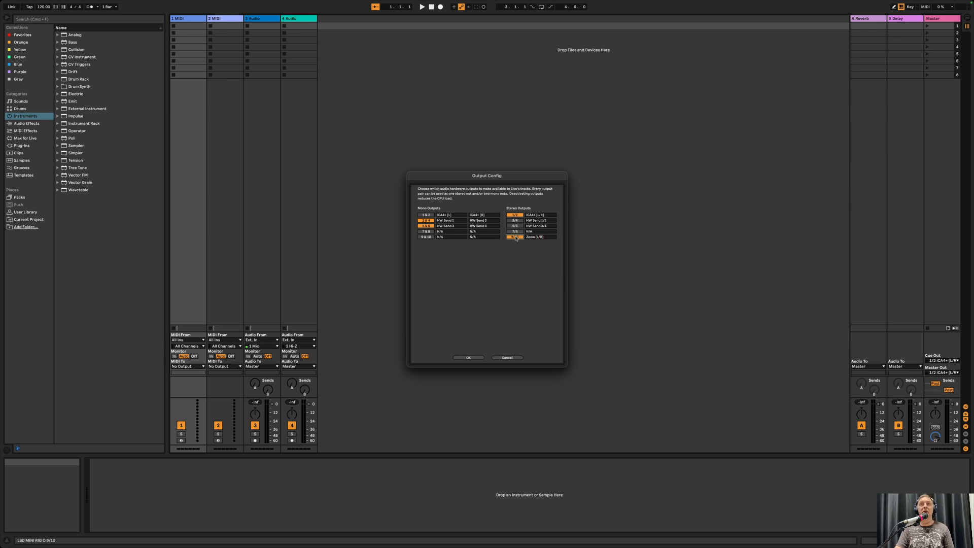
pyautogui.click(468, 358)
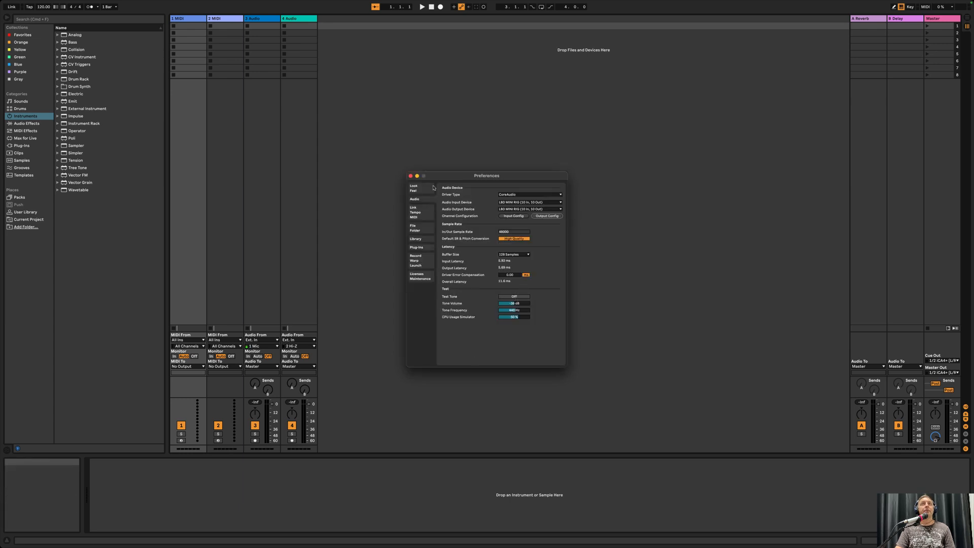
pyautogui.click(410, 175)
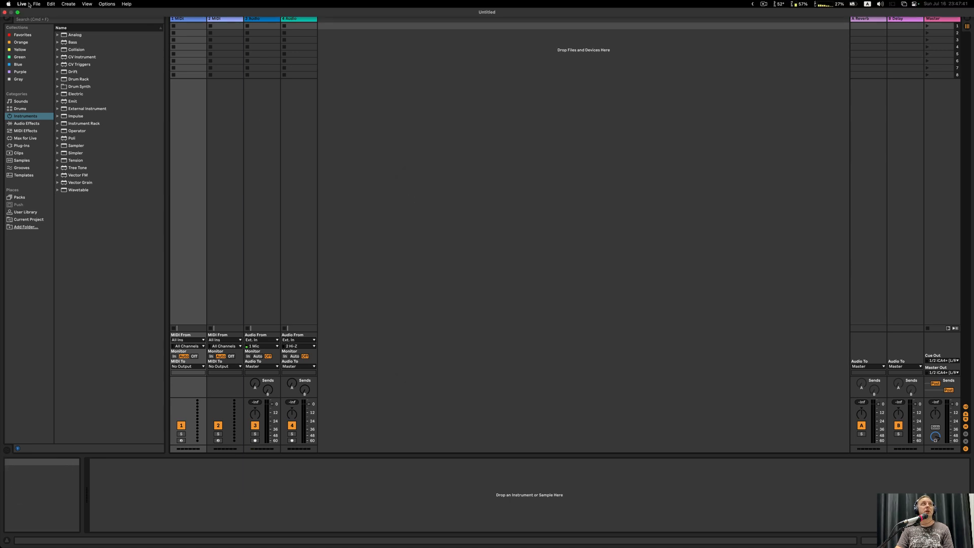
# Reopen the recent Loopback Tester set and route the C Return track's external output to 9/10 Zoom [L/R]
pyautogui.click(36, 3)
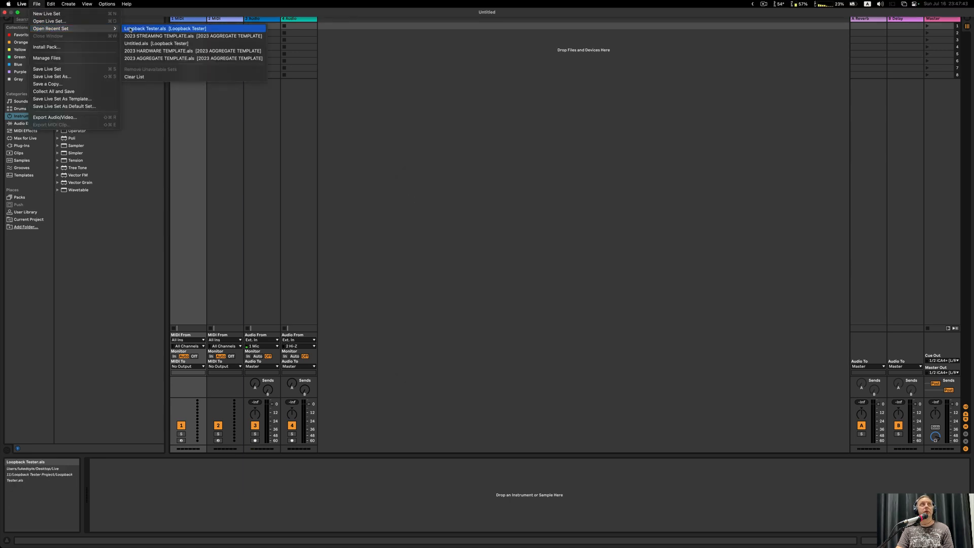
pyautogui.click(134, 28)
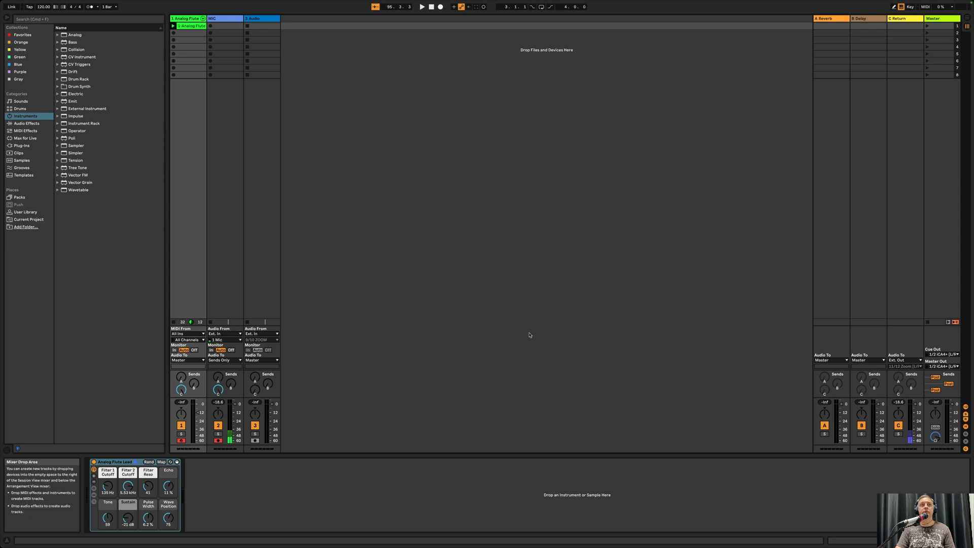
pyautogui.click(904, 20)
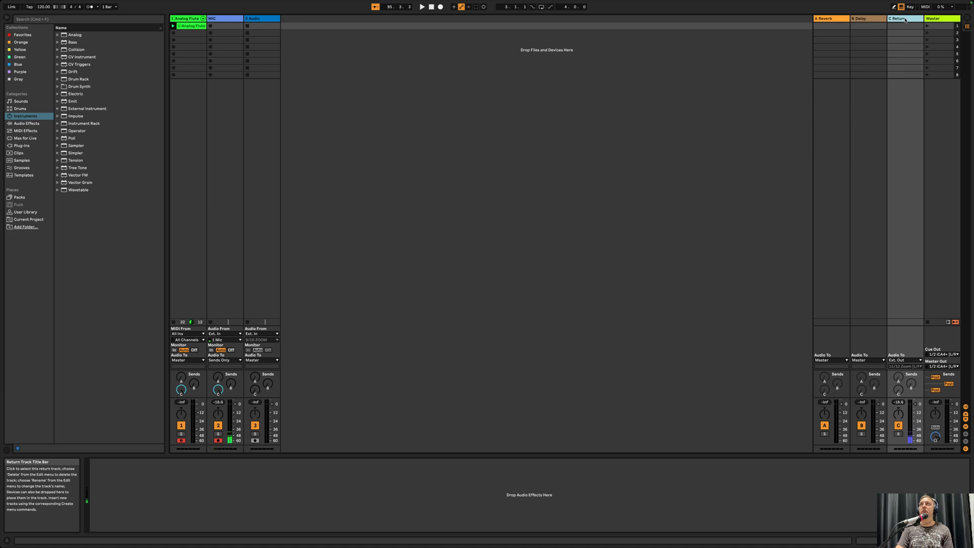
pyautogui.rightClick(817, 75)
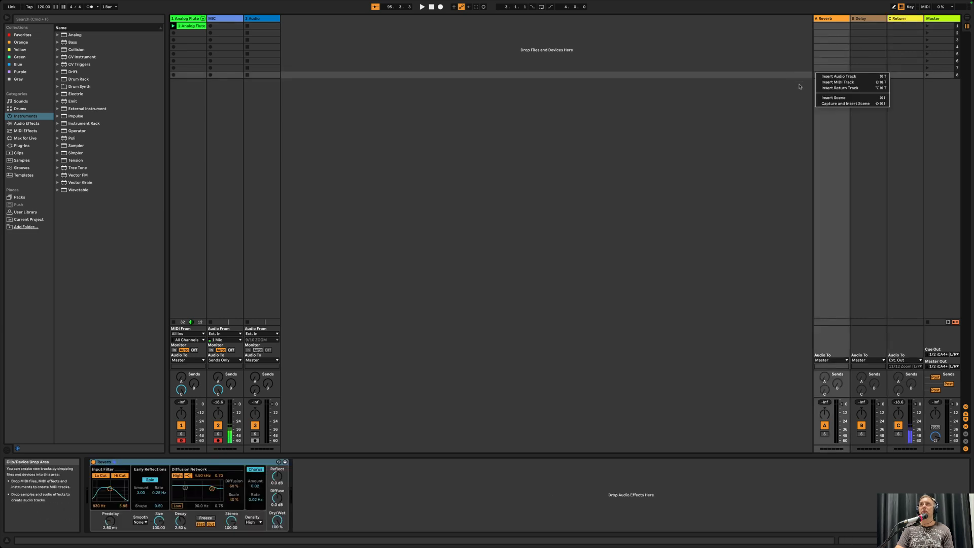
pyautogui.click(772, 96)
pyautogui.rightClick(772, 96)
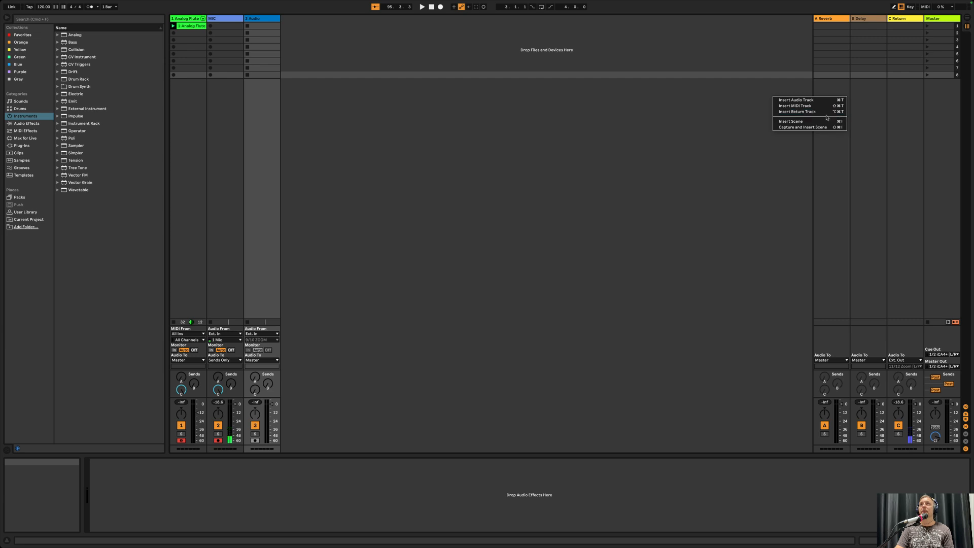
pyautogui.click(779, 163)
pyautogui.click(892, 148)
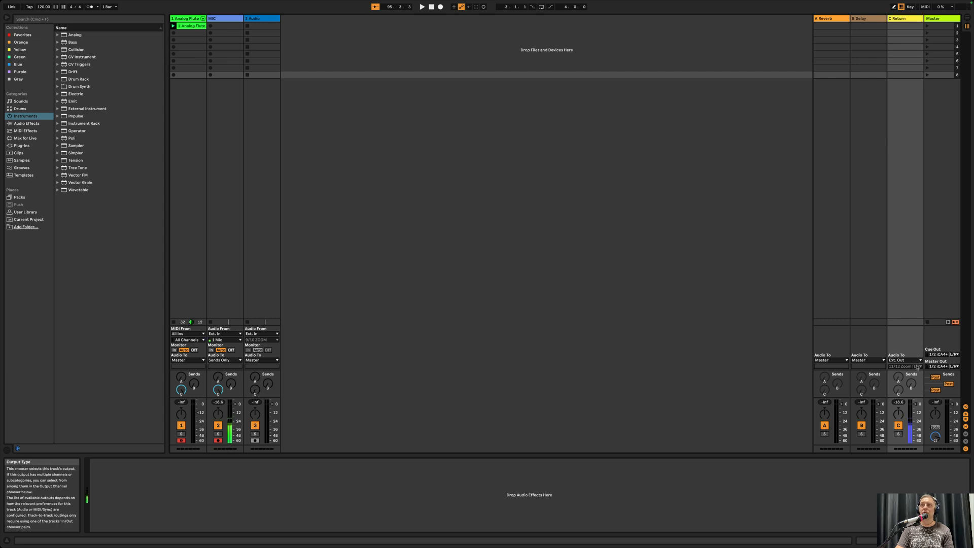
pyautogui.click(918, 366)
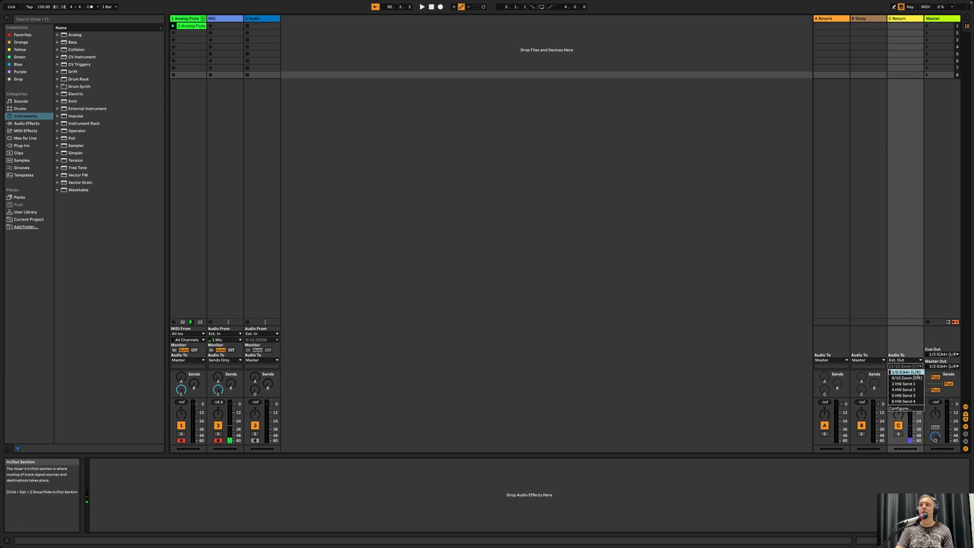
pyautogui.click(916, 378)
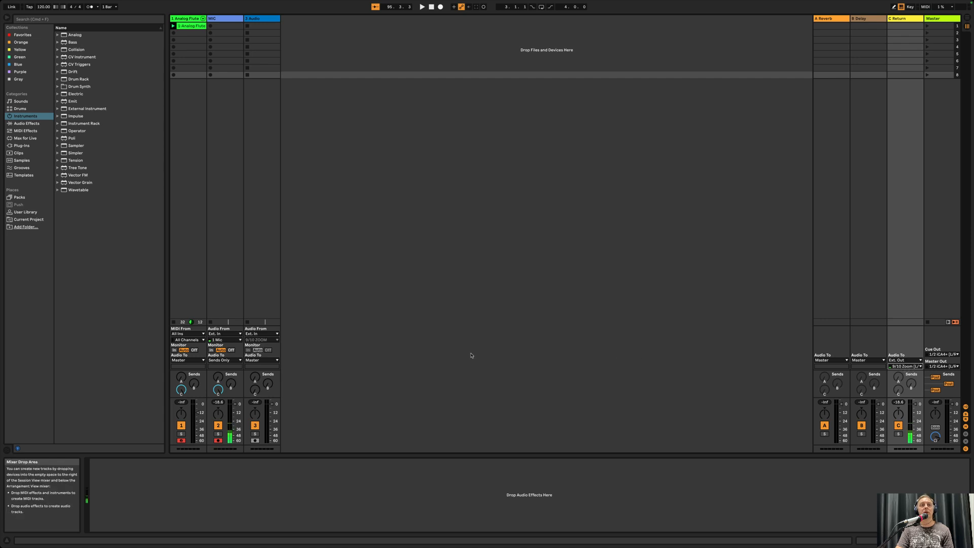
# Hide Live to check the DAW-APP LINK [MINI] device in Loopback, and quit Live without saving the Loopback Tester set
pyautogui.press('super+h')
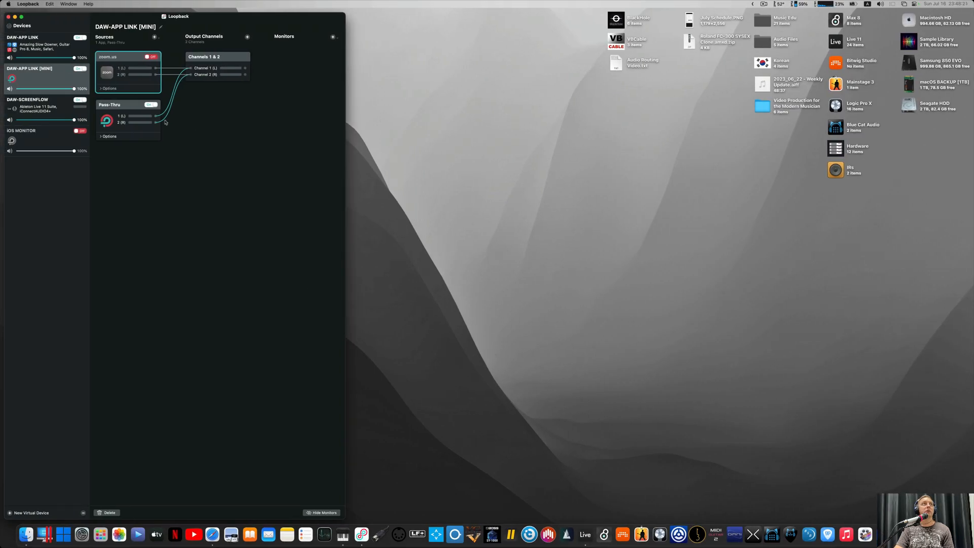
pyautogui.click(198, 136)
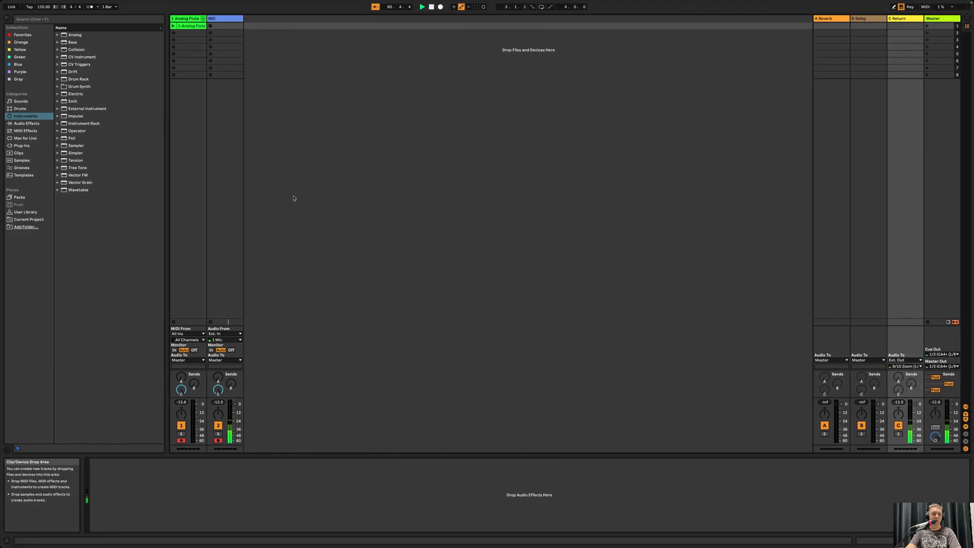
pyautogui.press('super+q')
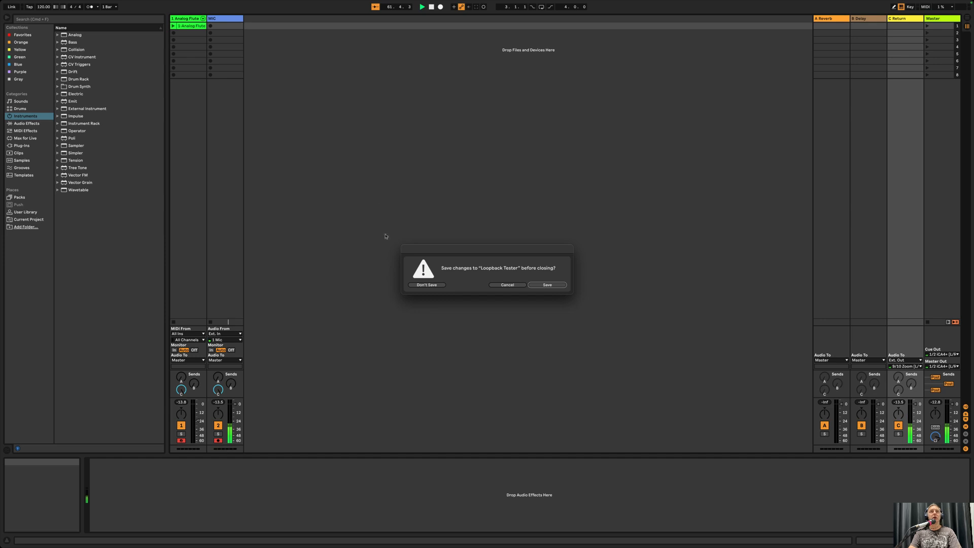
pyautogui.click(433, 285)
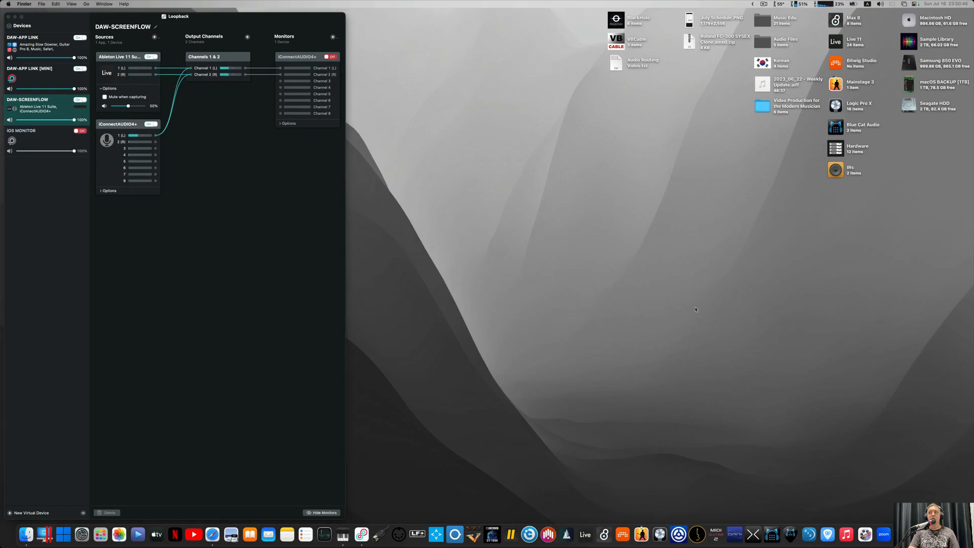
pyautogui.rightClick(954, 534)
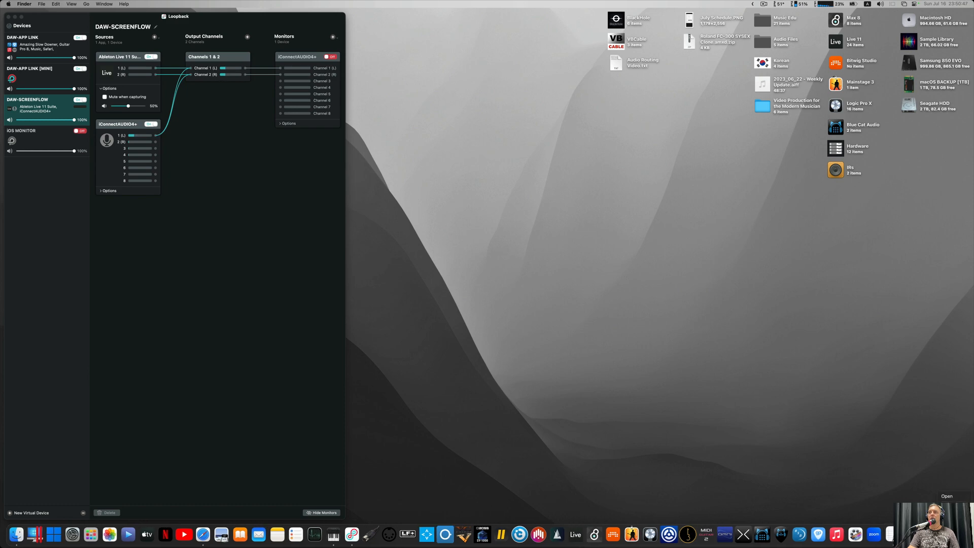
pyautogui.click(951, 508)
pyautogui.click(506, 185)
# Switch to Audio MIDI Setup and display the LBD BIG RIG aggregate device's subdevices and channels
pyautogui.hotkey('ctrl', 'Right')
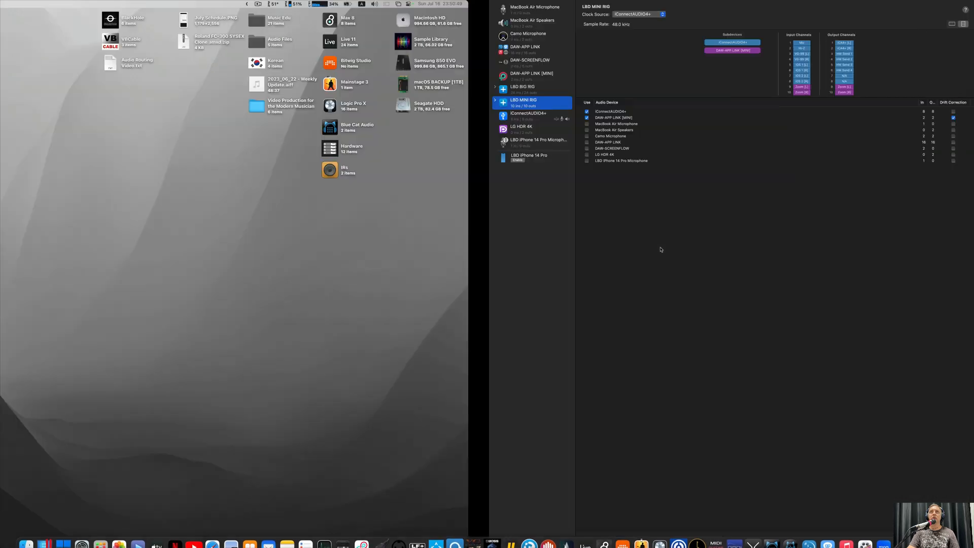
pyautogui.click(39, 90)
pyautogui.click(39, 102)
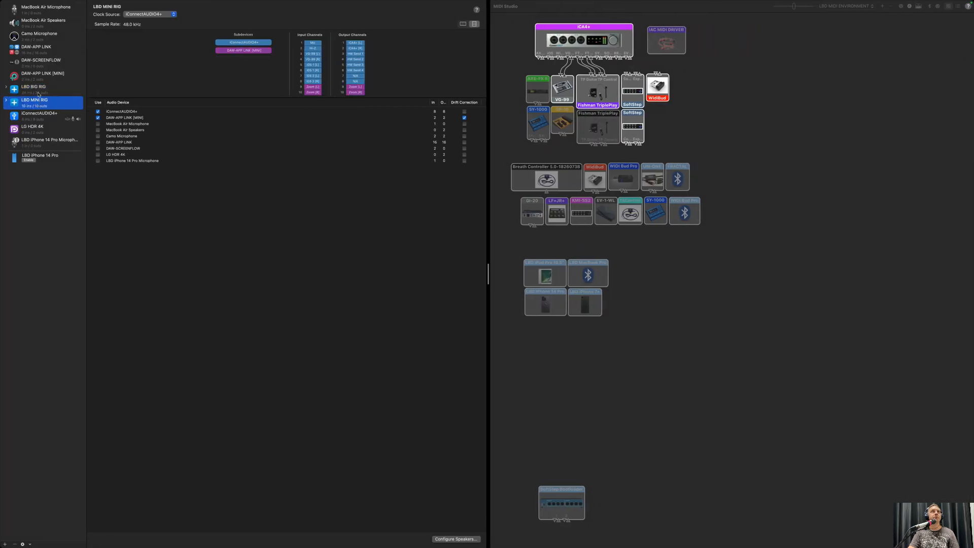
pyautogui.click(38, 90)
pyautogui.hotkey('ctrl', 'Left')
pyautogui.hotkey('ctrl', 'Right')
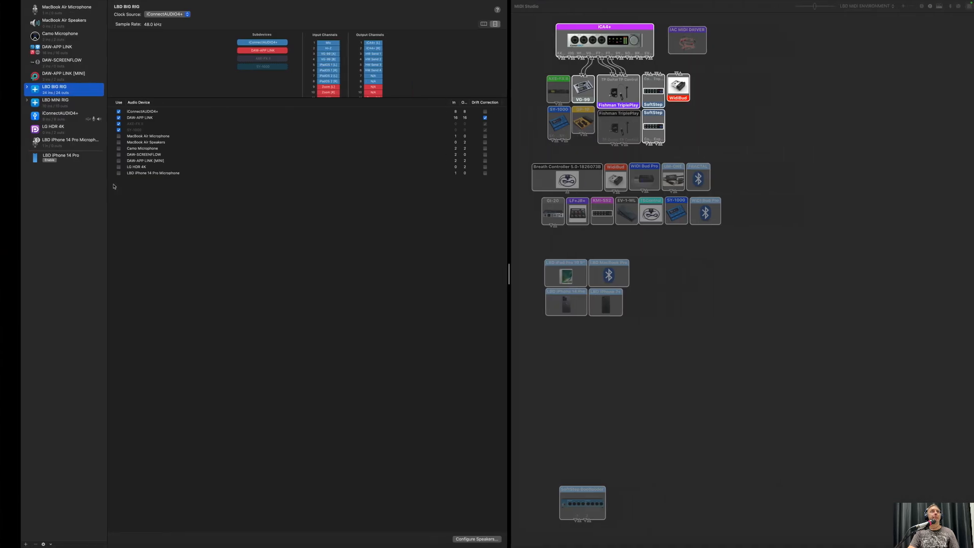
# Quit Audio MIDI Setup and relaunch it
pyautogui.click(30, 5)
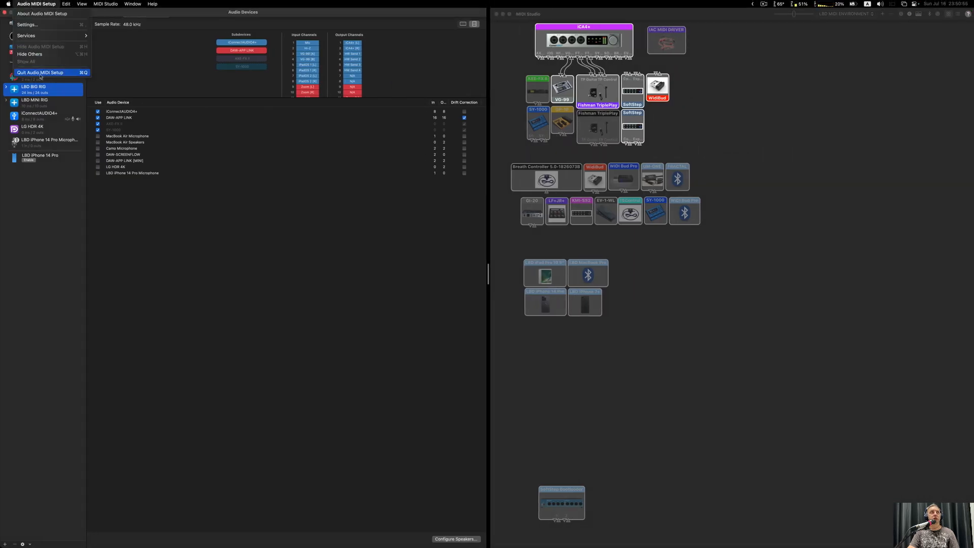
pyautogui.click(39, 73)
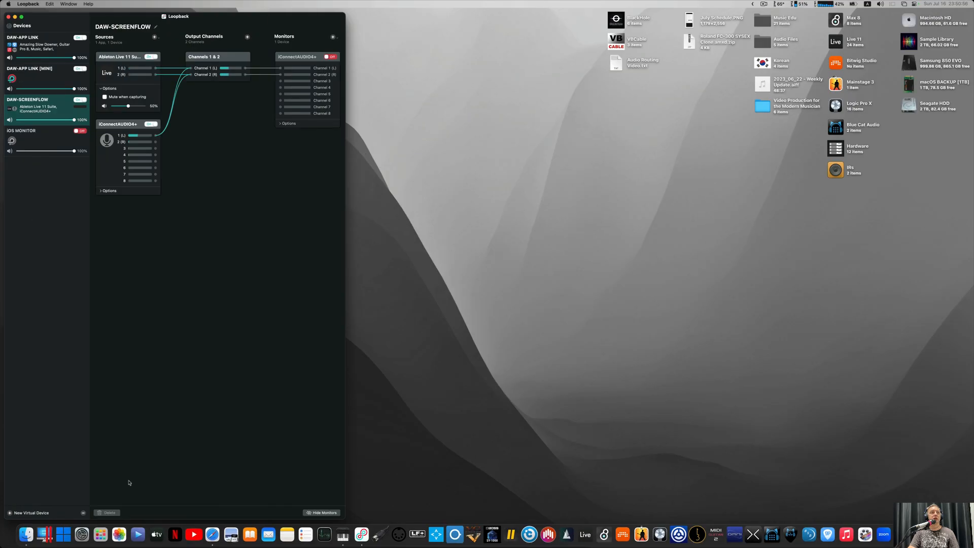
pyautogui.click(343, 534)
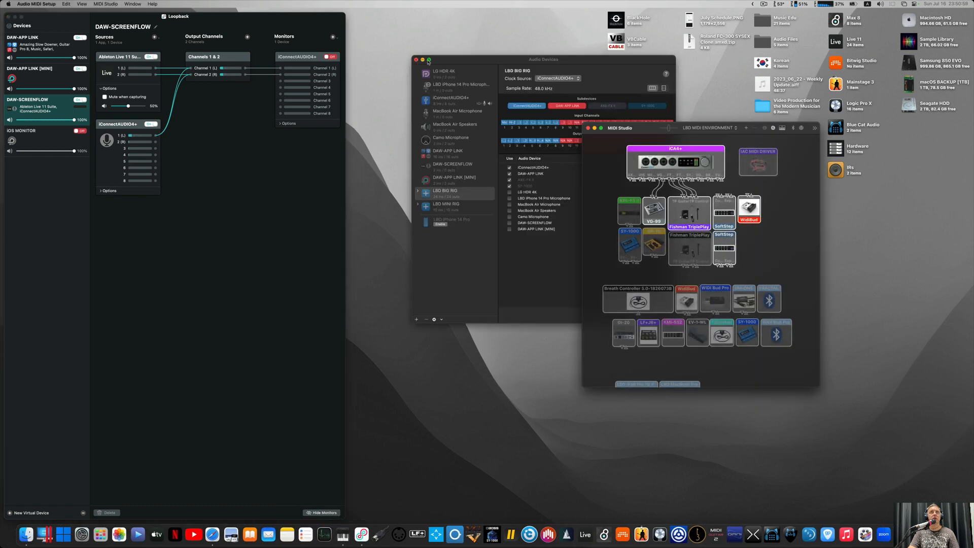
# Tile the Audio Devices and MIDI Studio windows side by side in full screen, with Audio Devices on the left
pyautogui.moveTo(431, 61)
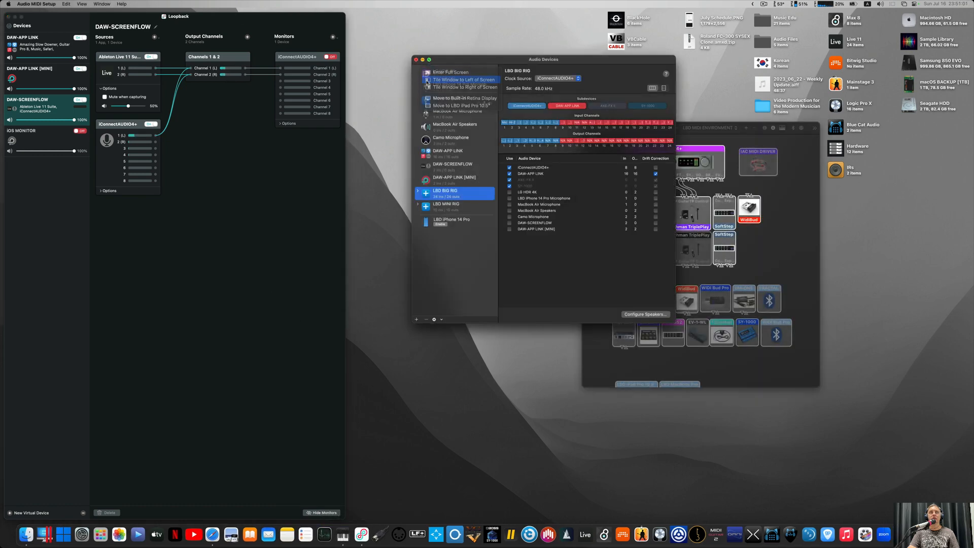
pyautogui.click(465, 79)
pyautogui.click(871, 114)
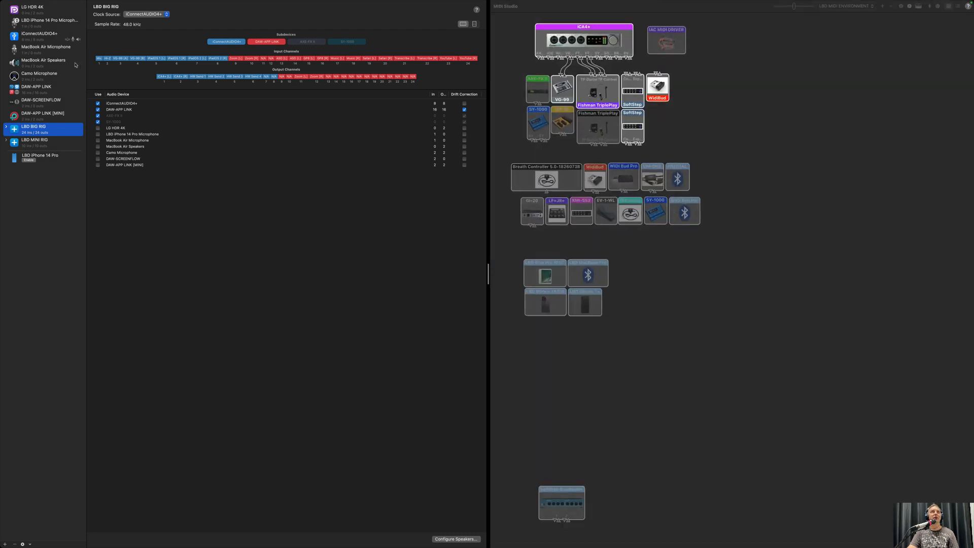
# Display the LBD MINI RIG aggregate device with its subdevices and channels in the vertical layout
pyautogui.click(45, 143)
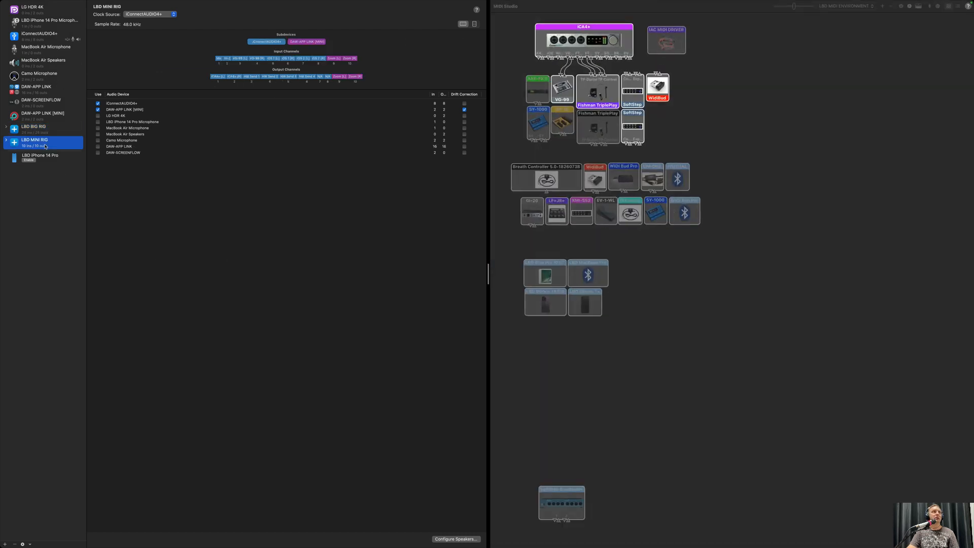
pyautogui.click(474, 24)
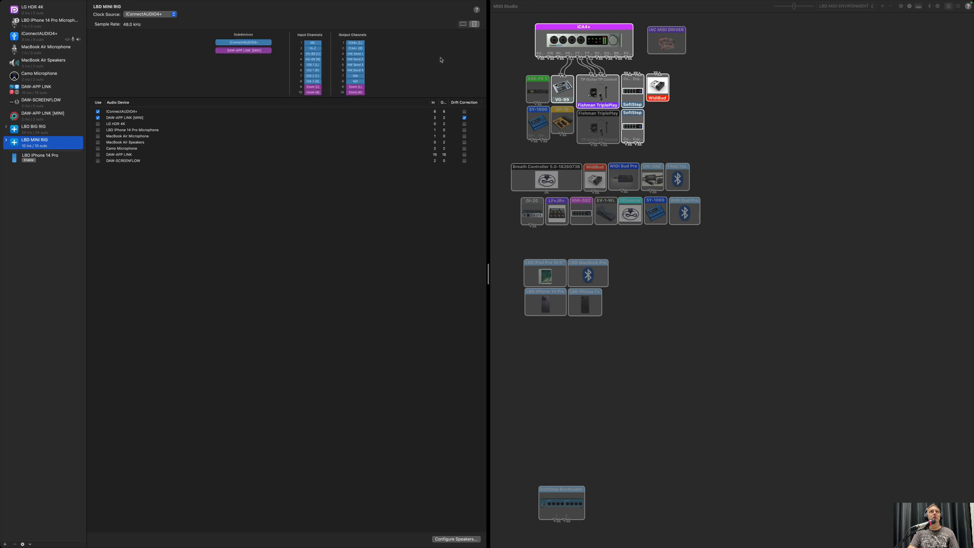
# Launch Ableton Live and accept the input and output channel configurations for the LBD MINI RIG audio device
pyautogui.hotkey('ctrl', 'Left')
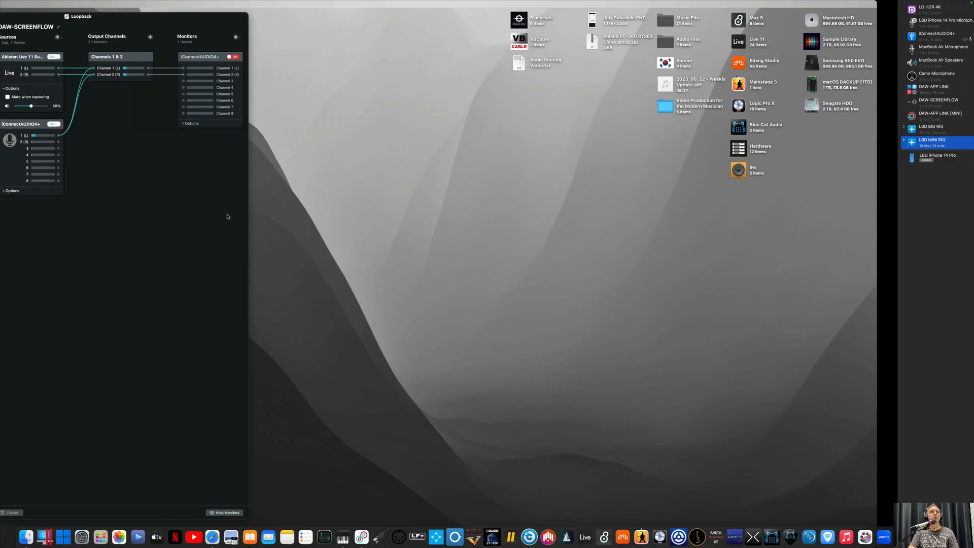
pyautogui.click(585, 532)
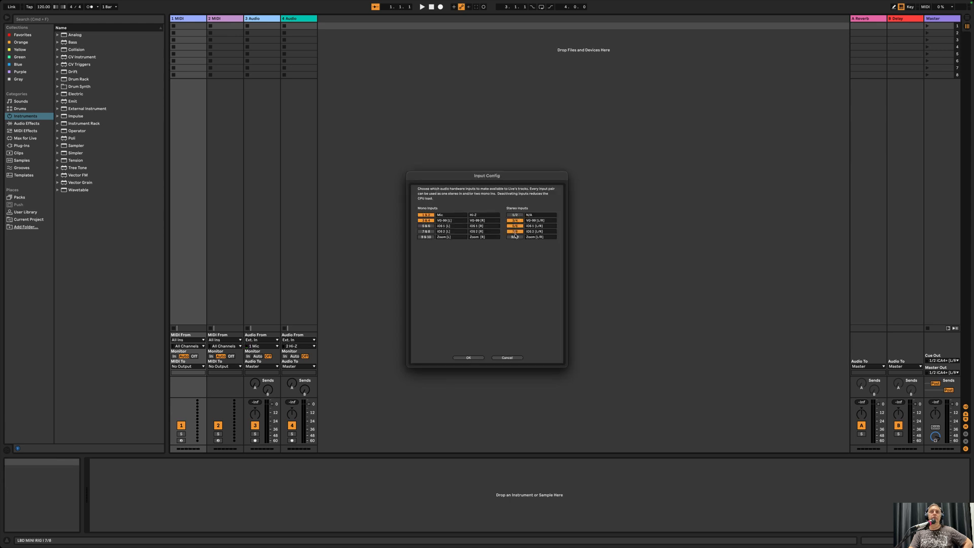
pyautogui.click(468, 357)
pyautogui.click(535, 215)
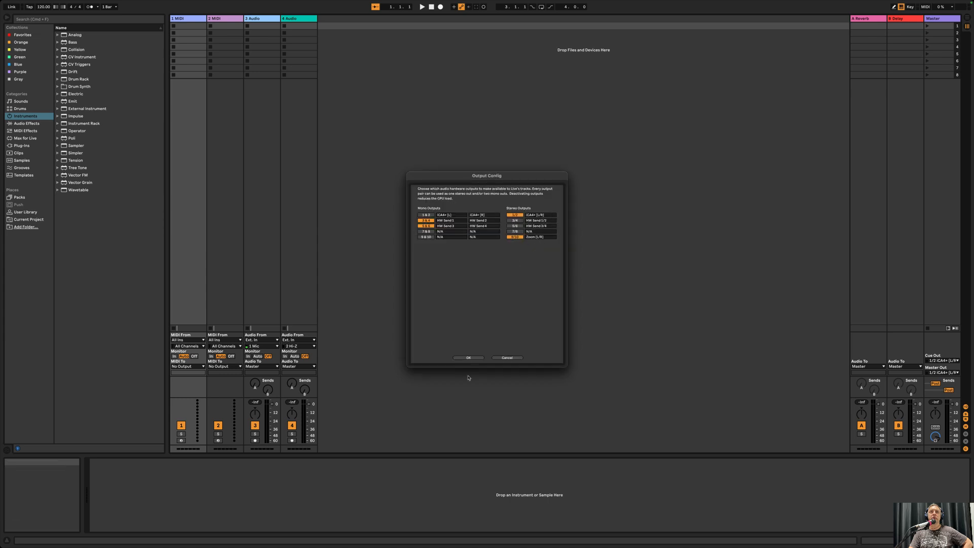
pyautogui.click(469, 357)
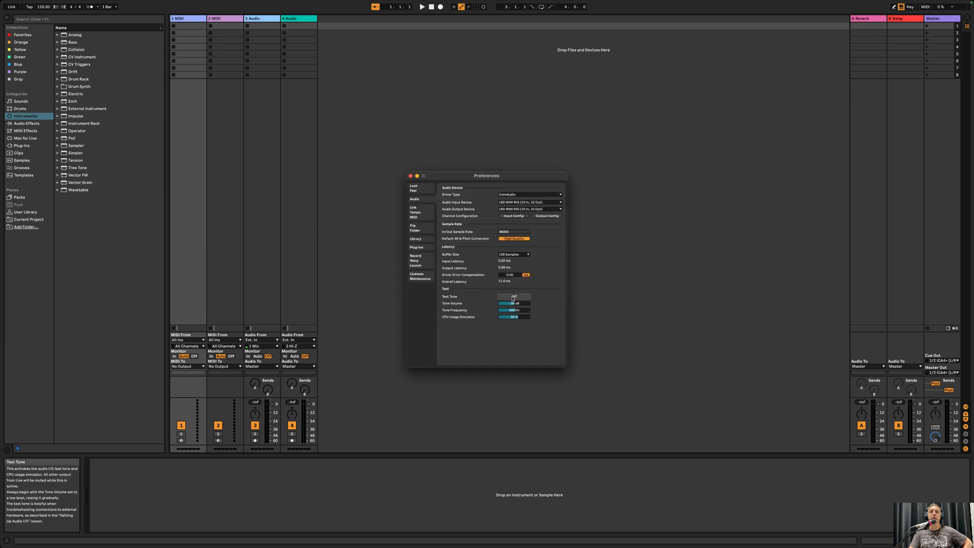
# Check the test tone's signal on the DAW-APP LINK [MINI] device in Loopback, and close Live's Preferences
pyautogui.hotkey('ctrl', 'Left')
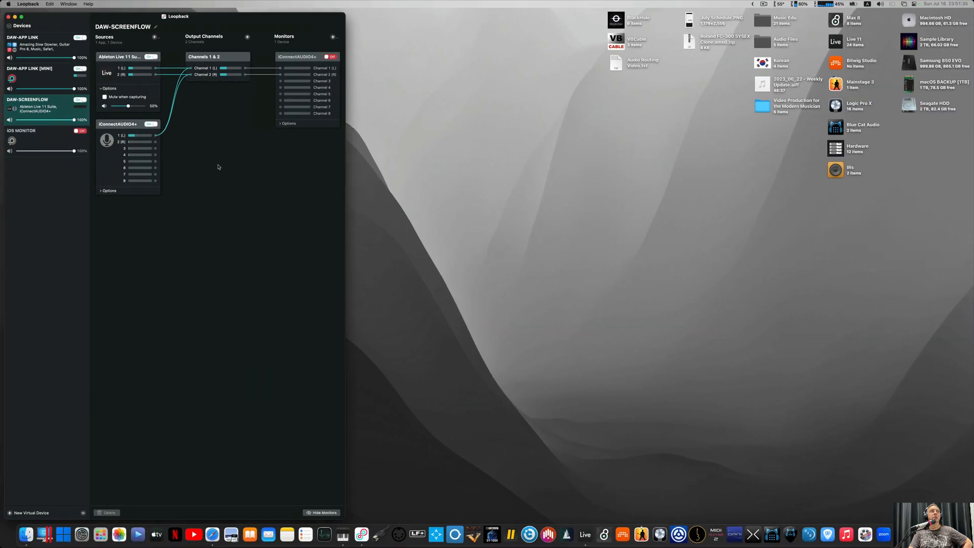
pyautogui.click(55, 75)
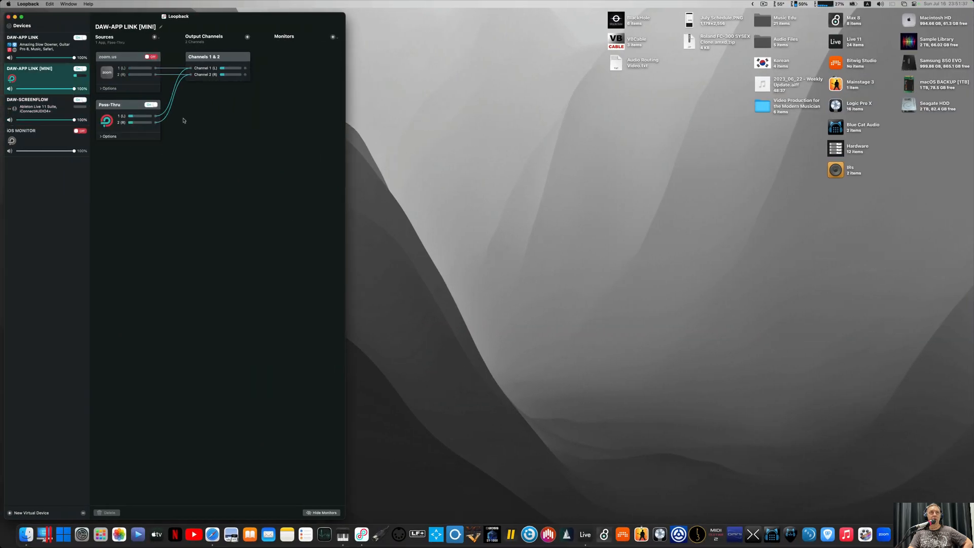
pyautogui.hotkey('ctrl', 'Right')
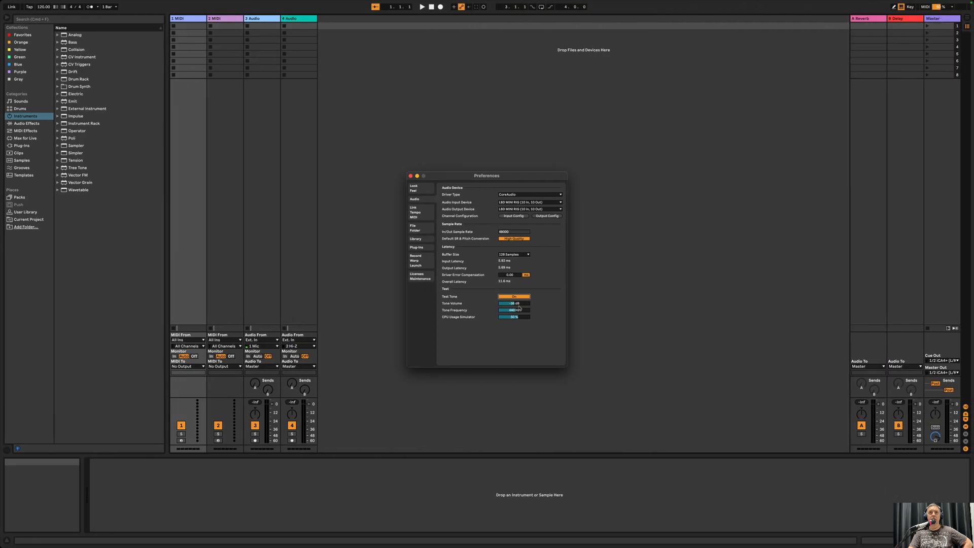
pyautogui.click(410, 176)
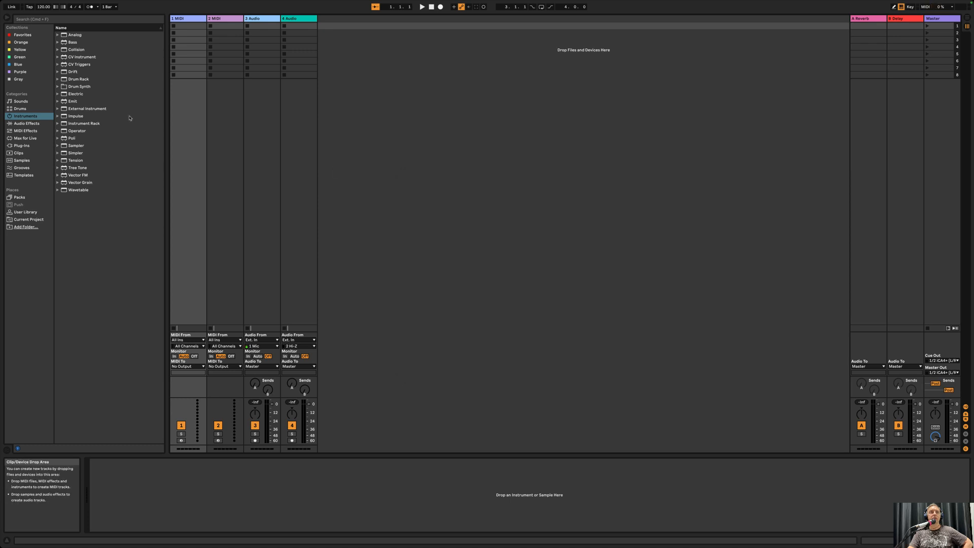
# Open the recent Live set Loopback Tester.als
pyautogui.click(36, 4)
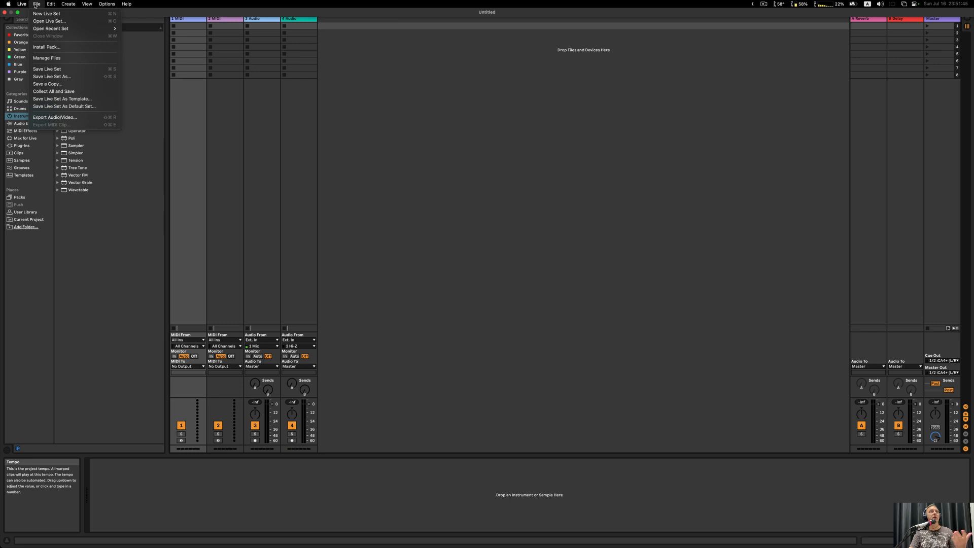
pyautogui.moveTo(49, 29)
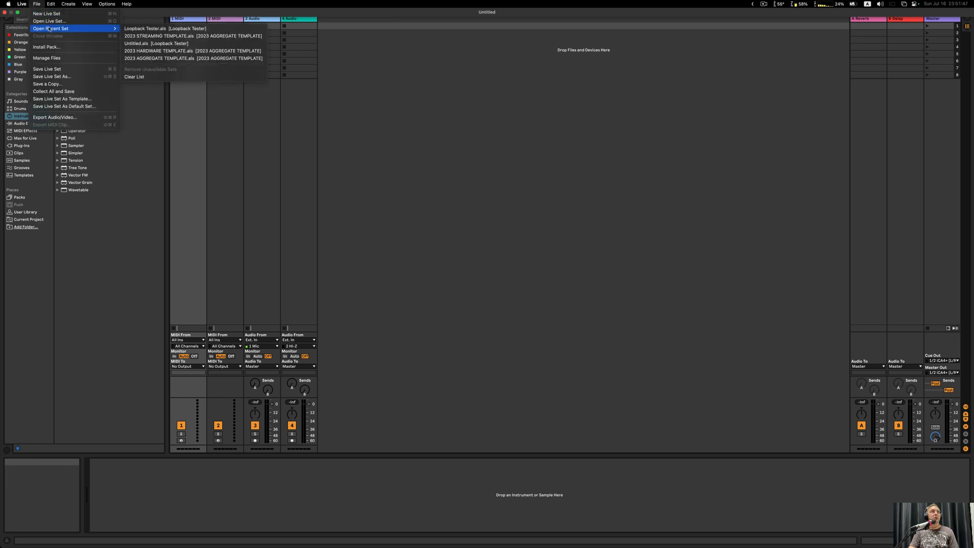
pyautogui.click(153, 29)
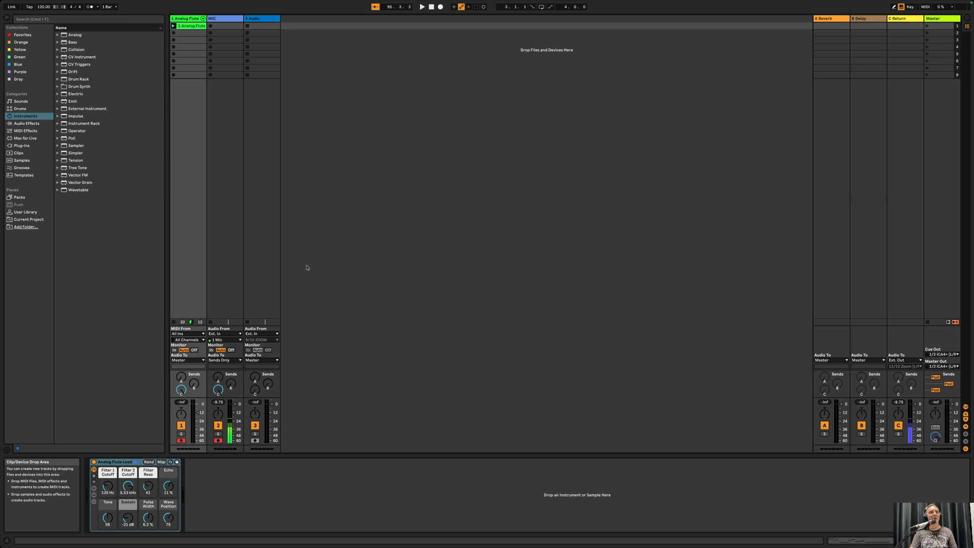
# Route the C Return track's external output to 9/10 Zoom [L/R]
pyautogui.click(264, 21)
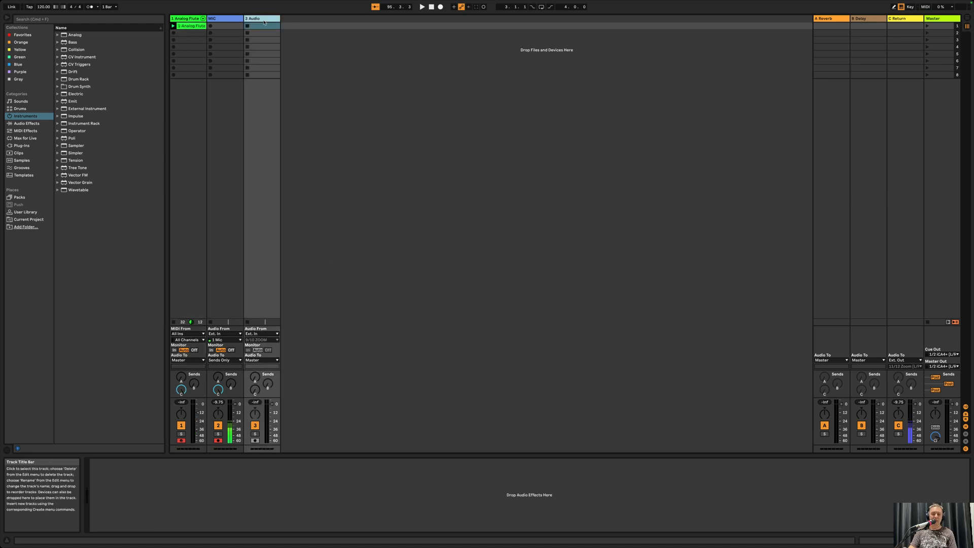
pyautogui.rightClick(263, 21)
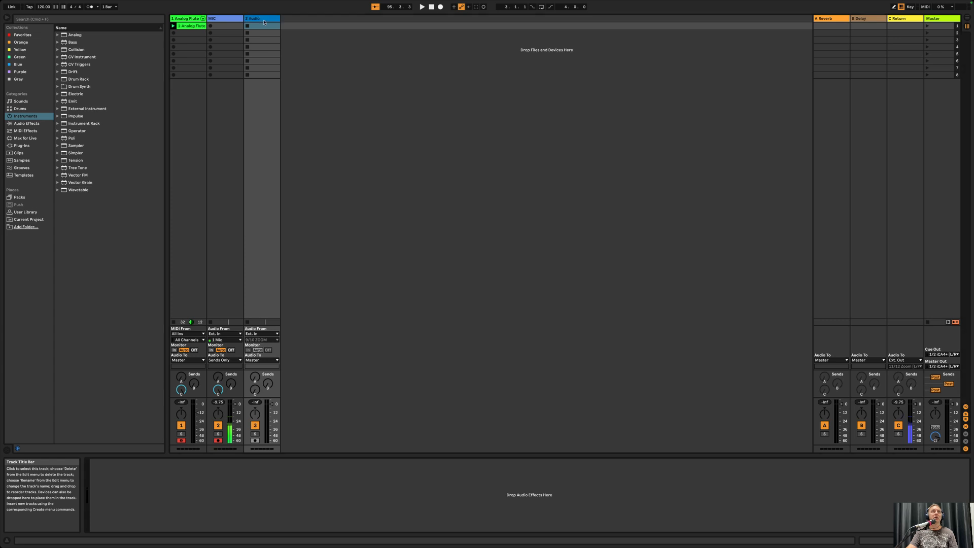
pyautogui.click(903, 18)
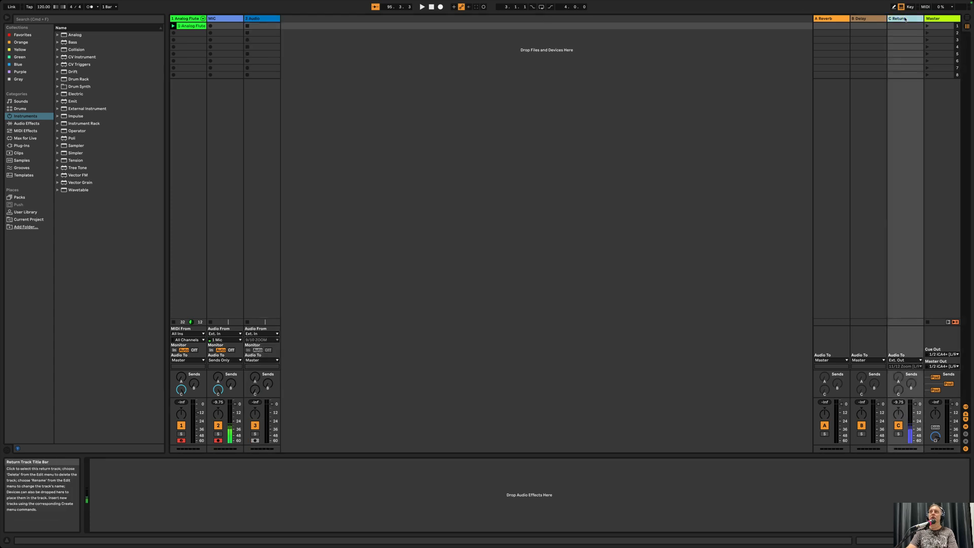
pyautogui.click(910, 367)
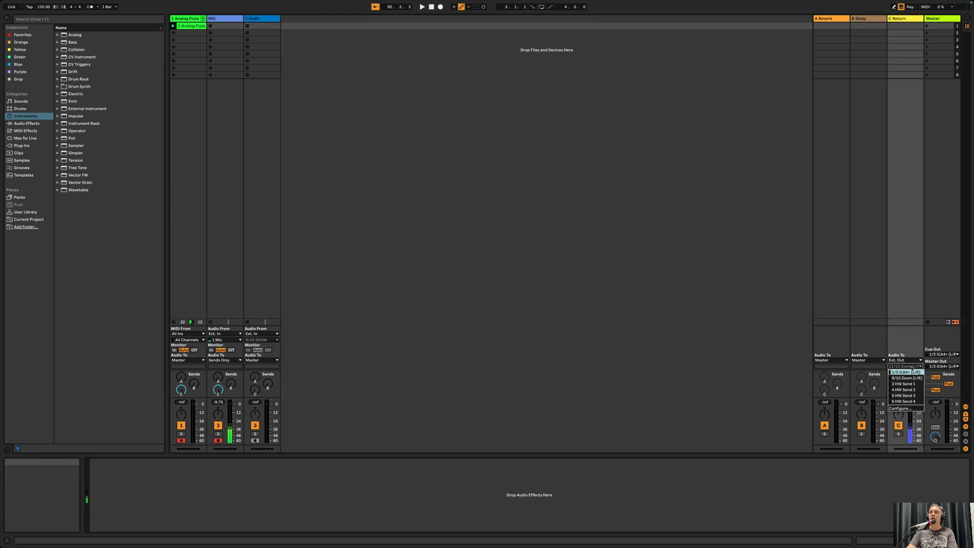
pyautogui.click(911, 377)
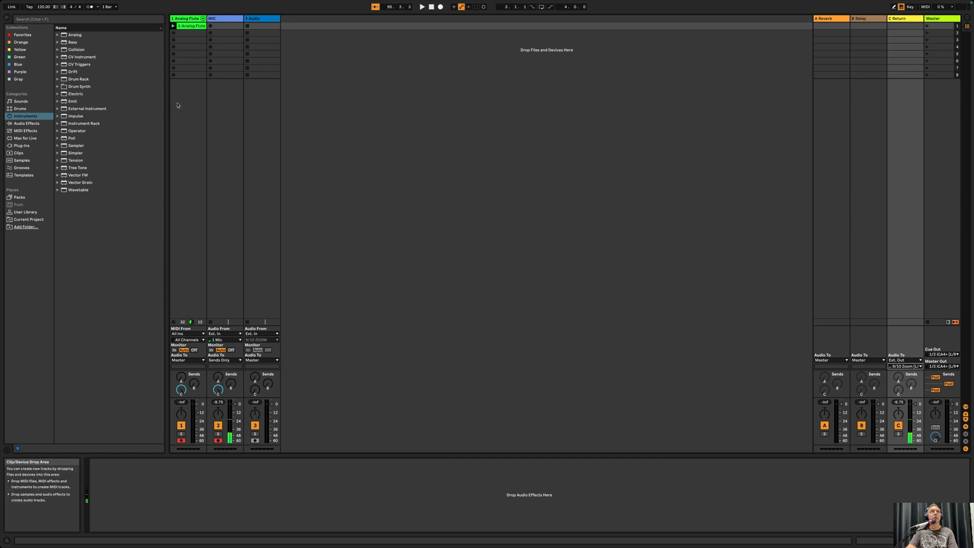
# Launch the Analog Flute clip and lower its track's volume
pyautogui.click(173, 26)
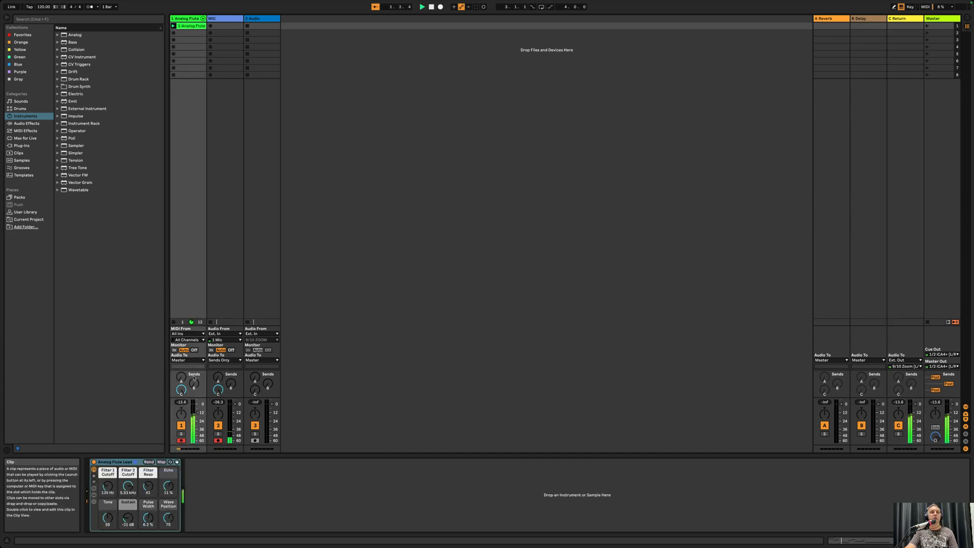
pyautogui.moveTo(197, 412); pyautogui.dragTo(197, 420)
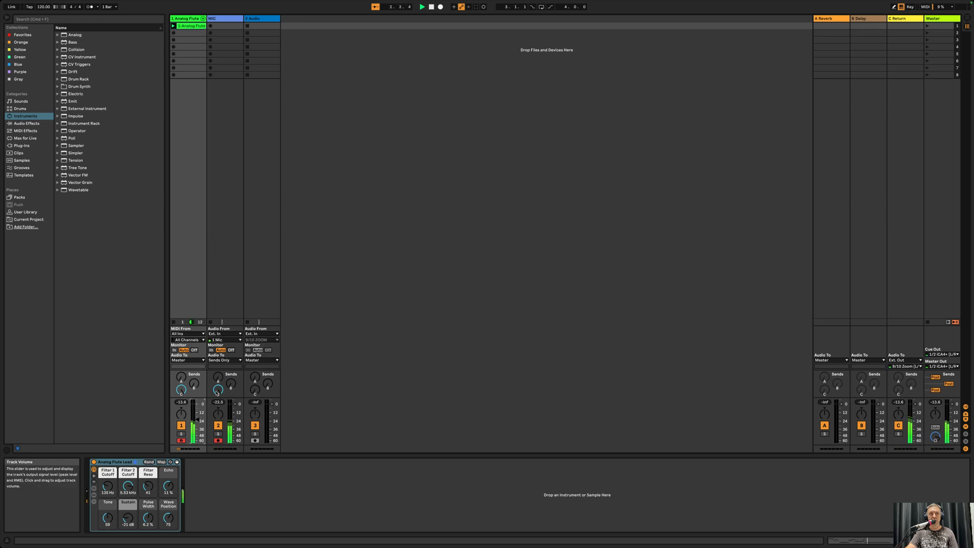
# Route the MIC track's audio output to Master
pyautogui.click(224, 360)
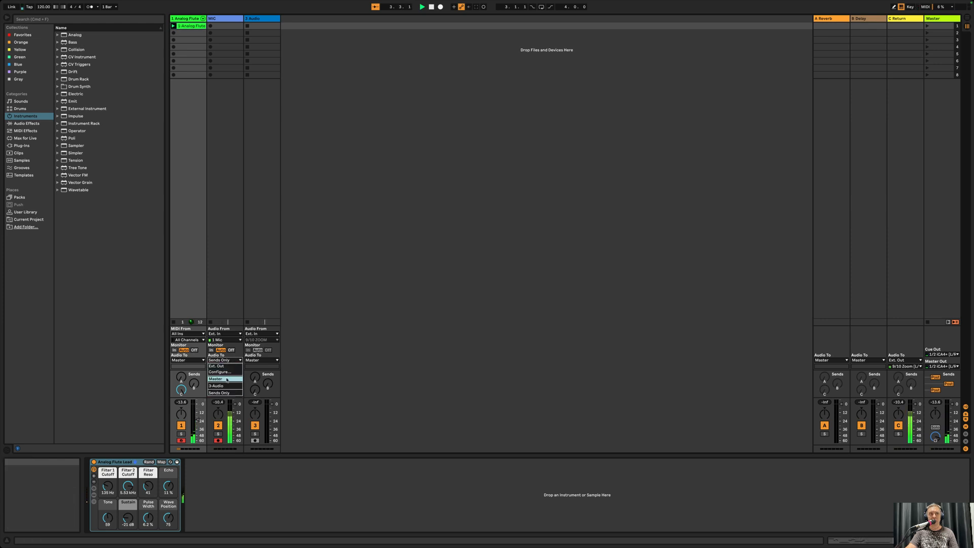
pyautogui.click(223, 378)
pyautogui.click(208, 283)
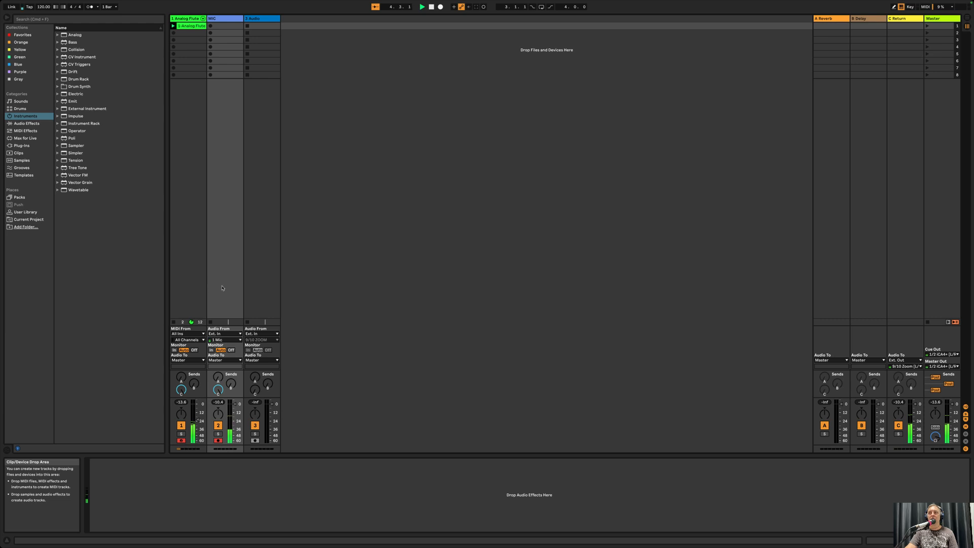
# Launch Zoom and set the microphone to DAW-APP LINK [MINI] in its audio settings
pyautogui.hotkey('ctrl', 'Left')
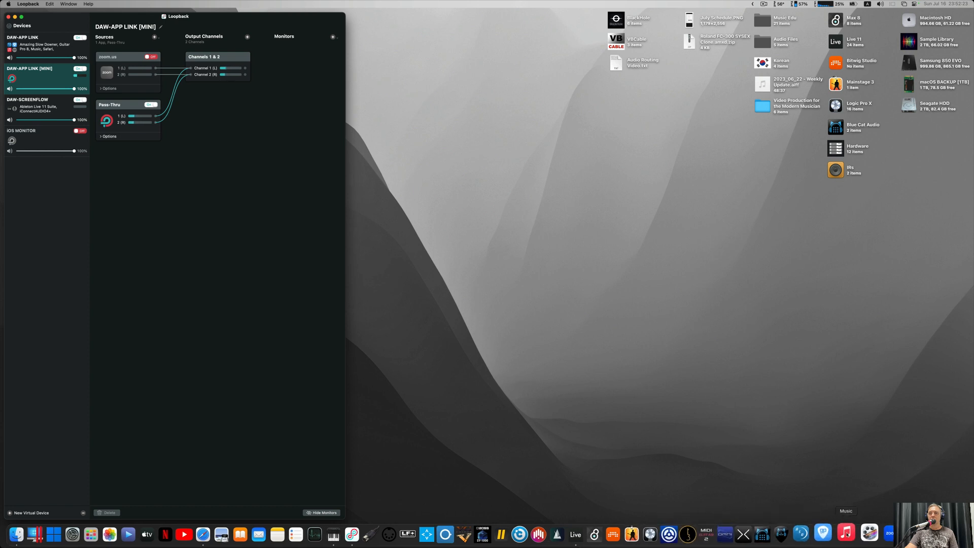
pyautogui.click(883, 533)
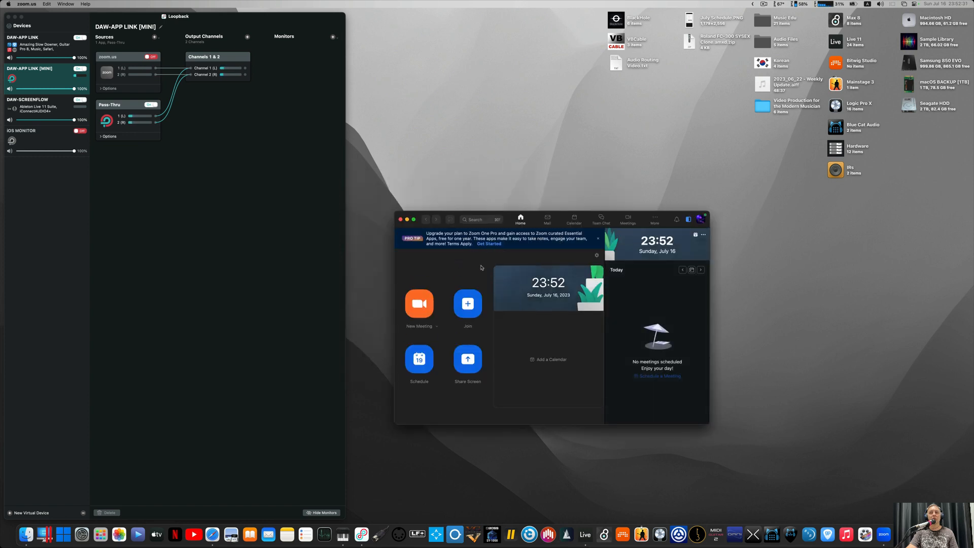
pyautogui.press('super+comma')
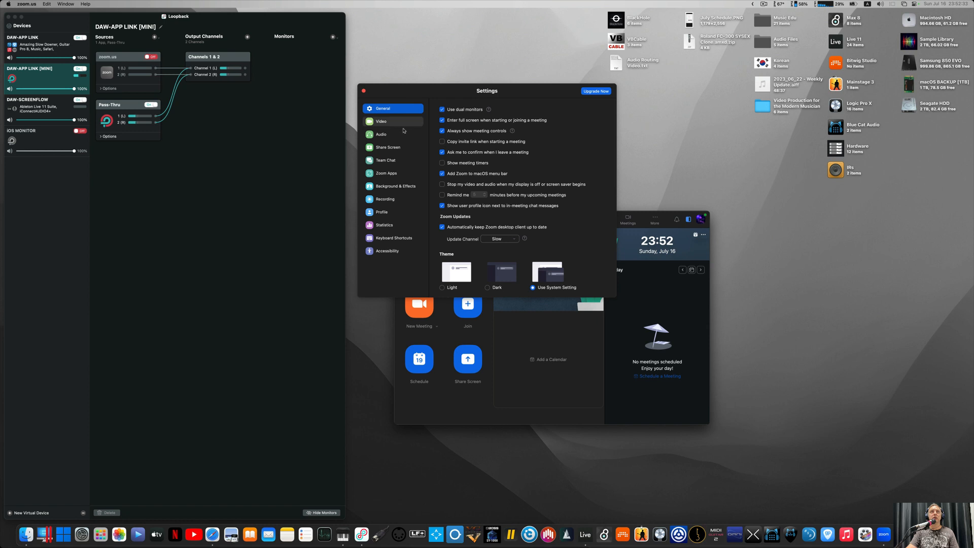
pyautogui.click(381, 134)
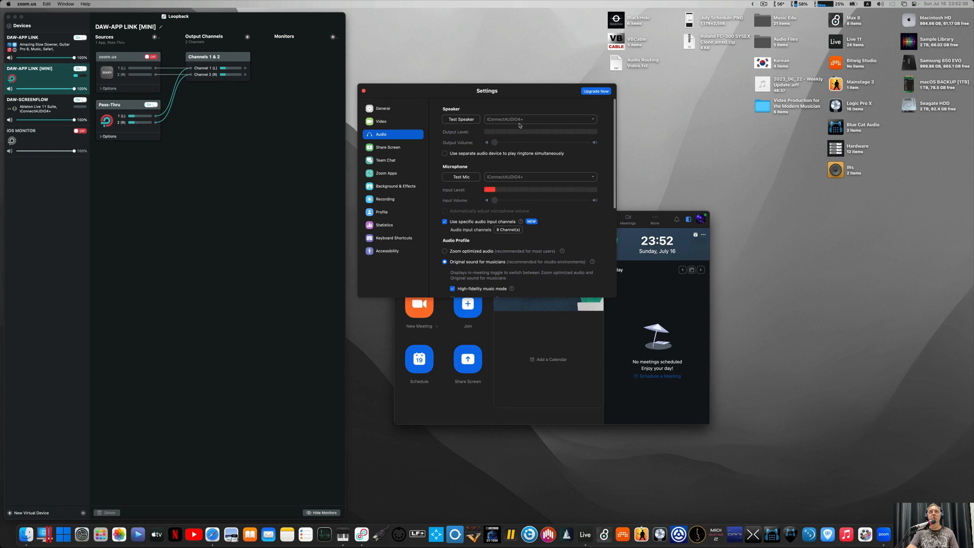
pyautogui.click(562, 177)
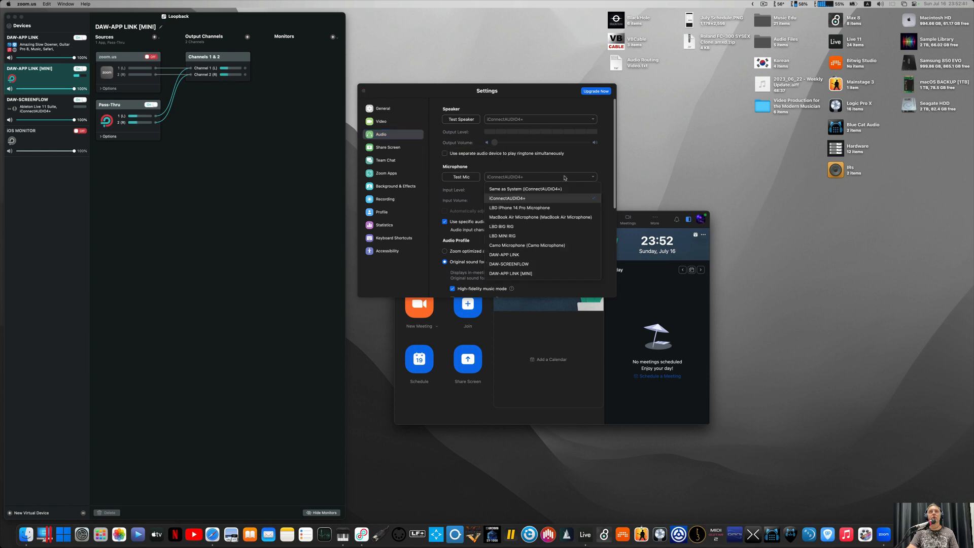
pyautogui.click(530, 273)
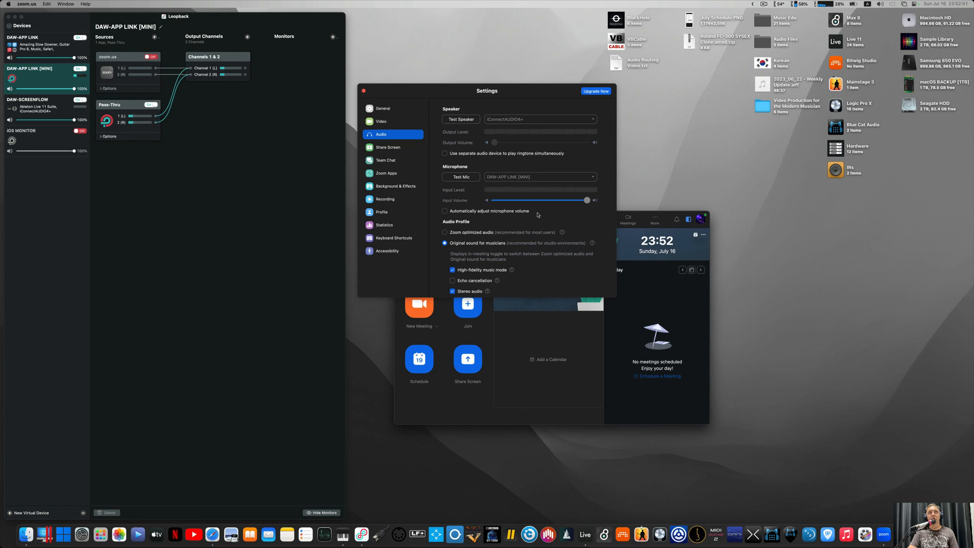
# Close the Zoom Settings window and quit Zoom
pyautogui.hotkey('ctrl', 'Right')
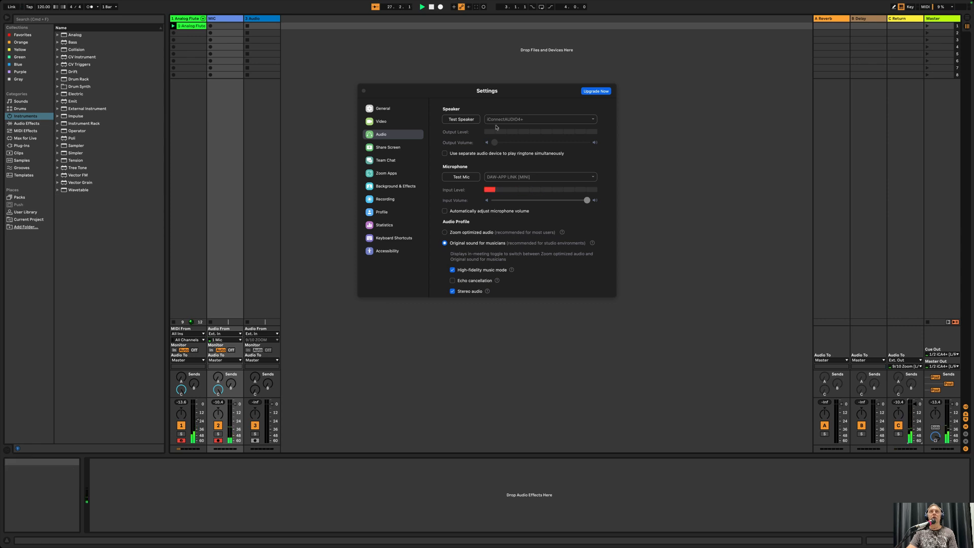
pyautogui.click(363, 90)
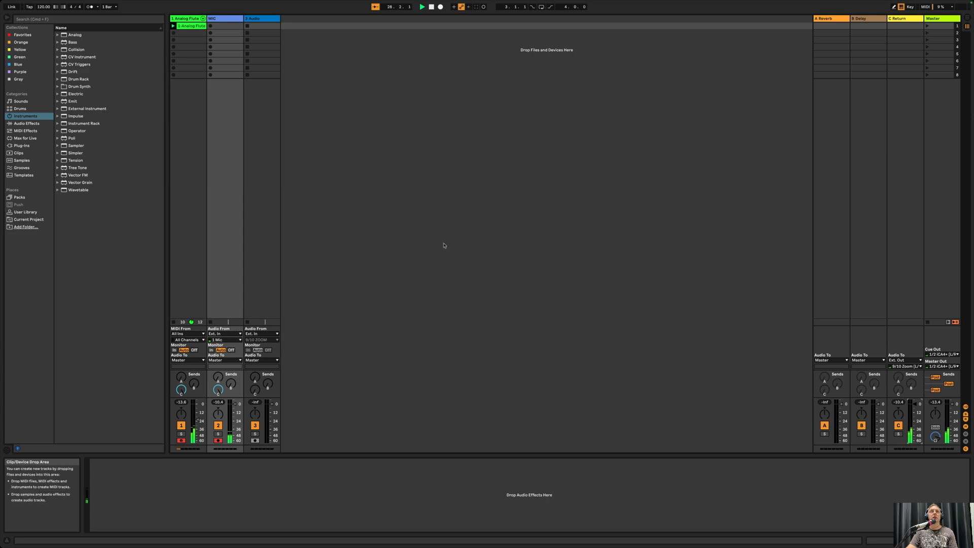
pyautogui.hotkey('ctrl', 'Left')
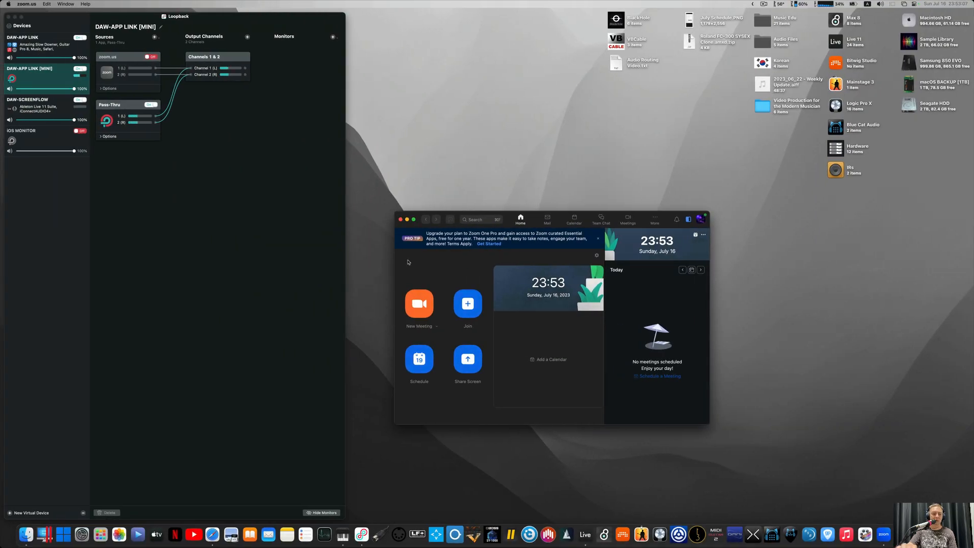
pyautogui.press('super+q')
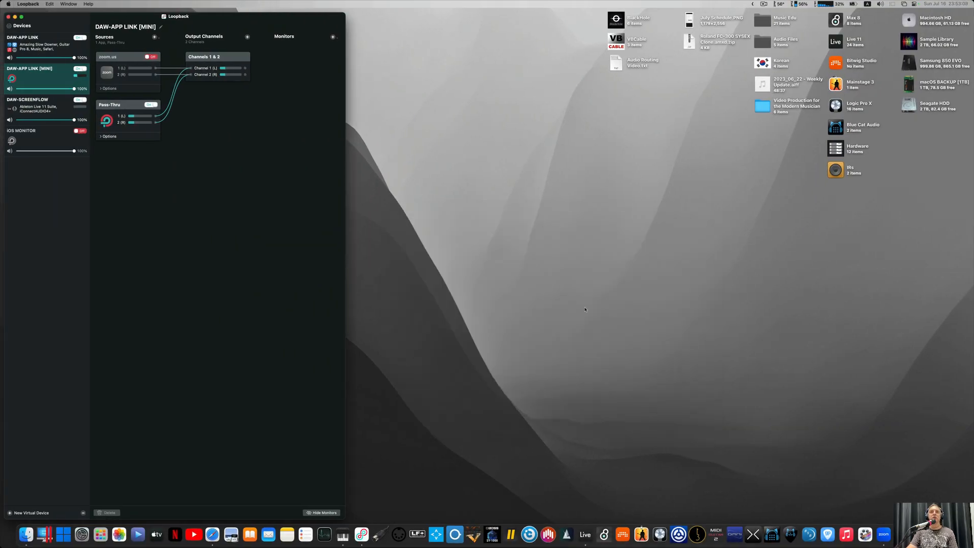
# Stop playback in Live and switch back to the Loopback window
pyautogui.hotkey('ctrl', 'Right')
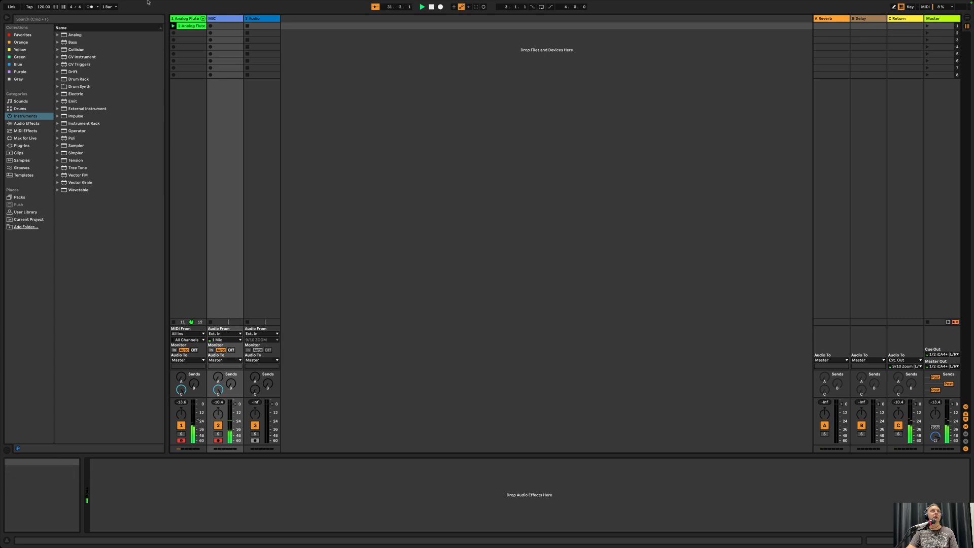
pyautogui.click(431, 7)
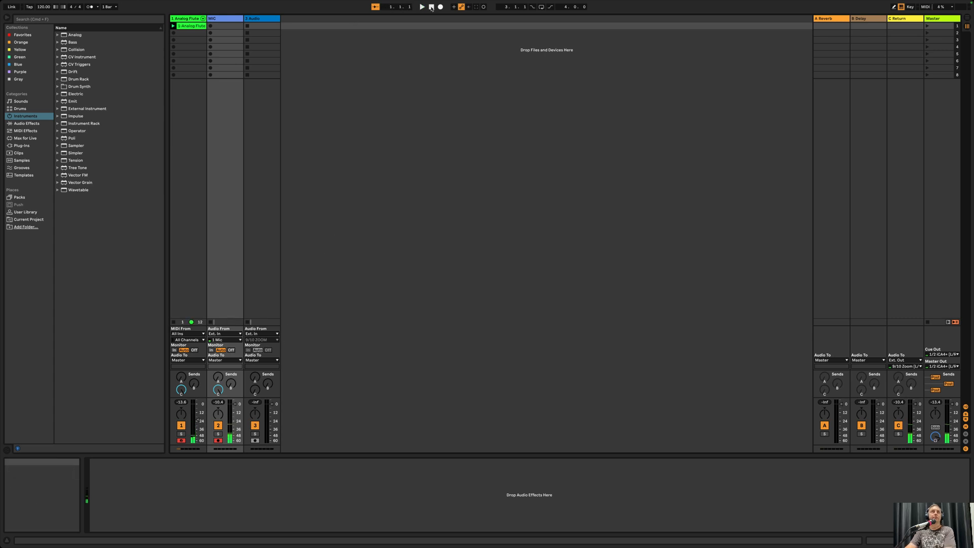
pyautogui.hotkey('ctrl', 'Left')
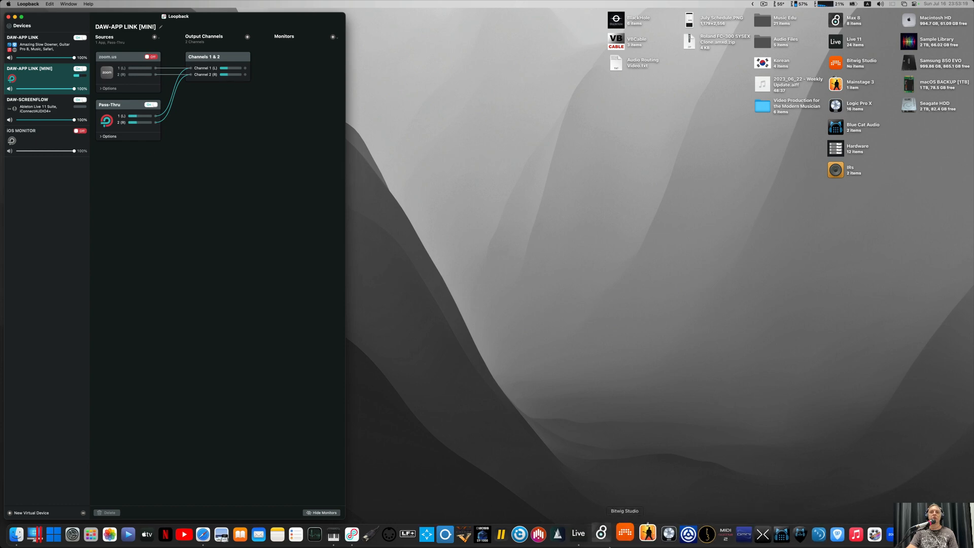
# Switch to Live and route the MIC track's audio output to Sends Only
pyautogui.click(584, 534)
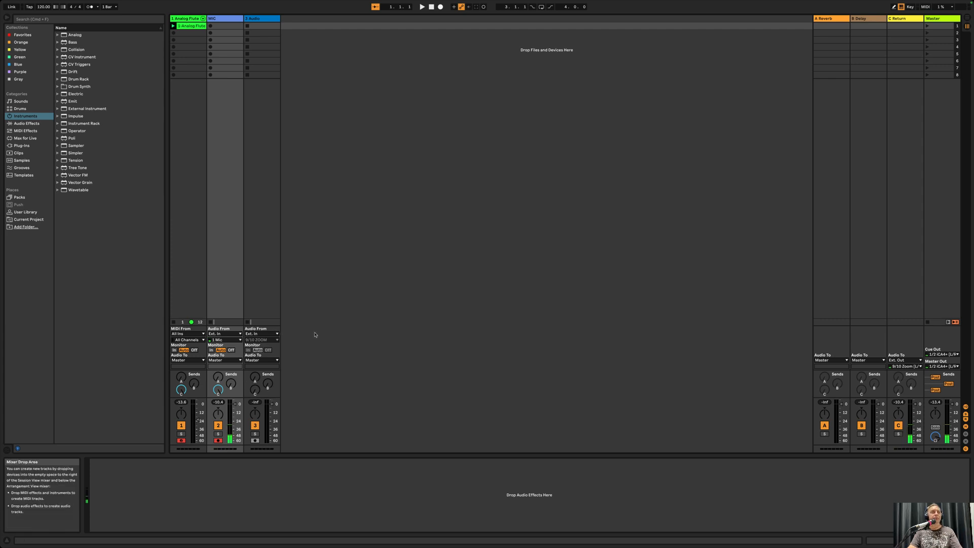
pyautogui.click(229, 360)
pyautogui.click(219, 392)
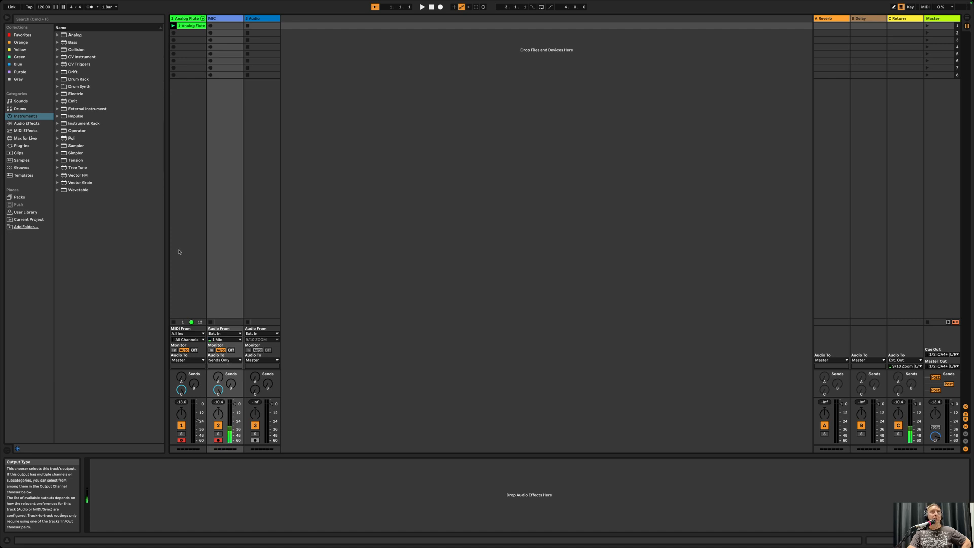
# Play the Analog Flute clip and check the signal on the MIC track and the C Return track
pyautogui.click(173, 26)
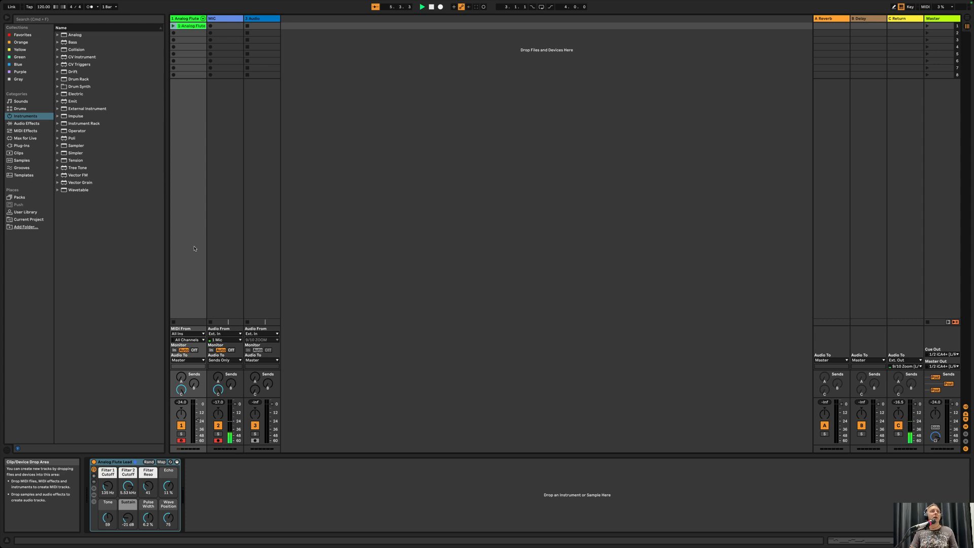
pyautogui.click(227, 230)
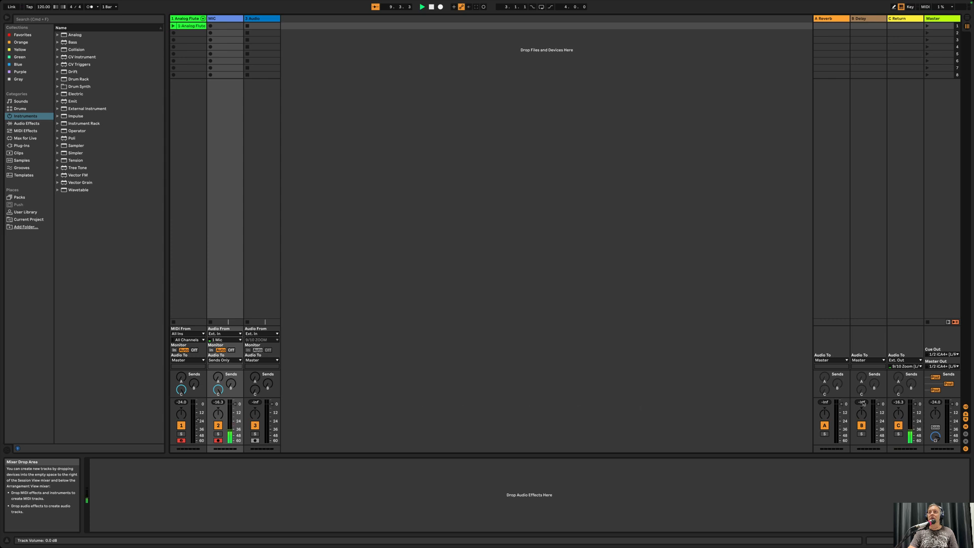
pyautogui.click(909, 212)
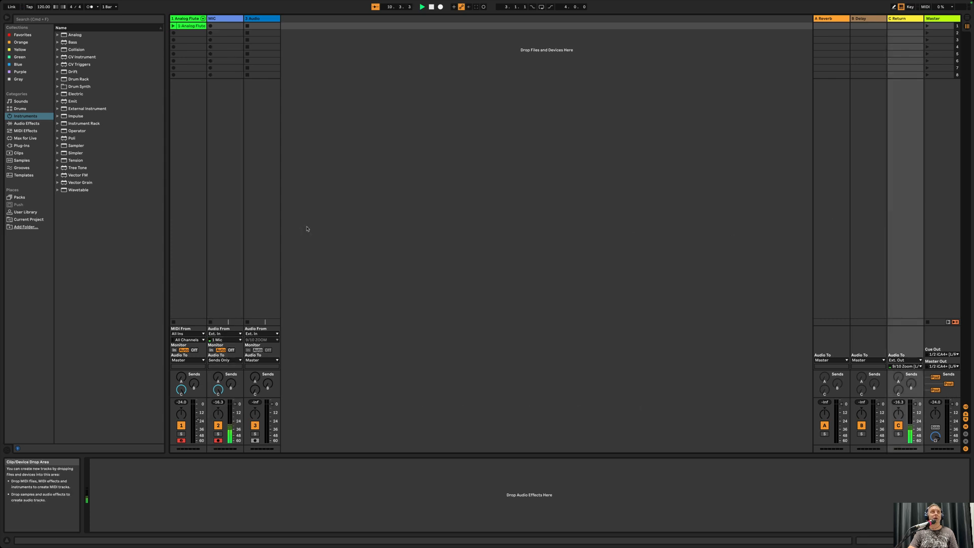
# Switch to Loopback and add output channels 3 & 4 to the DAW-APP LINK [MINI] device
pyautogui.hotkey('ctrl', 'Left')
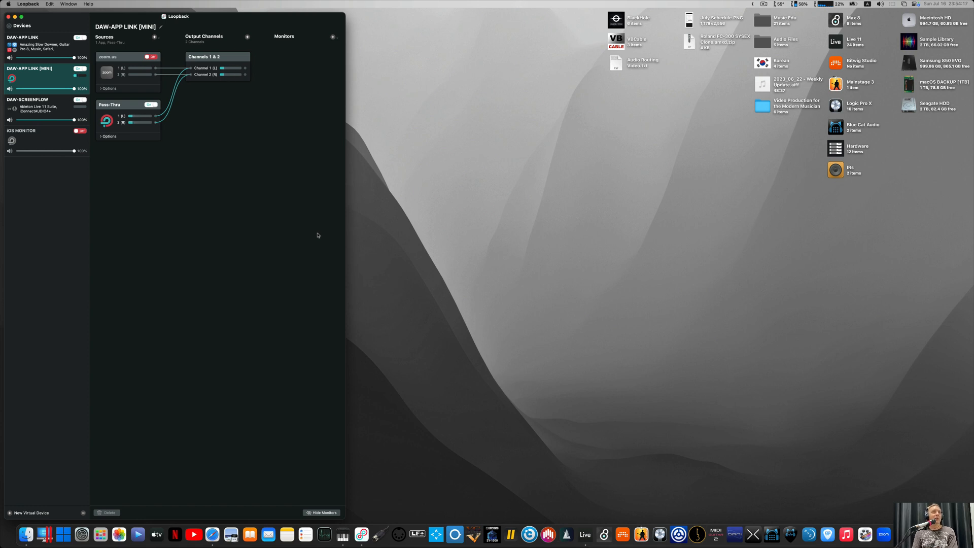
pyautogui.click(154, 38)
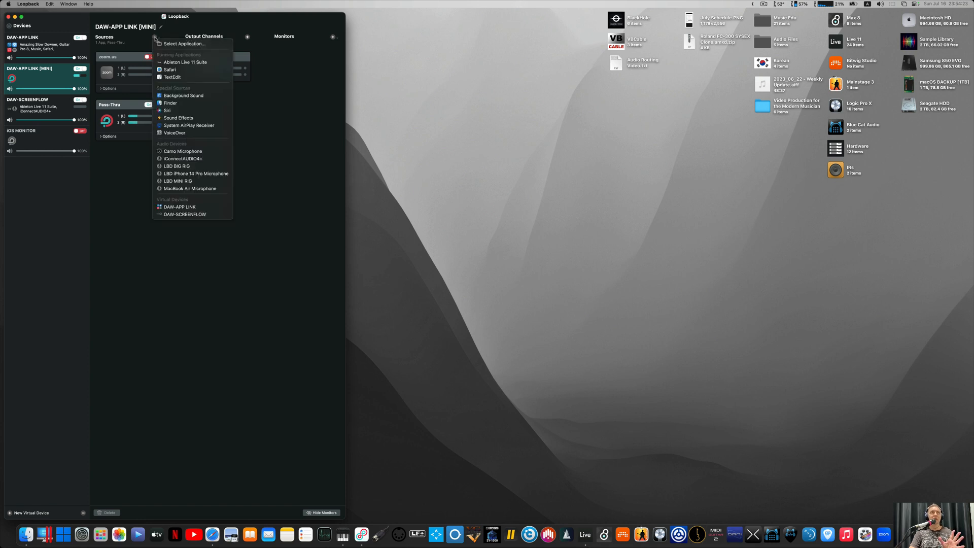
pyautogui.click(135, 32)
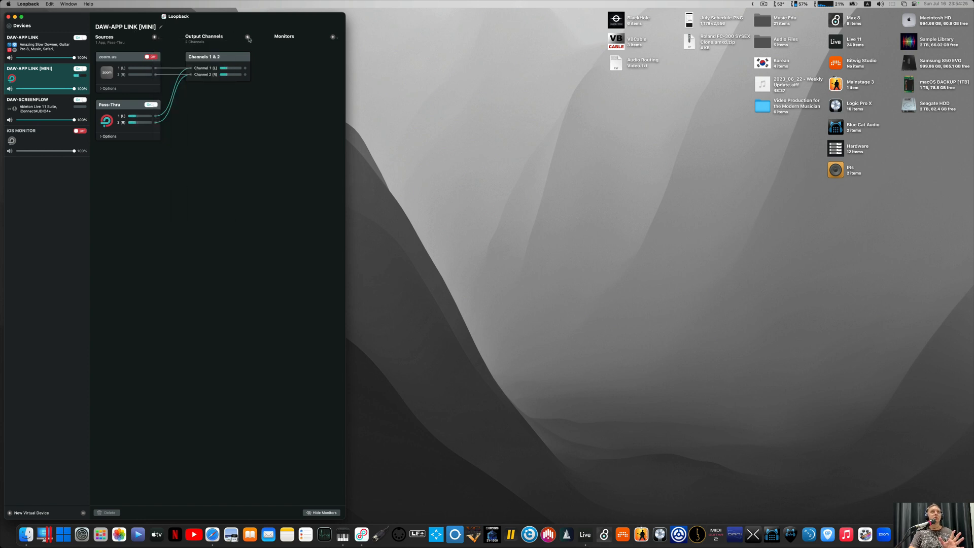
pyautogui.click(248, 37)
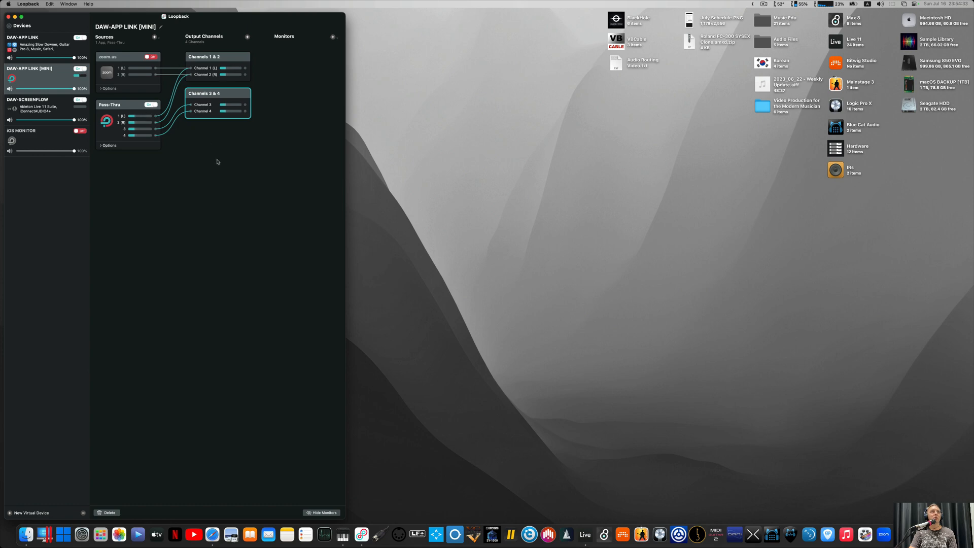
# Return to Live and quit it without saving the changes to the Loopback Tester set
pyautogui.hotkey('ctrl', 'Right')
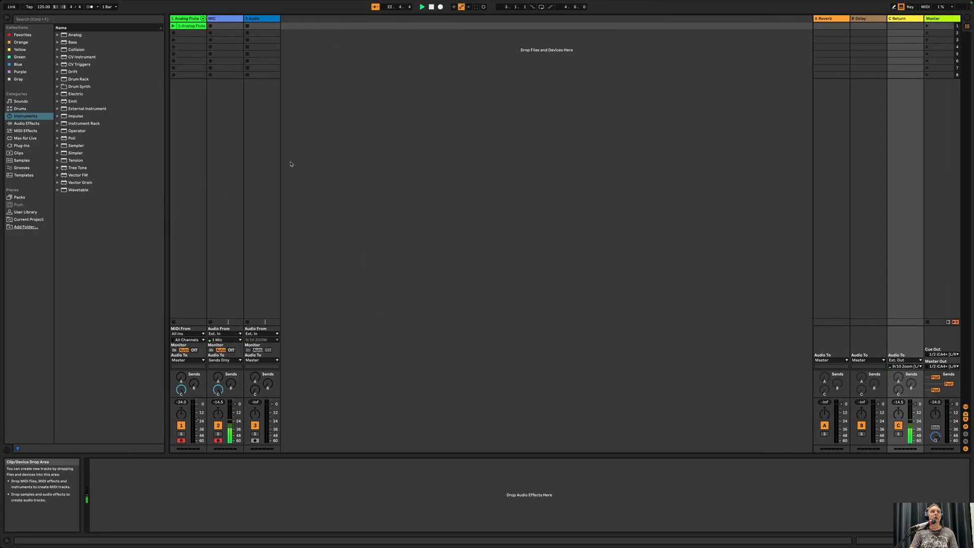
pyautogui.click(22, 4)
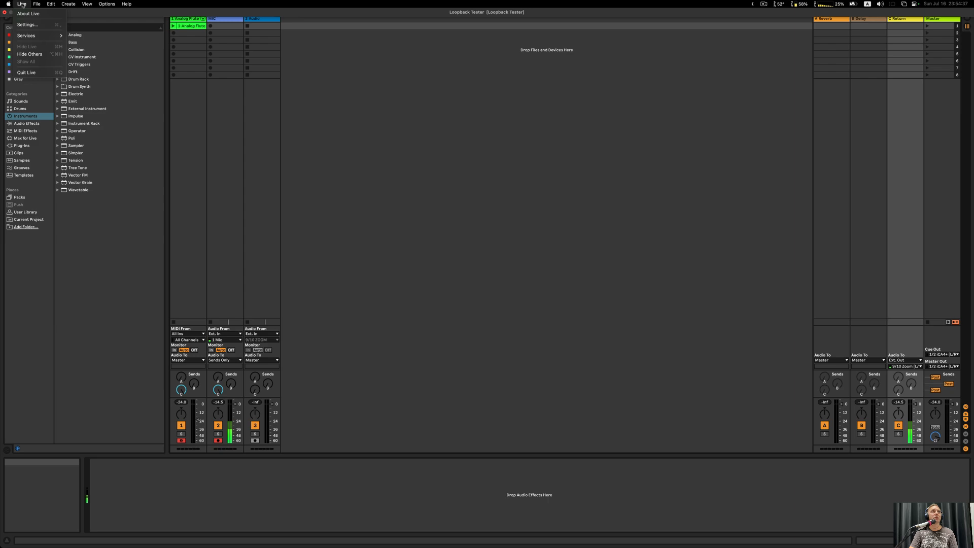
pyautogui.click(25, 72)
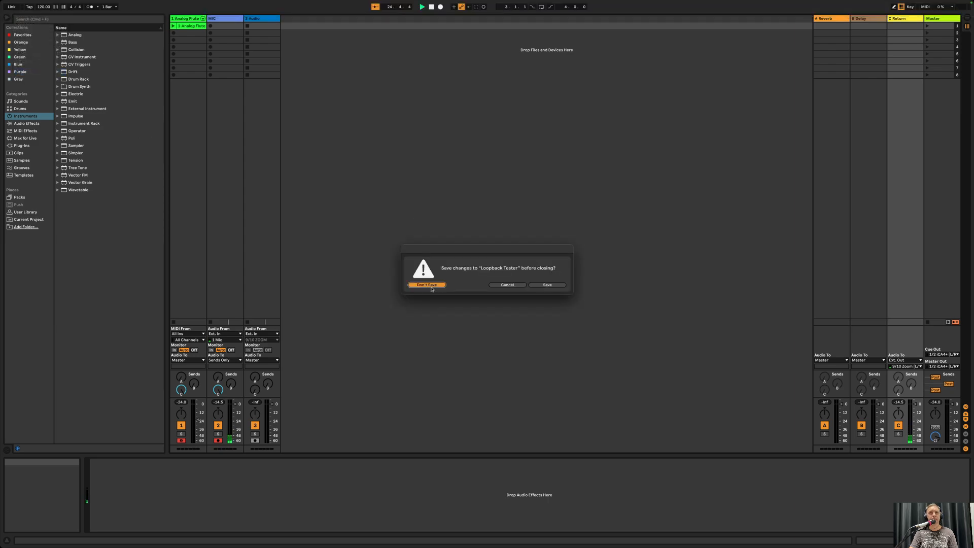
pyautogui.click(429, 286)
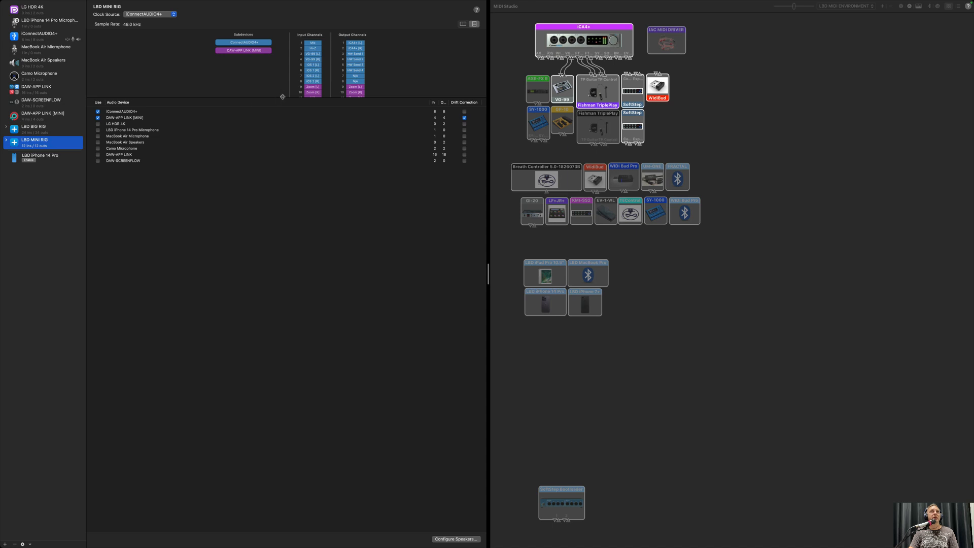
# Enlarge the channel list of LBD MINI RIG in Audio MIDI Setup and rename output channels 9 and 10 as N/A
pyautogui.moveTo(280, 98); pyautogui.dragTo(285, 247)
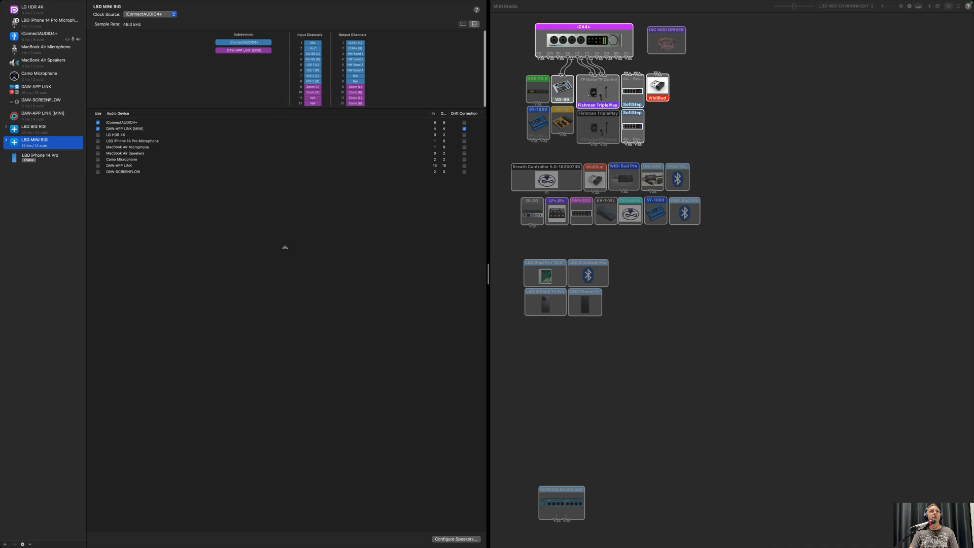
pyautogui.click(358, 87)
pyautogui.write('N/A')
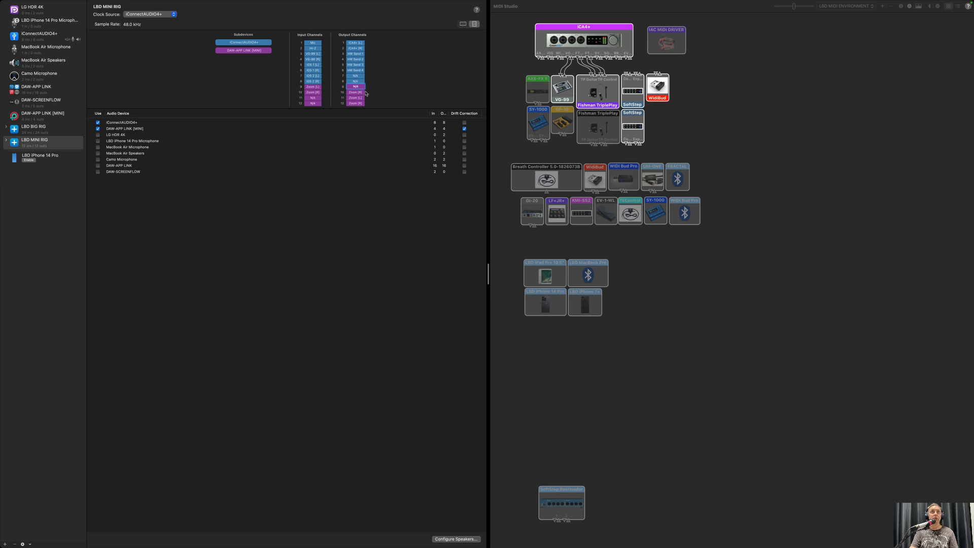
pyautogui.press('Return')
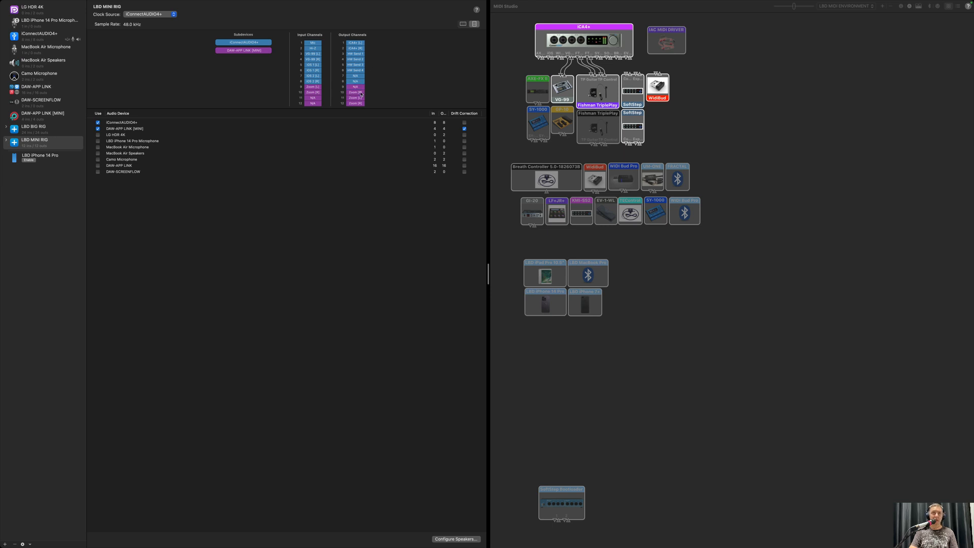
pyautogui.click(359, 92)
pyautogui.write('N/A')
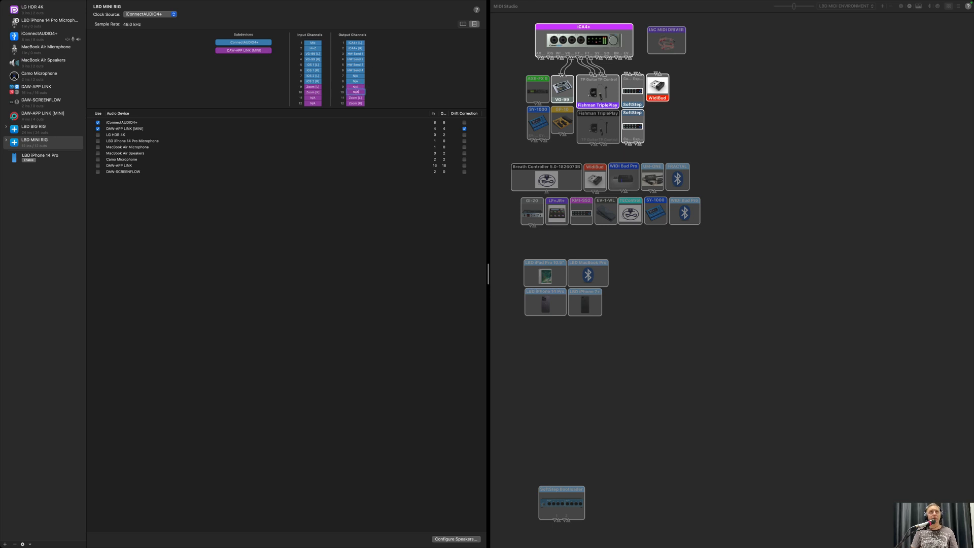
pyautogui.press('Return')
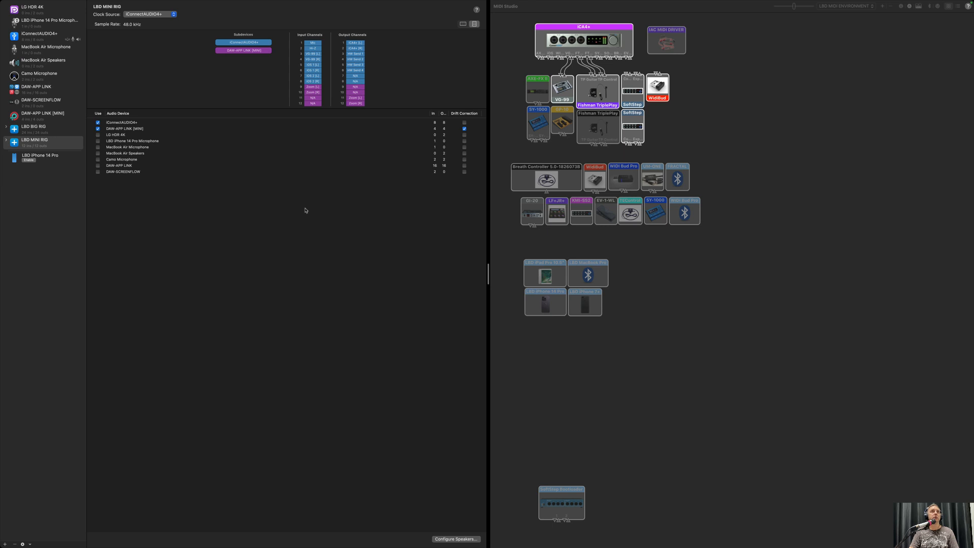
# Return to the desktop and relaunch Ableton Live 11 Suite
pyautogui.hotkey('ctrl', 'Left')
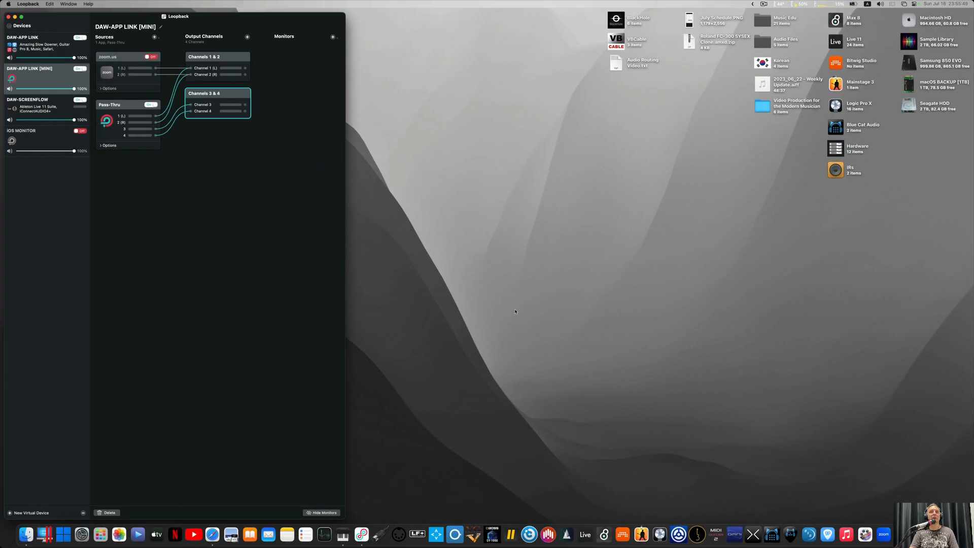
pyautogui.click(515, 311)
pyautogui.click(585, 535)
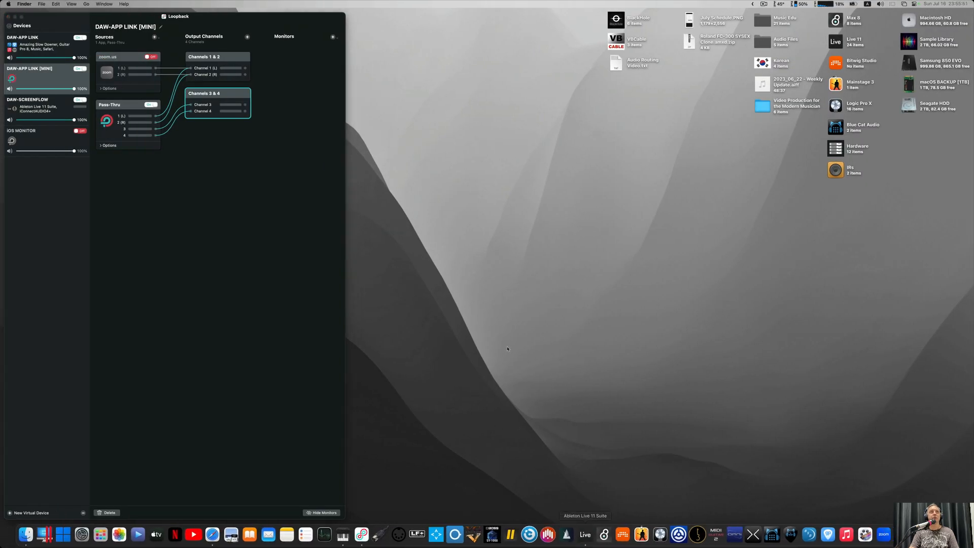
pyautogui.click(256, 235)
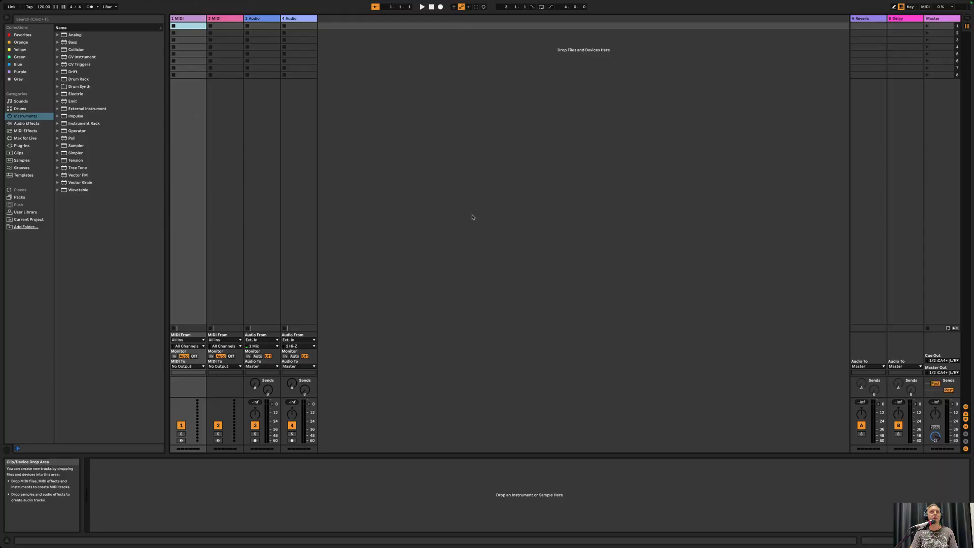
pyautogui.click(472, 217)
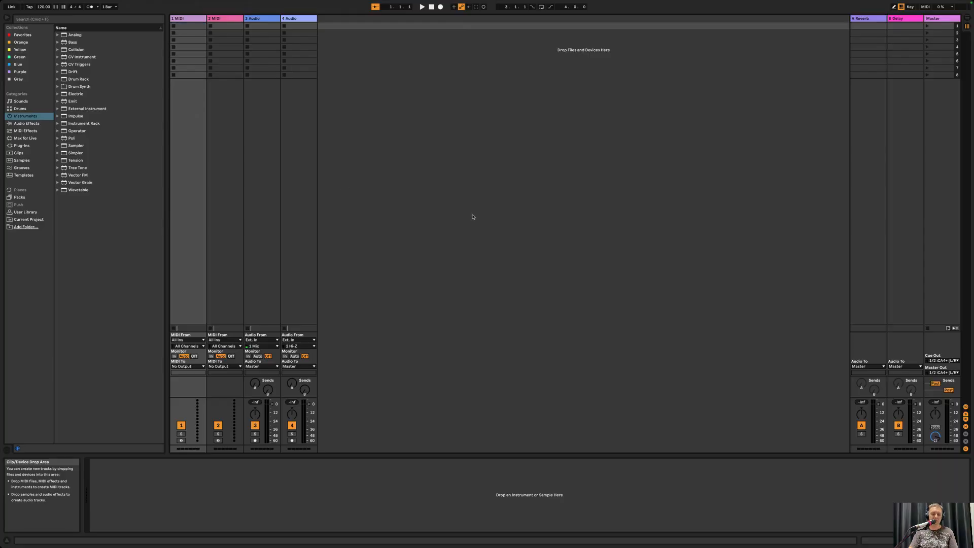
# Open Live's audio preferences and check that LBD MINI RIG is the audio input and output device
pyautogui.press('super+comma')
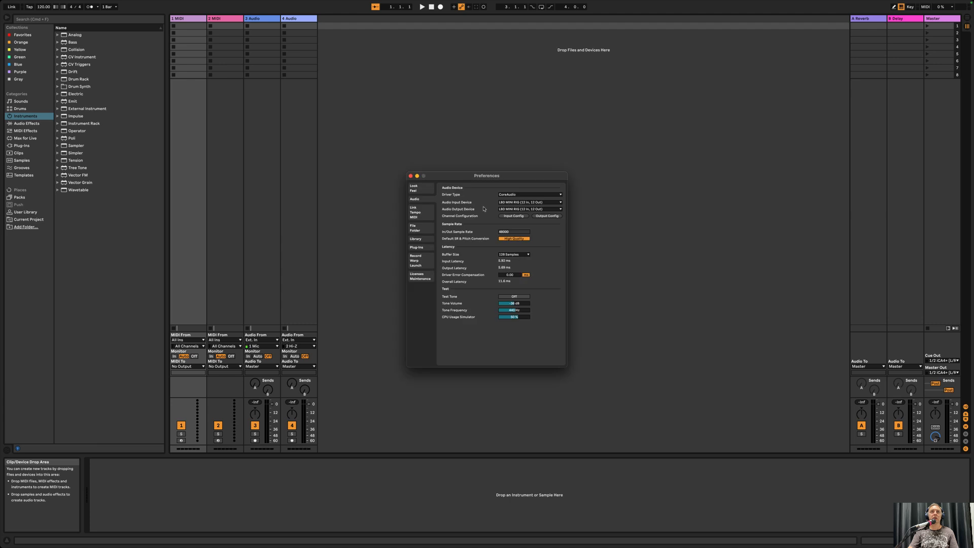
pyautogui.click(534, 208)
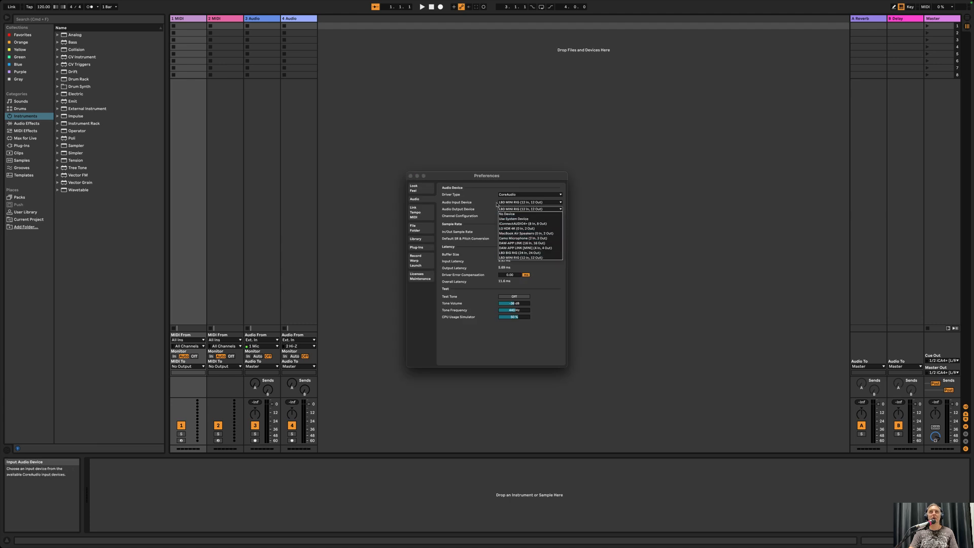
pyautogui.click(542, 210)
pyautogui.click(542, 211)
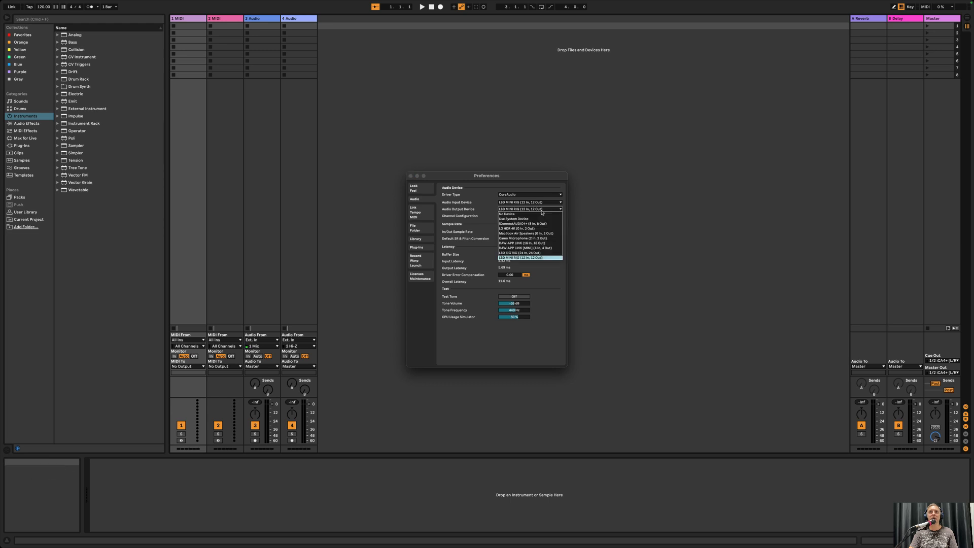
pyautogui.click(542, 210)
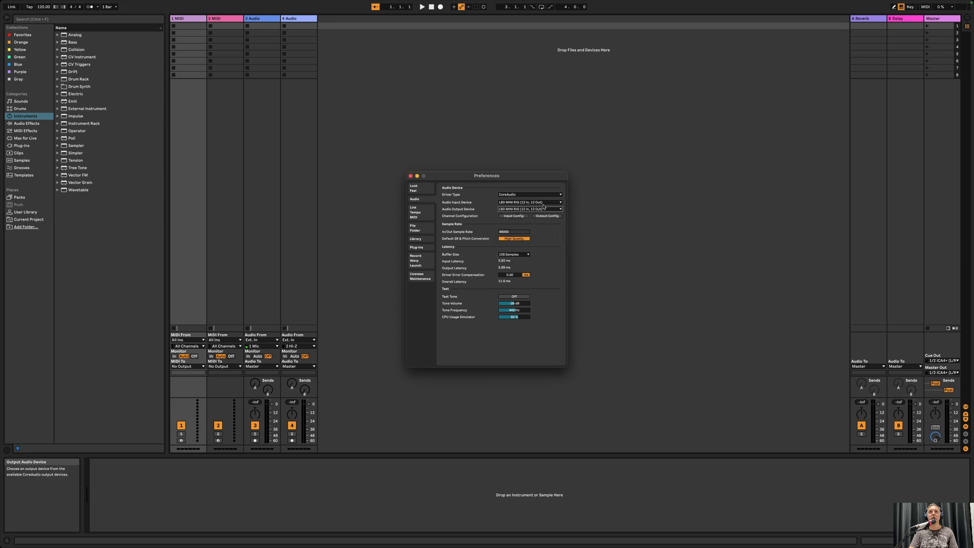
pyautogui.click(542, 209)
pyautogui.click(540, 208)
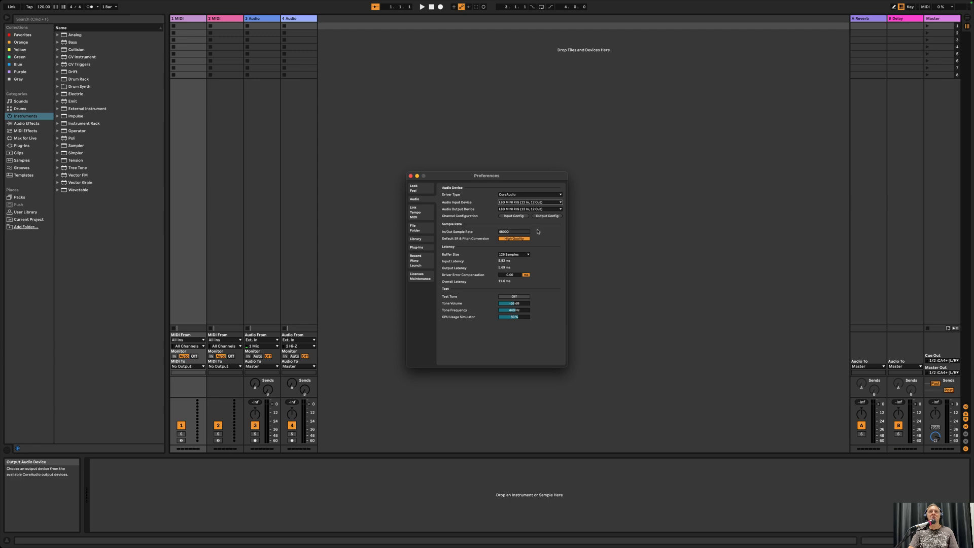
# Enable the stereo input pair 9/10 Zoom [L/R] in Live's input configuration
pyautogui.click(513, 216)
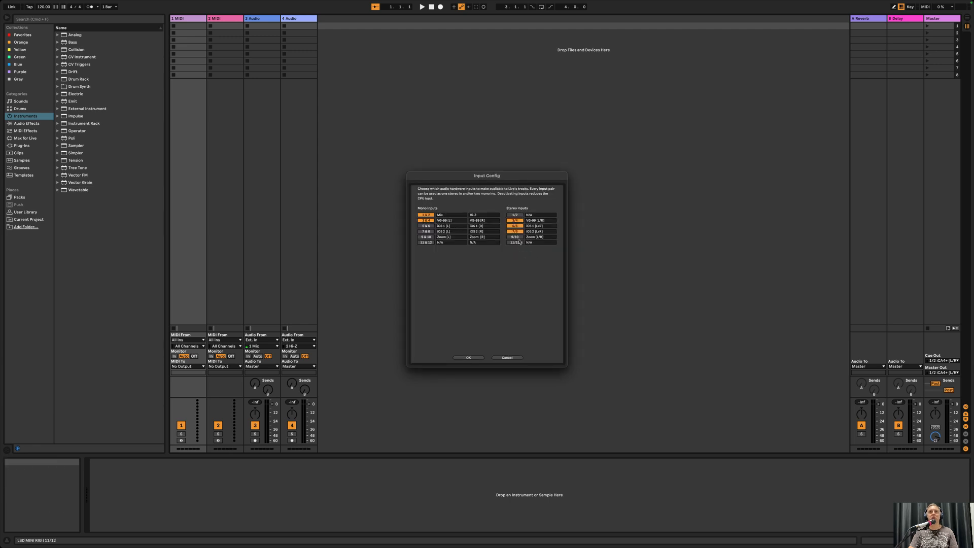
pyautogui.click(514, 237)
pyautogui.click(475, 357)
# In the output configuration, enable stereo pair 11/12 Zoom [L/R], disable pair 9/10 and rename pair 9/10 as N/A
pyautogui.click(546, 216)
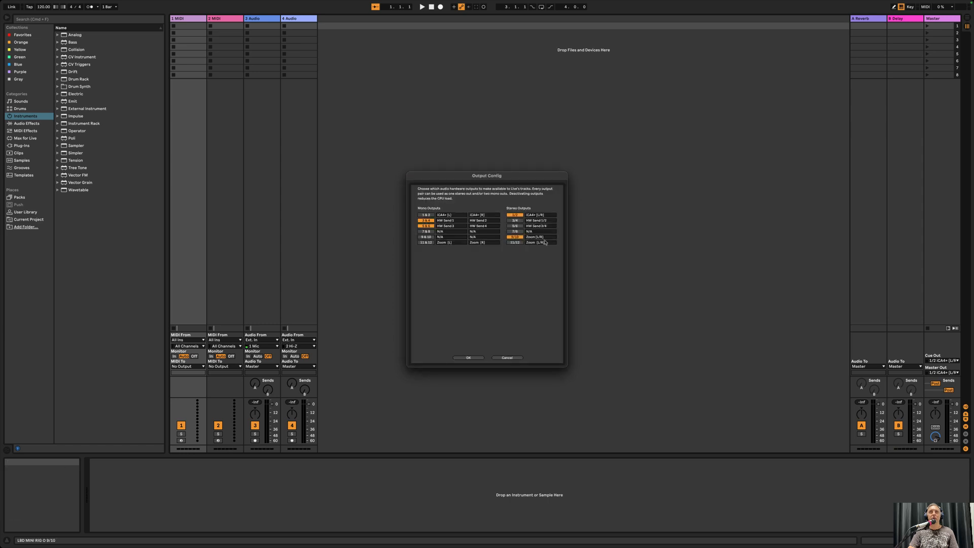
pyautogui.click(516, 243)
pyautogui.click(517, 237)
pyautogui.doubleClick(528, 232)
pyautogui.press('super+c')
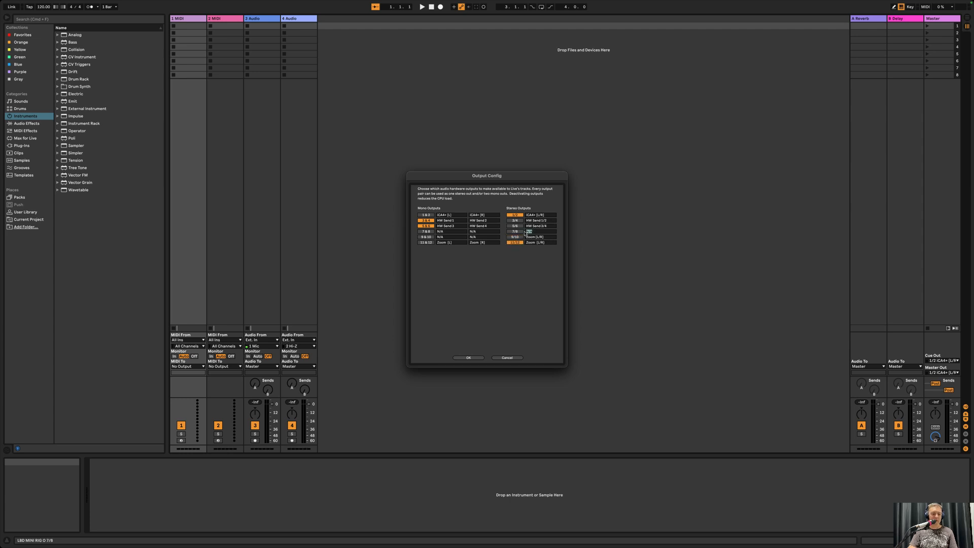
pyautogui.moveTo(550, 237); pyautogui.dragTo(496, 234)
pyautogui.press('super+v')
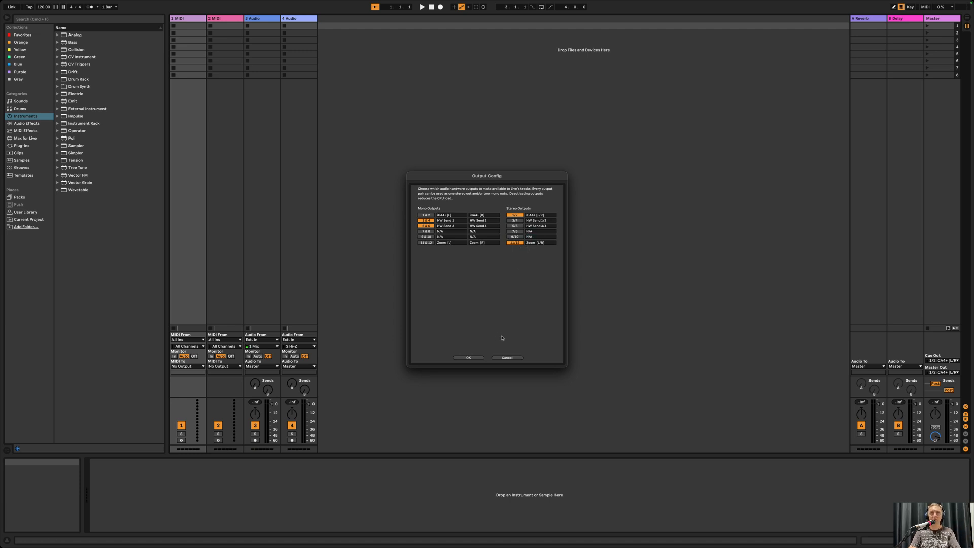
pyautogui.click(476, 356)
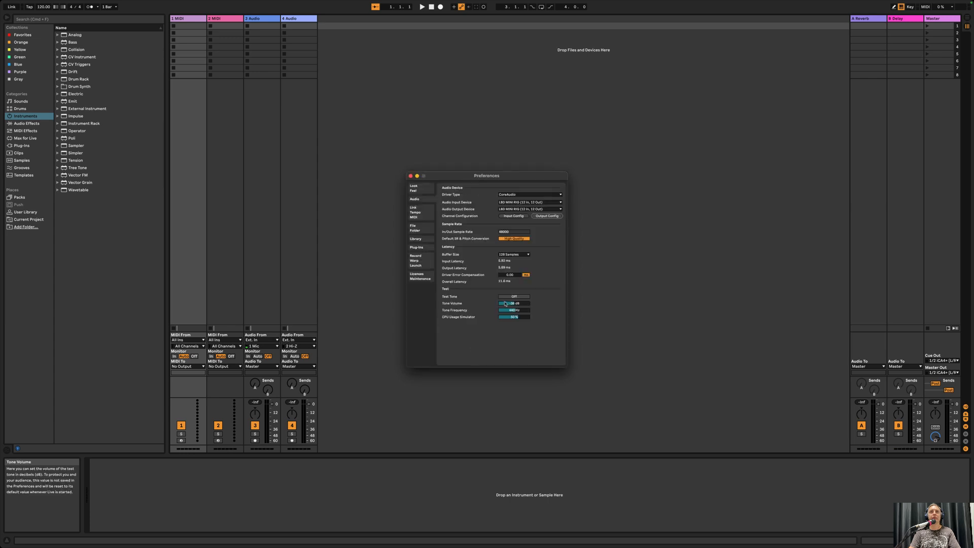
# Turn on Live's test tone, check its signal on the DAW-APP LINK [MINI] channels in Loopback, and return to Live
pyautogui.click(515, 297)
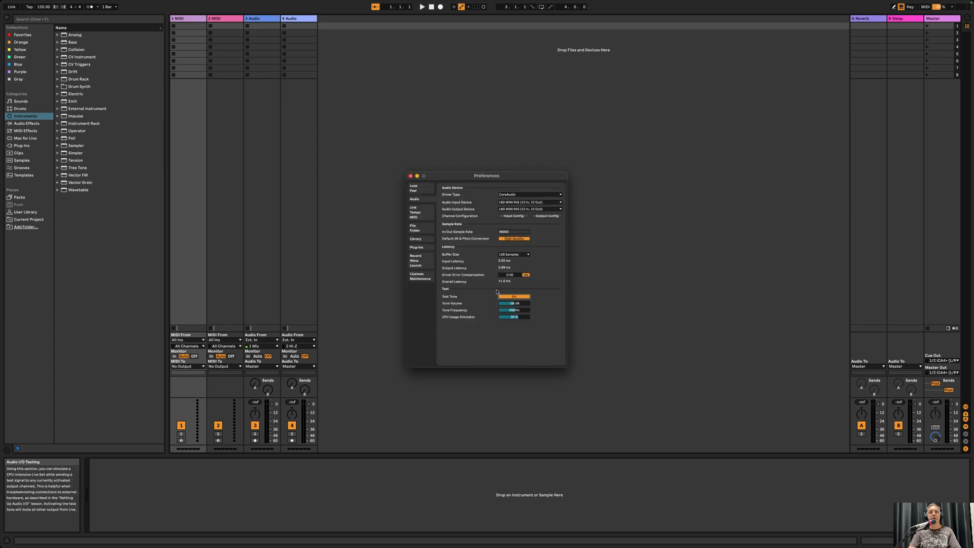
pyautogui.hotkey('ctrl', 'Left')
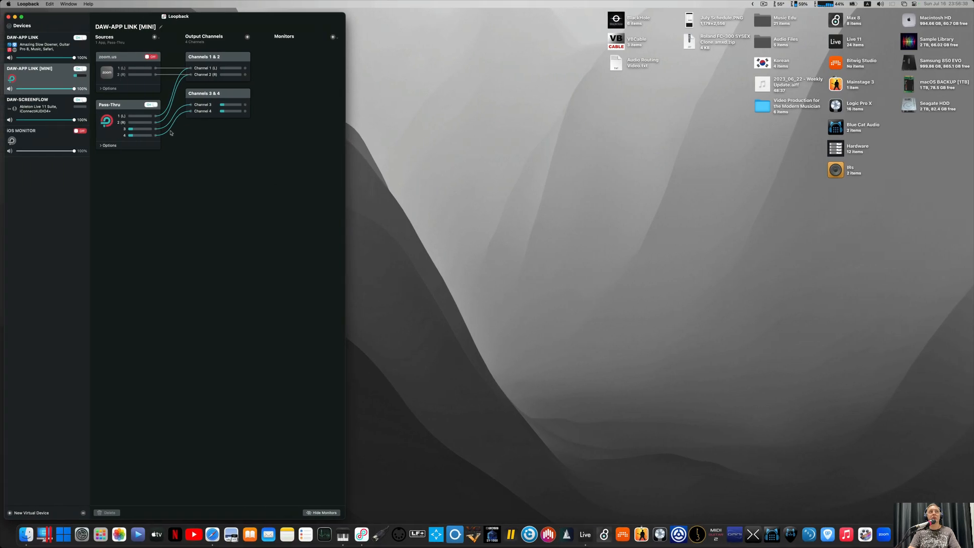
pyautogui.hotkey('ctrl', 'Right')
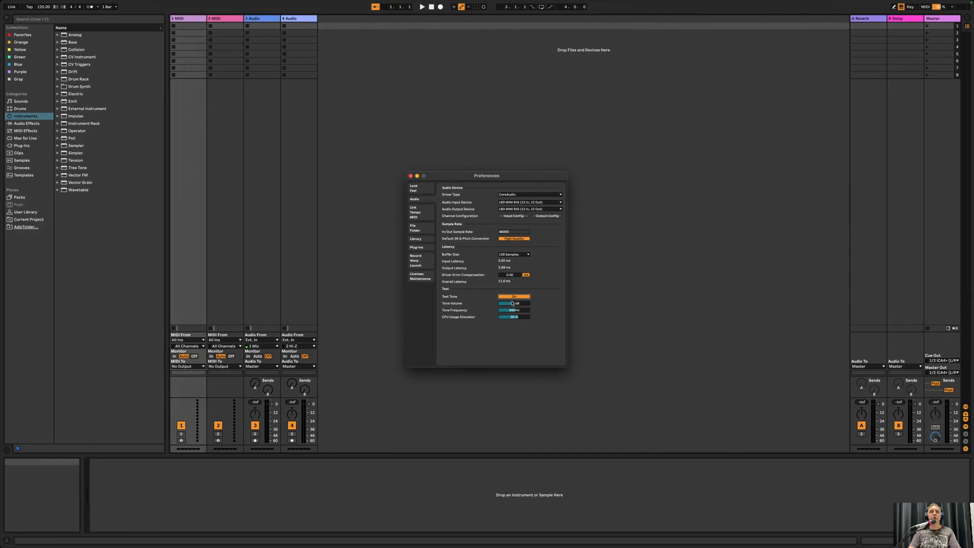
# Turn off Live's test tone and close the preferences after reviewing the Master Out routing options
pyautogui.click(514, 296)
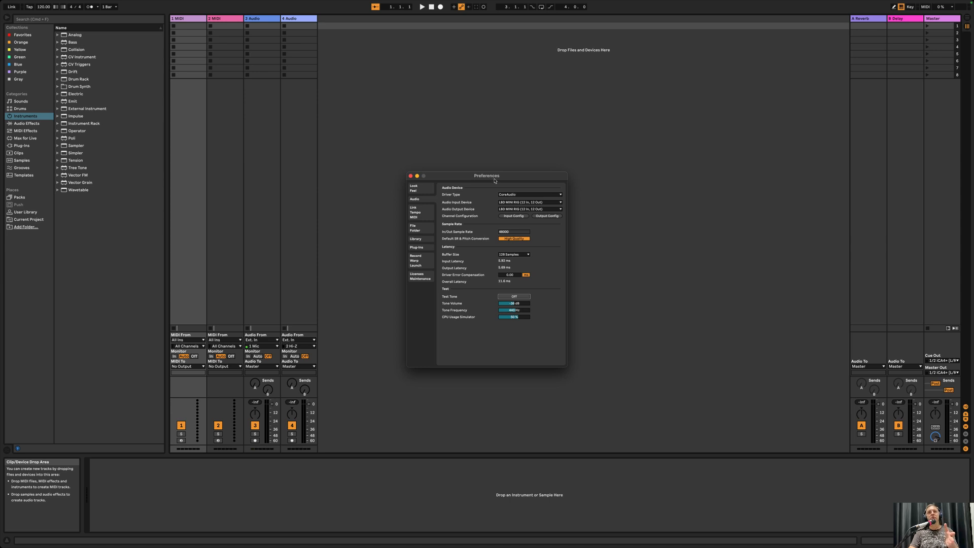
pyautogui.click(956, 372)
pyautogui.click(955, 372)
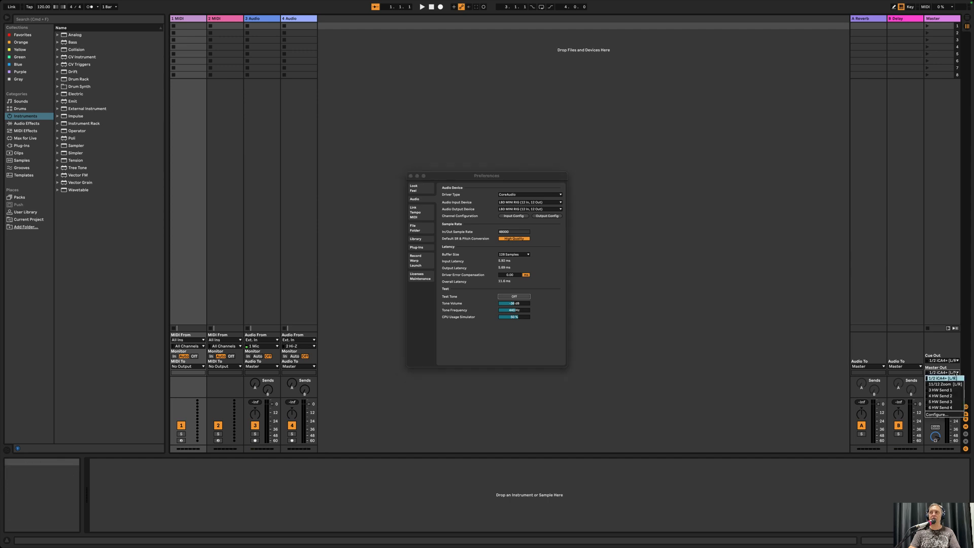
pyautogui.click(826, 394)
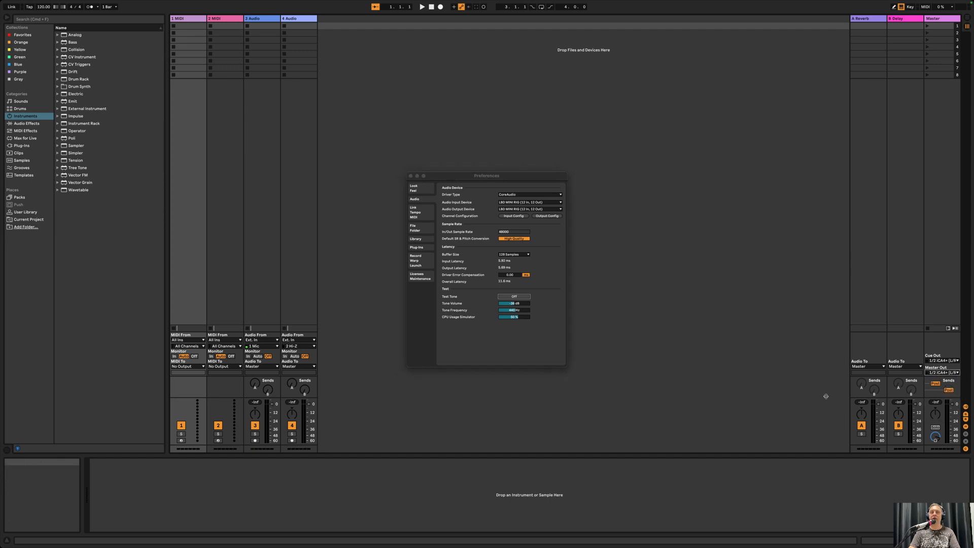
pyautogui.click(410, 176)
# Open the recent set Loopback Tester.als and check the output routing options of the MIC track
pyautogui.click(22, 4)
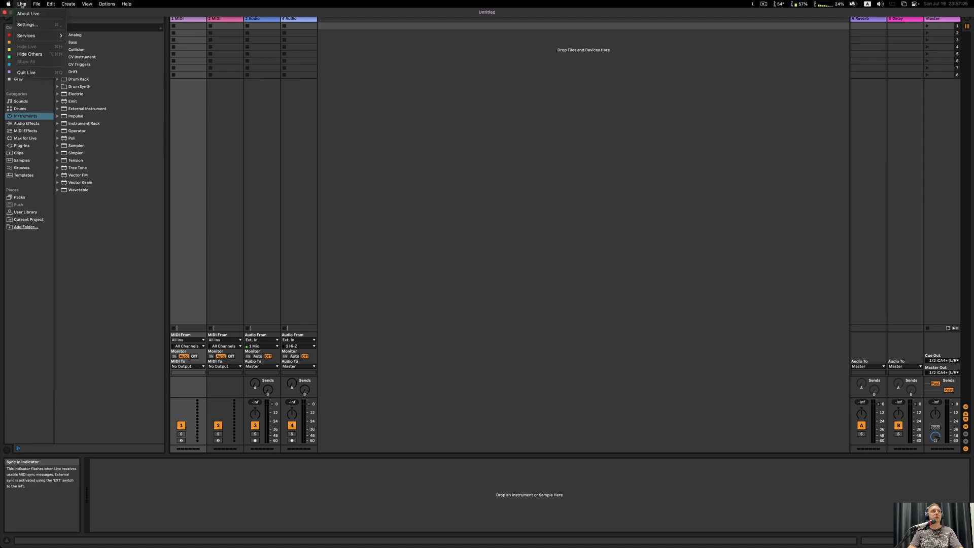
pyautogui.moveTo(37, 5)
pyautogui.moveTo(101, 29)
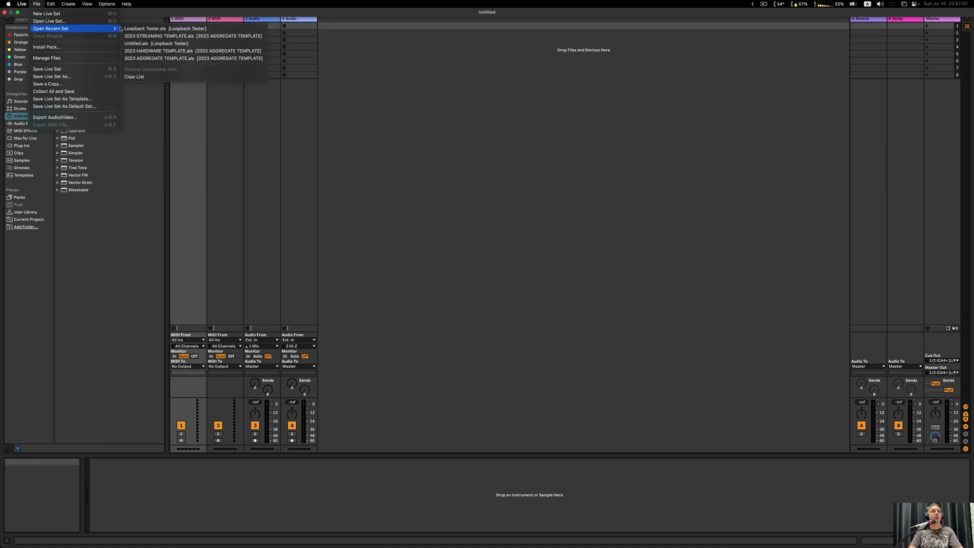
pyautogui.click(142, 28)
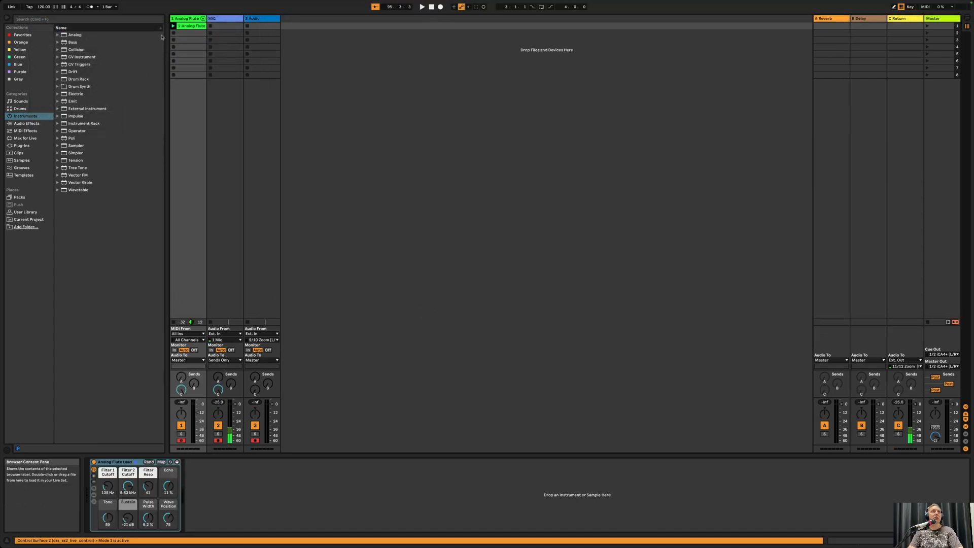
pyautogui.click(222, 360)
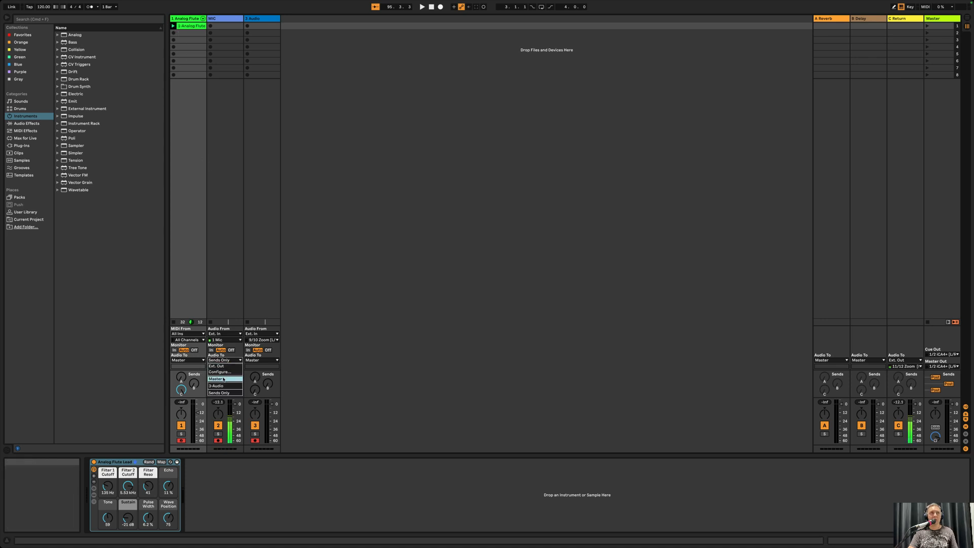
pyautogui.click(226, 305)
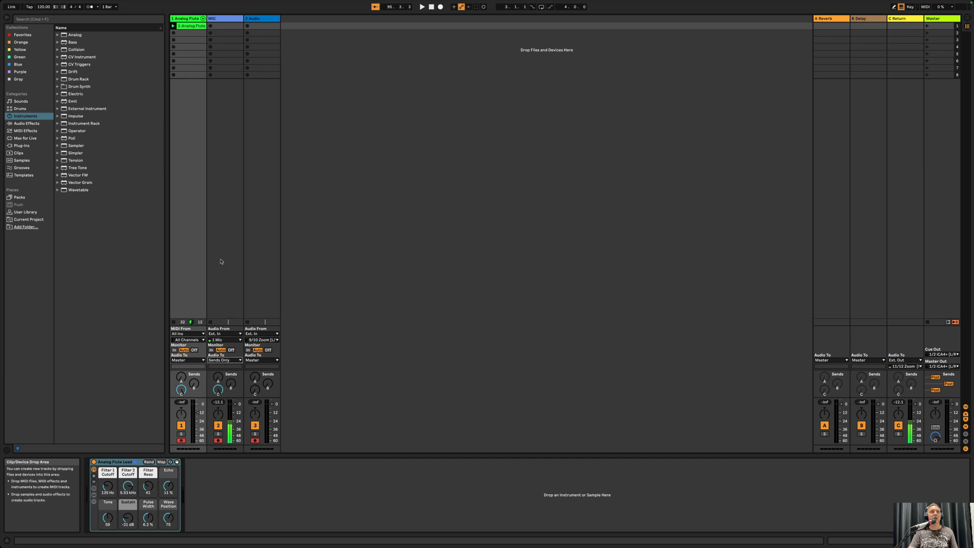
# Play the Analog Flute clip with its track volume lowered to about -20.5 dB and check the signal in Loopback
pyautogui.click(173, 25)
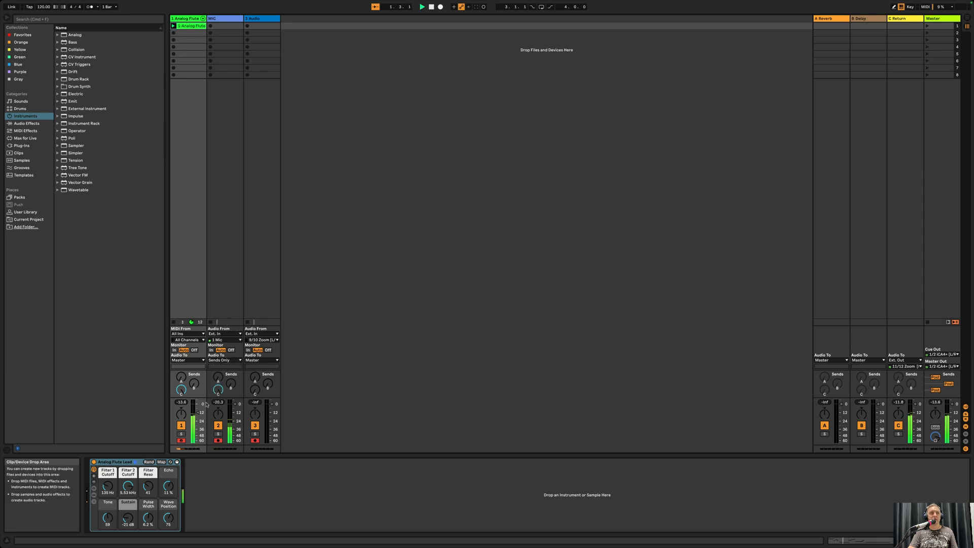
pyautogui.moveTo(198, 413); pyautogui.dragTo(197, 419)
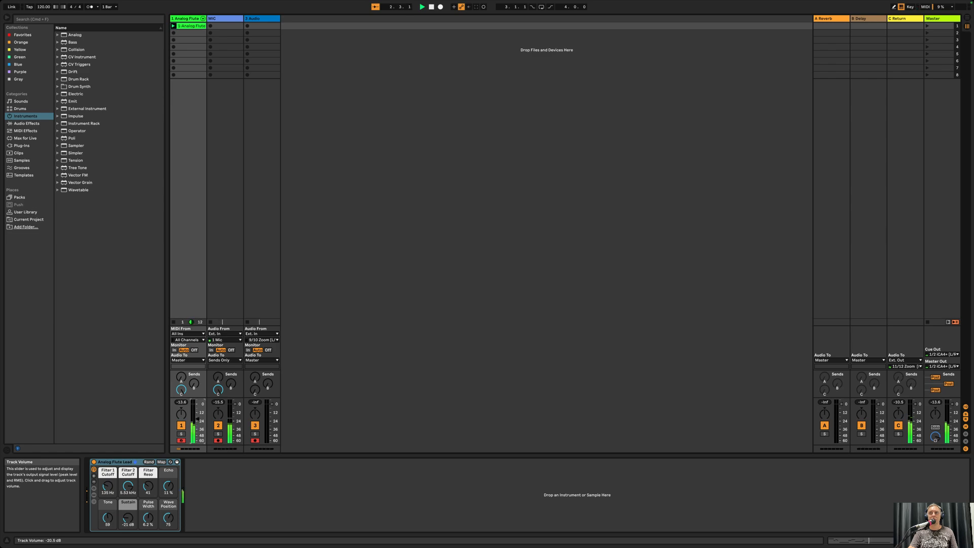
pyautogui.hotkey('ctrl', 'Left')
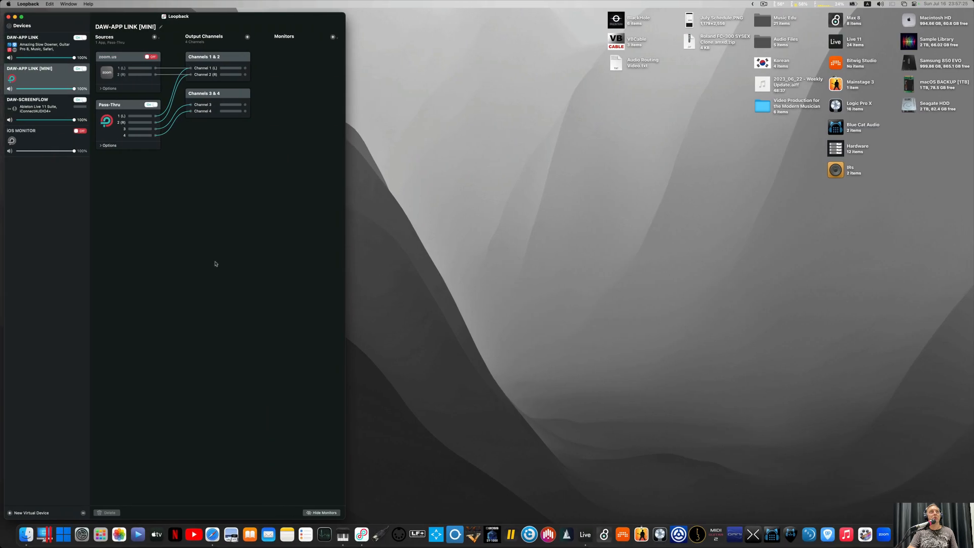
pyautogui.hotkey('ctrl', 'Right')
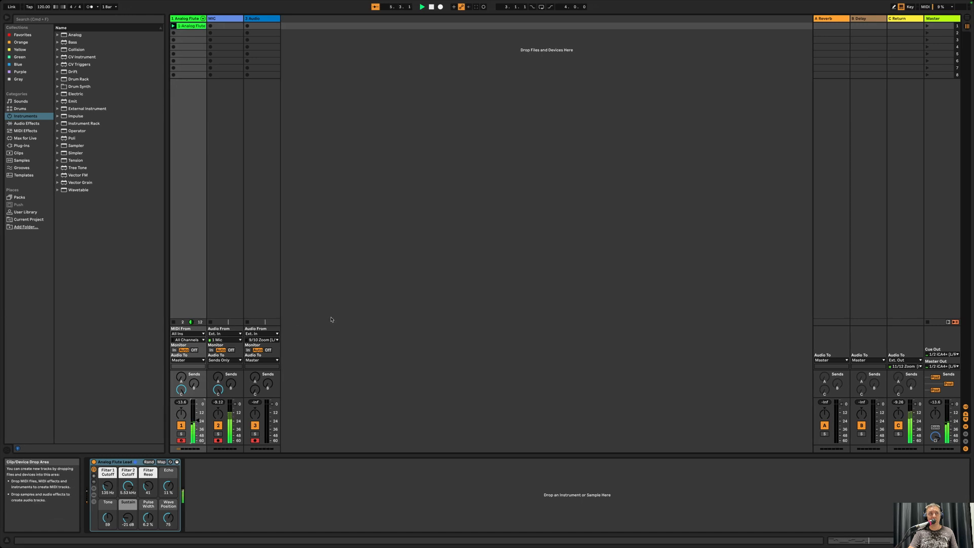
# Stop playback and check the DAW-APP LINK [MINI] channels in Loopback and the audio devices in Live's preferences
pyautogui.click(432, 7)
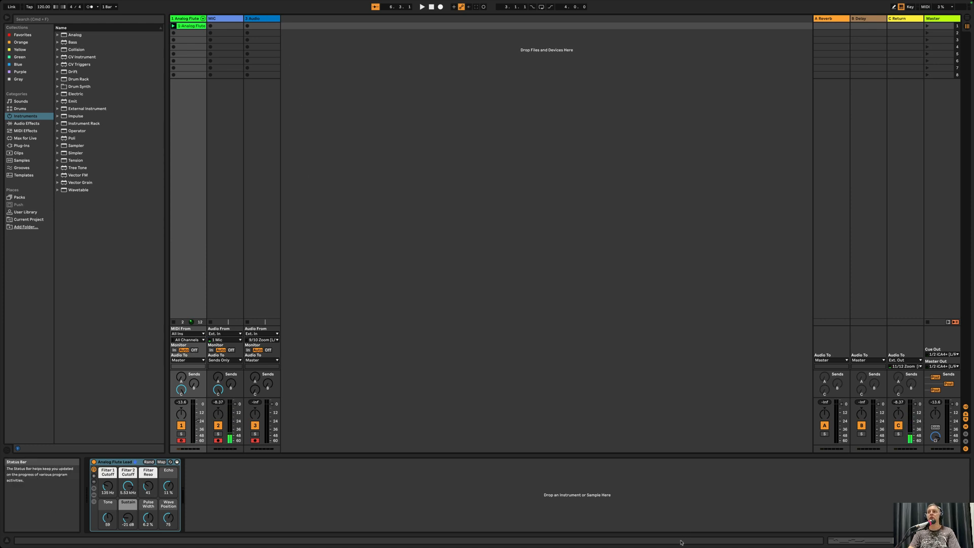
pyautogui.hotkey('ctrl', 'Left')
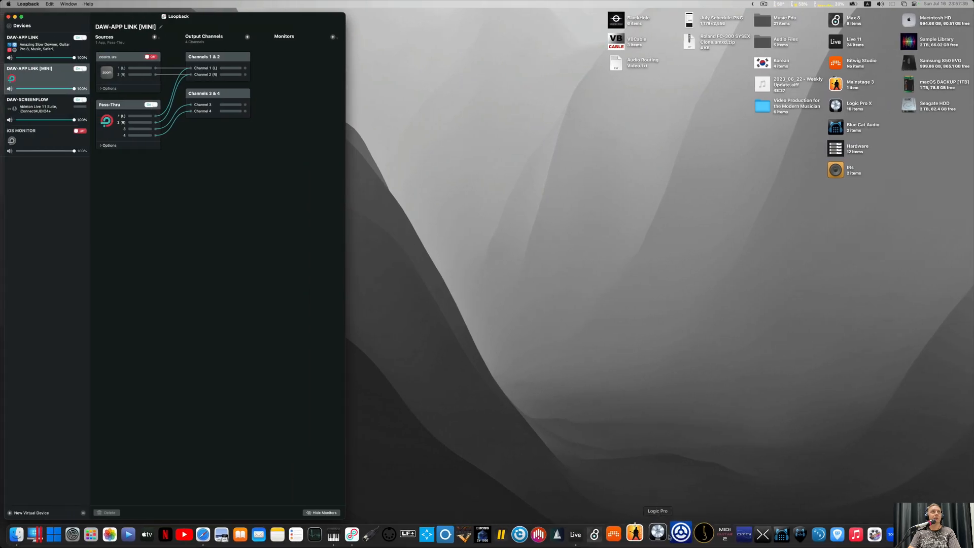
pyautogui.click(663, 539)
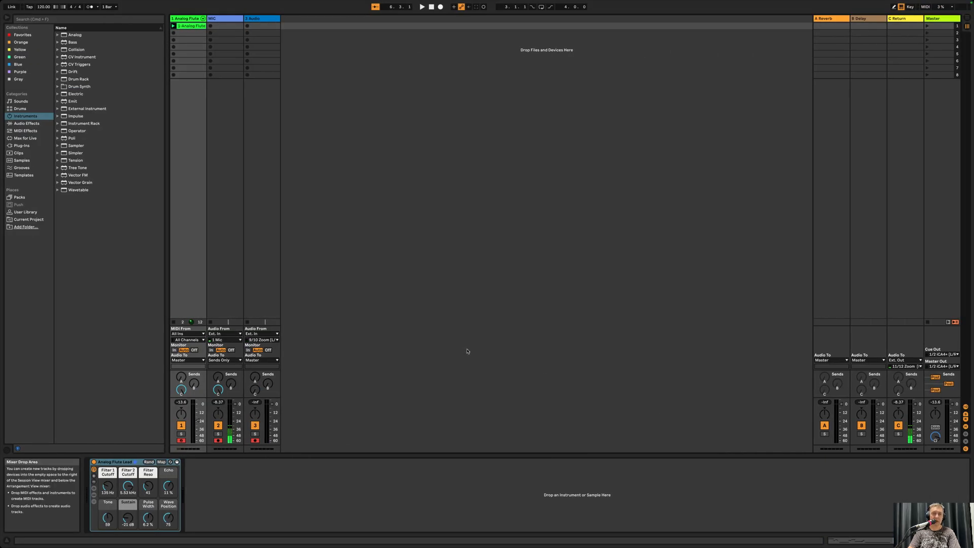
pyautogui.press('super+comma')
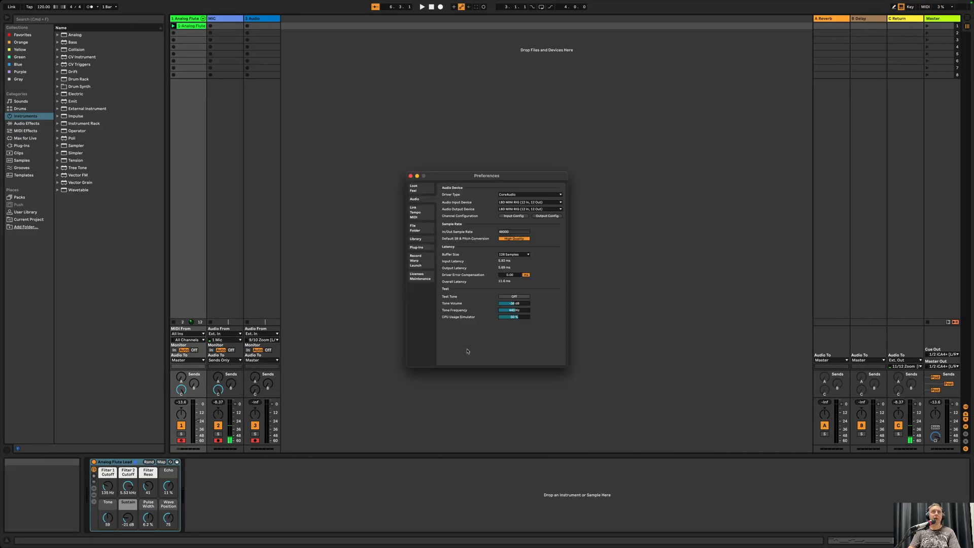
pyautogui.click(410, 176)
# Force quit Live and relaunch it, recovering the set that was open
pyautogui.press('super+alt+Escape')
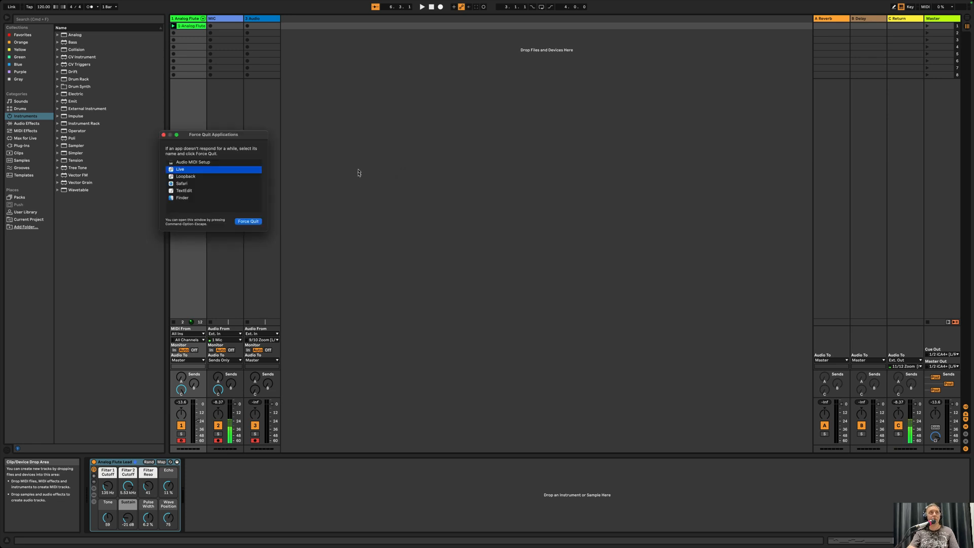
pyautogui.click(247, 222)
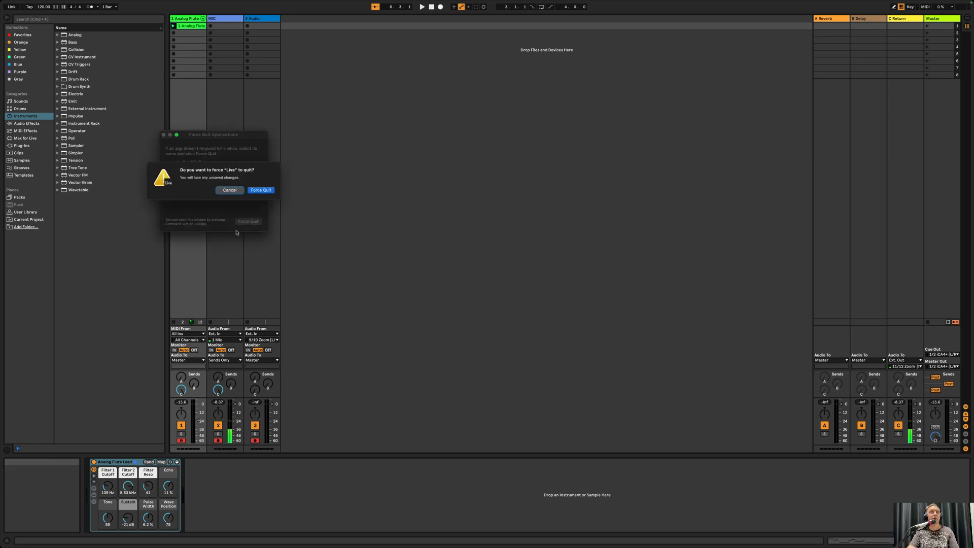
pyautogui.click(258, 190)
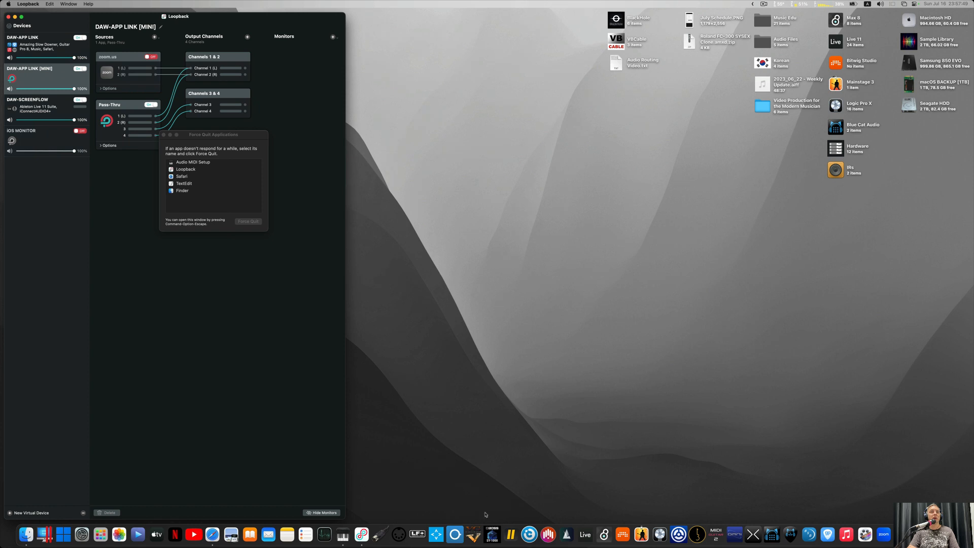
pyautogui.click(164, 134)
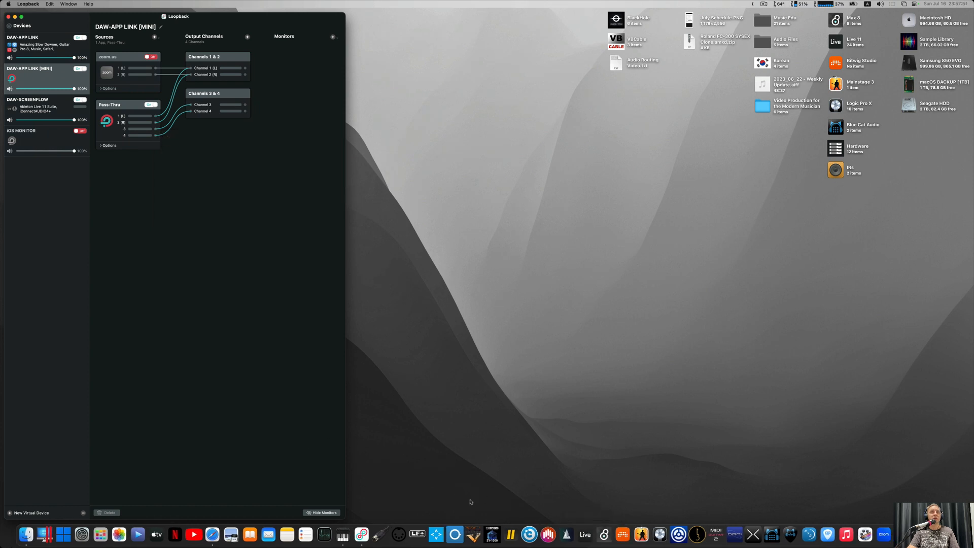
pyautogui.click(584, 533)
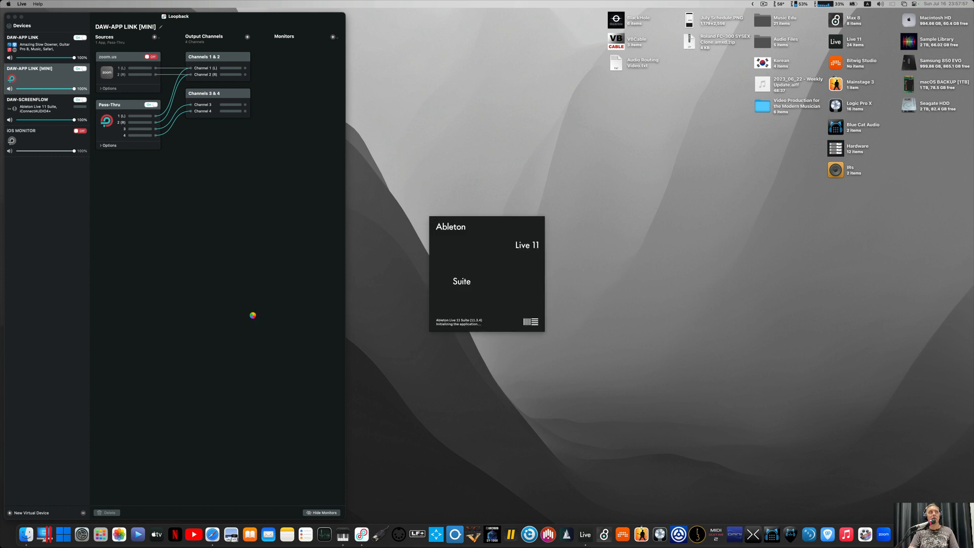
pyautogui.click(552, 286)
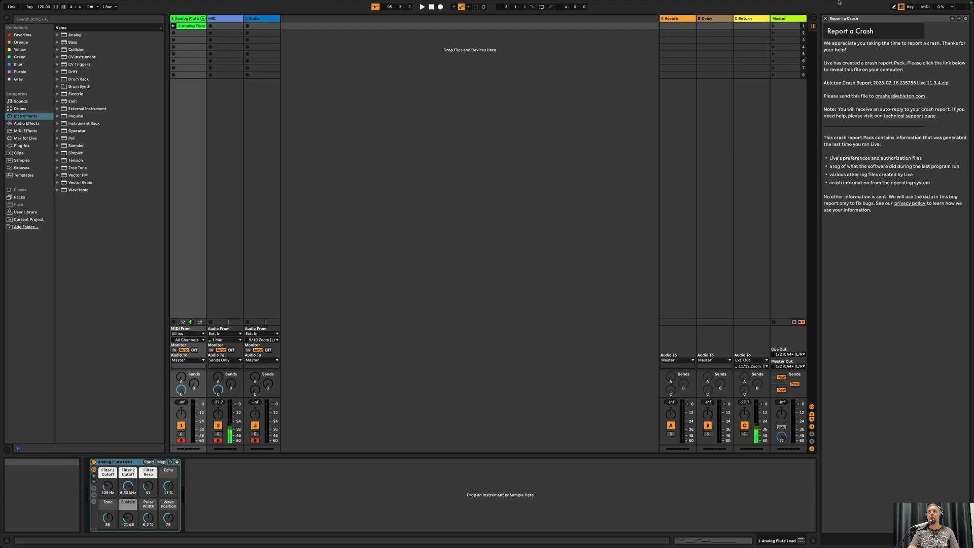
# Delete the Ableton crash report zip from the Live Reports folder in Finder and close the crash report help in Live
pyautogui.click(885, 83)
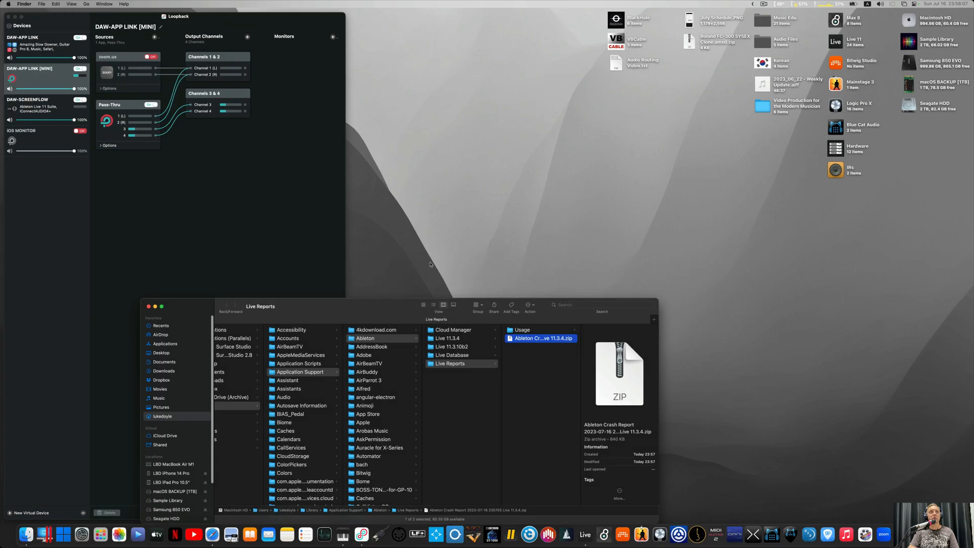
pyautogui.press('super+BackSpace')
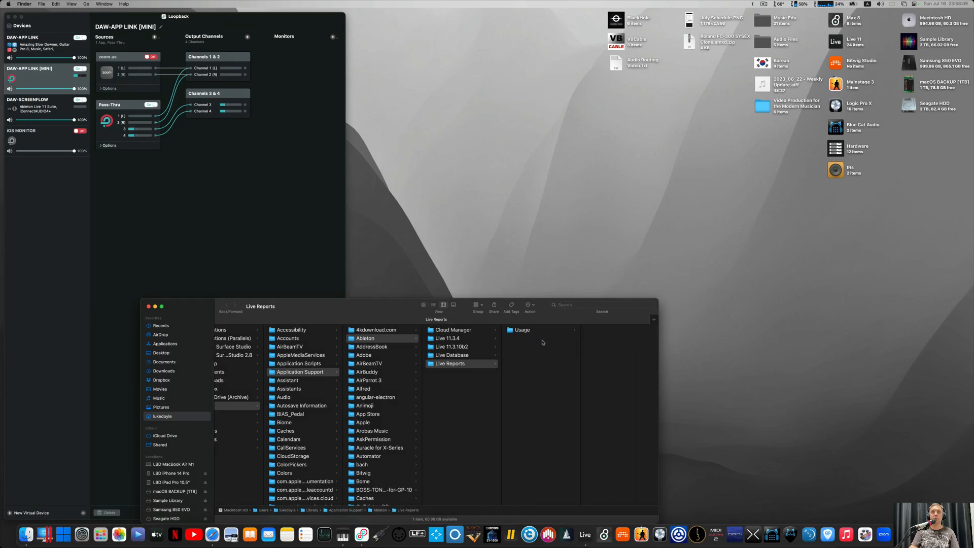
pyautogui.click(149, 306)
pyautogui.hotkey('ctrl', 'Right')
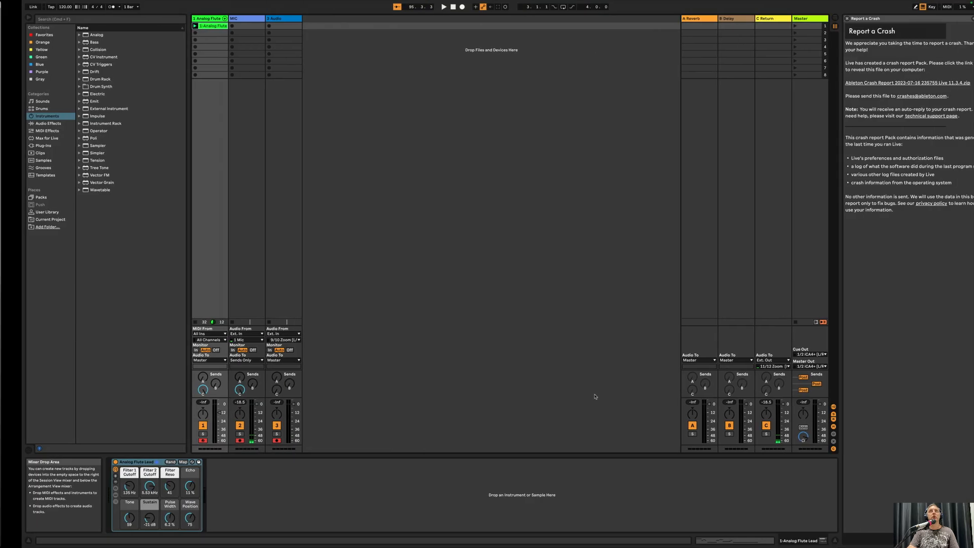
pyautogui.click(825, 19)
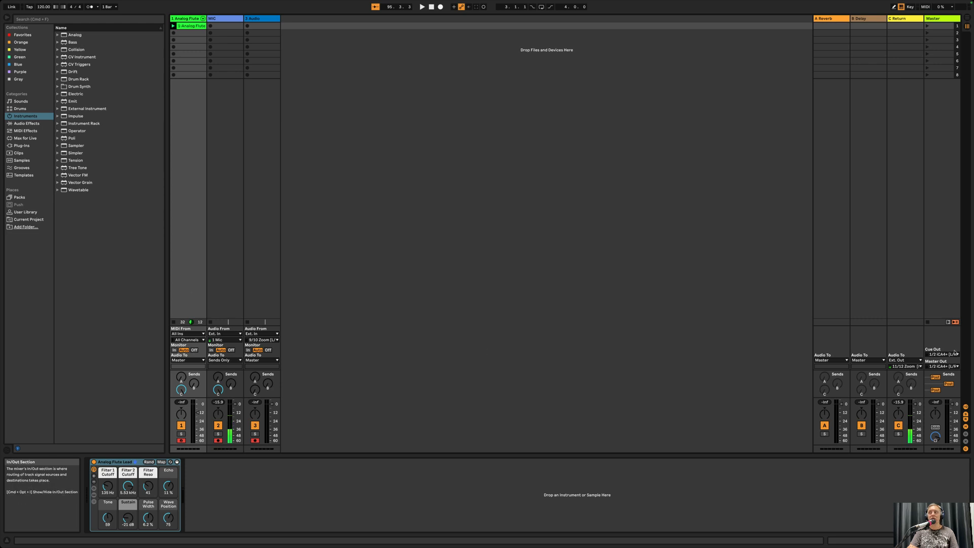
# Keep C Return routed to 11/12 Zoom [L/R] and play the Analog Flute clip to check its signal in Loopback
pyautogui.click(901, 366)
pyautogui.click(906, 377)
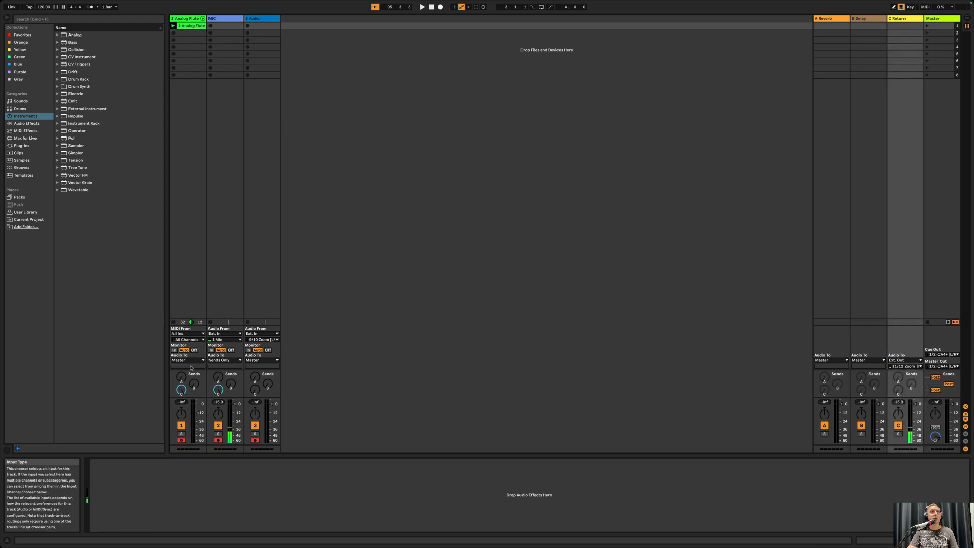
pyautogui.click(173, 26)
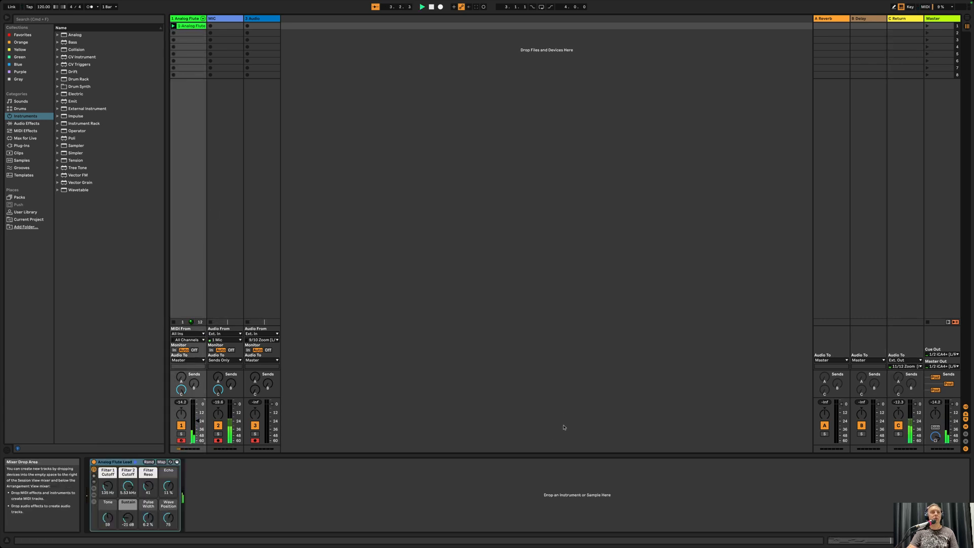
pyautogui.hotkey('ctrl', 'Left')
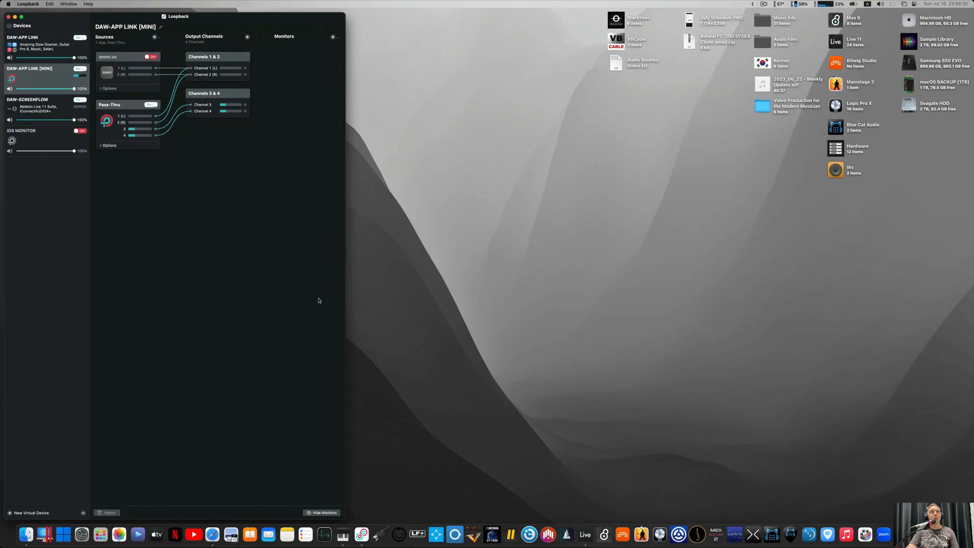
pyautogui.hotkey('ctrl', 'Right')
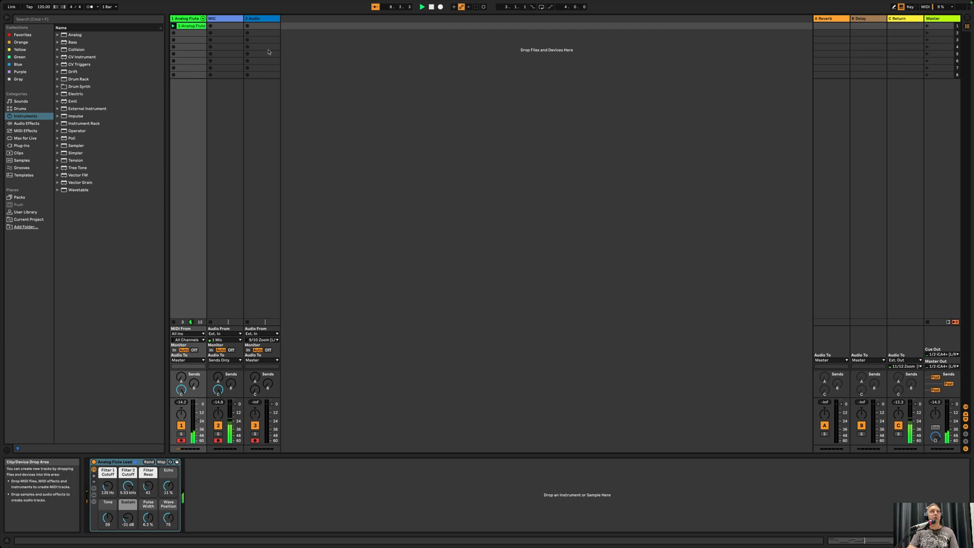
# Select the 3 Audio track and choose 9/10 Zoom [L/R] as its external input channel
pyautogui.click(264, 19)
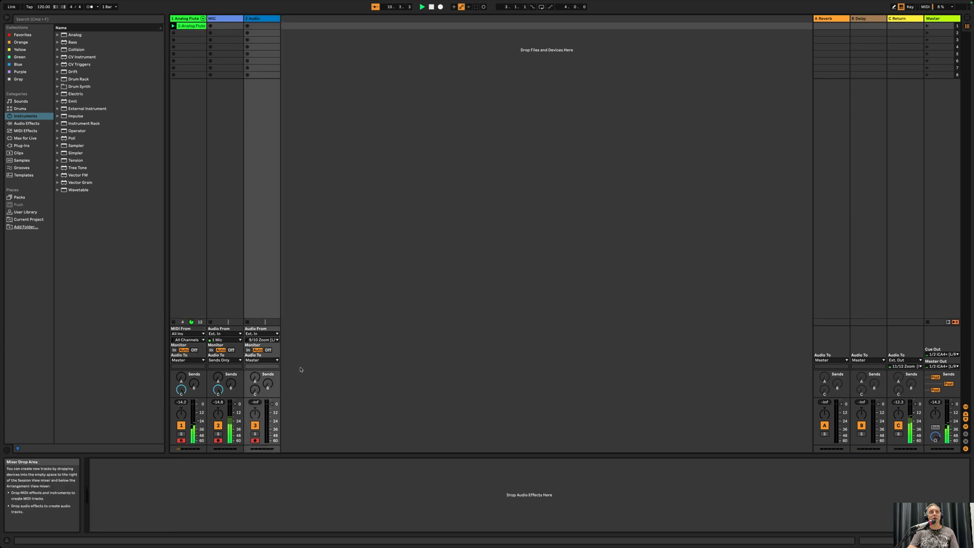
pyautogui.click(261, 339)
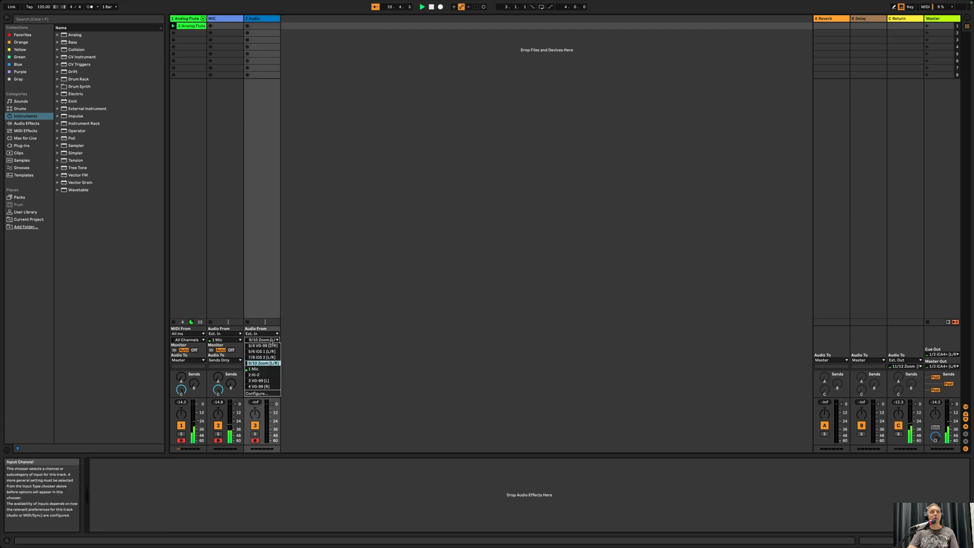
pyautogui.click(268, 363)
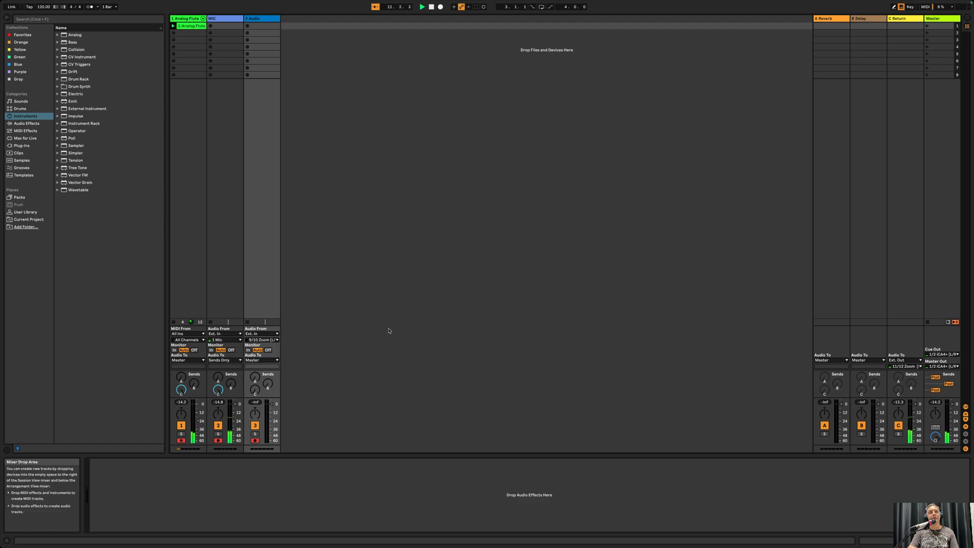
# Check the channel signals in Loopback again and lower the Analog Flute track's volume in Live
pyautogui.hotkey('ctrl', 'Left')
pyautogui.hotkey('ctrl', 'Right')
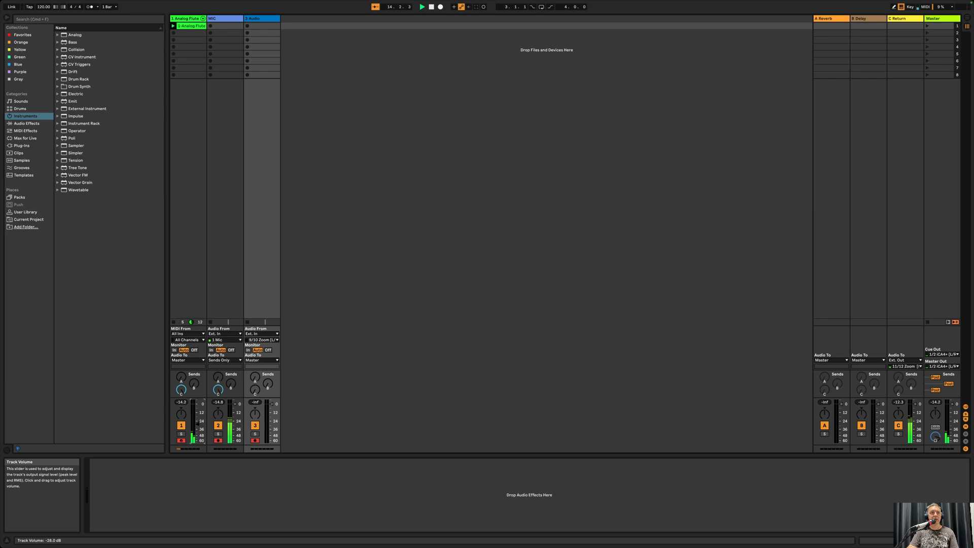
pyautogui.moveTo(197, 425); pyautogui.dragTo(198, 428)
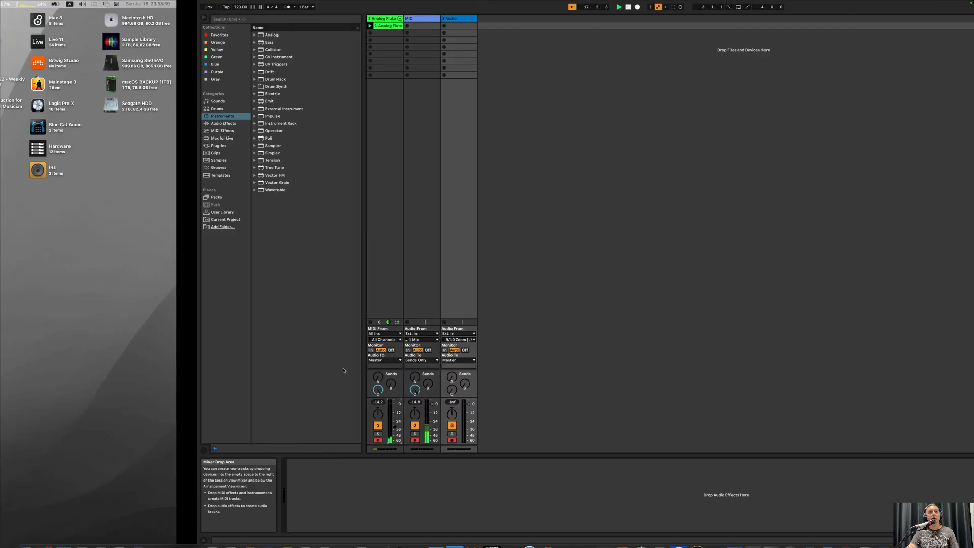
# Switch to Zoom and set the speaker device to DAW-APP LINK [MINI] in its audio settings
pyautogui.hotkey('ctrl', 'Left')
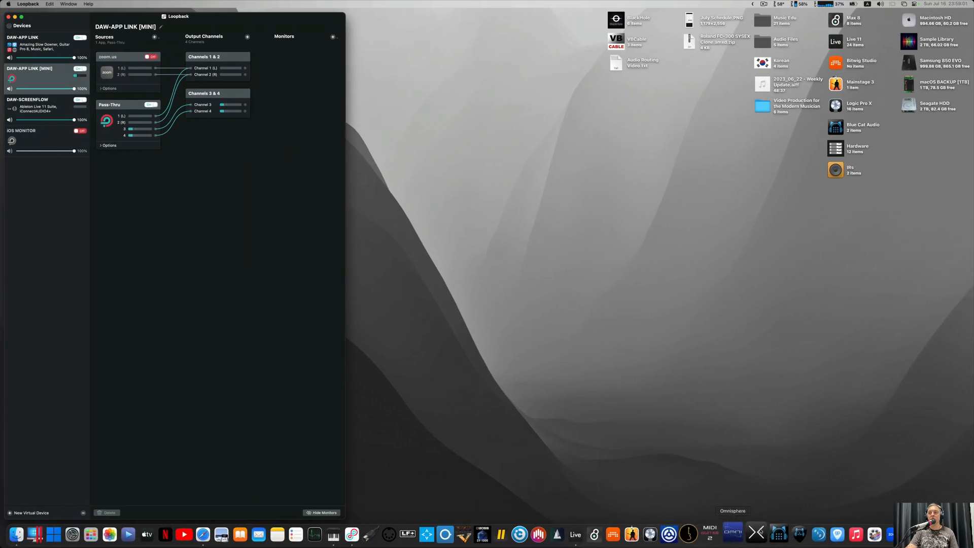
pyautogui.click(885, 533)
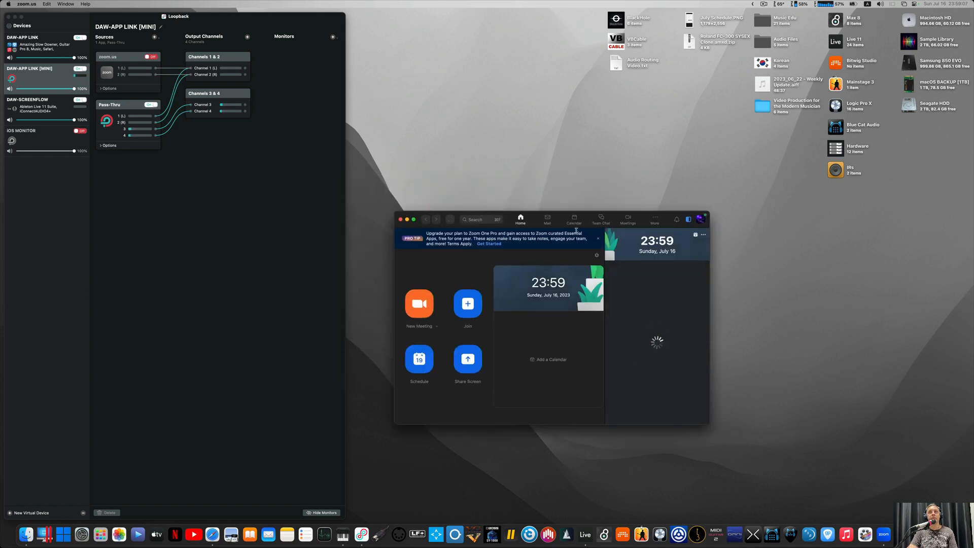
pyautogui.press('super+comma')
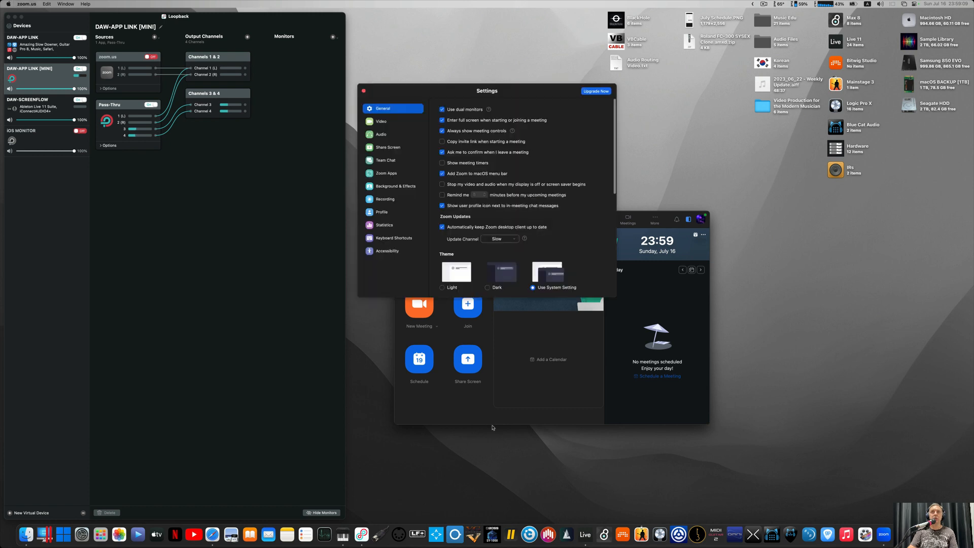
pyautogui.click(381, 135)
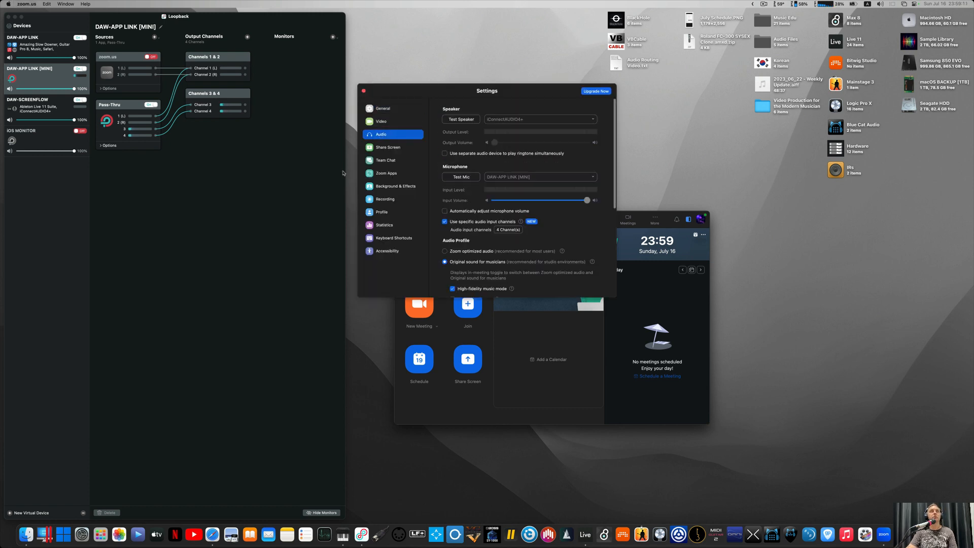
pyautogui.click(543, 119)
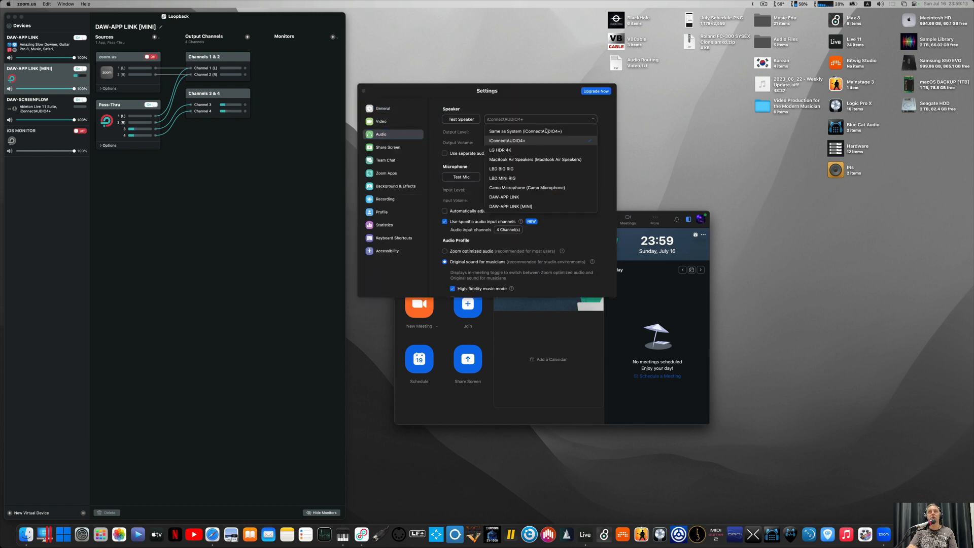
pyautogui.click(549, 207)
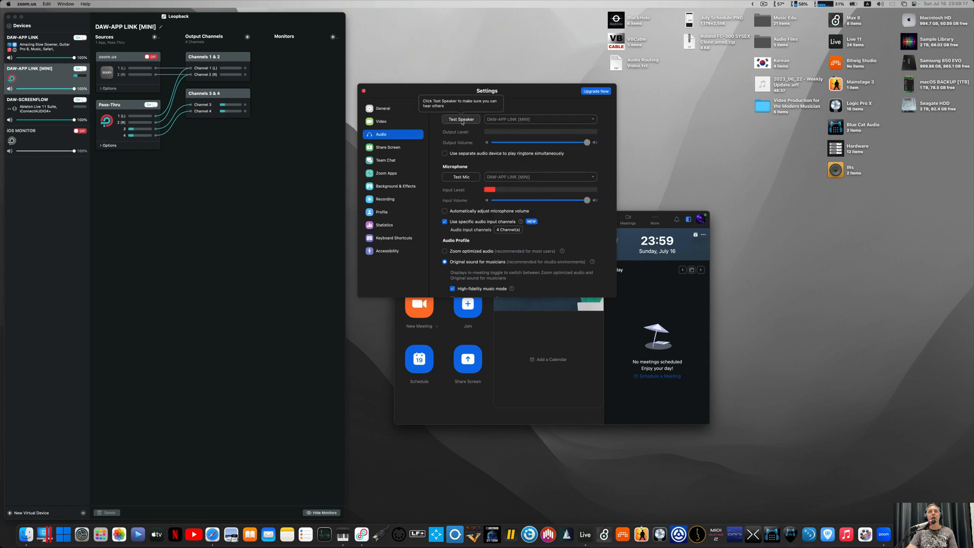
# Play Zoom's speaker test and lower the 3 Audio track's volume to -17.0 dB in Live
pyautogui.hotkey('ctrl', 'Right')
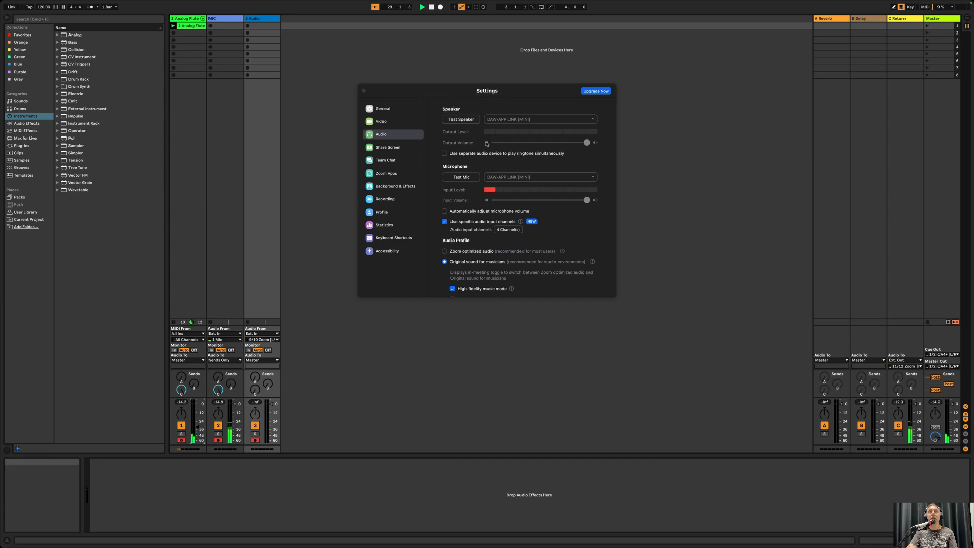
pyautogui.click(461, 119)
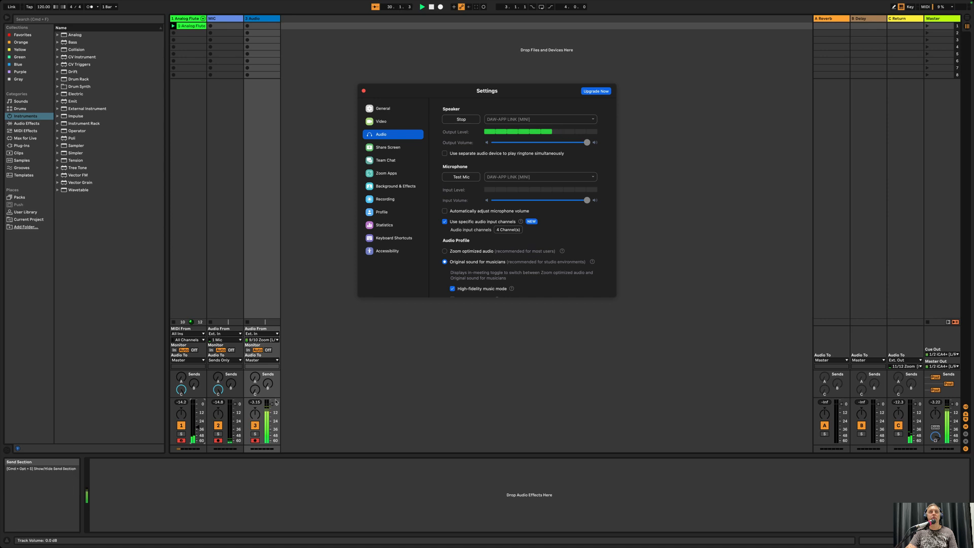
pyautogui.moveTo(272, 404); pyautogui.dragTo(270, 417)
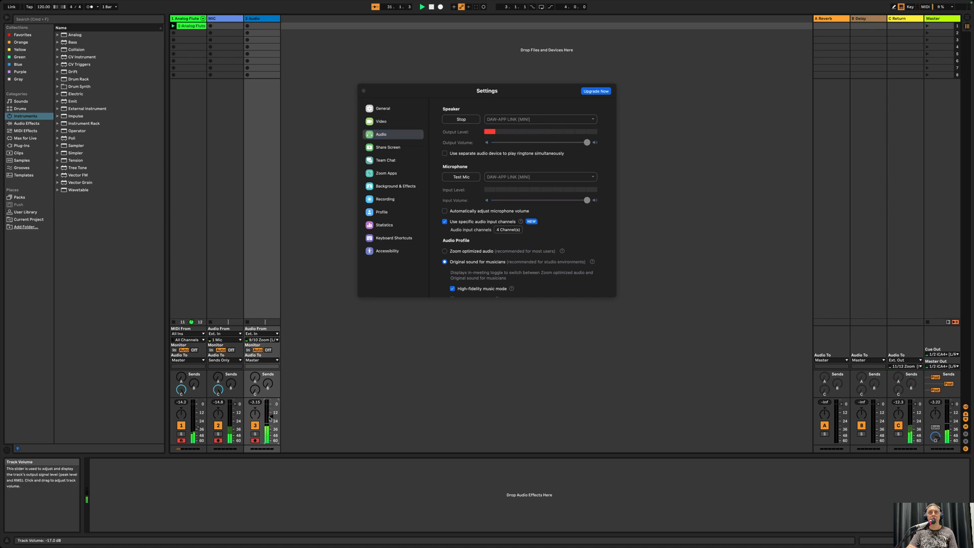
# Switch the 3 Audio track's monitoring to Off and back to Auto
pyautogui.click(268, 350)
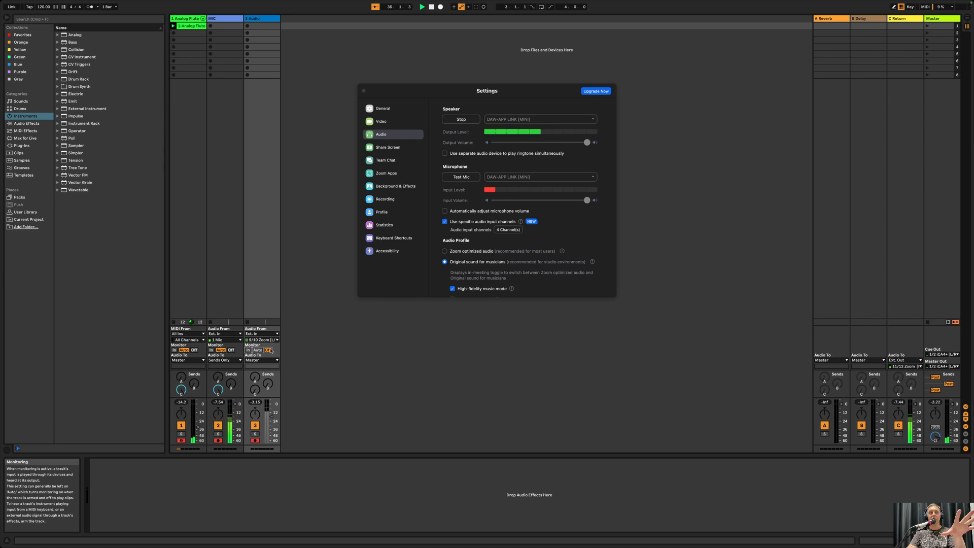
pyautogui.click(257, 350)
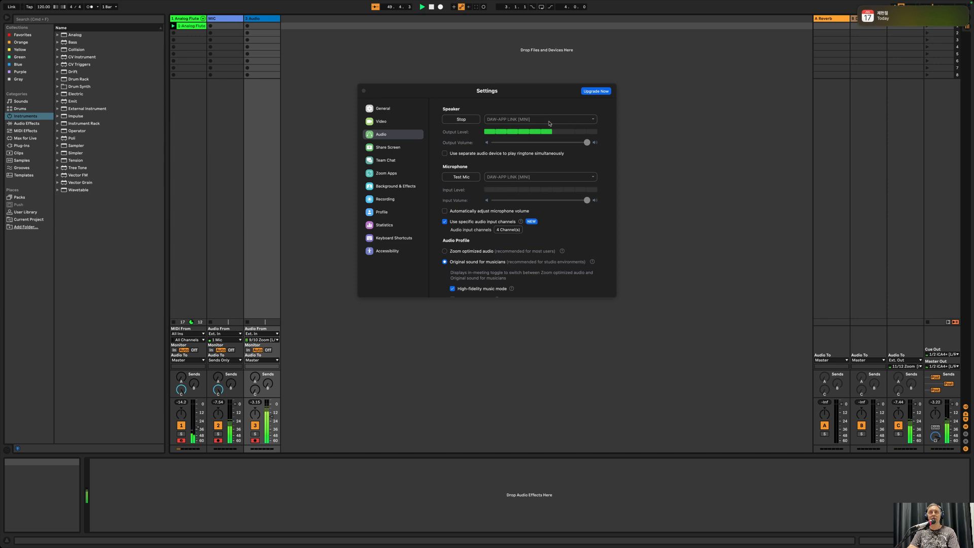
# Stop Zoom's speaker test and mute the Analog Flute track in Live
pyautogui.click(543, 106)
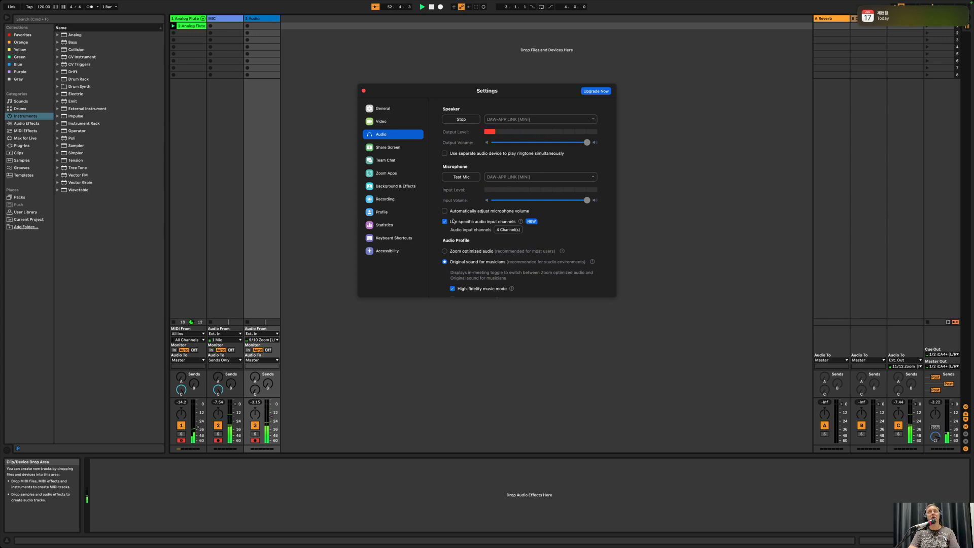
pyautogui.click(463, 119)
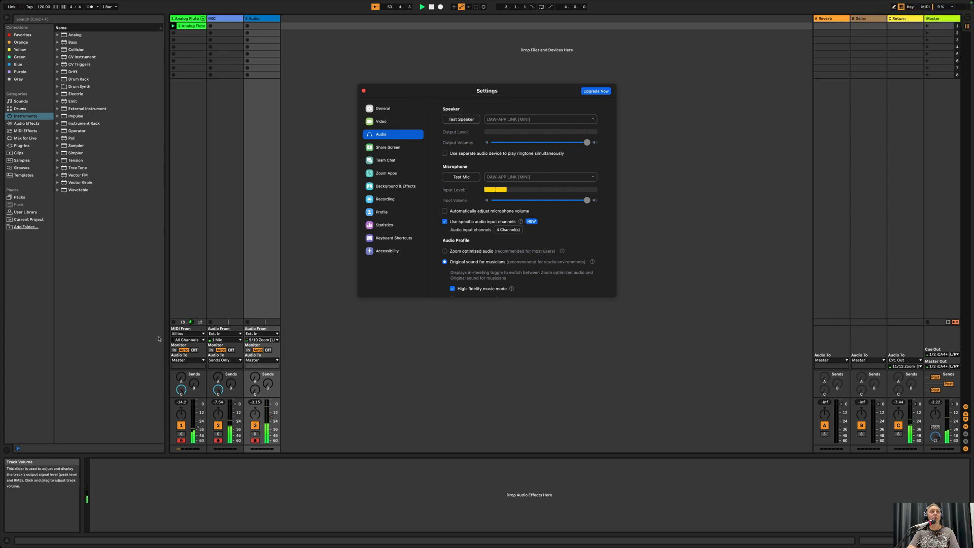
pyautogui.click(181, 425)
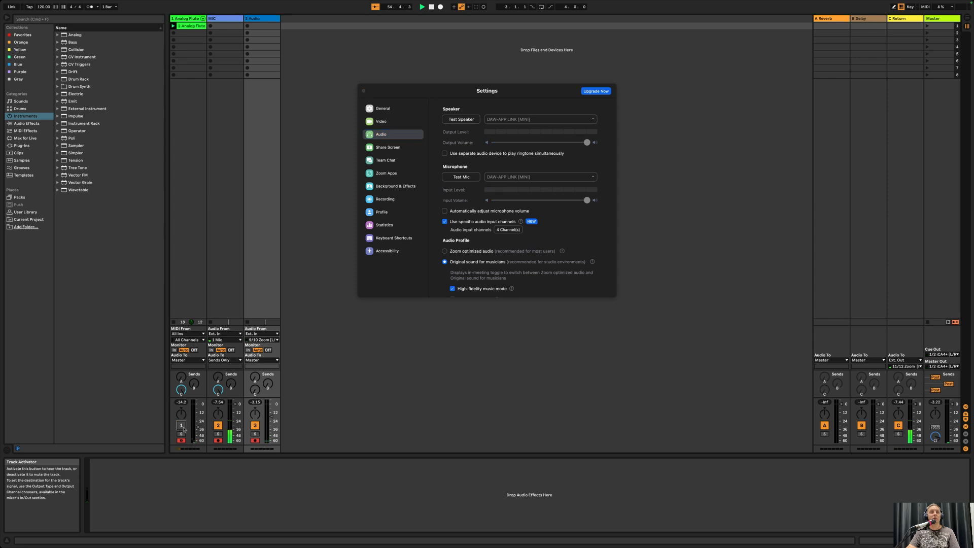
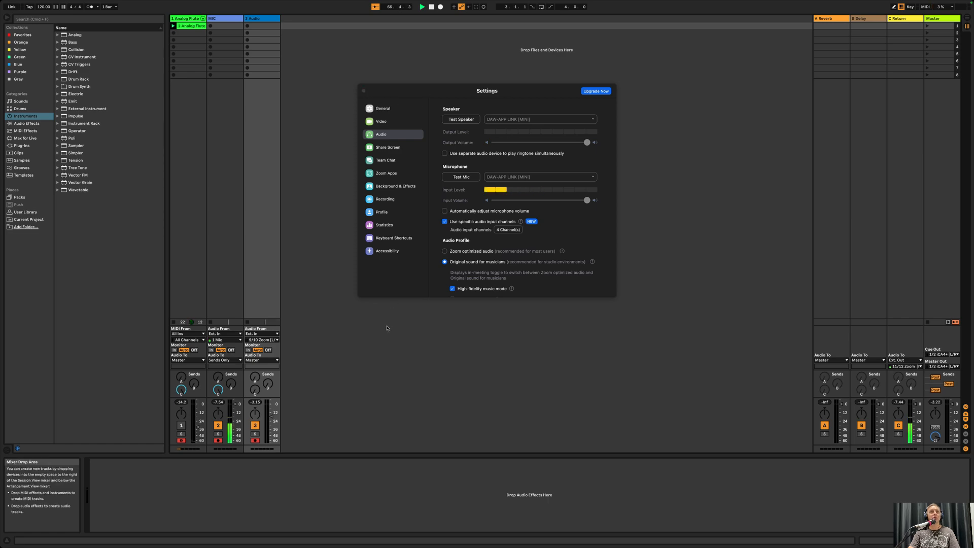
# Look through the desktop's BlackHole folder in Finder, select BlackHole16ch.v0.5.0.pkg, and close the folder
pyautogui.hotkey('ctrl', 'Left')
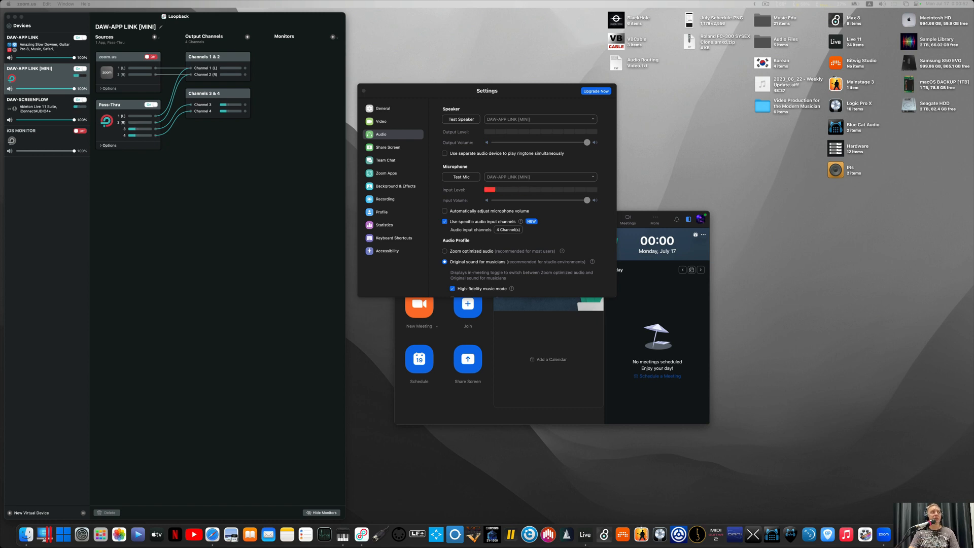
pyautogui.doubleClick(616, 22)
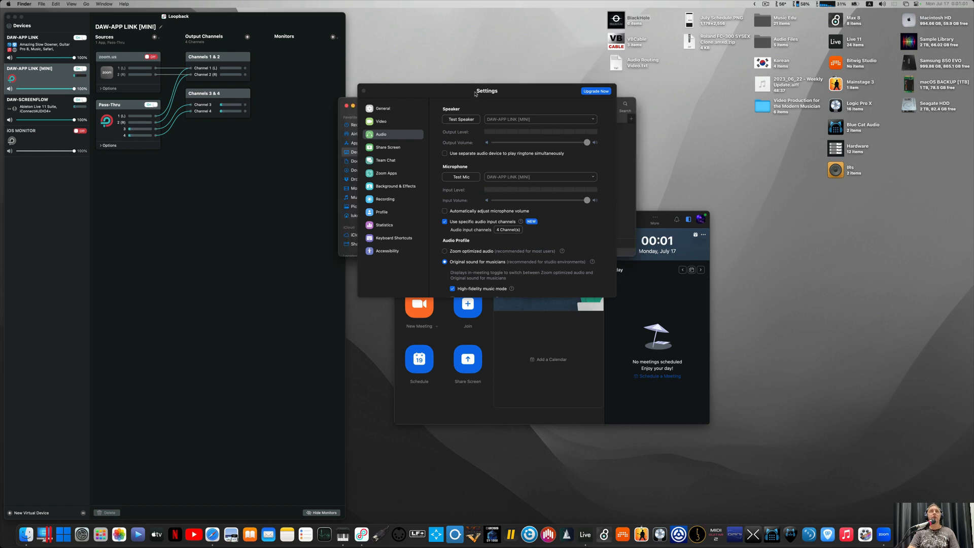
pyautogui.moveTo(475, 94); pyautogui.dragTo(836, 122)
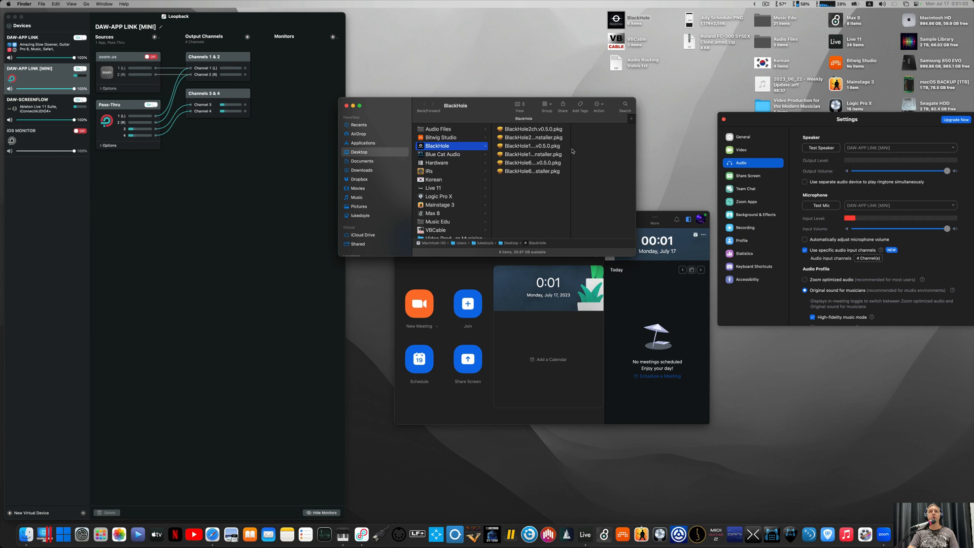
pyautogui.click(570, 150)
pyautogui.moveTo(571, 149); pyautogui.dragTo(625, 148)
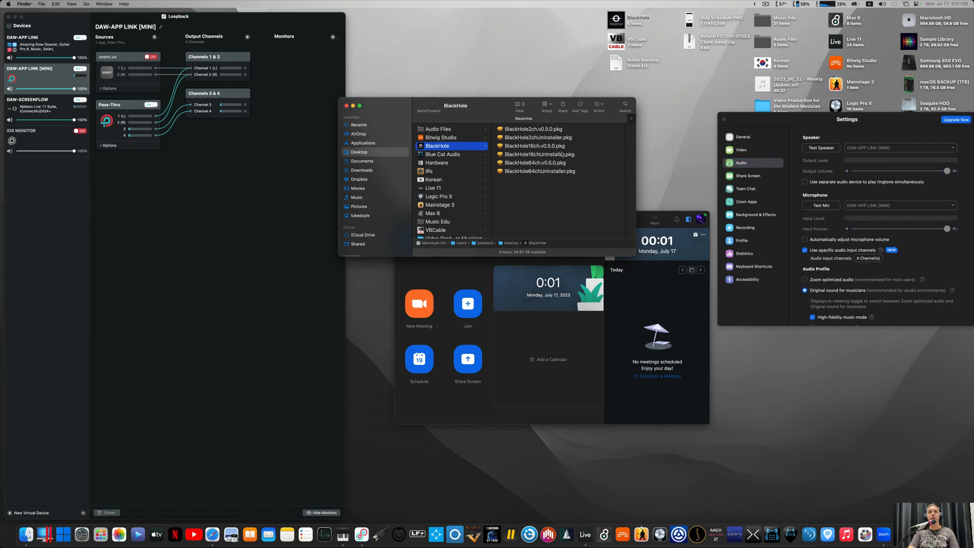
pyautogui.click(539, 146)
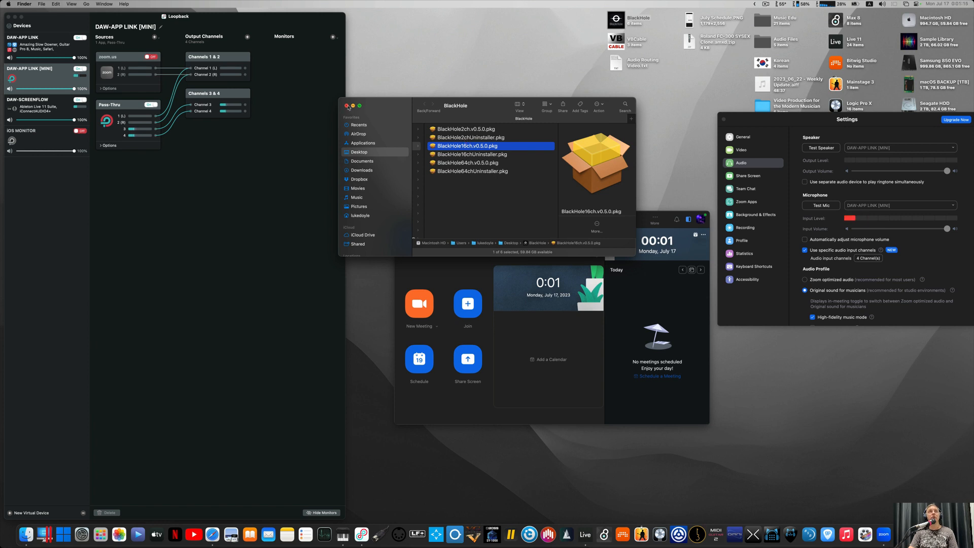
pyautogui.click(346, 106)
pyautogui.moveTo(797, 123); pyautogui.dragTo(569, 112)
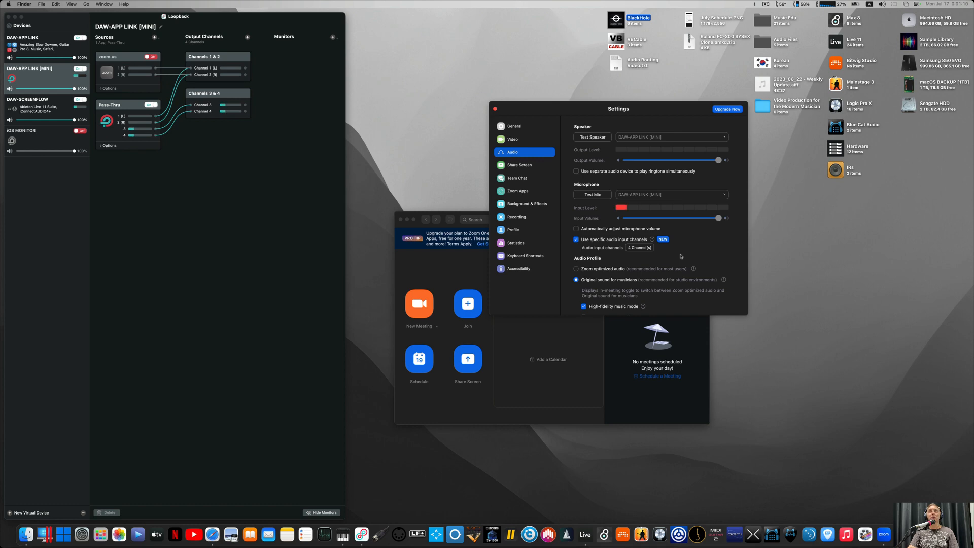
# Limit Zoom's audio input channels for DAW-APP LINK [MINI] to Channel 3 and Channel 4 and save the selection
pyautogui.hotkey('ctrl', 'Right')
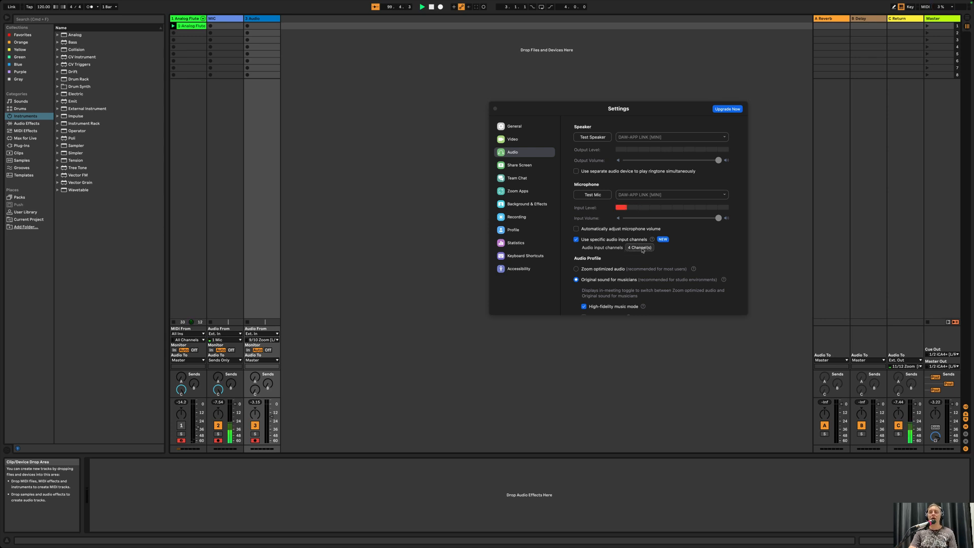
pyautogui.click(644, 250)
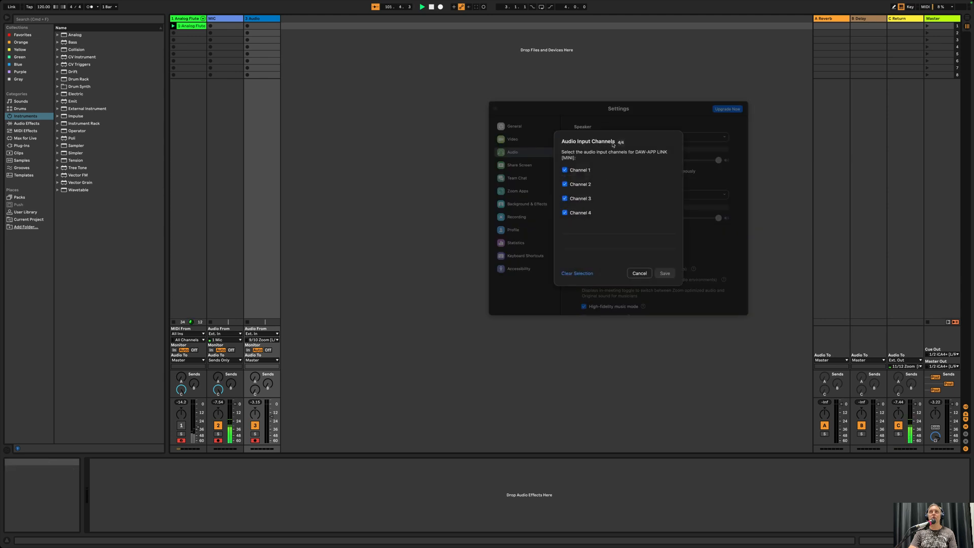
pyautogui.click(641, 274)
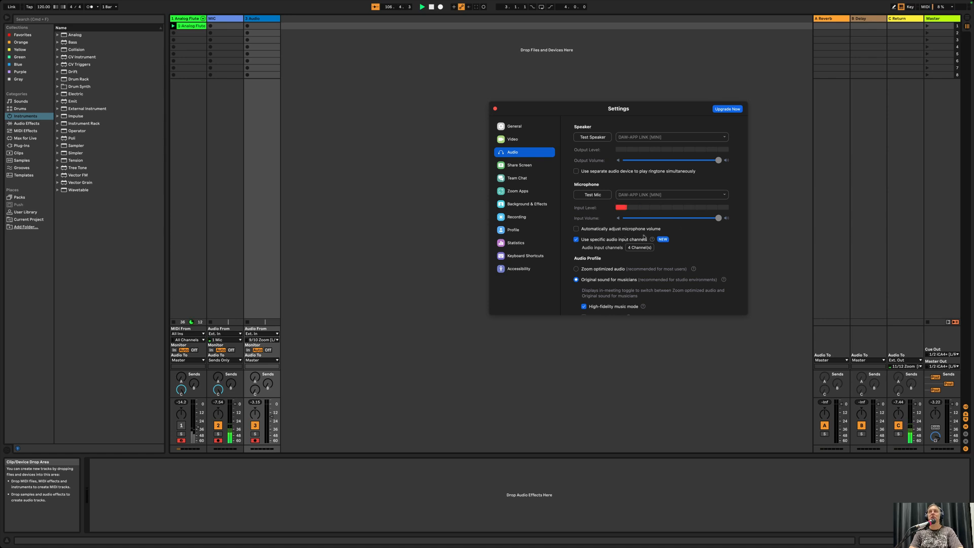
pyautogui.click(640, 247)
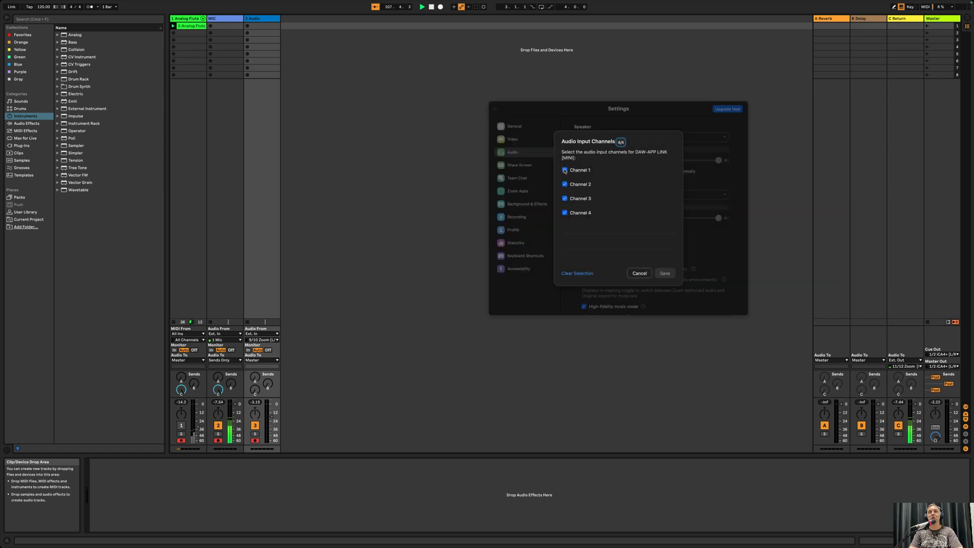
pyautogui.click(565, 171)
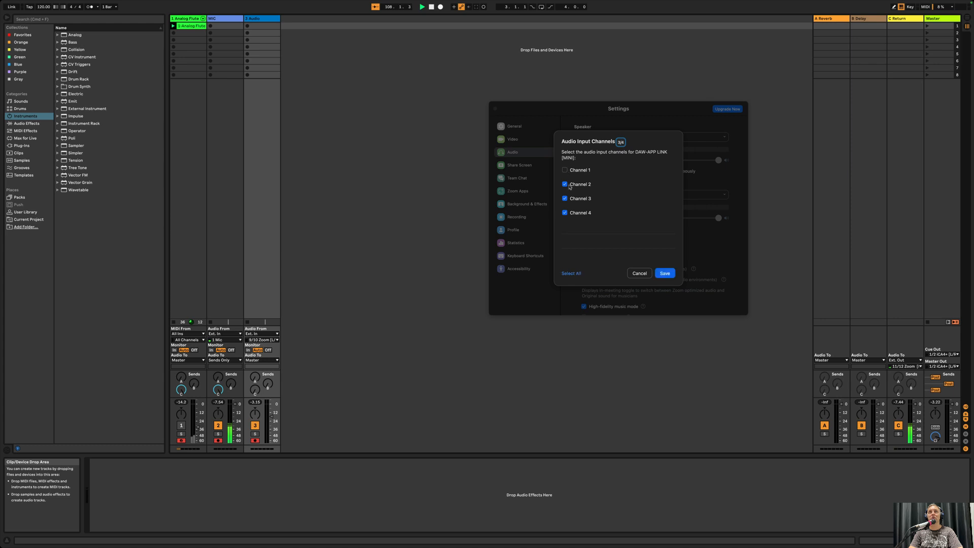
pyautogui.click(666, 276)
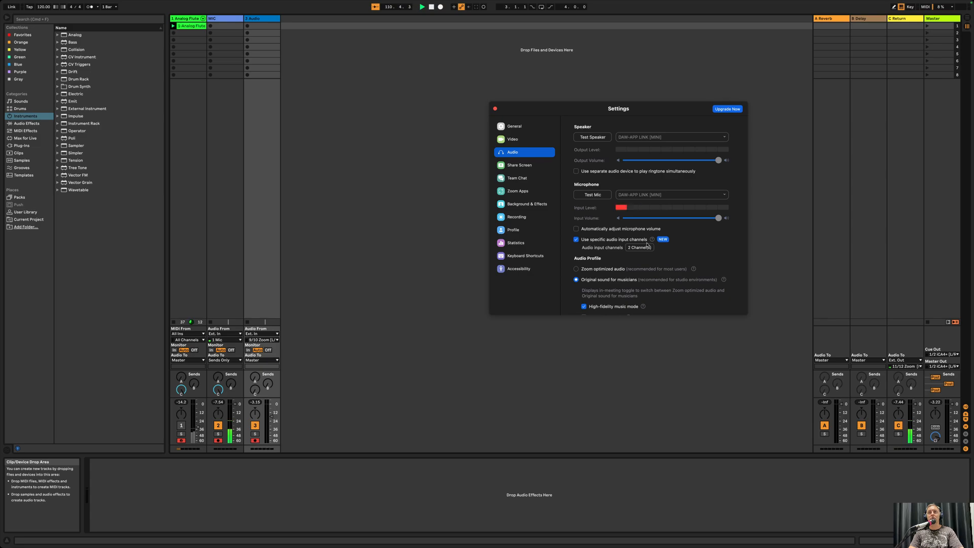
# Check the LBD MINI RIG channel assignments in Audio MIDI Setup and return to the Loopback desktop
pyautogui.hotkey('ctrl', 'Right')
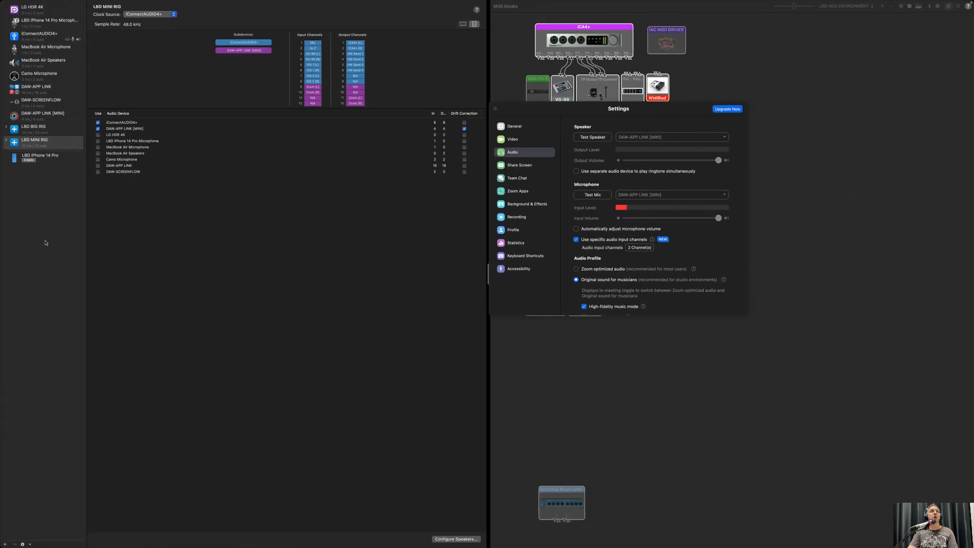
pyautogui.hotkey('ctrl', 'Left')
pyautogui.hotkey('ctrl', 'Left')
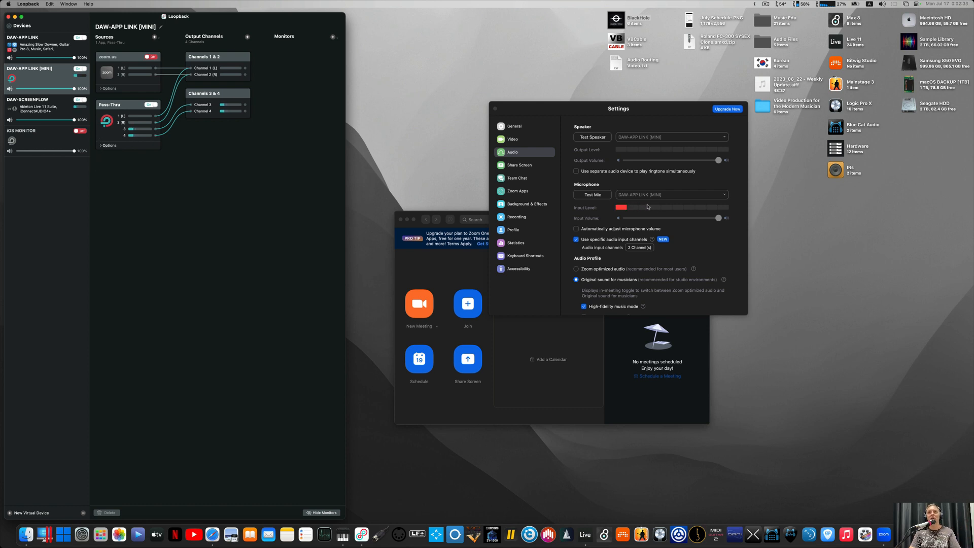
# Re-enable Channel 1 and Channel 2 in Zoom's audio input channels and save the selection
pyautogui.click(634, 247)
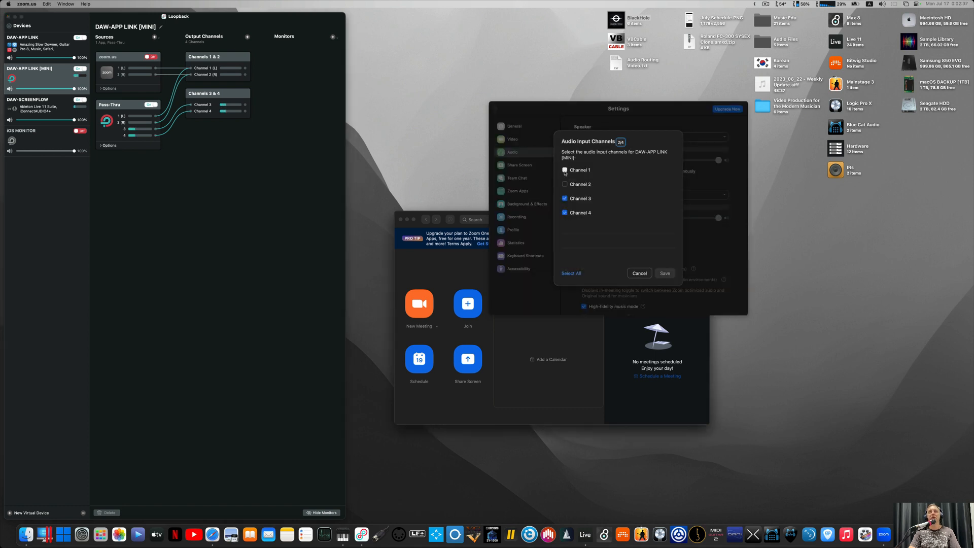
pyautogui.click(564, 170)
pyautogui.click(565, 184)
pyautogui.click(664, 273)
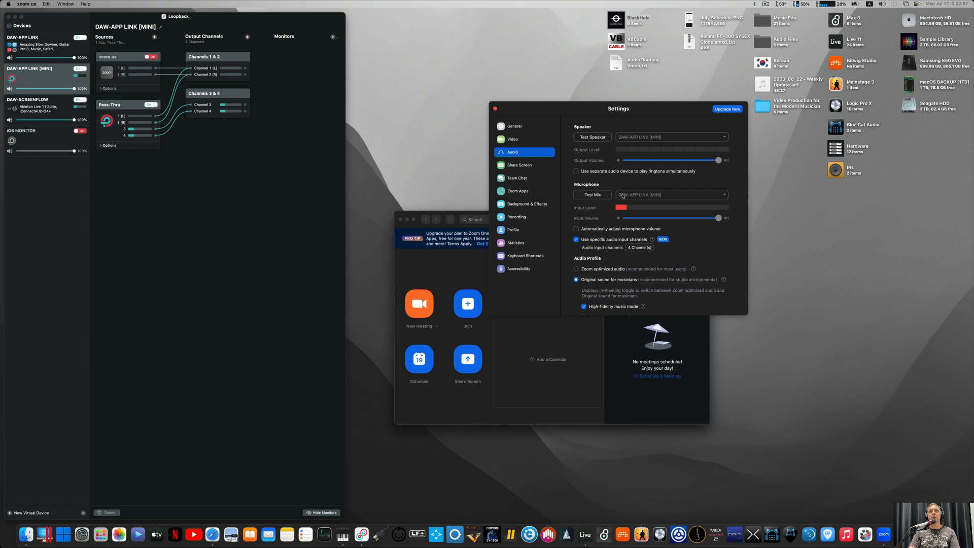
# Review the zoom.us source in DAW-APP LINK [MINI] and the list of available Zoom speaker devices
pyautogui.click(115, 62)
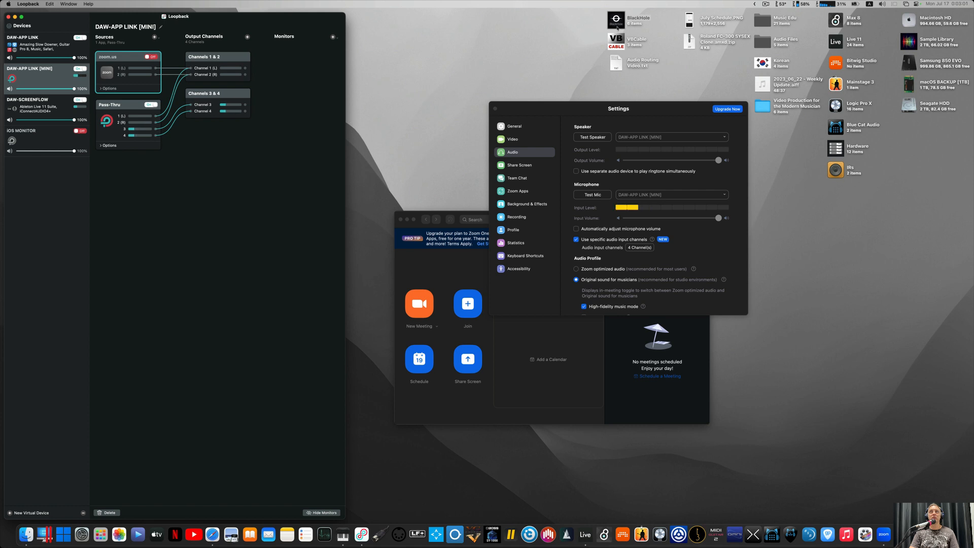
pyautogui.click(540, 112)
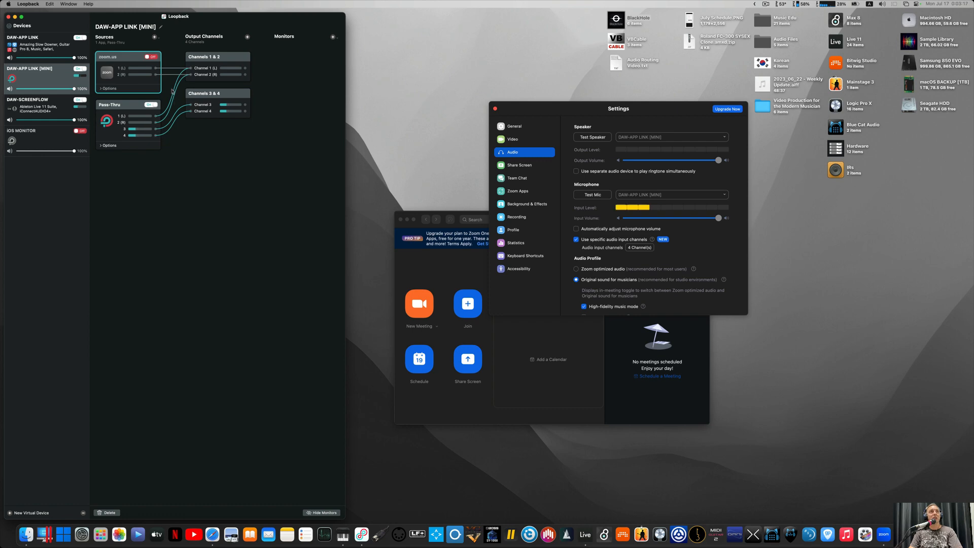
pyautogui.hotkey('ctrl', 'Right')
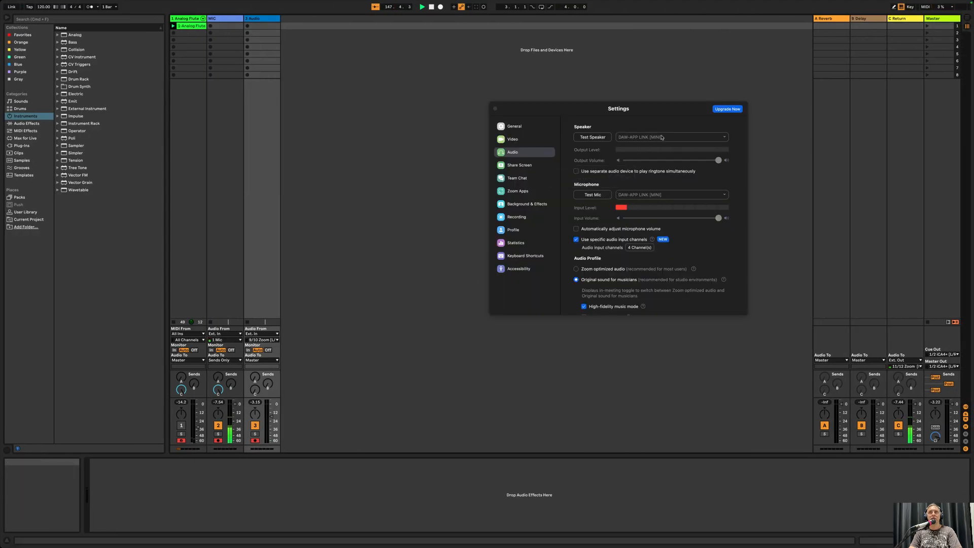
pyautogui.click(673, 137)
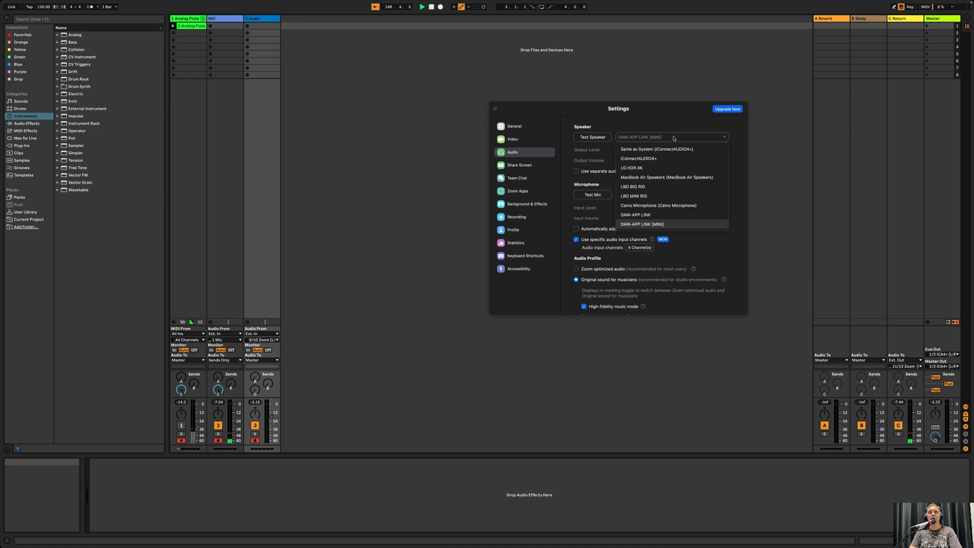
pyautogui.click(418, 328)
pyautogui.hotkey('ctrl', 'Left')
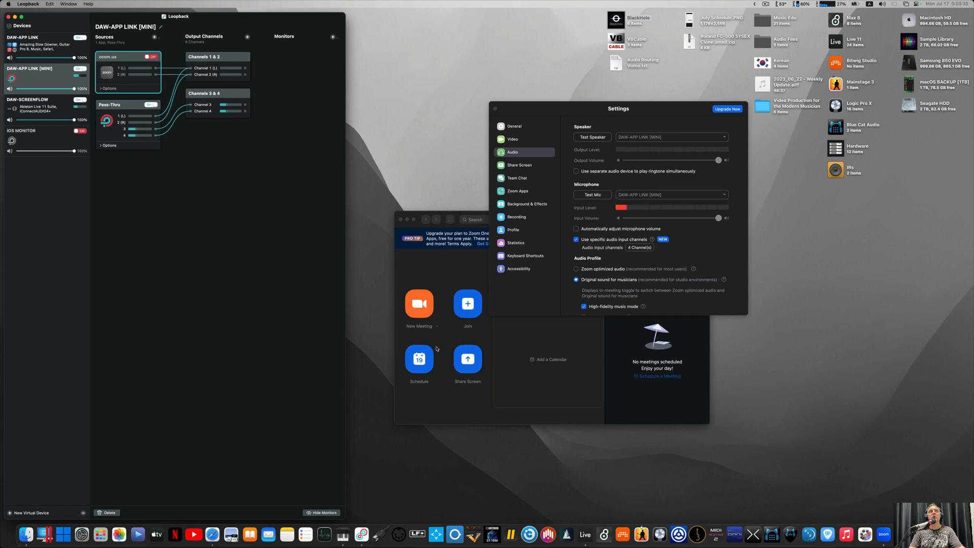
# Set Zoom's speaker to iConnectAUDIO4+ from the Live desktop and run the speaker test
pyautogui.hotkey('ctrl', 'Right')
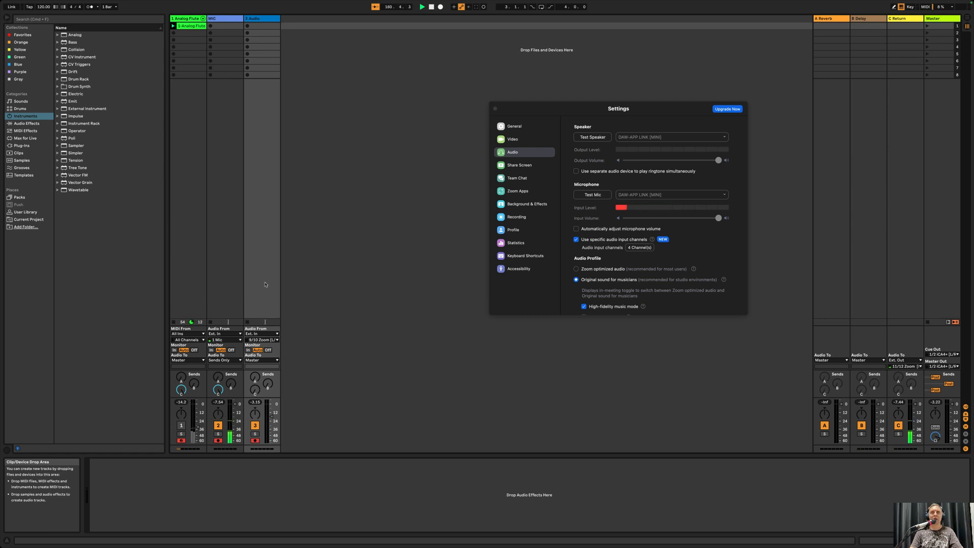
pyautogui.click(696, 138)
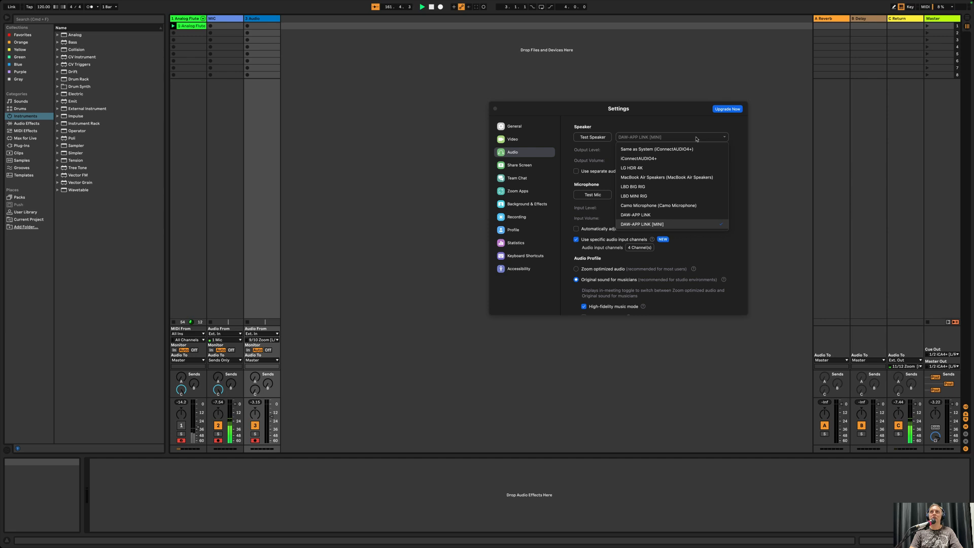
pyautogui.click(629, 158)
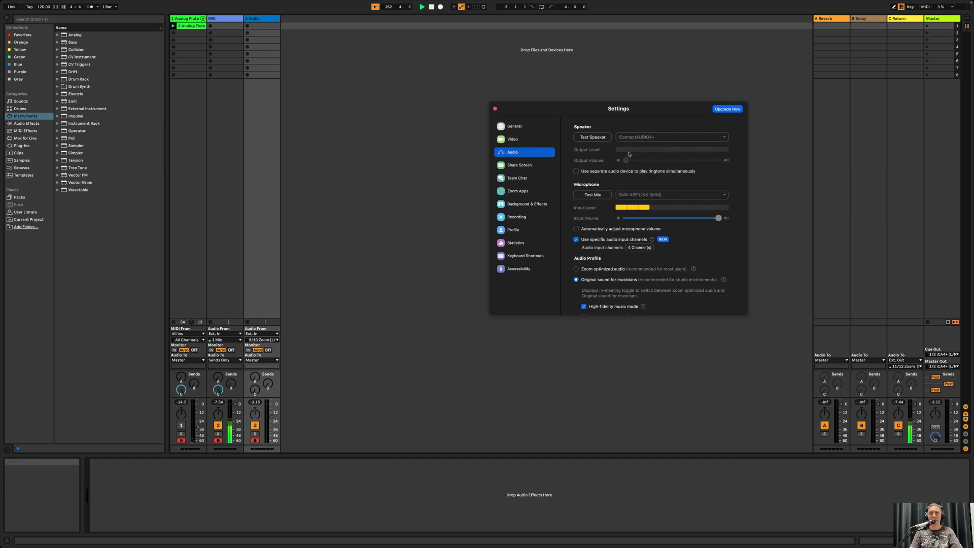
pyautogui.click(592, 138)
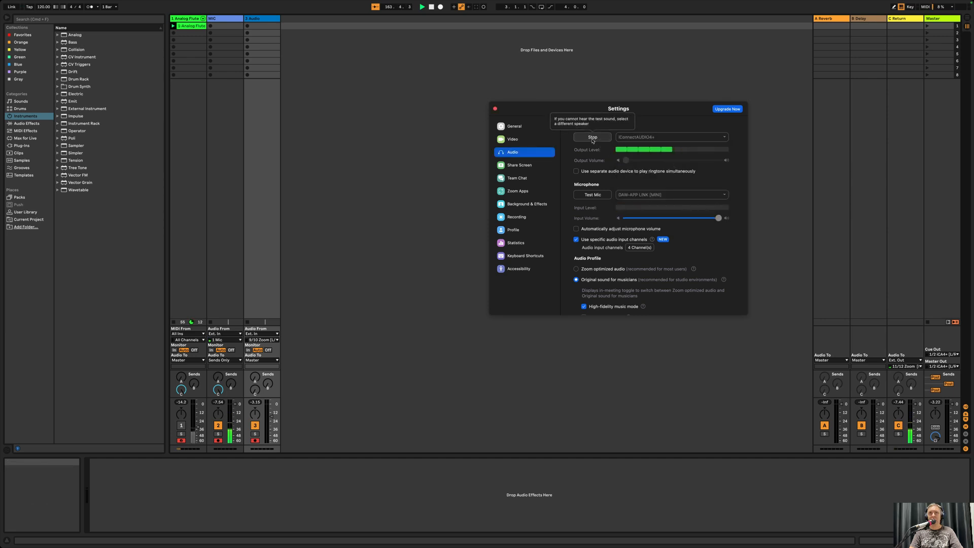
pyautogui.click(593, 137)
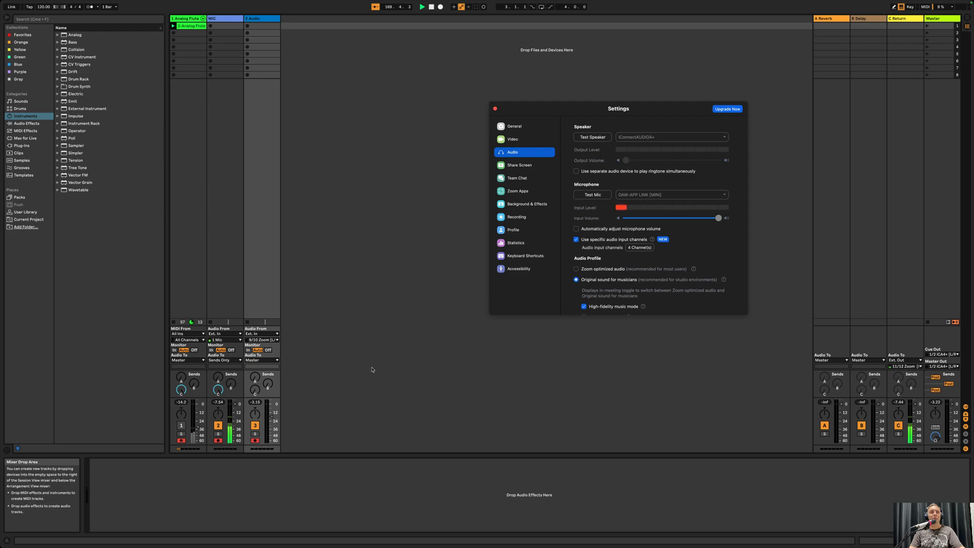
# Return to Loopback, turn on the zoom.us source in DAW-APP LINK [MINI], and expand its options
pyautogui.hotkey('ctrl', 'Left')
pyautogui.click(154, 183)
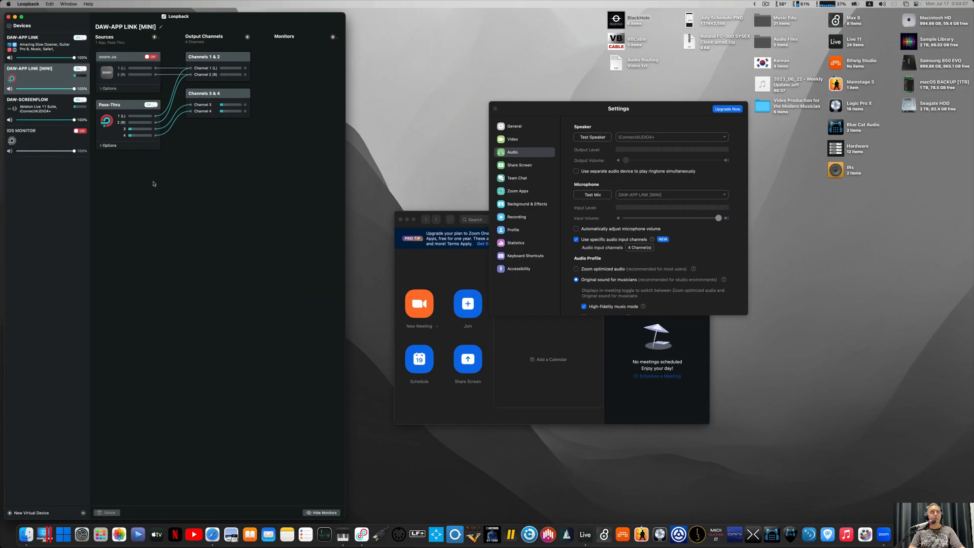
pyautogui.click(50, 86)
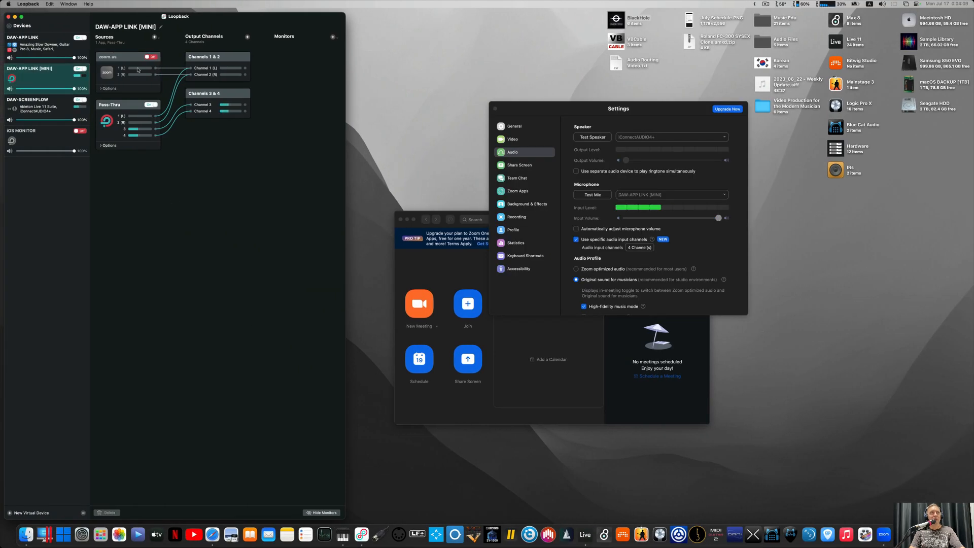
pyautogui.click(154, 38)
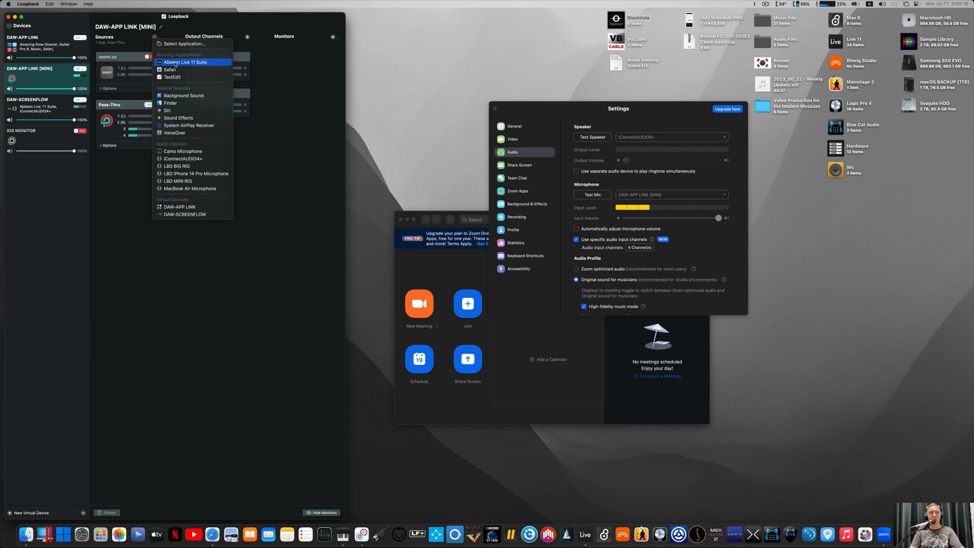
pyautogui.click(151, 57)
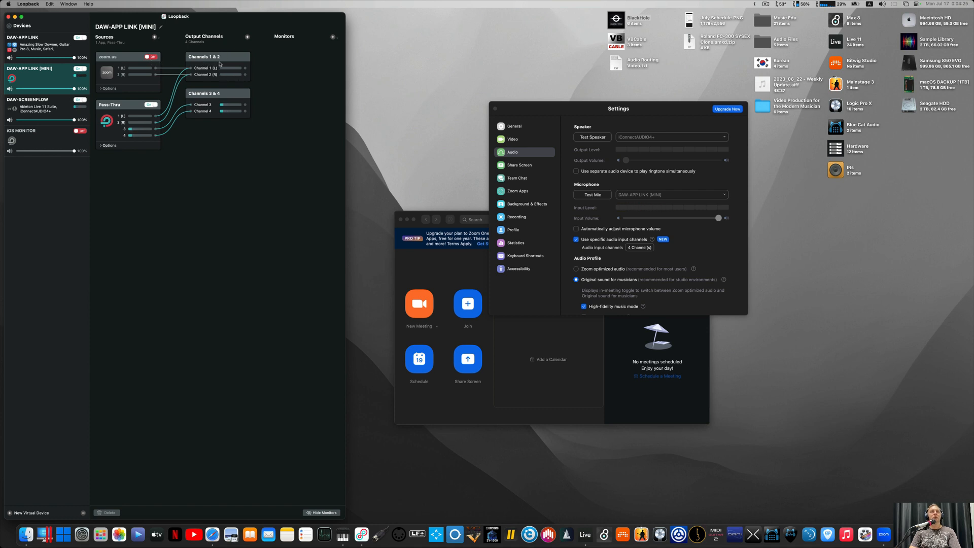
pyautogui.click(151, 57)
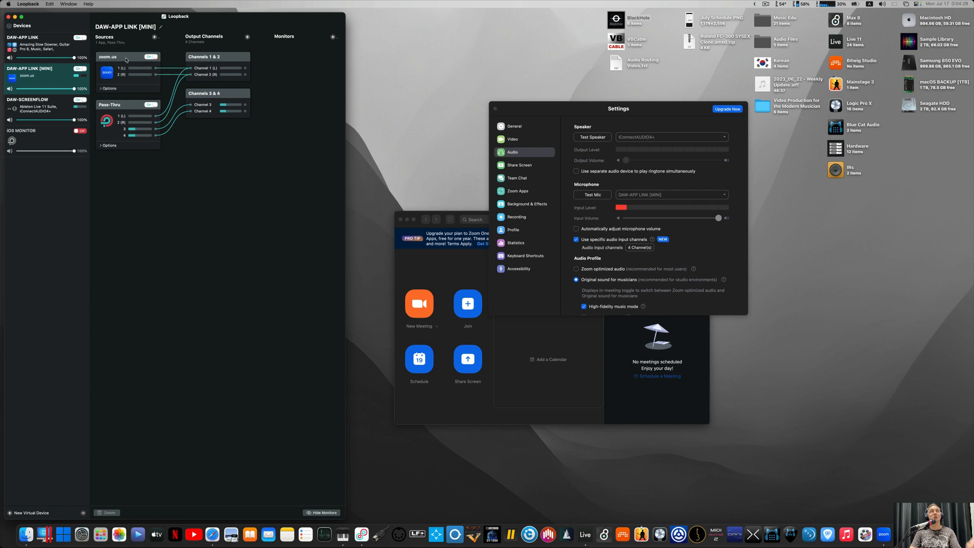
pyautogui.click(101, 88)
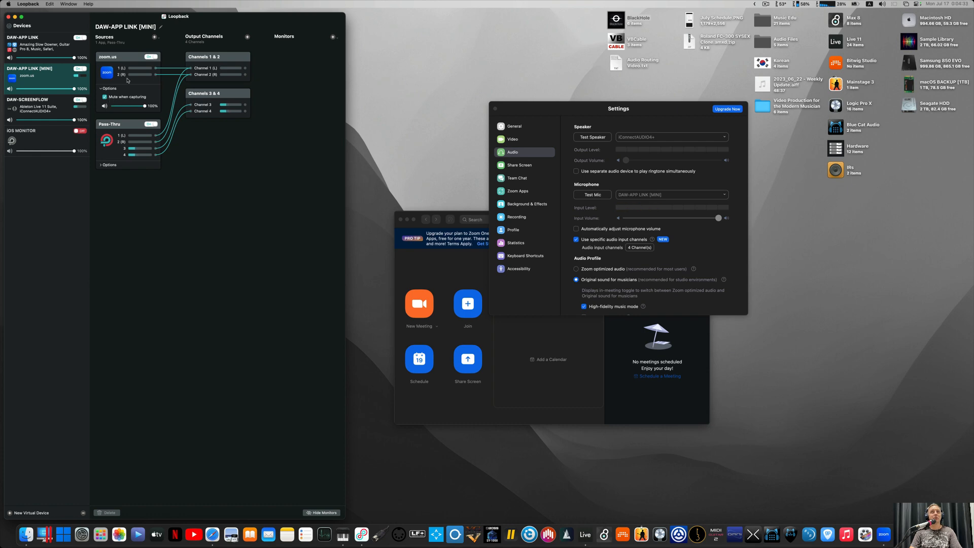
# Play Zoom's test sound and check its signal on Live's third audio track, toggling the track's activator off and on
pyautogui.click(593, 138)
pyautogui.press('super+Tab')
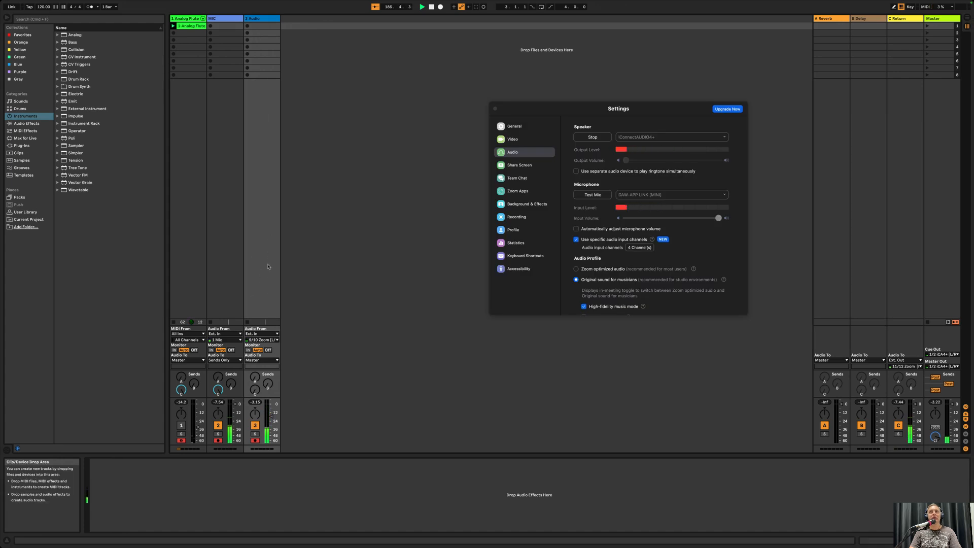
pyautogui.click(255, 425)
pyautogui.click(255, 425)
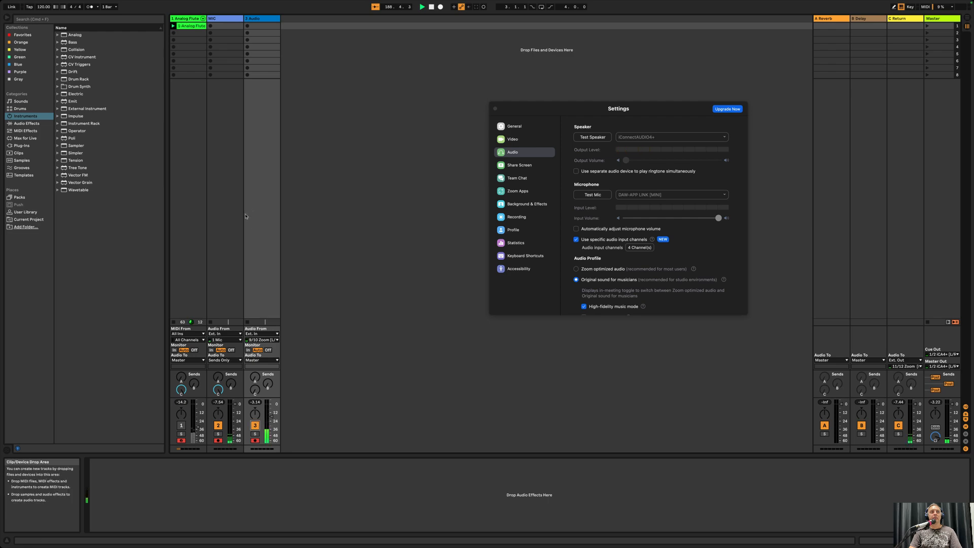
# Disable Mute when capturing for the zoom.us source in Loopback and play Zoom's speaker test again
pyautogui.hotkey('ctrl', 'Left')
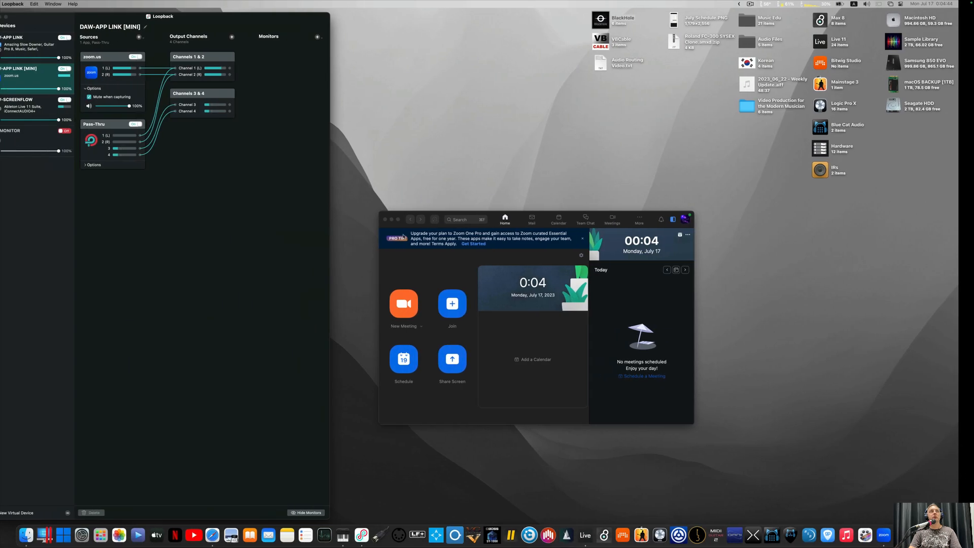
pyautogui.click(104, 96)
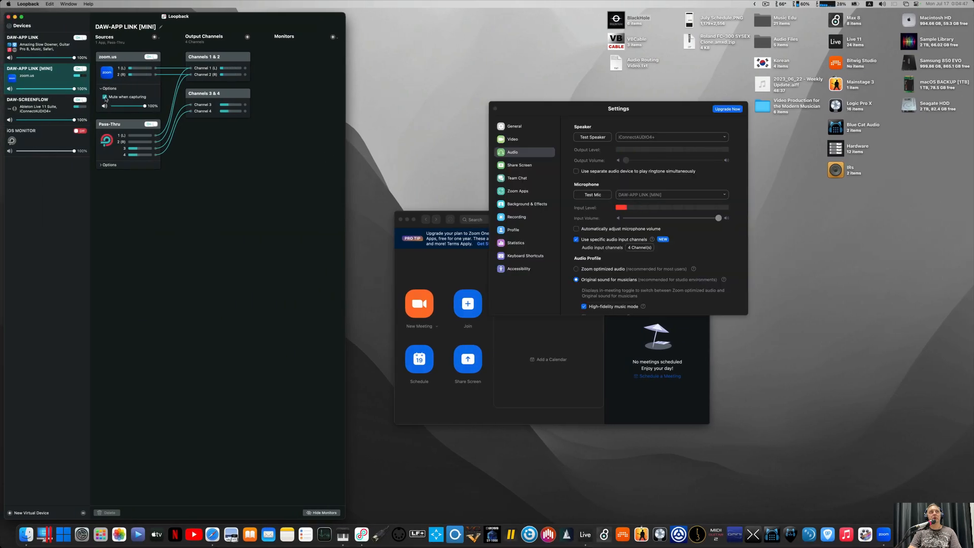
pyautogui.hotkey('ctrl', 'Right')
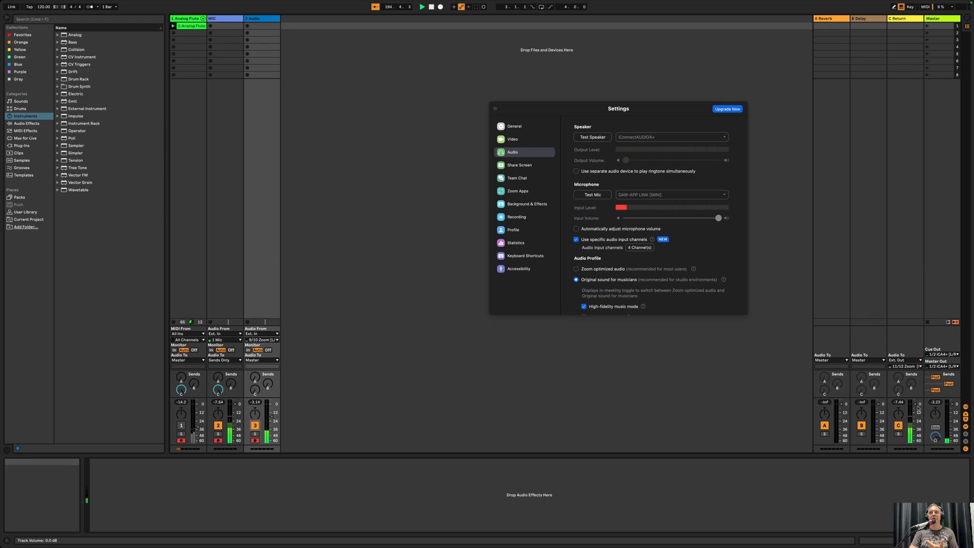
pyautogui.hotkey('ctrl', 'Left')
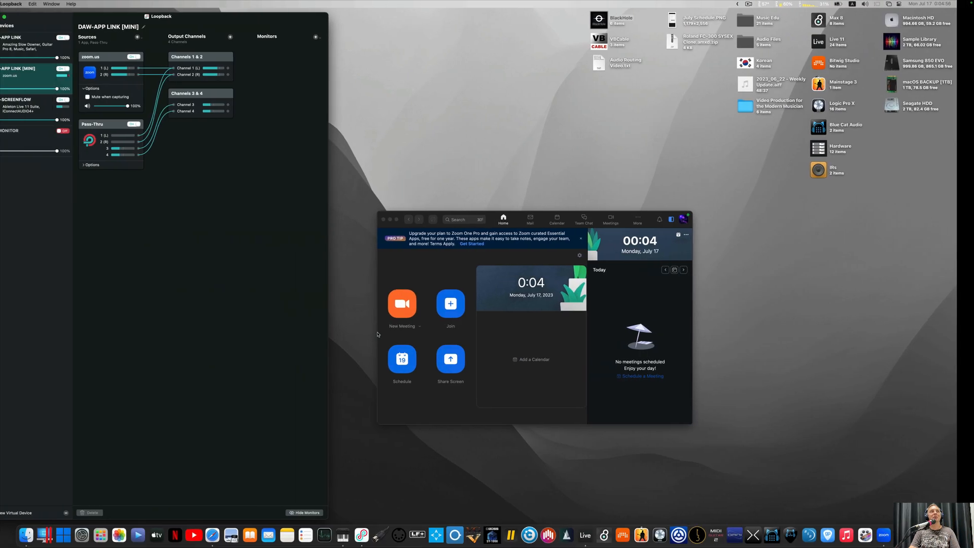
pyautogui.click(590, 137)
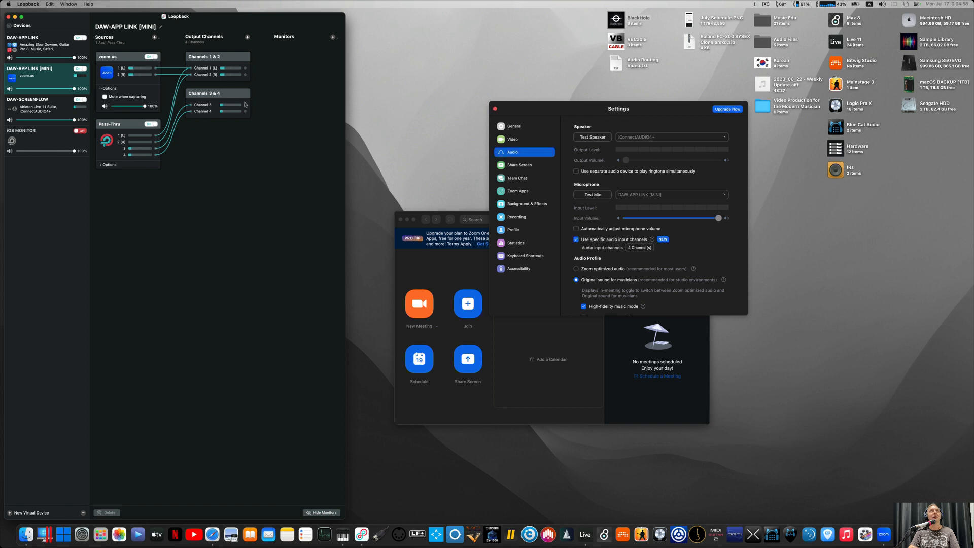
pyautogui.click(105, 97)
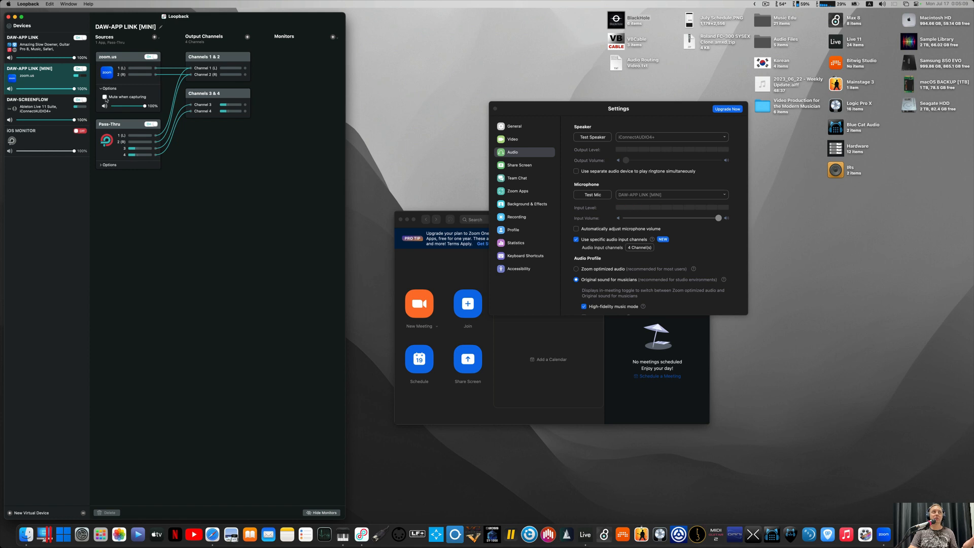
pyautogui.click(593, 139)
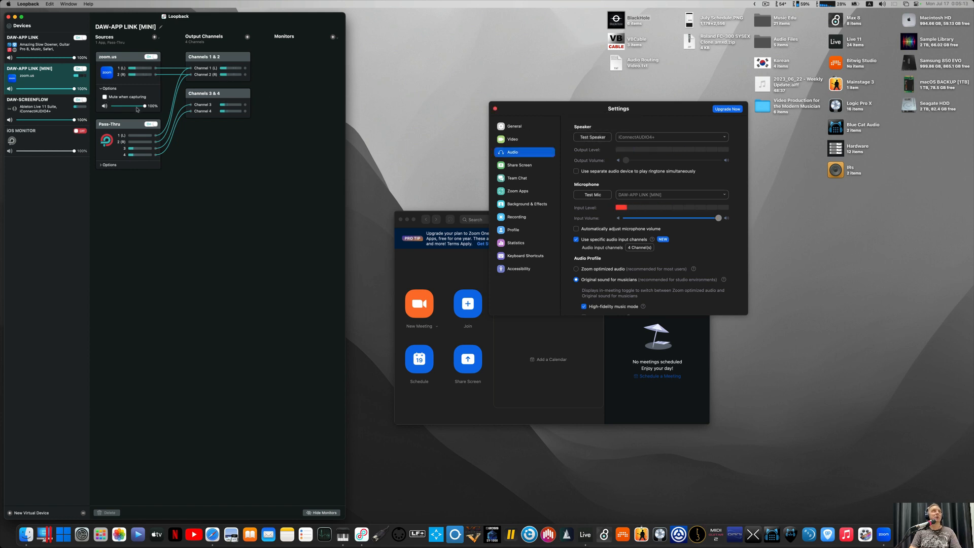
# Turn off the zoom.us source in Loopback and set Zoom's speaker back to DAW-APP LINK [MINI]
pyautogui.click(150, 57)
pyautogui.click(697, 135)
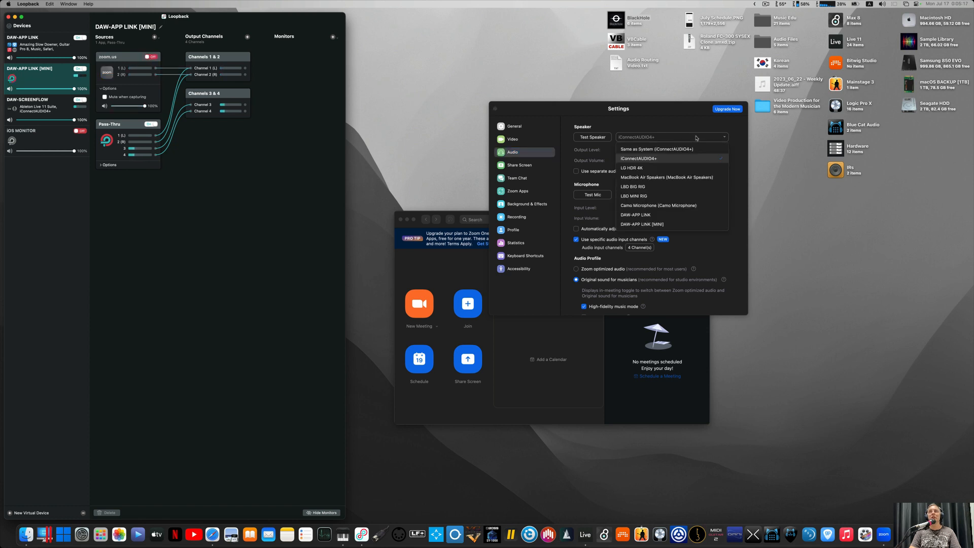
pyautogui.click(659, 228)
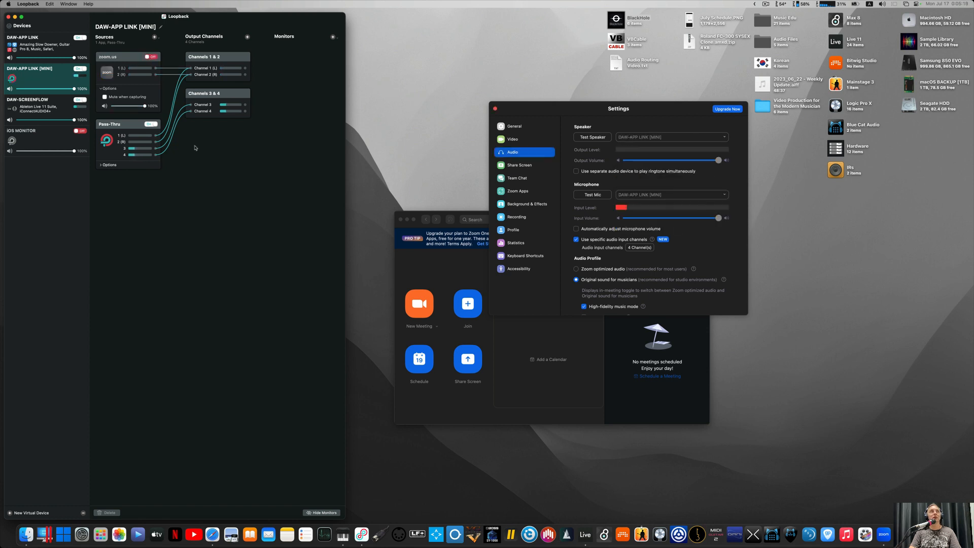
# Collapse the zoom.us source options, close Zoom's settings, and quit Zoom
pyautogui.click(101, 88)
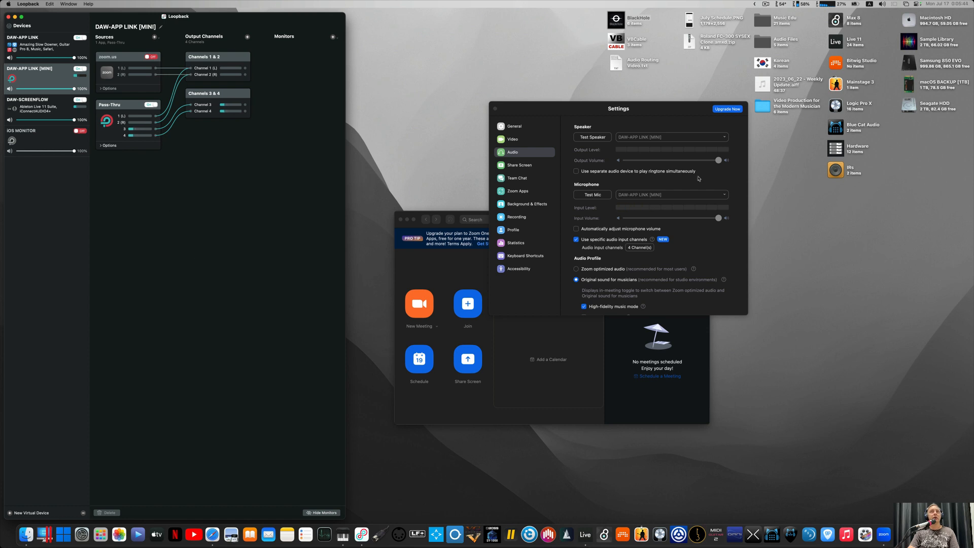
pyautogui.click(495, 108)
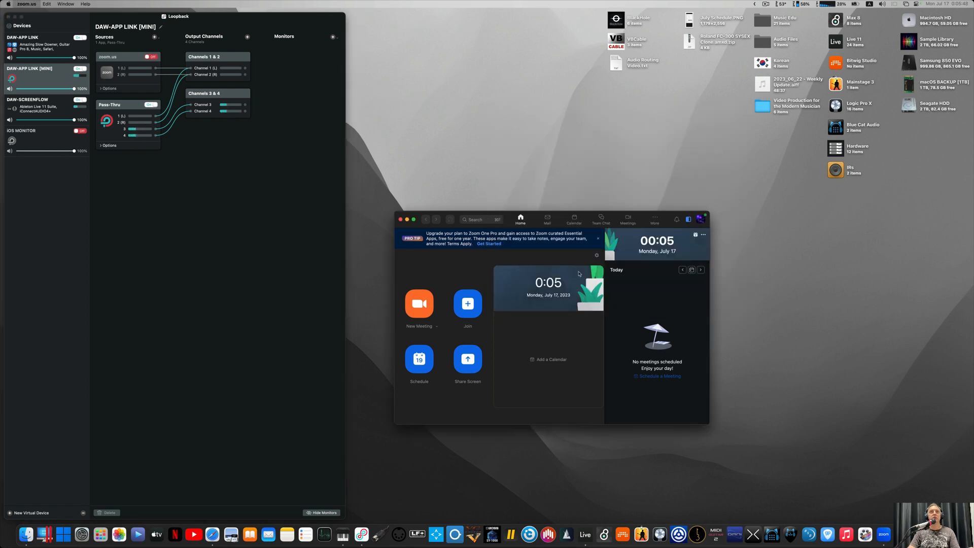
pyautogui.press('super+q')
# Switch to Audio MIDI Setup, select LBD BIG RIG, expand its subdevices, and enlarge the channel area to show all assignments
pyautogui.hotkey('ctrl', 'Right')
pyautogui.hotkey('ctrl', 'Right')
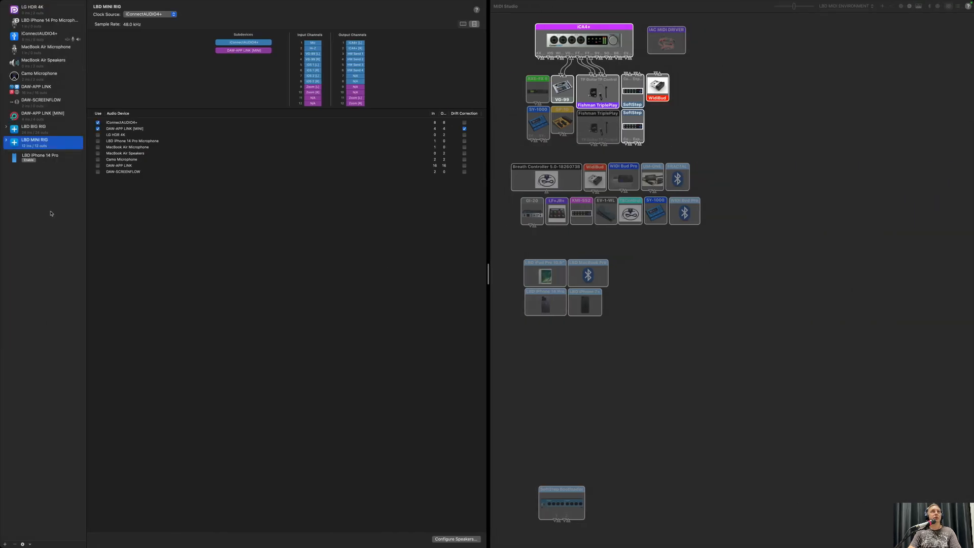
pyautogui.click(39, 133)
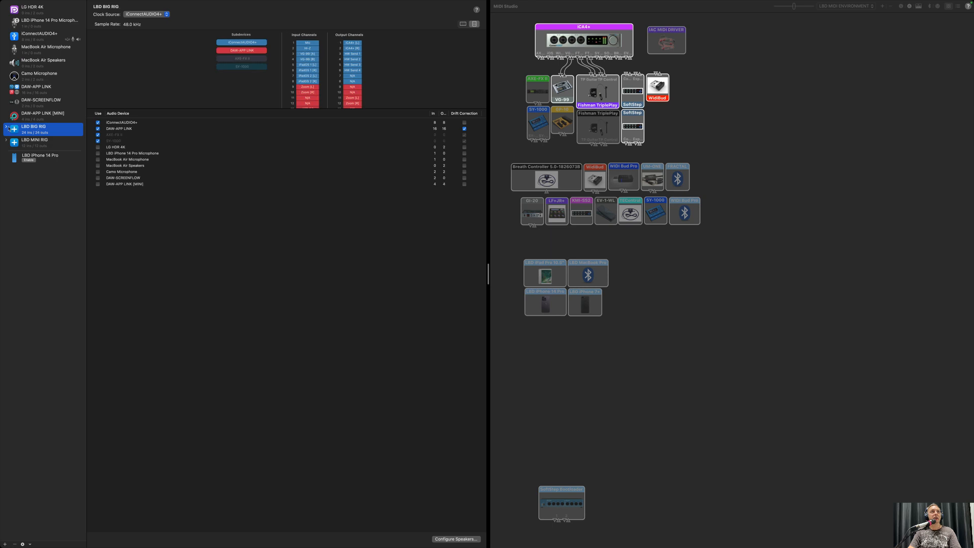
pyautogui.click(6, 128)
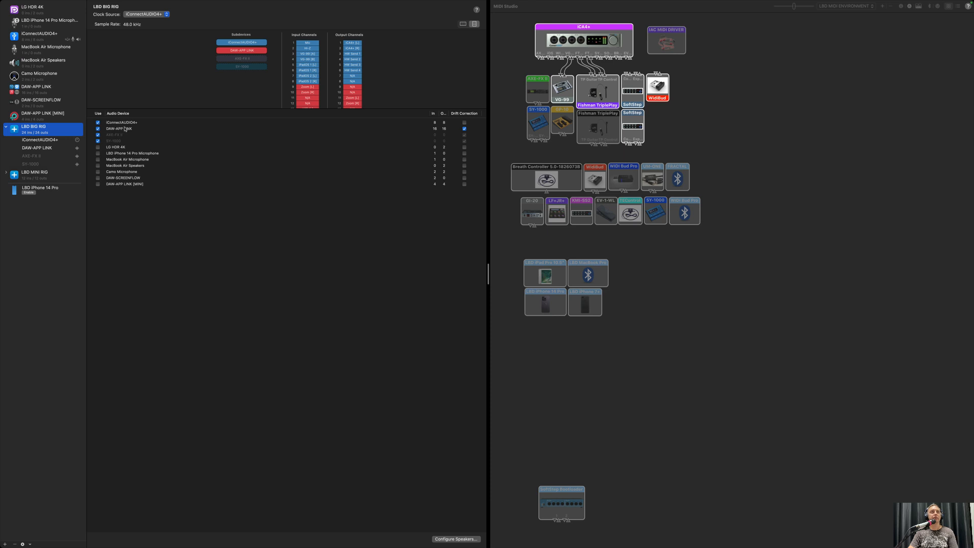
pyautogui.moveTo(274, 109); pyautogui.dragTo(293, 342)
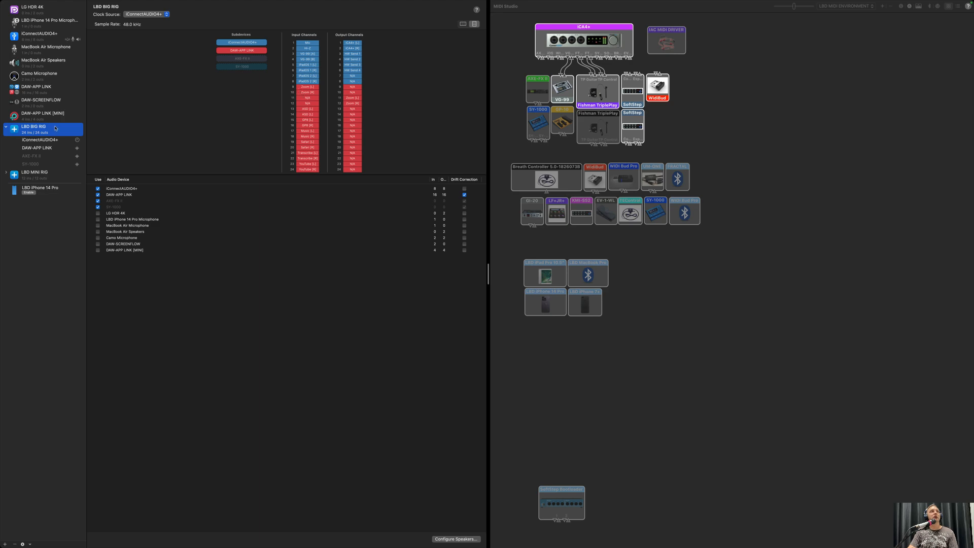
# View the DAW-APP LINK output channels in Audio MIDI Setup and return to the Loopback desktop
pyautogui.click(36, 89)
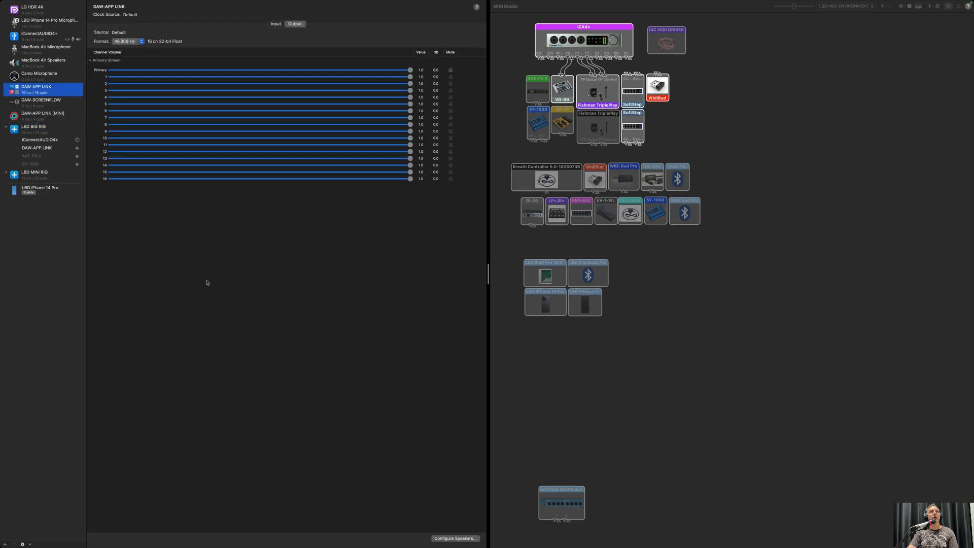
pyautogui.hotkey('ctrl', 'Left')
pyautogui.hotkey('ctrl', 'Left')
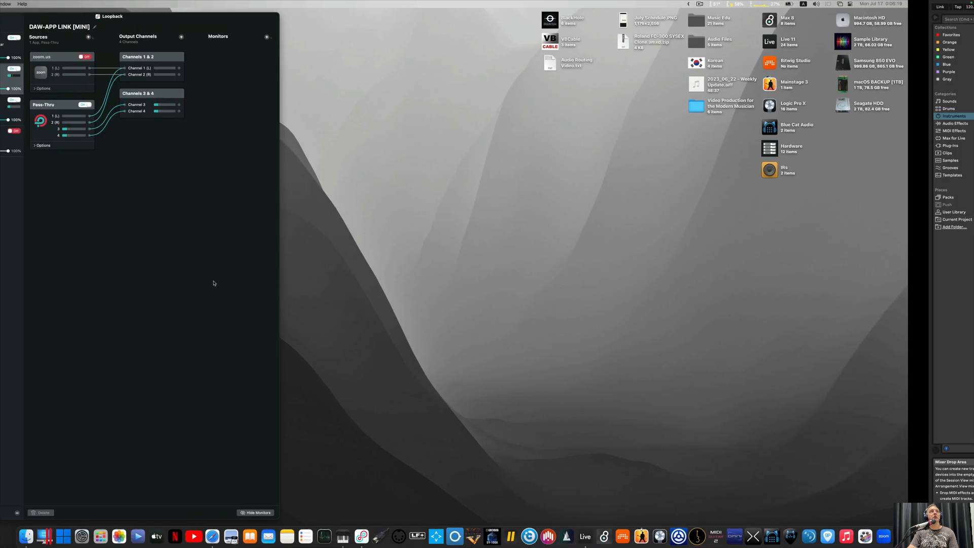
# Select the DAW-APP LINK device in Loopback and look through its sources down to Pass-Thru
pyautogui.click(33, 53)
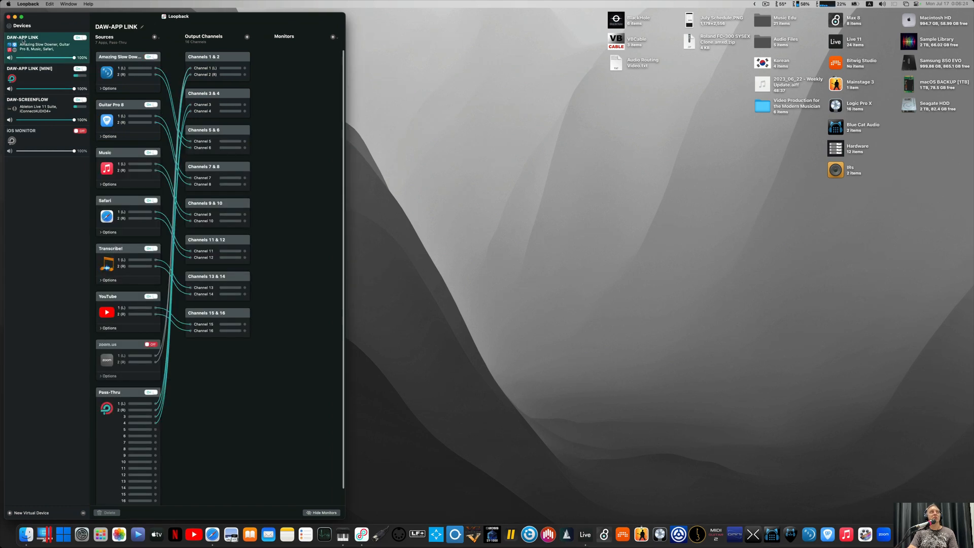
pyautogui.scroll(-2, 133, 284)
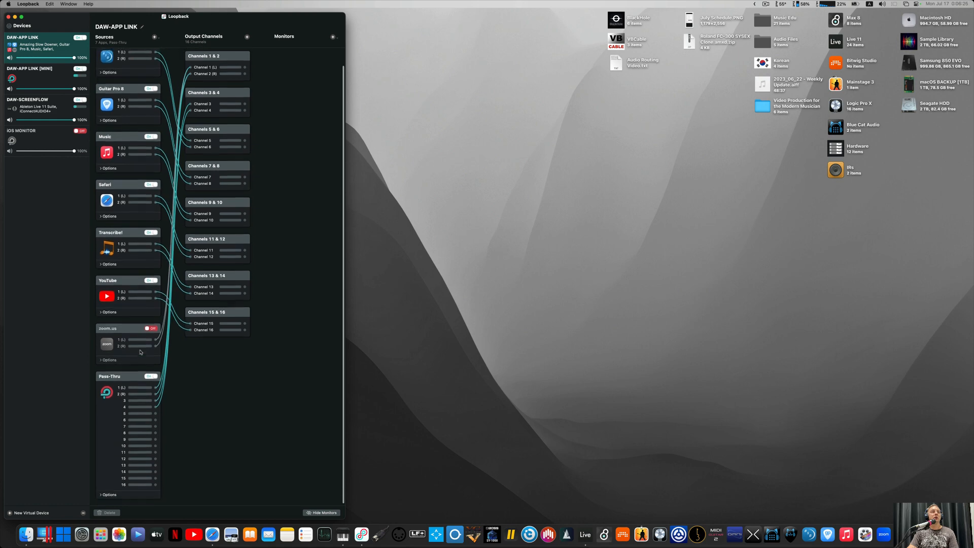
pyautogui.scroll(3, 125, 264)
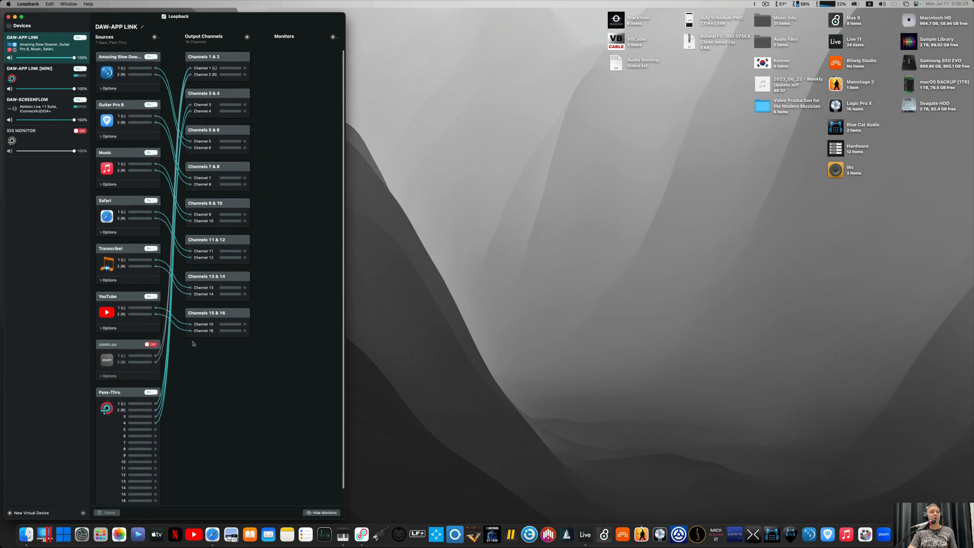
# Switch to Audio MIDI Setup, select LBD BIG RIG, show its channels vertically, and enlarge the channel area to show all assignments
pyautogui.hotkey('ctrl', 'Right')
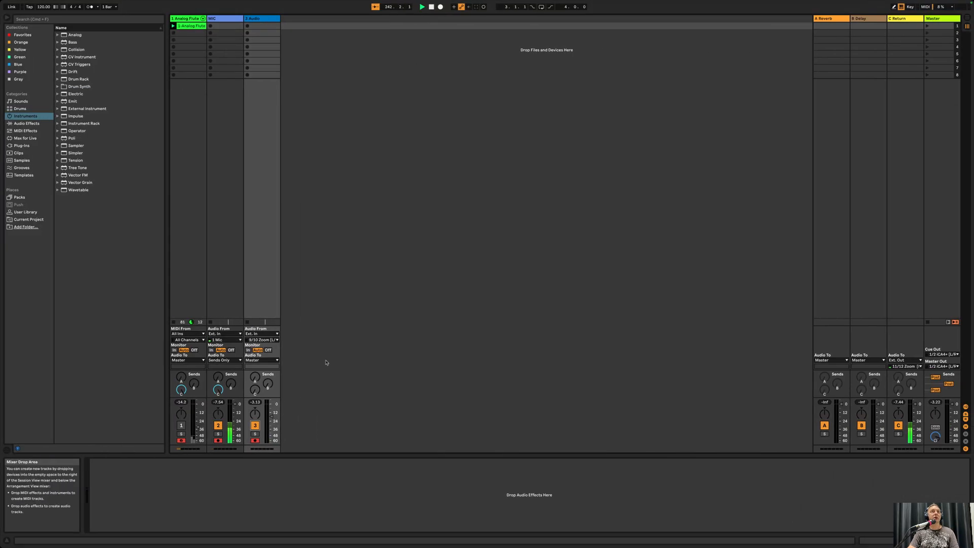
pyautogui.hotkey('ctrl', 'Right')
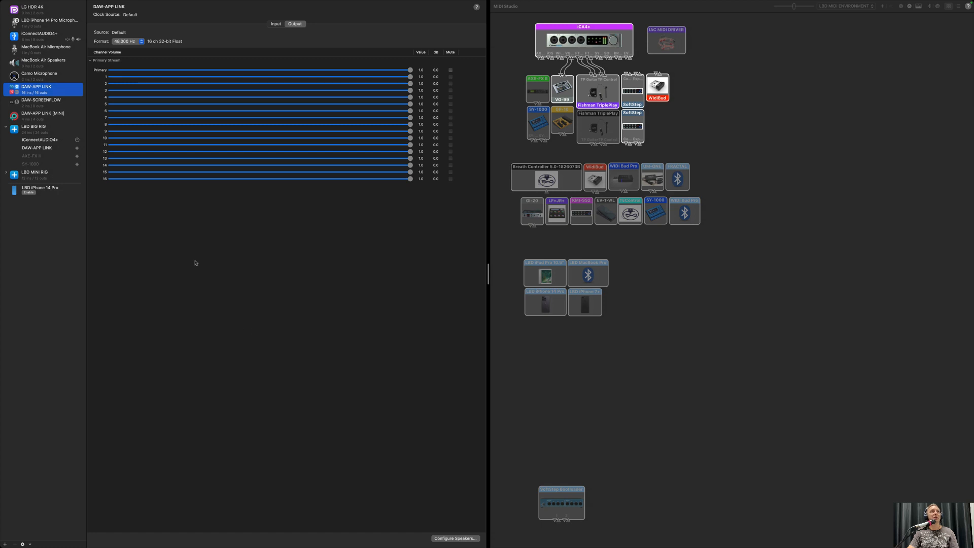
pyautogui.click(35, 127)
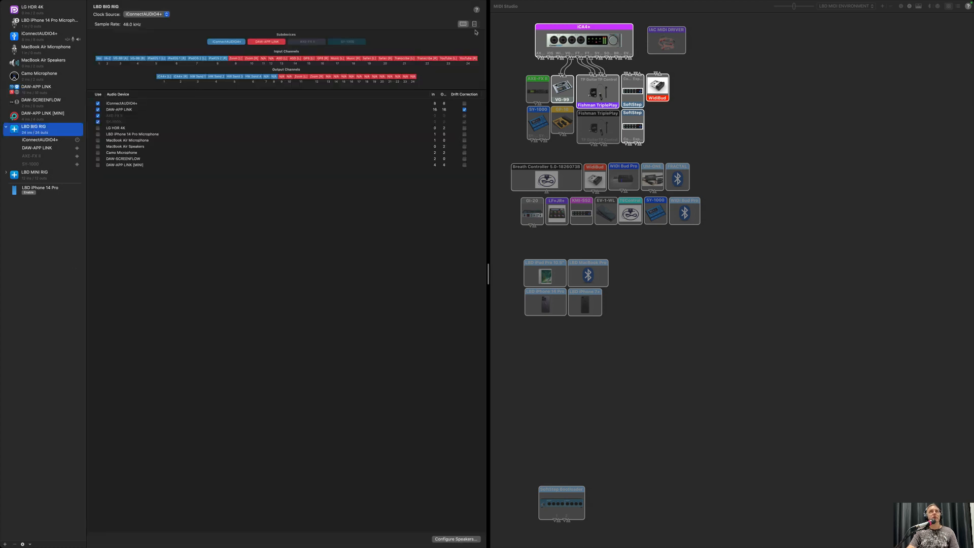
pyautogui.click(475, 24)
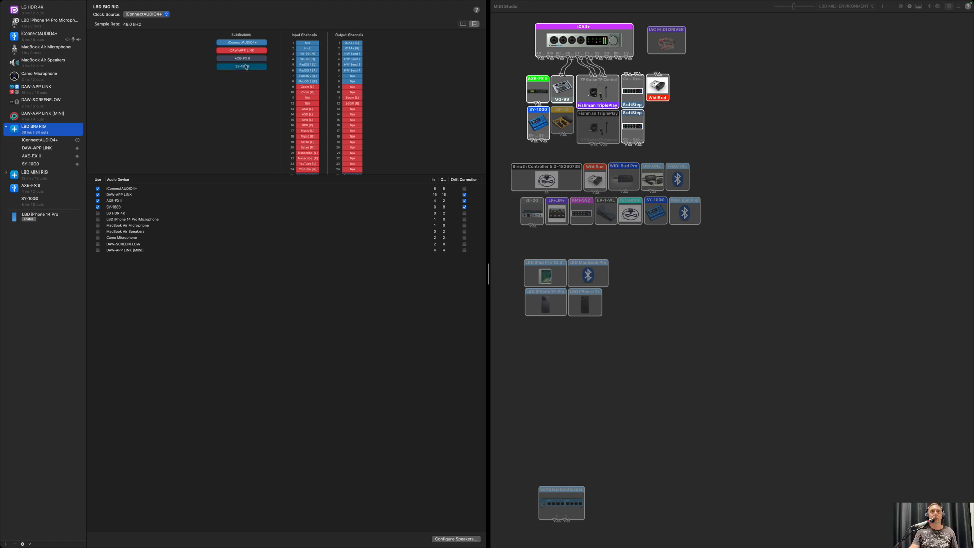
pyautogui.moveTo(233, 175); pyautogui.dragTo(243, 241)
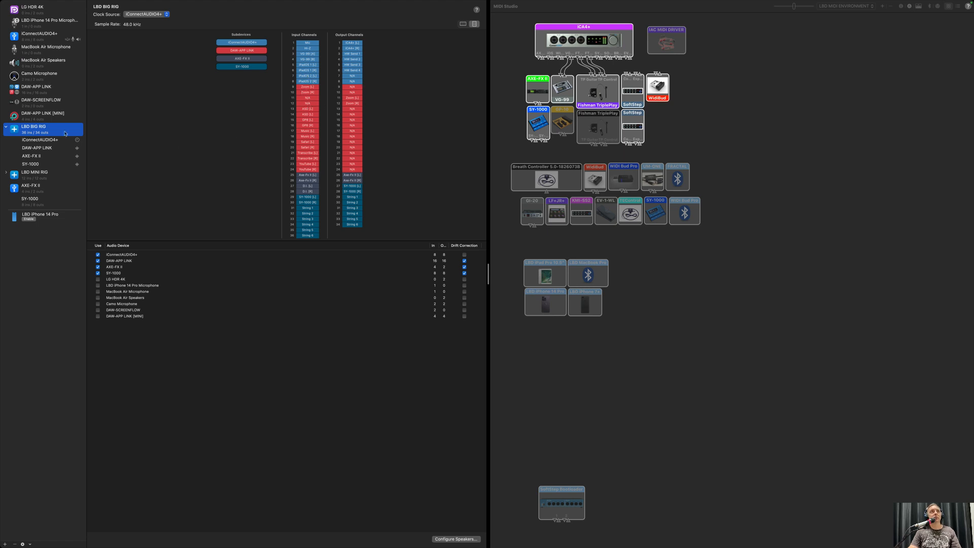
# View DAW-APP LINK [MINI] in Audio MIDI Setup, then return to LBD BIG RIG with its channels listed vertically
pyautogui.click(49, 117)
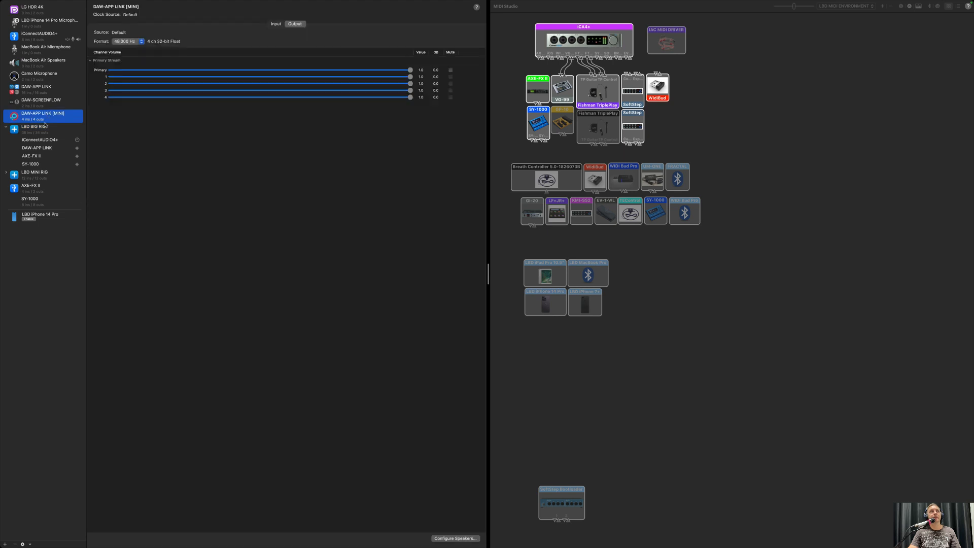
pyautogui.click(45, 125)
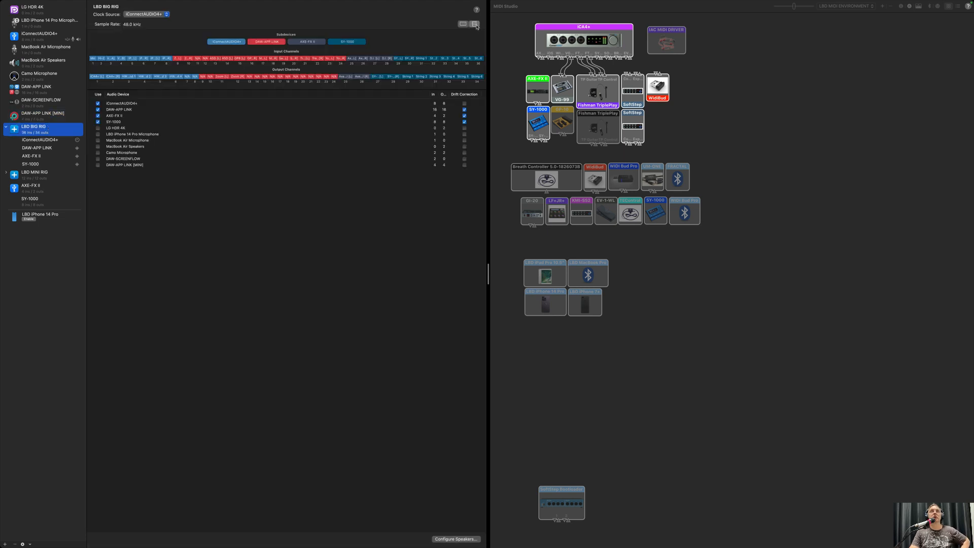
pyautogui.click(475, 25)
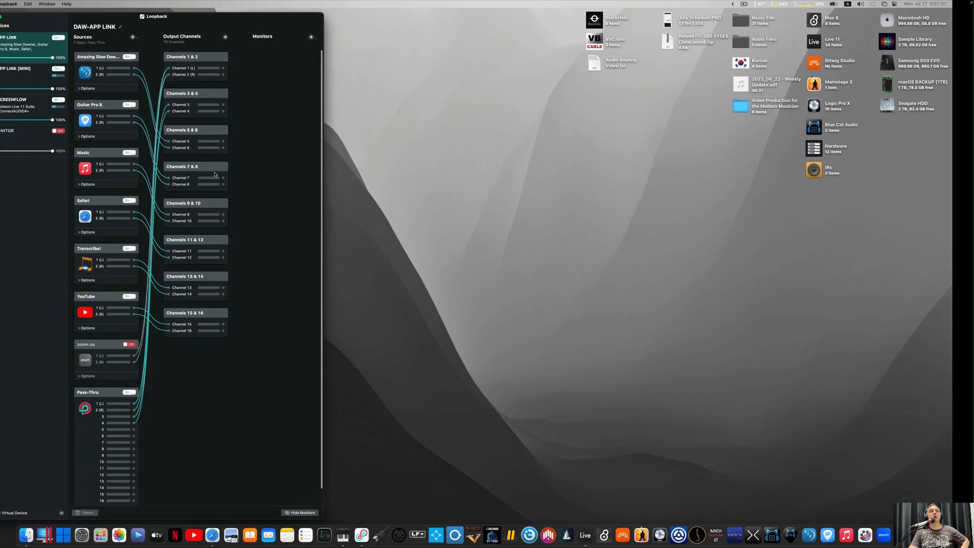
# Switch to Loopback and highlight the DAW-APP LINK sources: Amazing Slow Downer, Transcribe!, Guitar Pro 8, Music, Safari, YouTube, and zoom.us
pyautogui.scroll(-3, 152, 154)
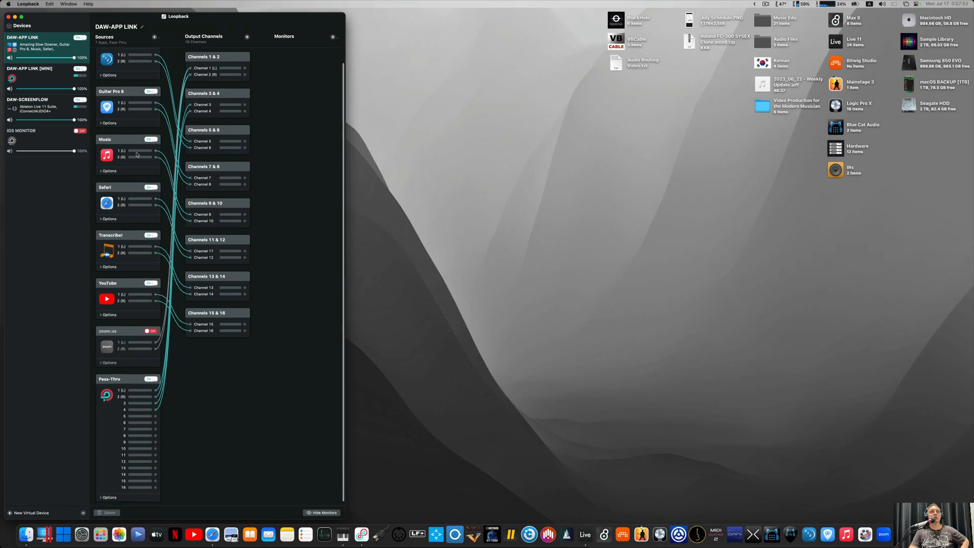
pyautogui.scroll(3, 137, 154)
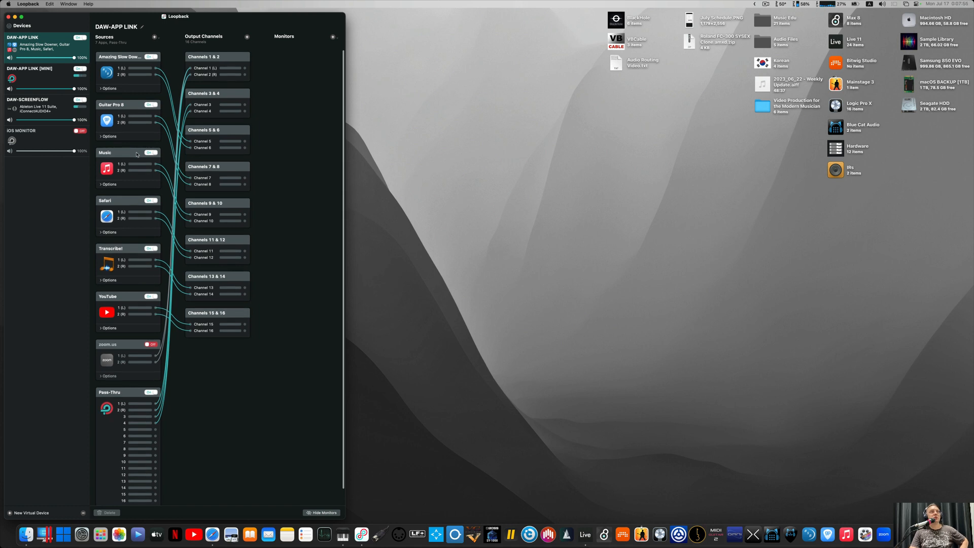
pyautogui.click(127, 59)
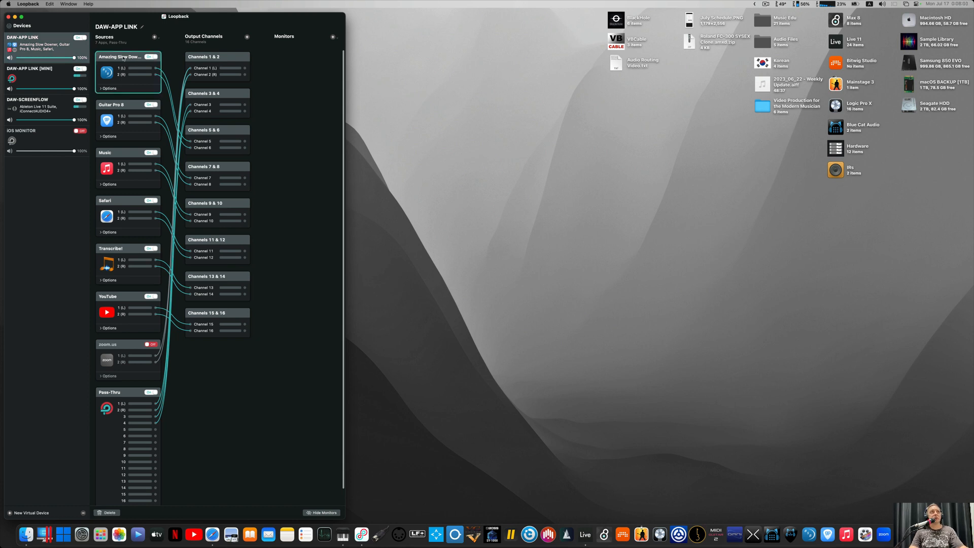
pyautogui.click(119, 257)
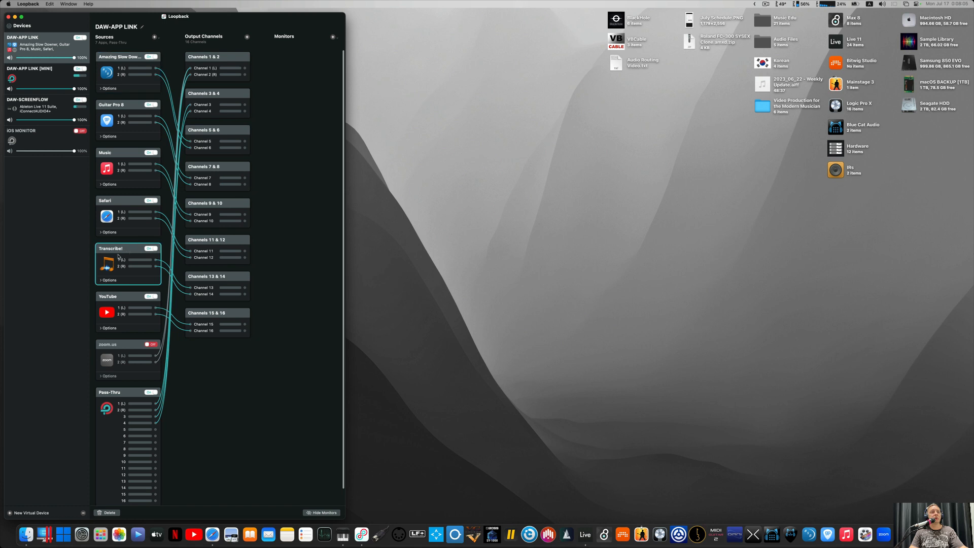
pyautogui.click(122, 60)
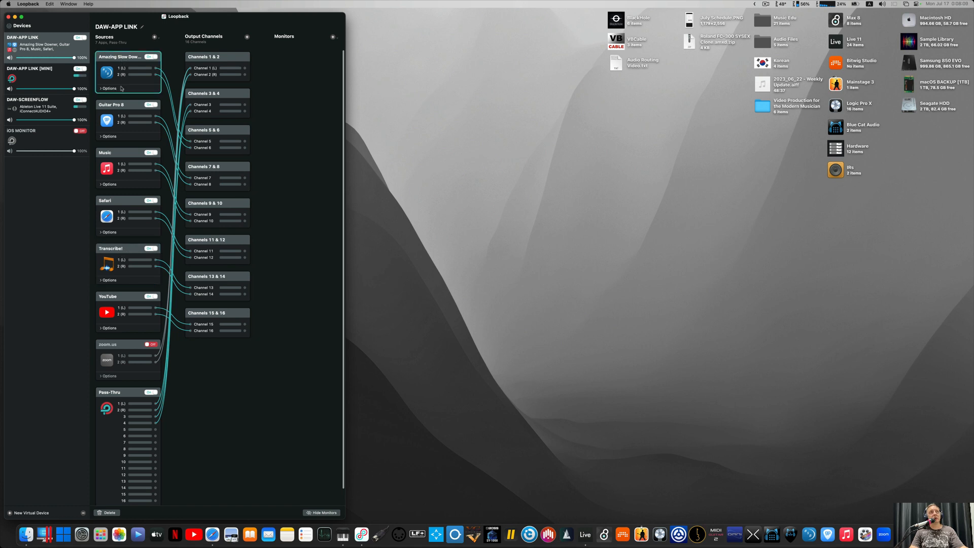
pyautogui.click(124, 105)
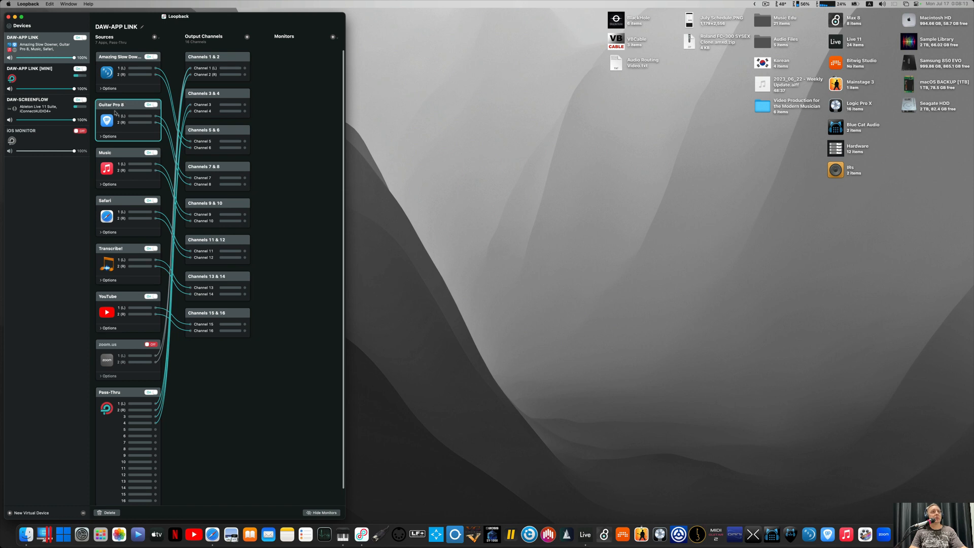
pyautogui.click(122, 156)
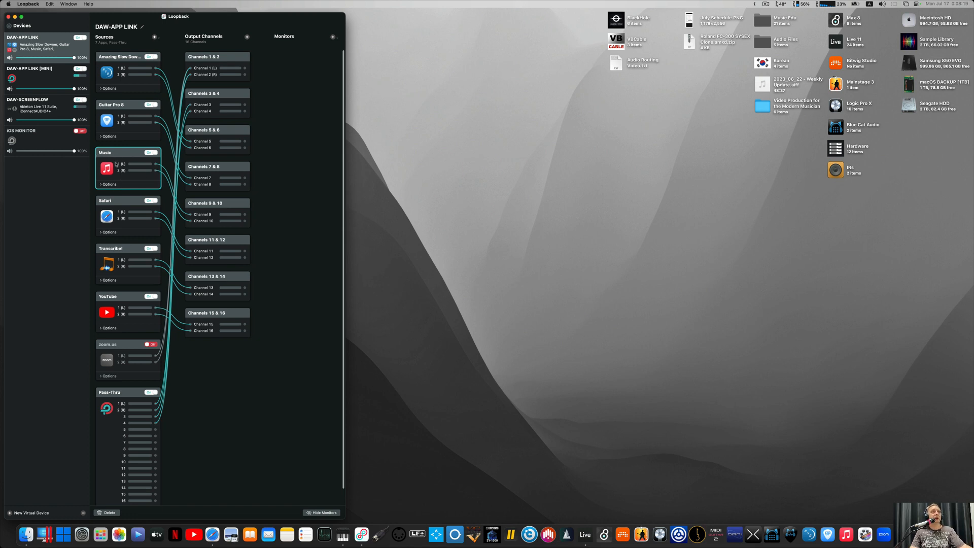
pyautogui.click(121, 202)
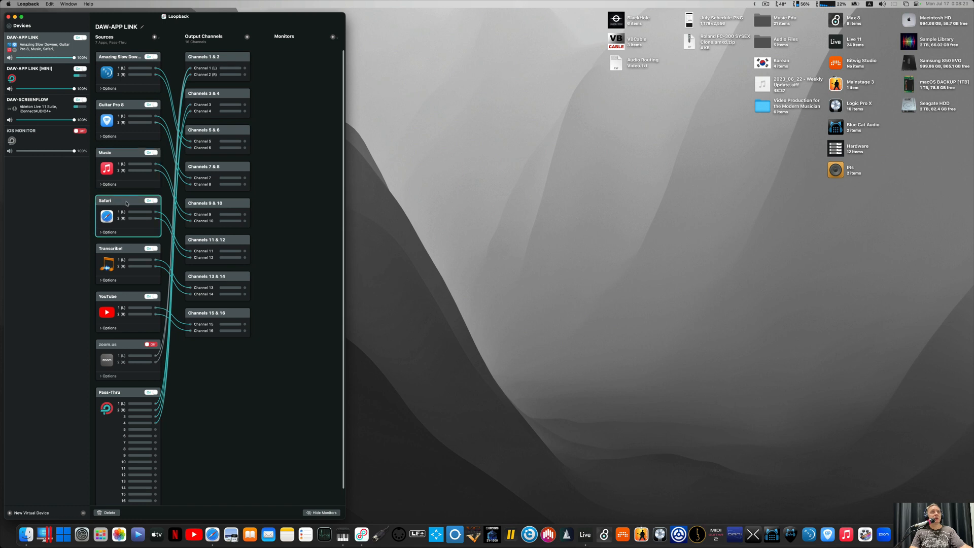
pyautogui.click(111, 294)
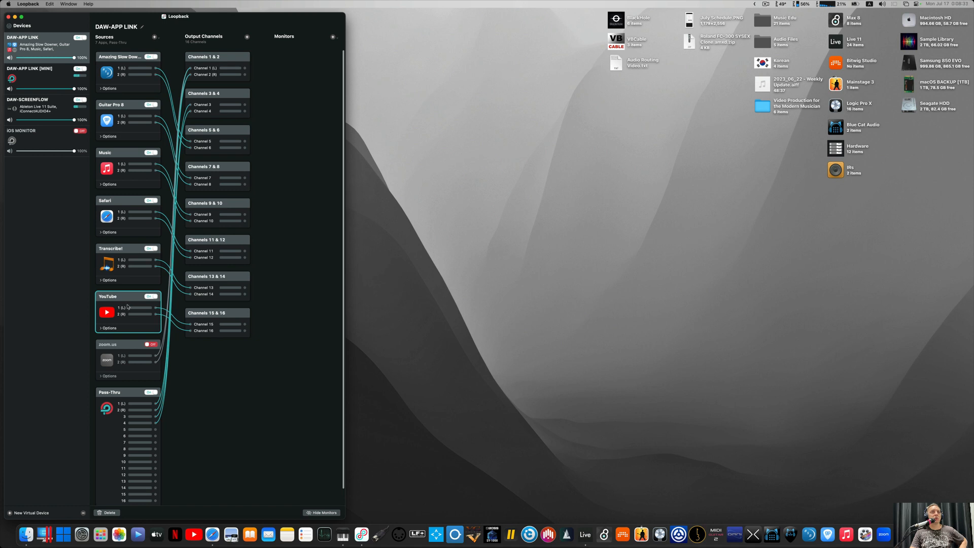
pyautogui.scroll(-2, 129, 431)
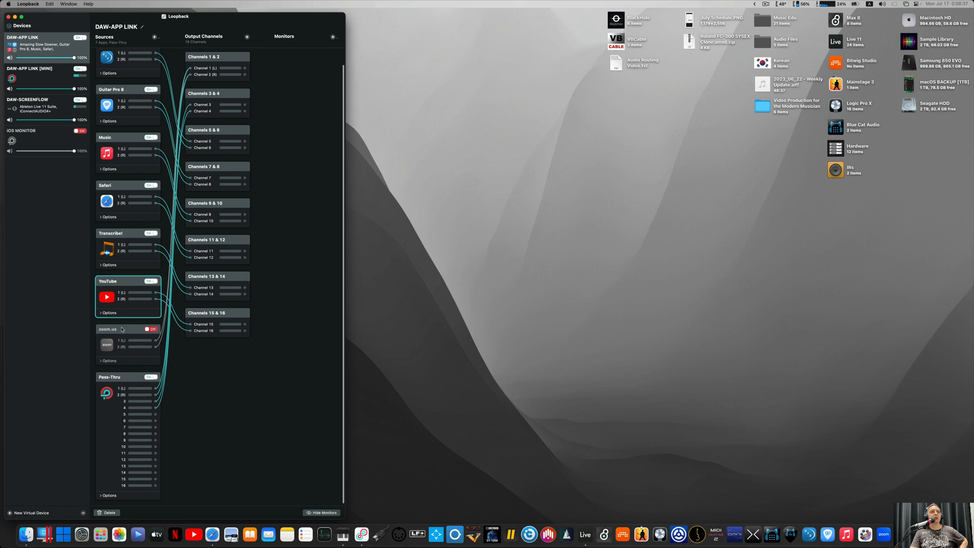
pyautogui.click(133, 341)
# Compare the zoom.us source and its output channel routing between DAW-APP LINK [MINI] and DAW-APP LINK, ending on DAW-APP LINK
pyautogui.click(34, 76)
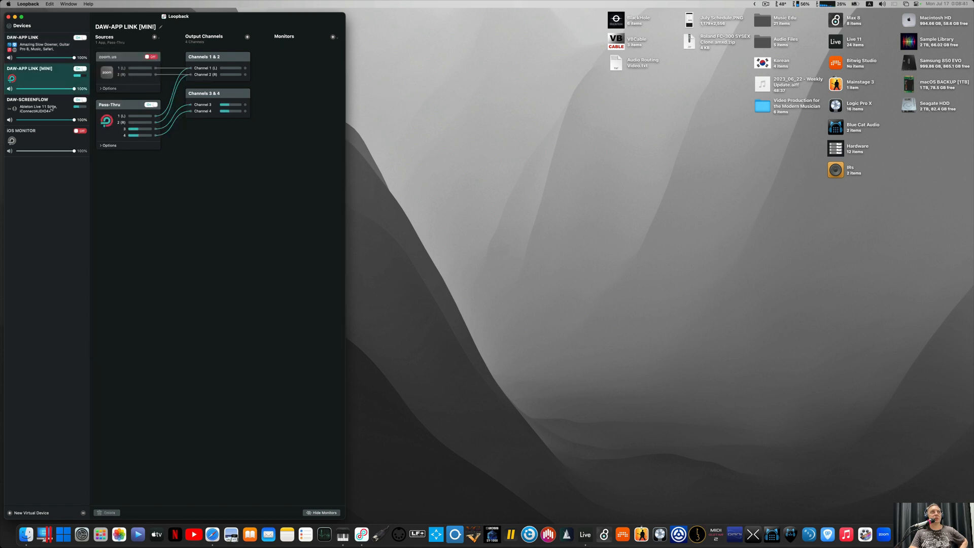
pyautogui.click(54, 47)
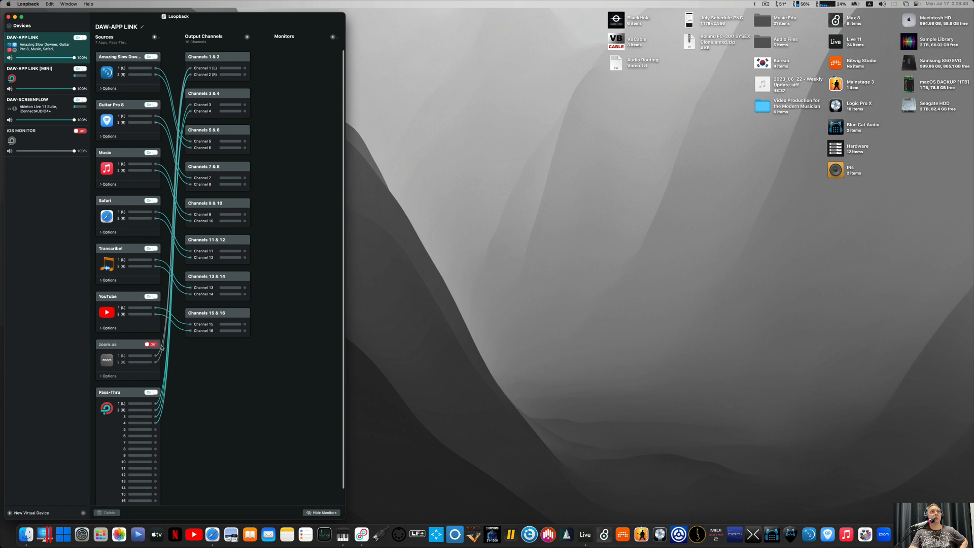
pyautogui.click(160, 347)
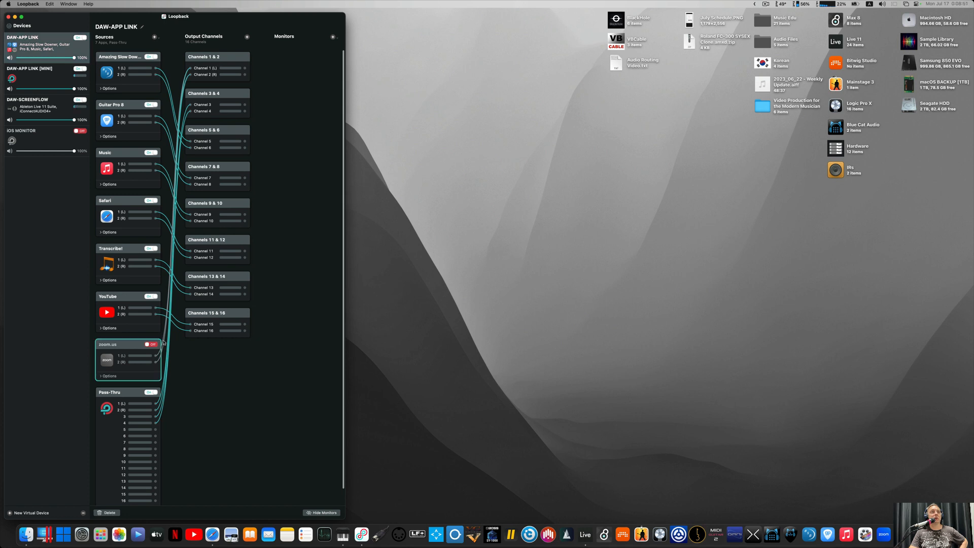
pyautogui.click(163, 341)
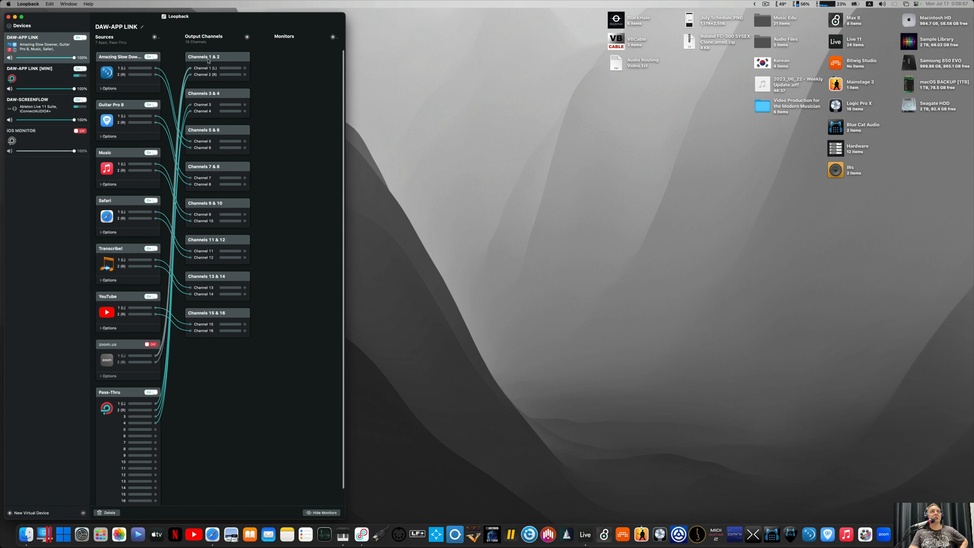
pyautogui.click(160, 354)
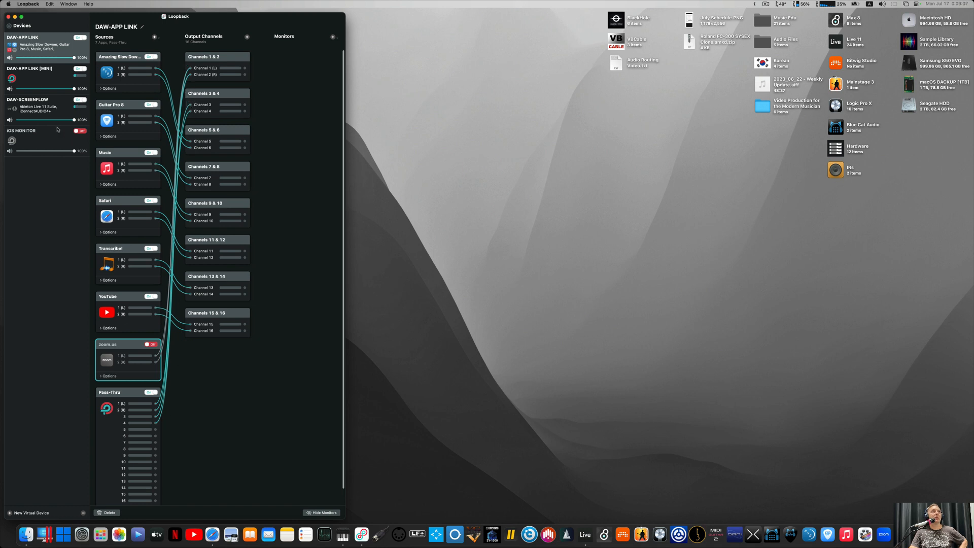
pyautogui.click(33, 71)
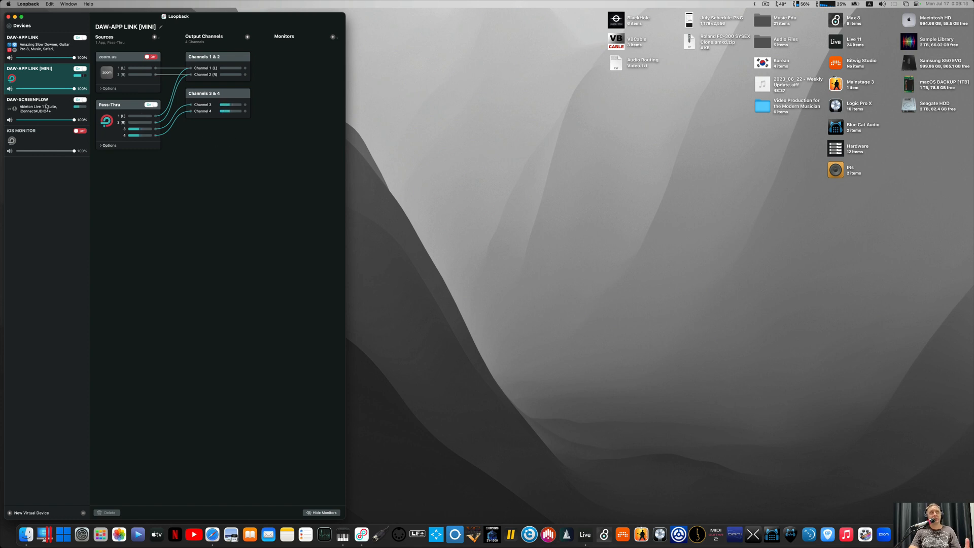
pyautogui.click(46, 39)
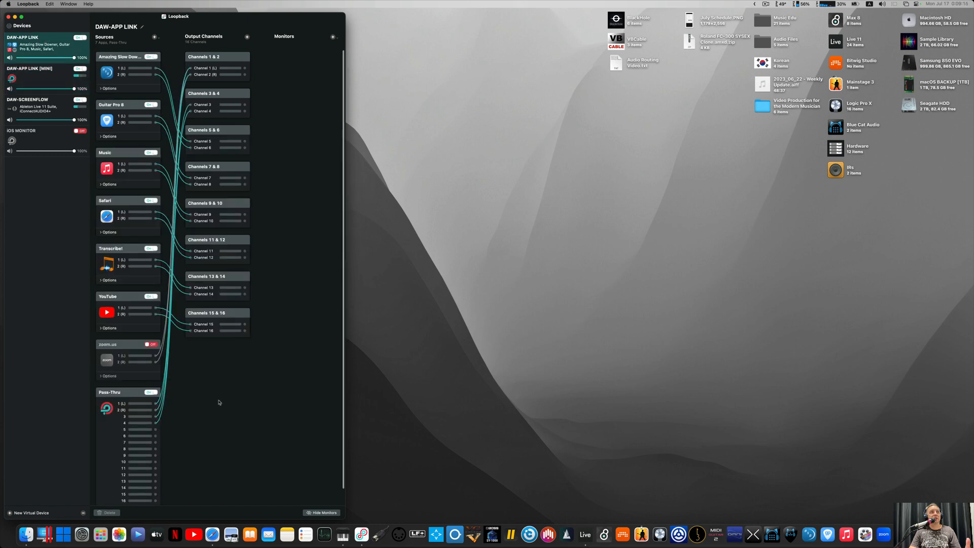
# Switch to Ableton Live and set both the audio output and input devices to LBD BIG RIG
pyautogui.hotkey('ctrl', 'Right')
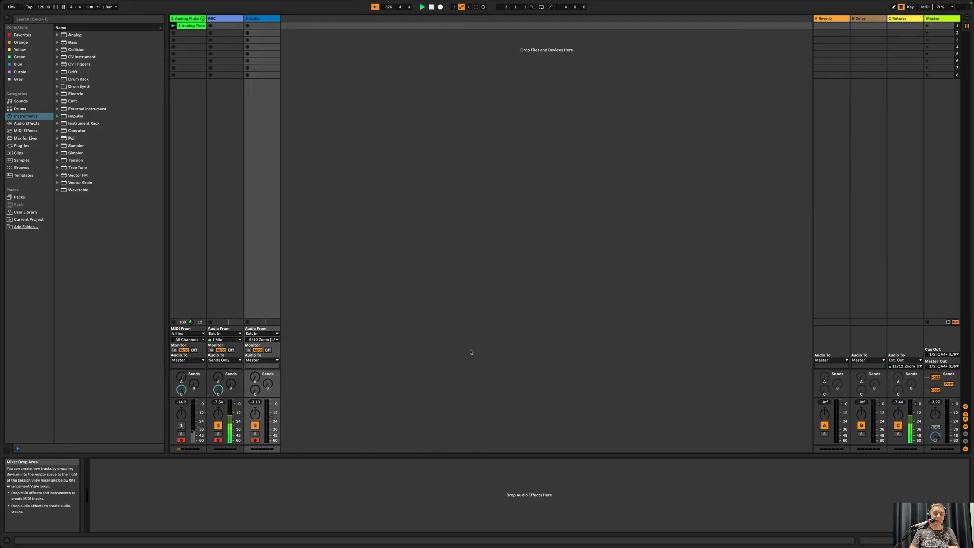
pyautogui.press('super+comma')
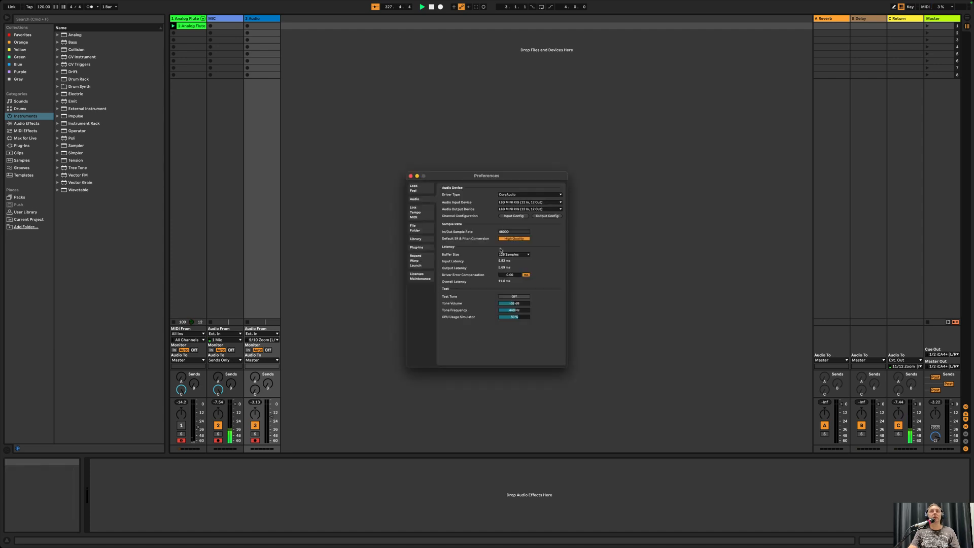
pyautogui.click(528, 208)
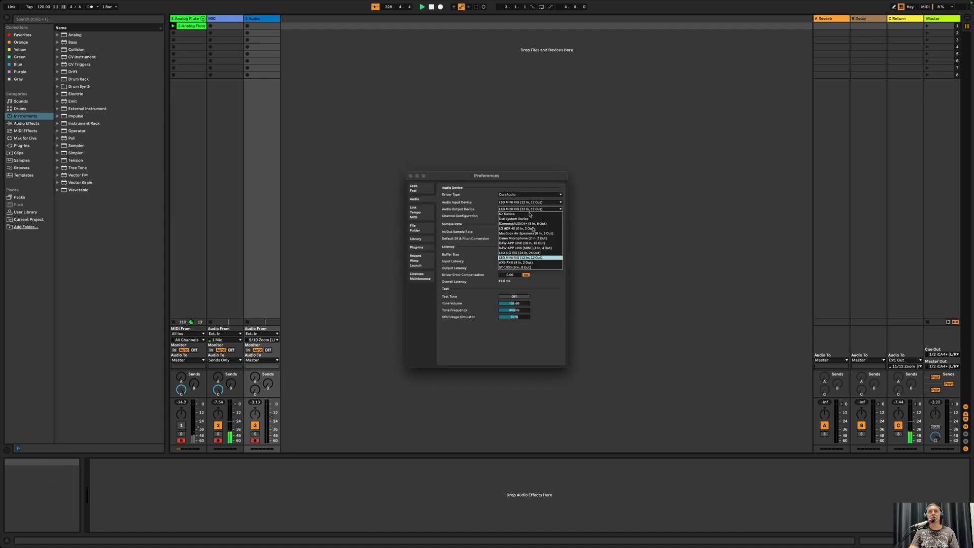
pyautogui.click(530, 253)
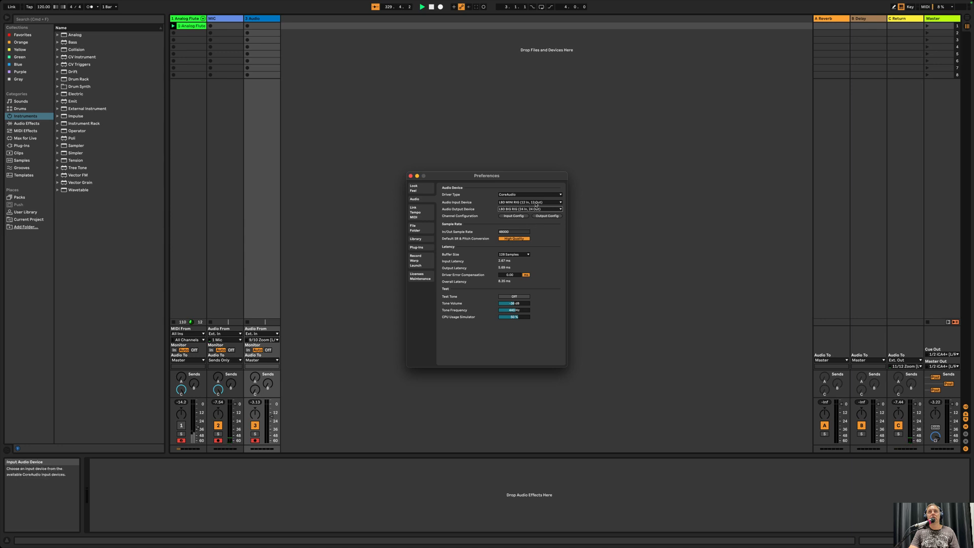
pyautogui.click(537, 203)
pyautogui.click(532, 248)
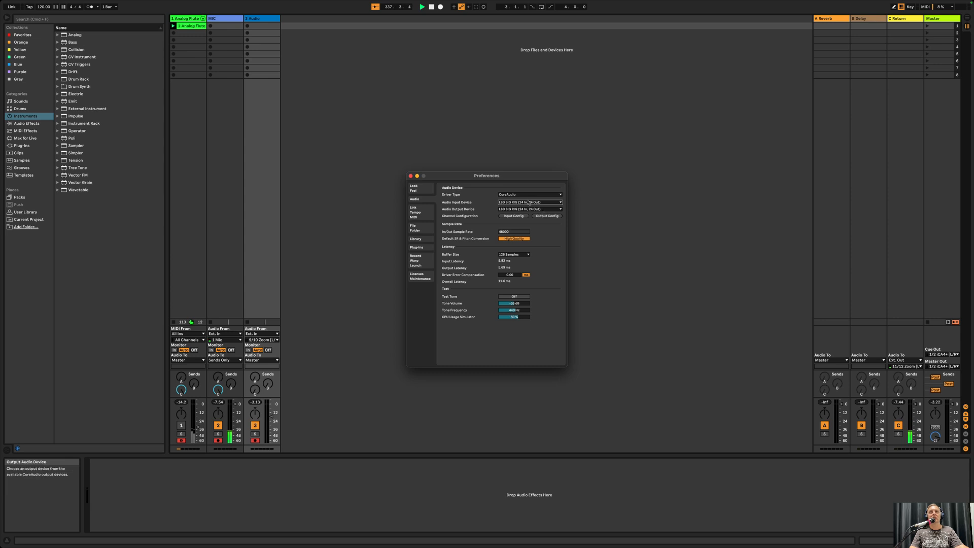
# Review the input and output channel configurations of the LBD BIG RIG device and close the preferences
pyautogui.click(513, 216)
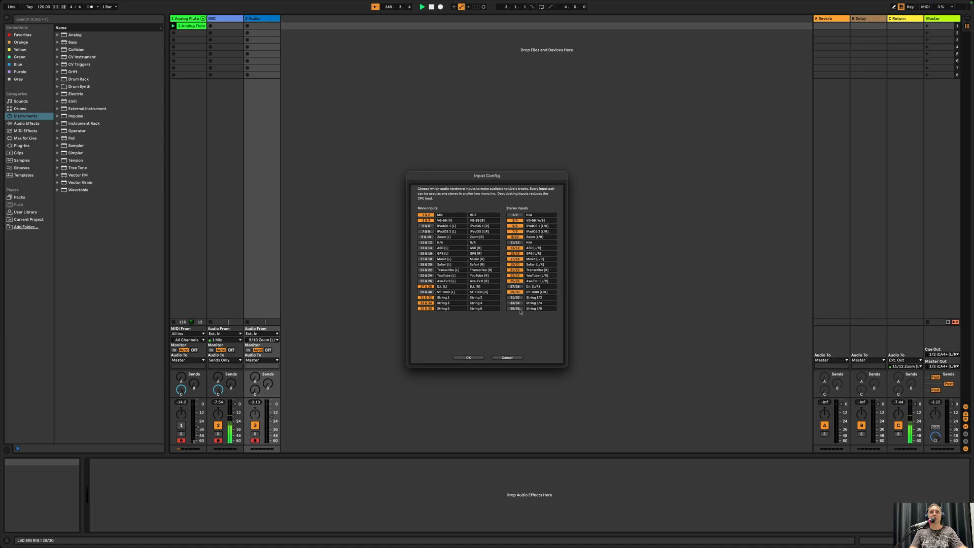
pyautogui.click(470, 357)
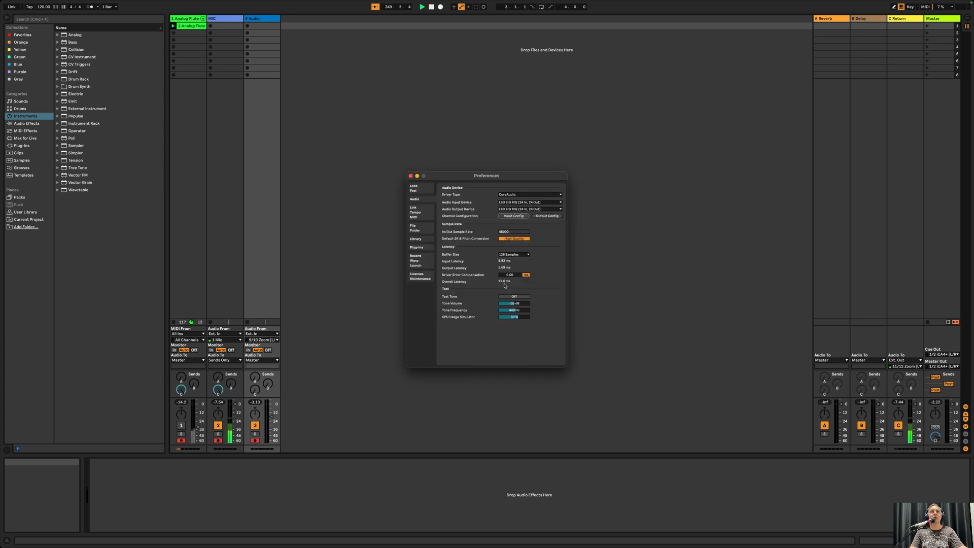
pyautogui.click(547, 216)
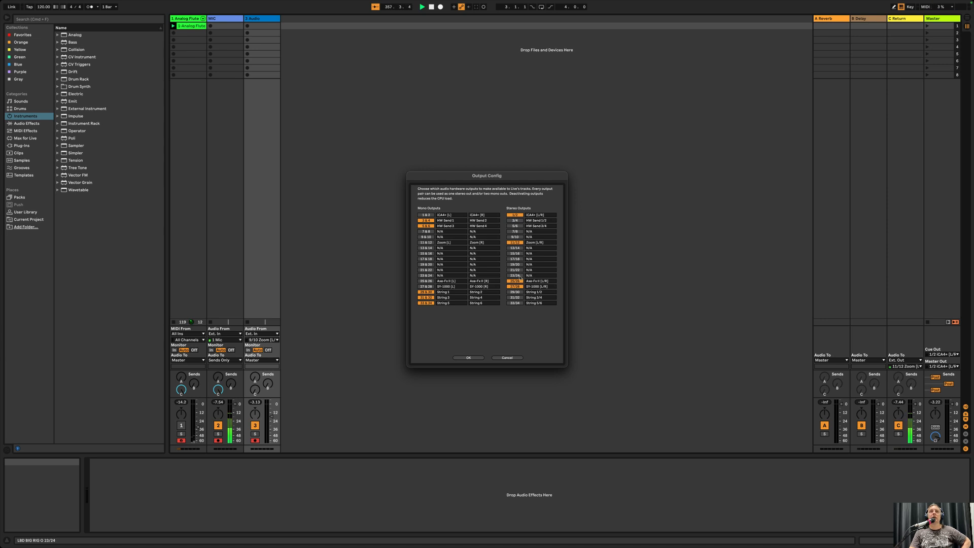
pyautogui.click(468, 357)
pyautogui.click(411, 176)
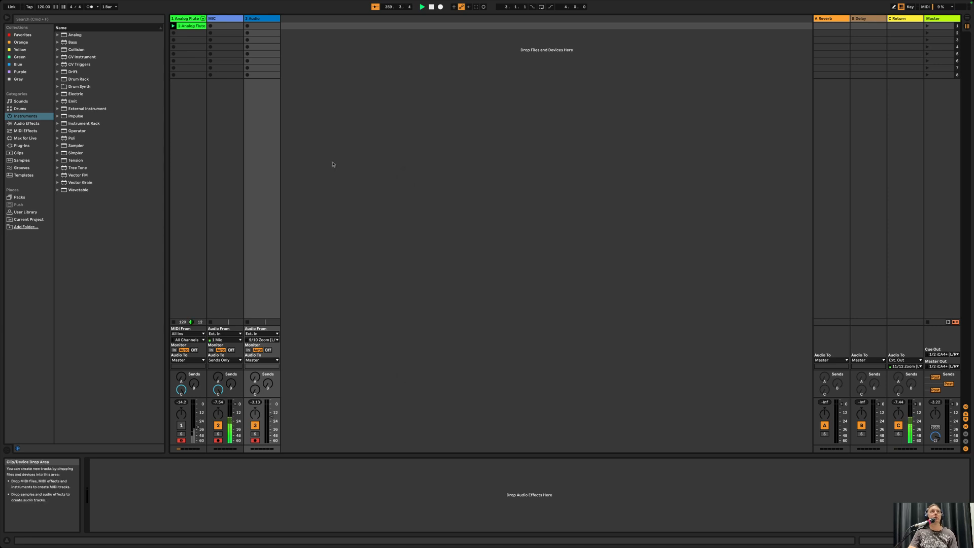
# Open the recent set 2023 STREAMING TEMPLATE.als without saving changes to Loopback Tester, and hide the browser
pyautogui.click(37, 4)
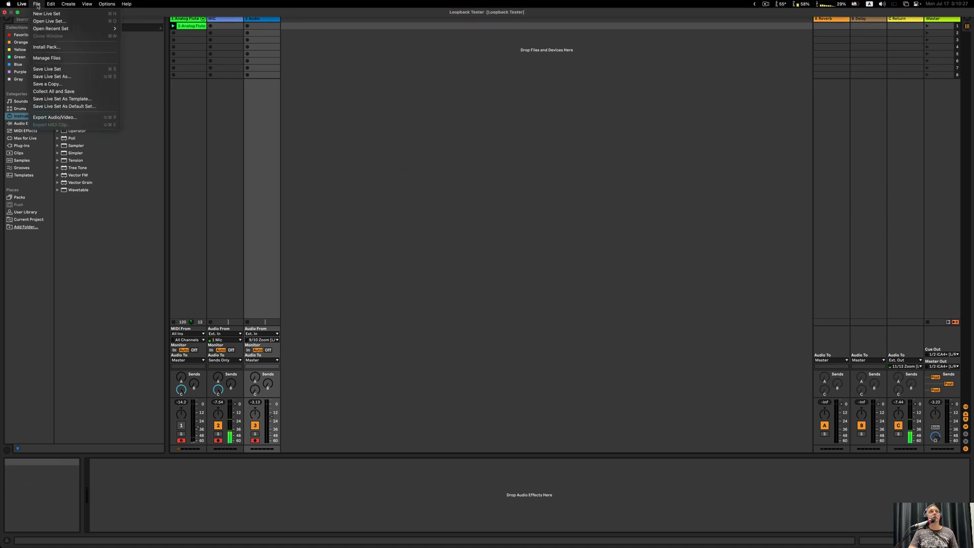
pyautogui.moveTo(53, 28)
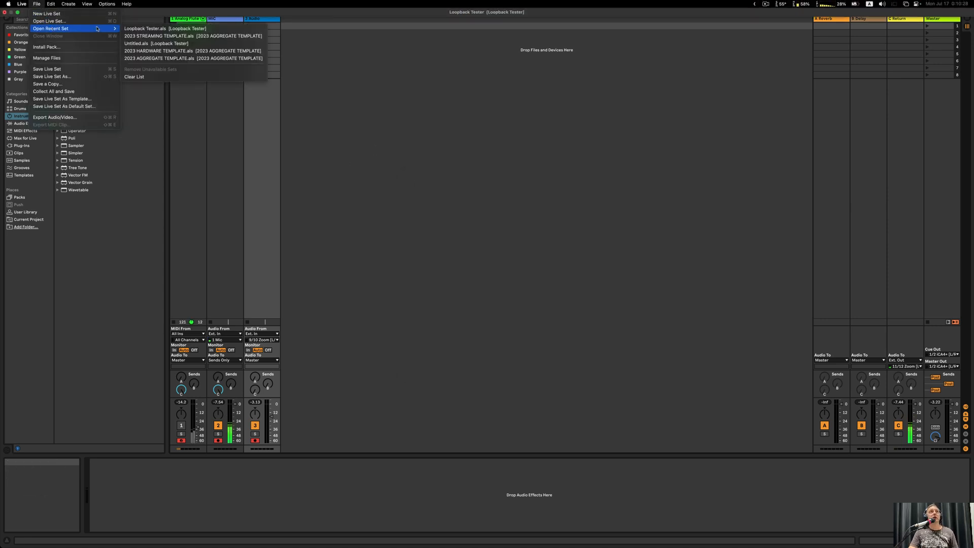
pyautogui.click(170, 36)
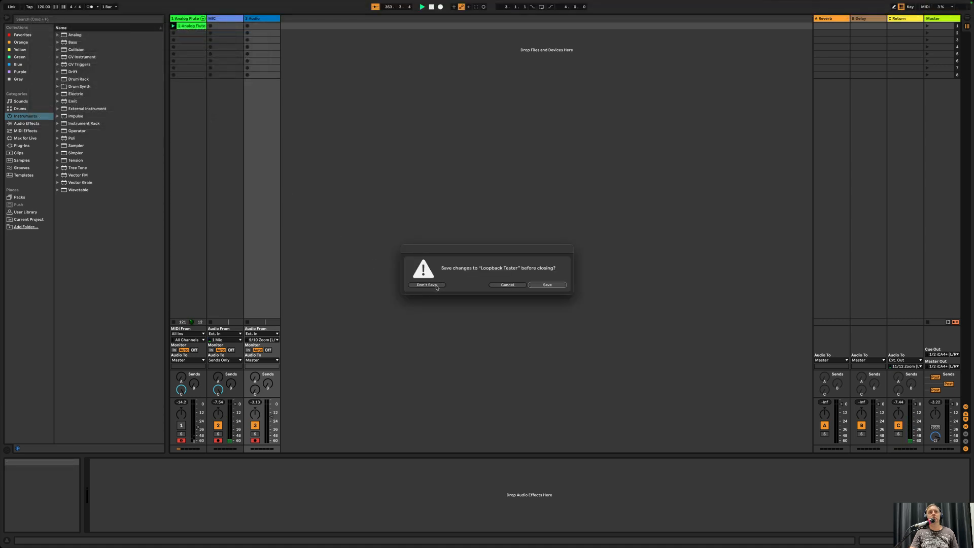
pyautogui.click(436, 286)
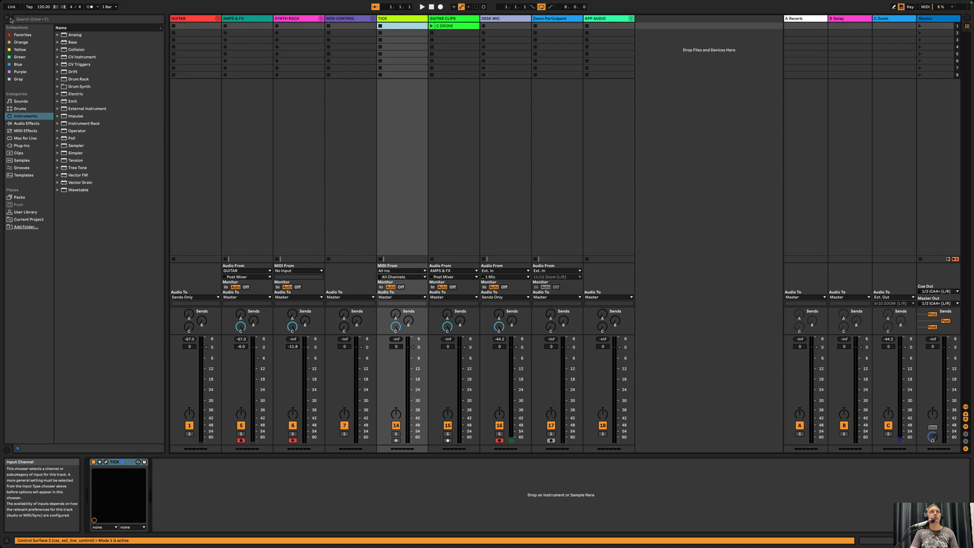
pyautogui.click(7, 19)
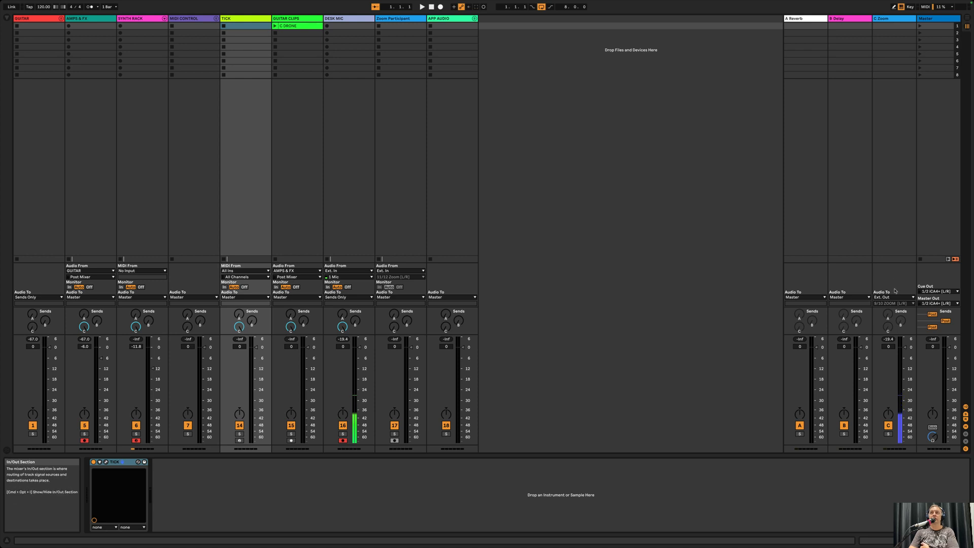
# Route the C Zoom return track's external output to 11/12 Zoom (L/R) and check the signal in Loopback
pyautogui.click(900, 303)
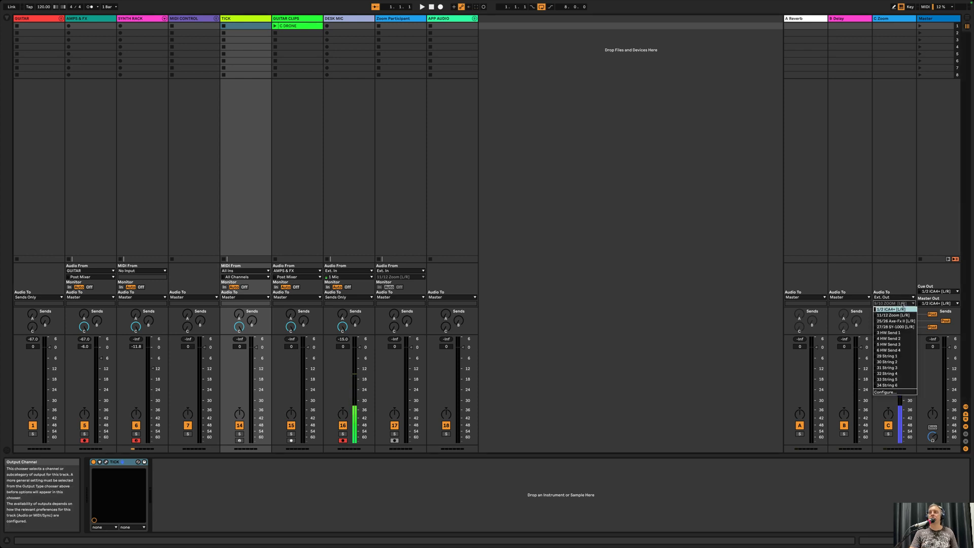
pyautogui.click(904, 317)
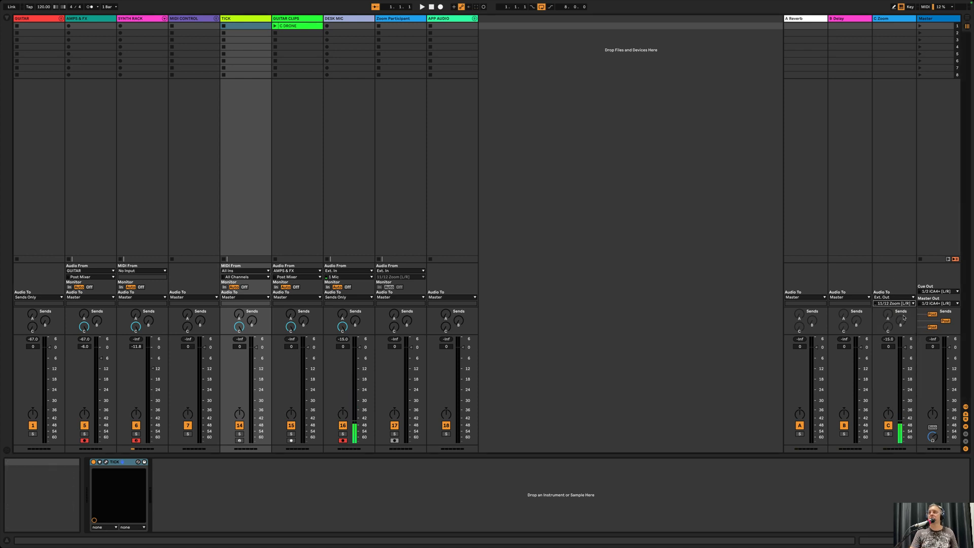
pyautogui.click(881, 142)
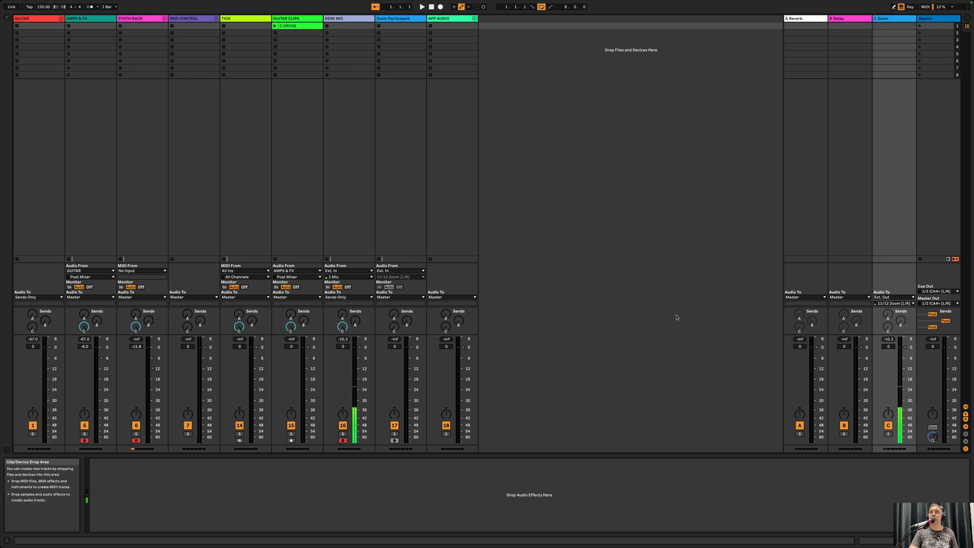
pyautogui.hotkey('ctrl', 'Left')
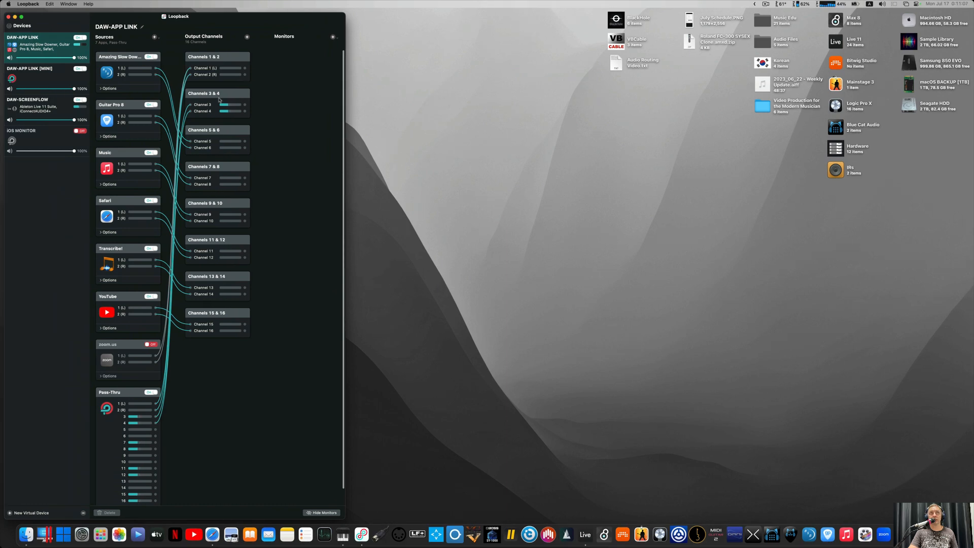
# Return to Ableton Live and set the Zoom Participant track's external input to 9/10 Zoom (L/R)
pyautogui.hotkey('ctrl', 'Right')
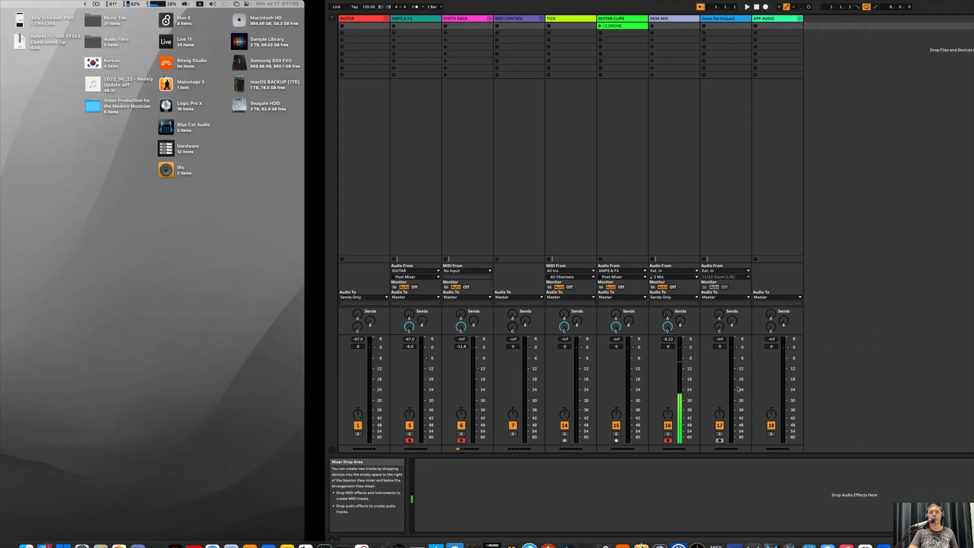
pyautogui.click(409, 181)
pyautogui.click(410, 277)
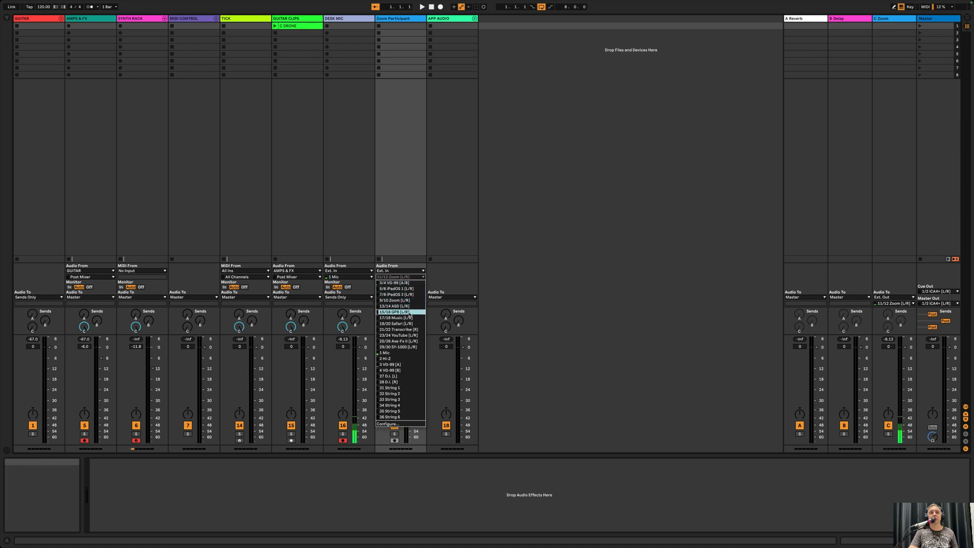
pyautogui.click(401, 301)
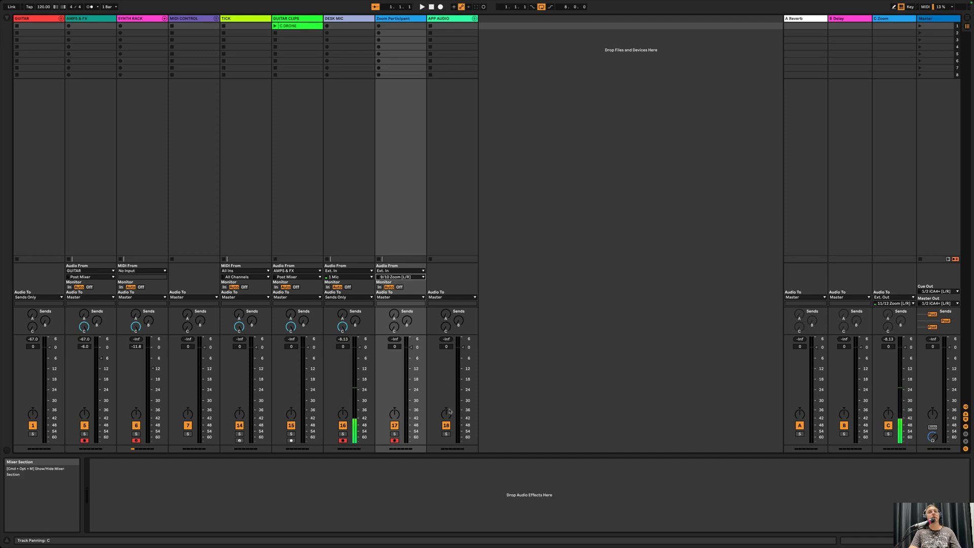
# Launch Zoom and set both the speaker and the microphone to DAW-APP LINK in its audio settings
pyautogui.hotkey('ctrl', 'Left')
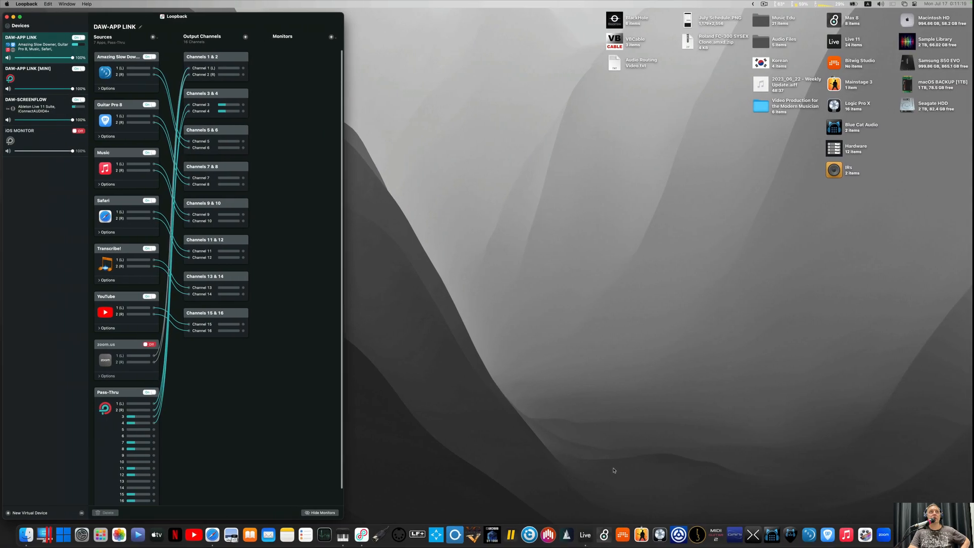
pyautogui.click(884, 533)
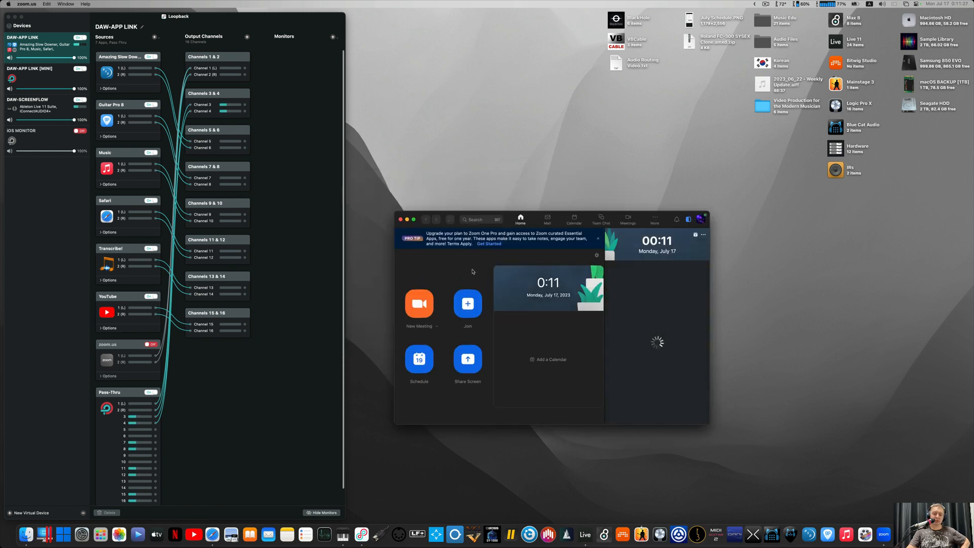
pyautogui.press('super+comma')
pyautogui.click(388, 135)
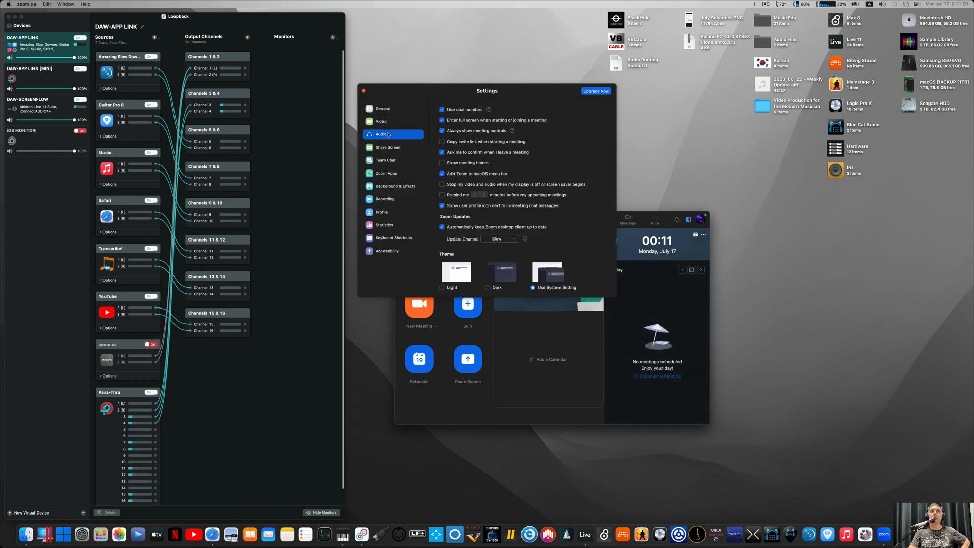
pyautogui.click(544, 120)
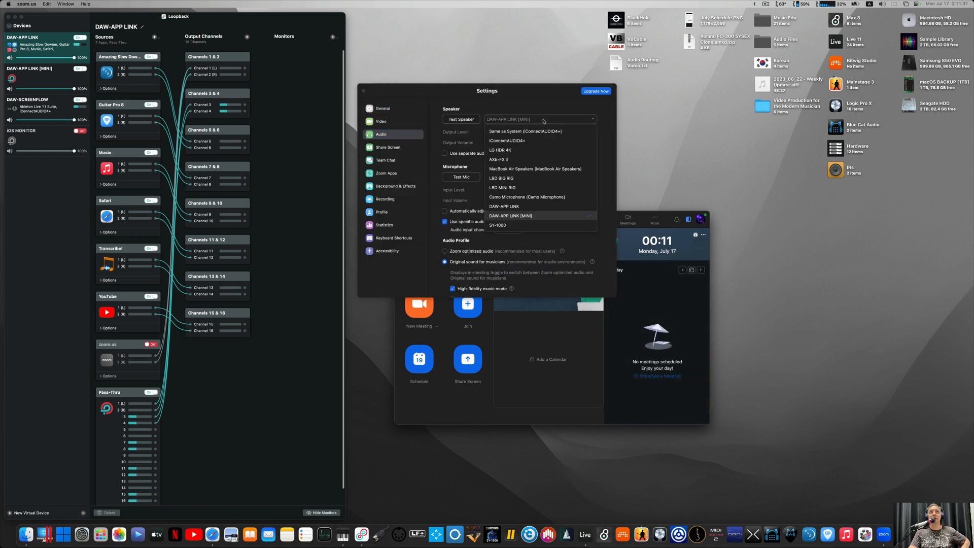
pyautogui.click(540, 207)
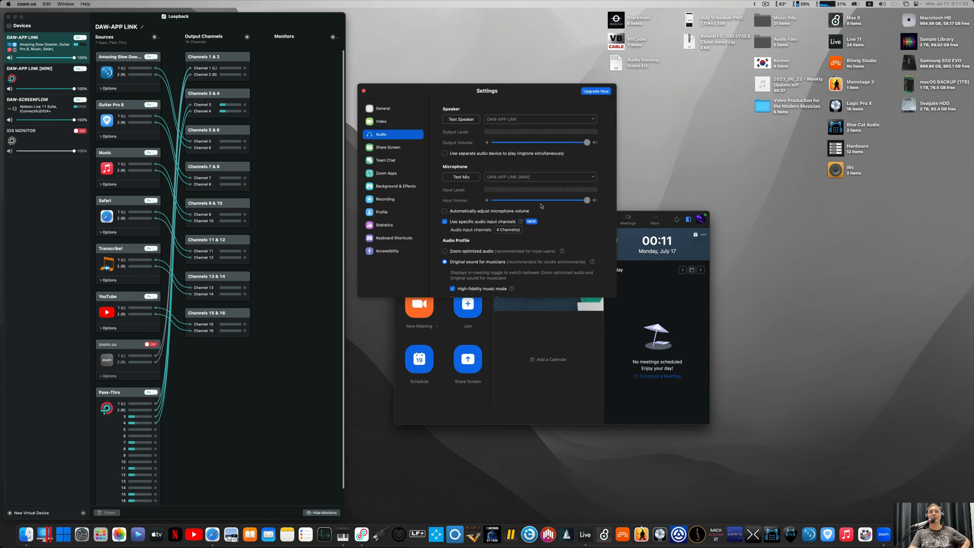
pyautogui.click(552, 177)
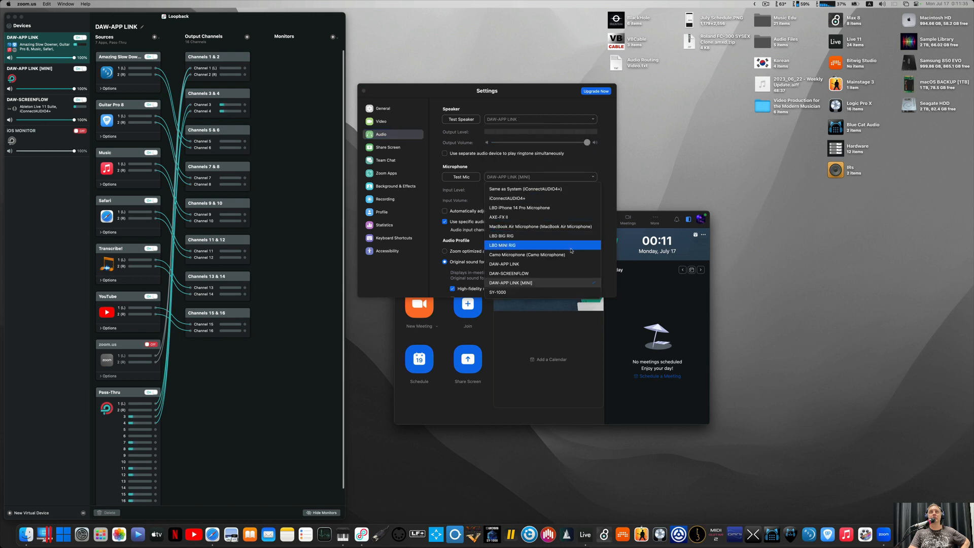
pyautogui.click(558, 263)
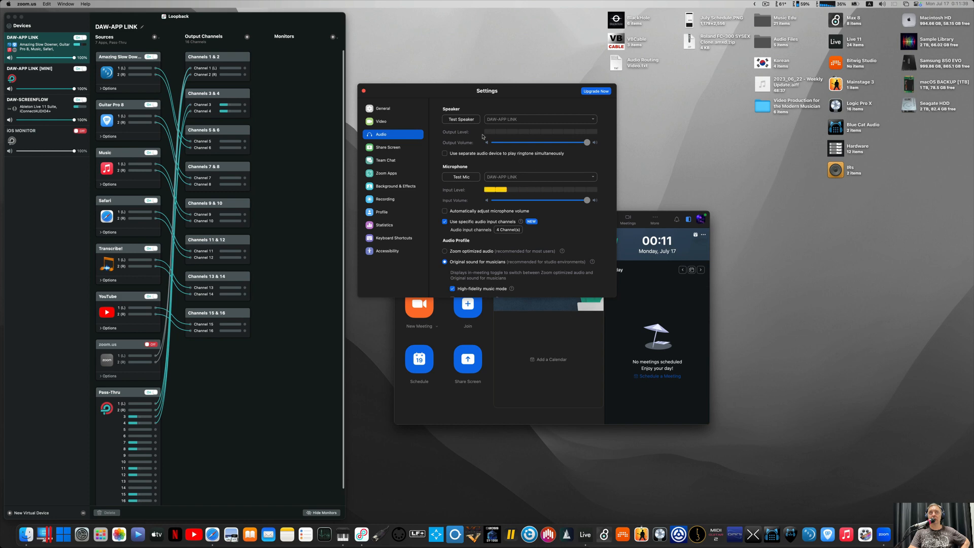
# Test Zoom's speaker, check the Zoom Participant meter in Ableton Live, and close Zoom's settings and main window
pyautogui.click(461, 119)
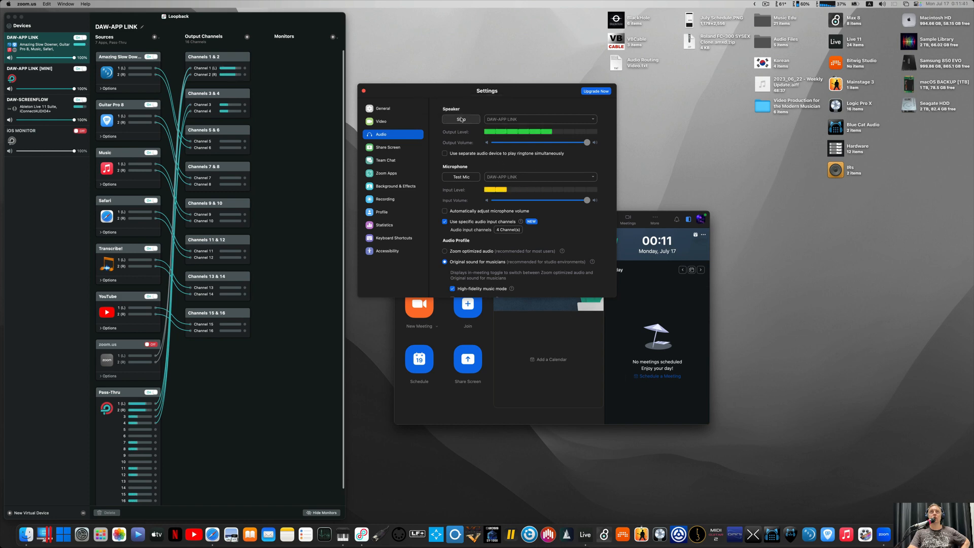
pyautogui.hotkey('ctrl', 'Right')
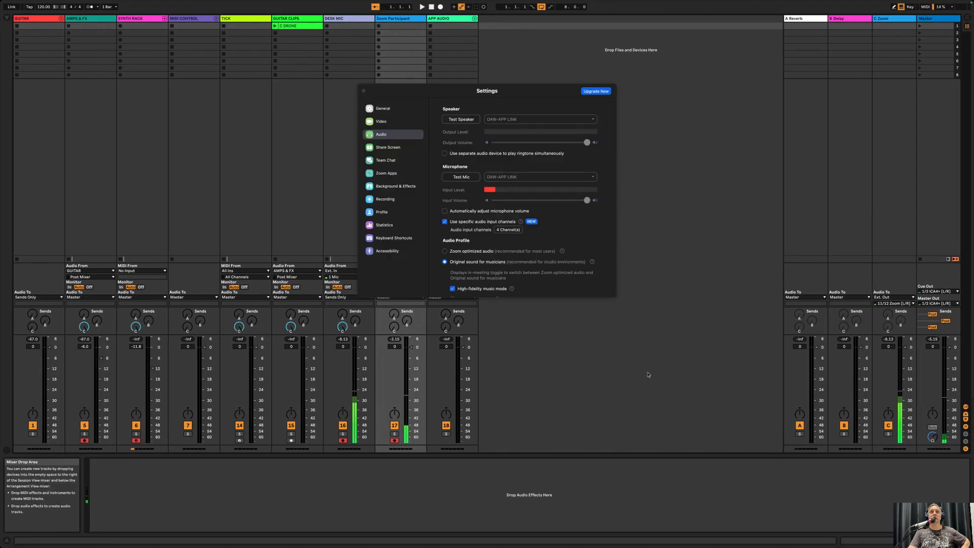
pyautogui.click(363, 91)
pyautogui.hotkey('ctrl', 'Left')
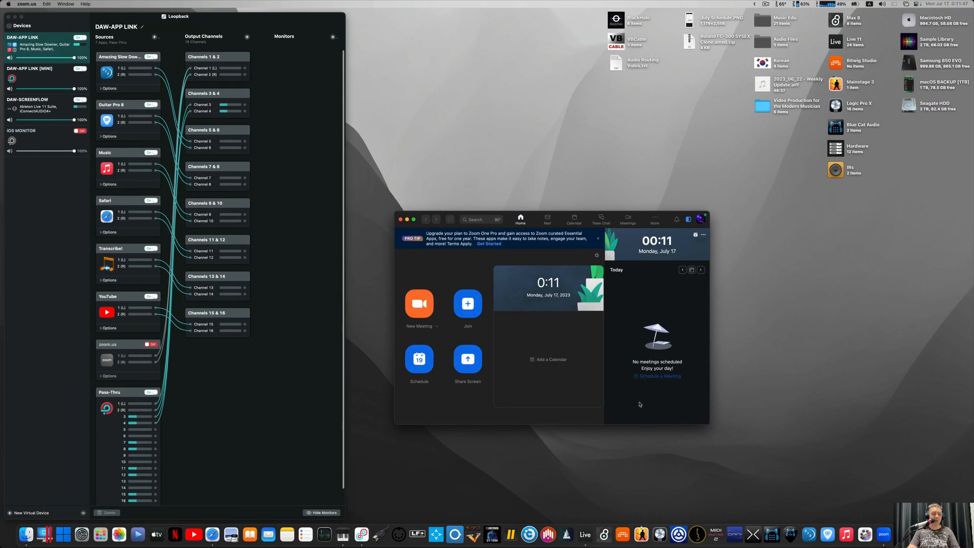
pyautogui.press('super+w')
# Inspect the LBD BIG RIG aggregate device's channel list in Audio MIDI Setup and switch to Loopback
pyautogui.hotkey('ctrl', 'Right')
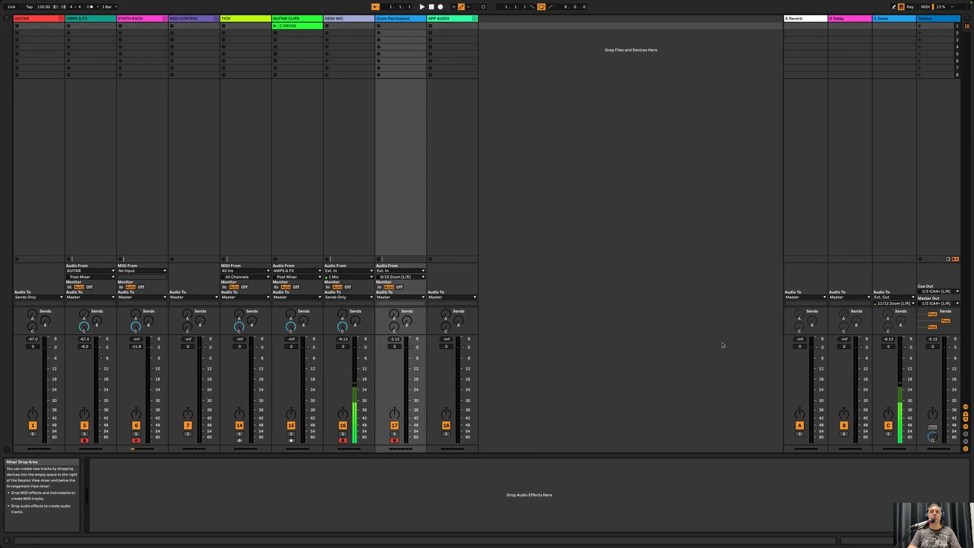
pyautogui.hotkey('ctrl', 'Right')
pyautogui.click(305, 406)
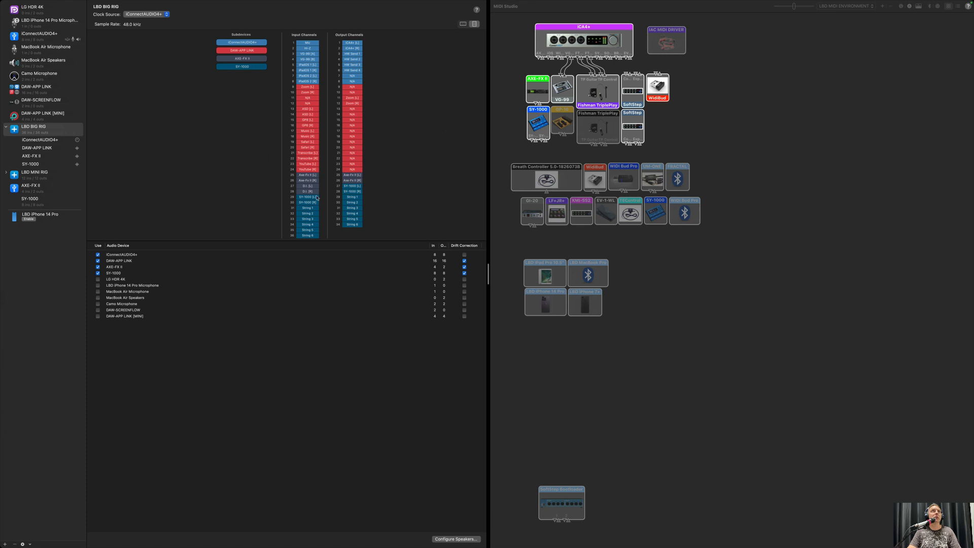
pyautogui.moveTo(107, 2)
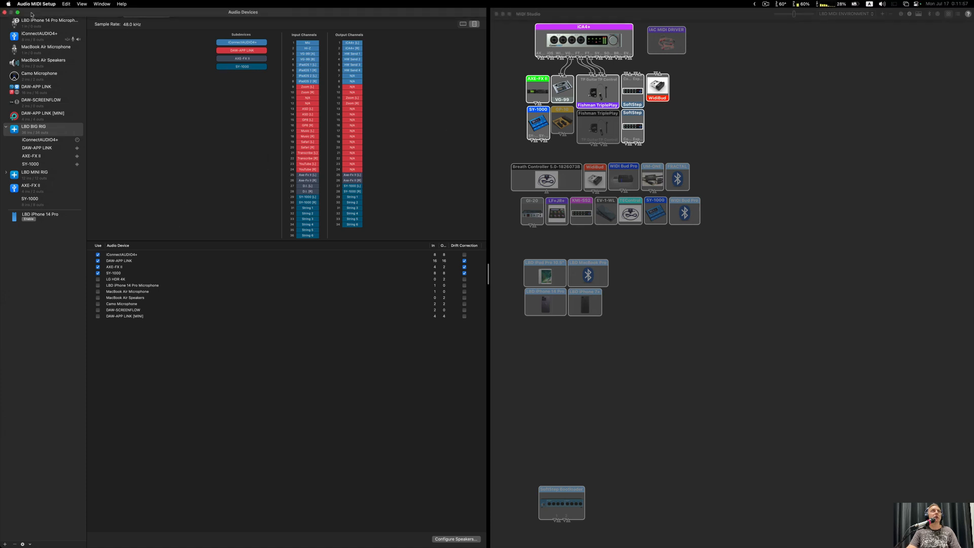
pyautogui.hotkey('ctrl', 'Right')
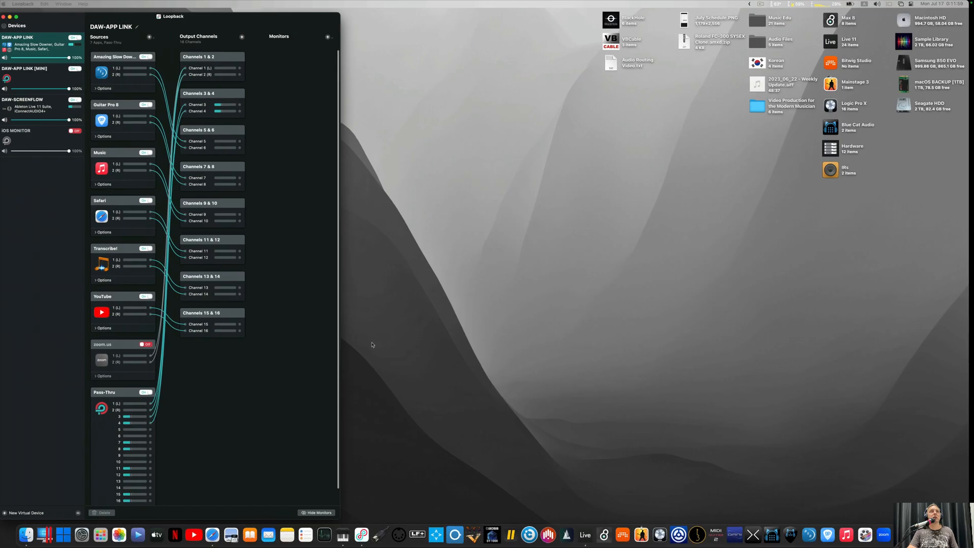
# Turn off the DAW-APP LINK [MINI] virtual device in Loopback and display its channel routing
pyautogui.click(669, 302)
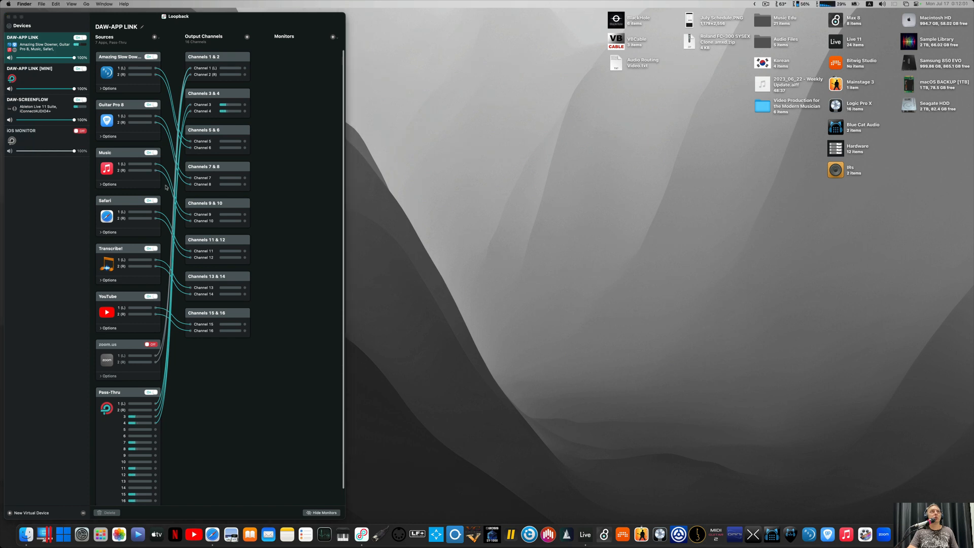
pyautogui.click(79, 69)
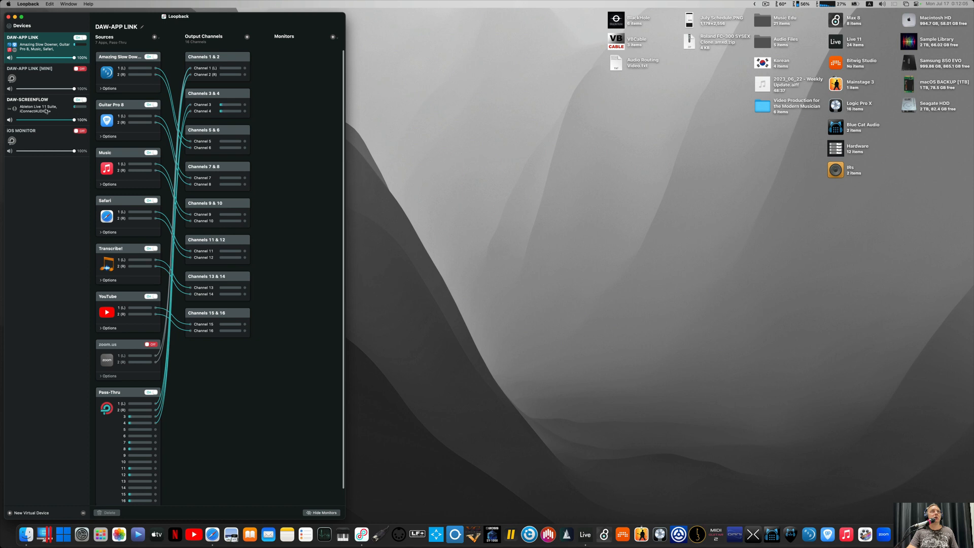
pyautogui.click(54, 79)
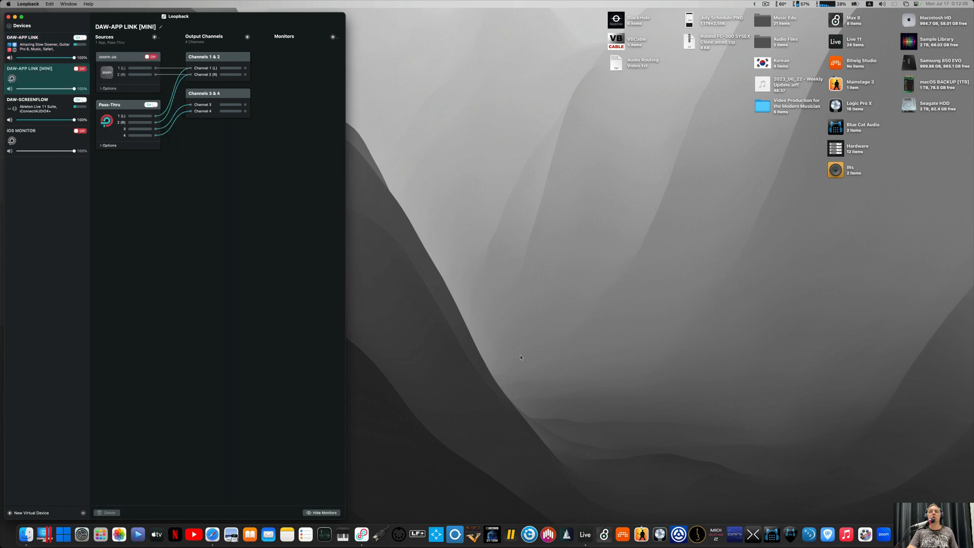
# Quit Ableton Live and save the changes to the 2023 STREAMING TEMPLATE set
pyautogui.rightClick(585, 534)
pyautogui.click(592, 509)
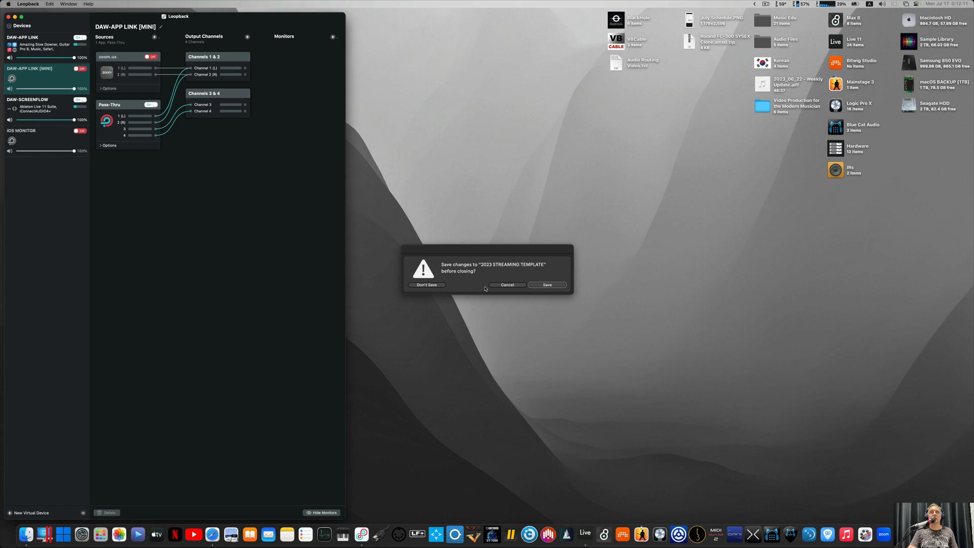
pyautogui.click(547, 285)
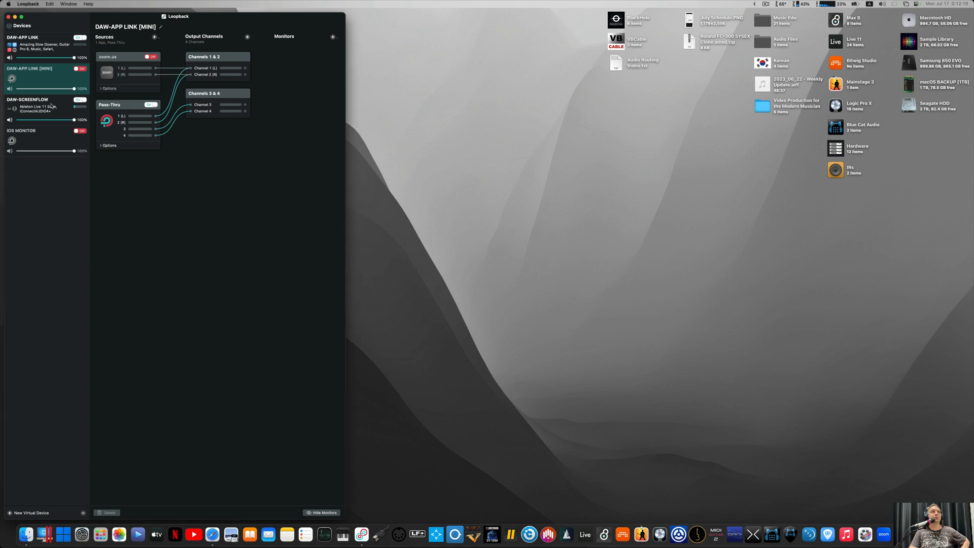
# Compare the source and output channel routing of DAW-APP LINK and DAW-APP LINK [MINI] in Loopback
pyautogui.click(51, 105)
pyautogui.click(46, 49)
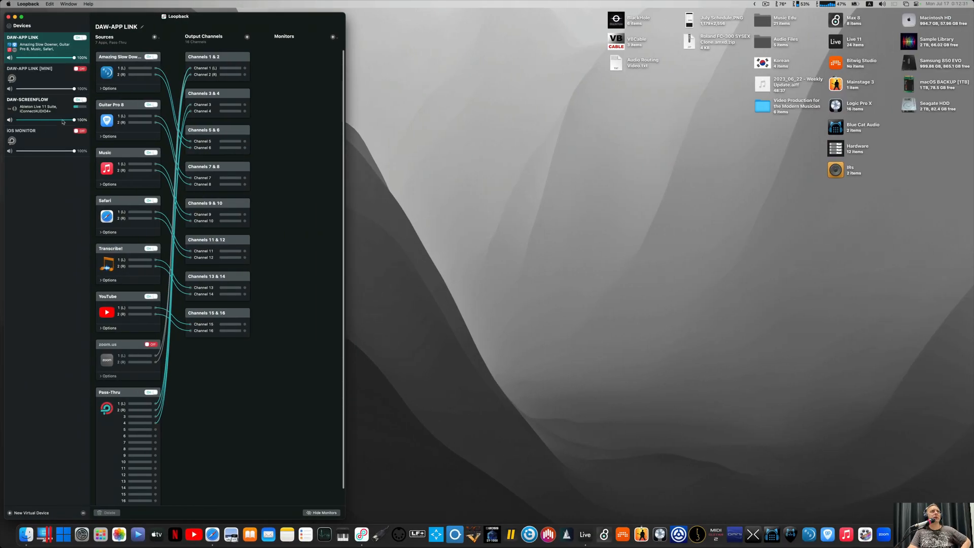
pyautogui.click(41, 75)
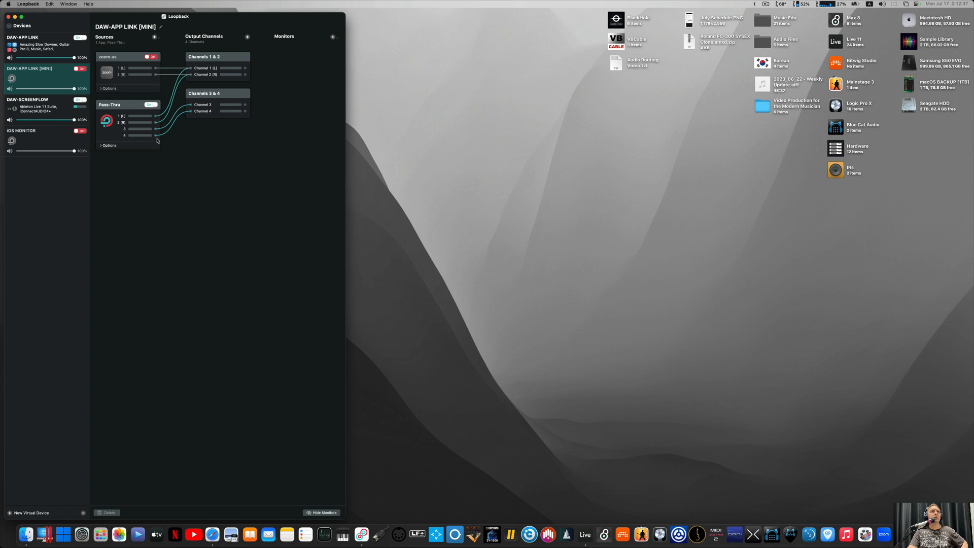
# Launch Zoom and review which DAW-APP LINK input channels its audio settings use, leaving the selection as it is
pyautogui.click(884, 534)
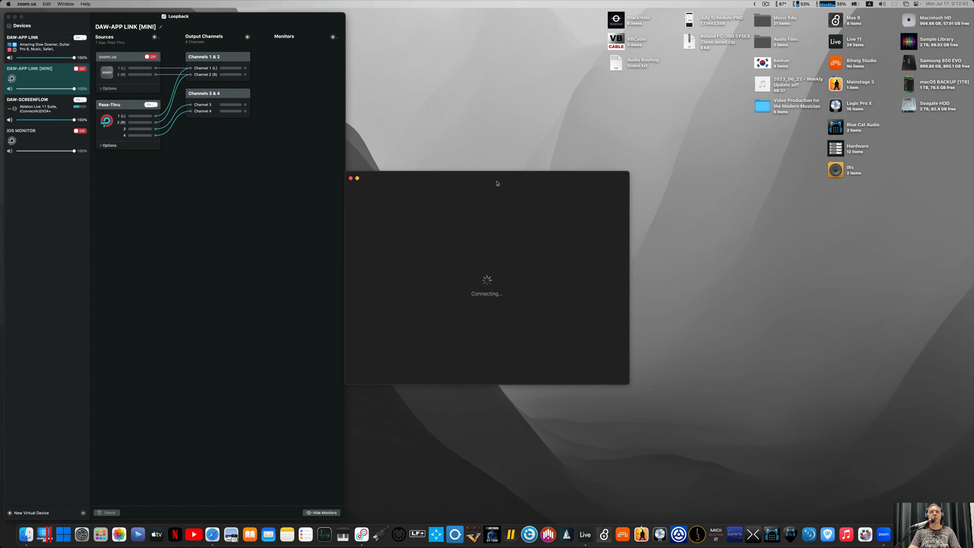
pyautogui.press('super+comma')
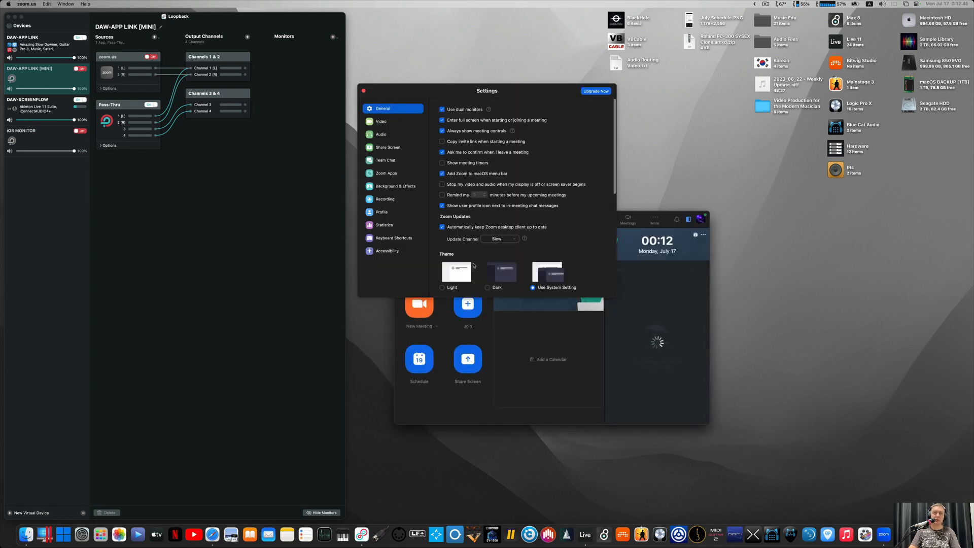
pyautogui.click(387, 135)
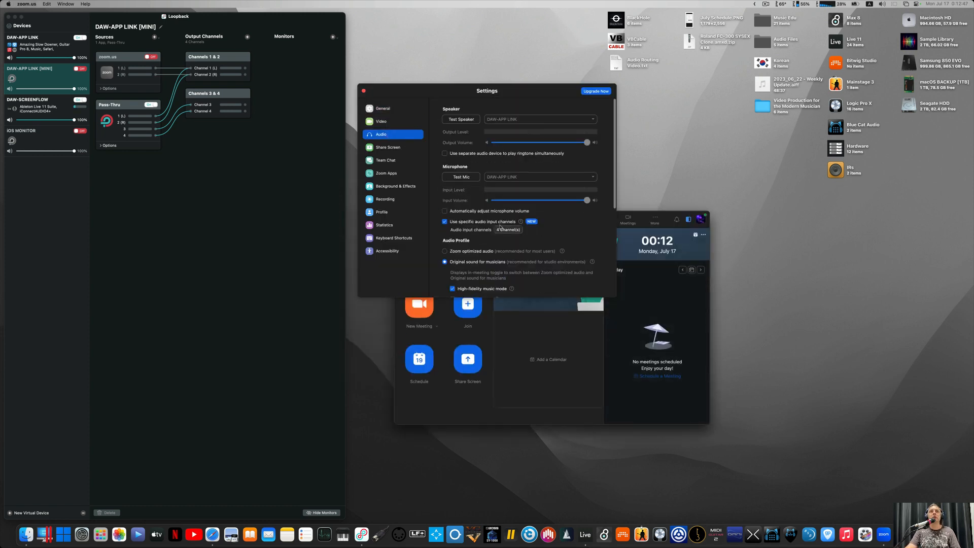
pyautogui.click(507, 229)
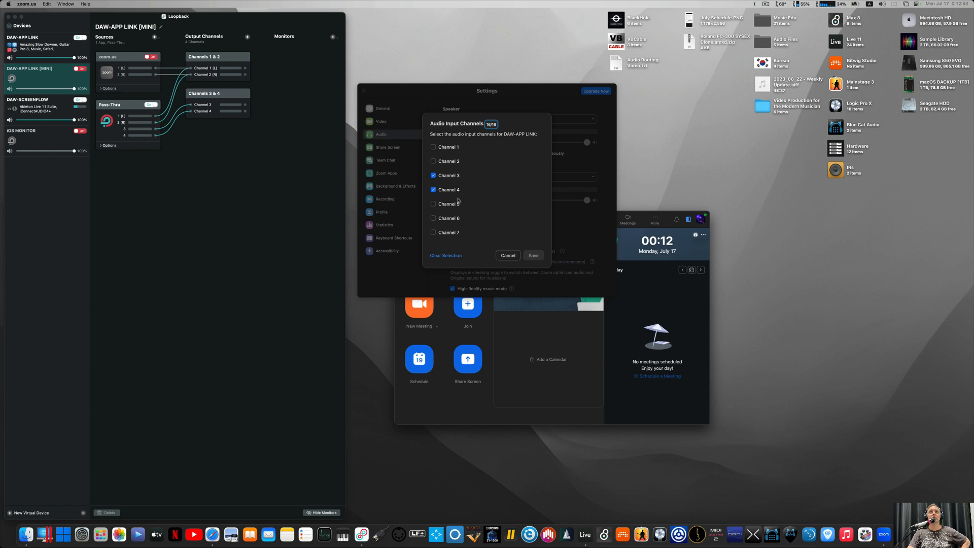
pyautogui.click(508, 256)
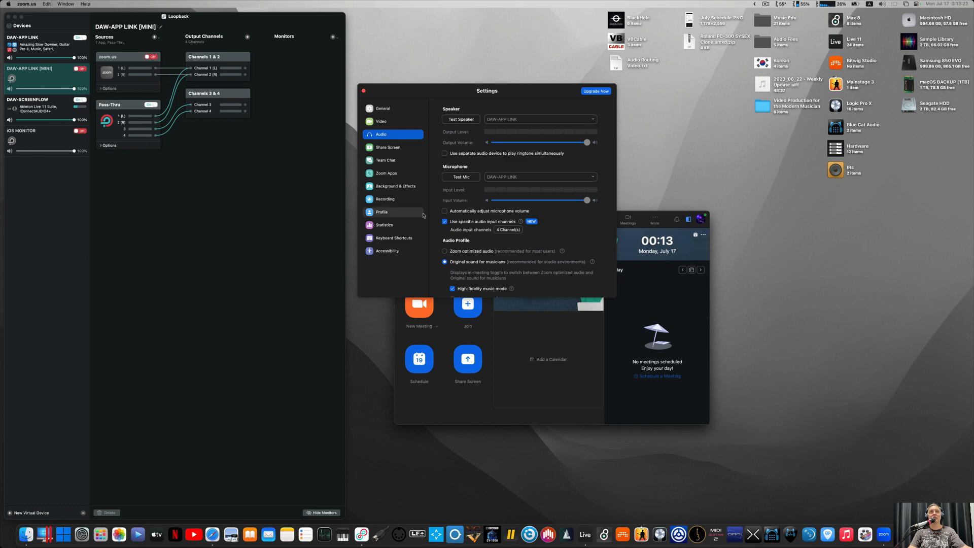
# Switch to Ableton Live, move Zoom's settings window clear of the preferences, and open the input channel configuration
pyautogui.hotkey('ctrl', 'Right')
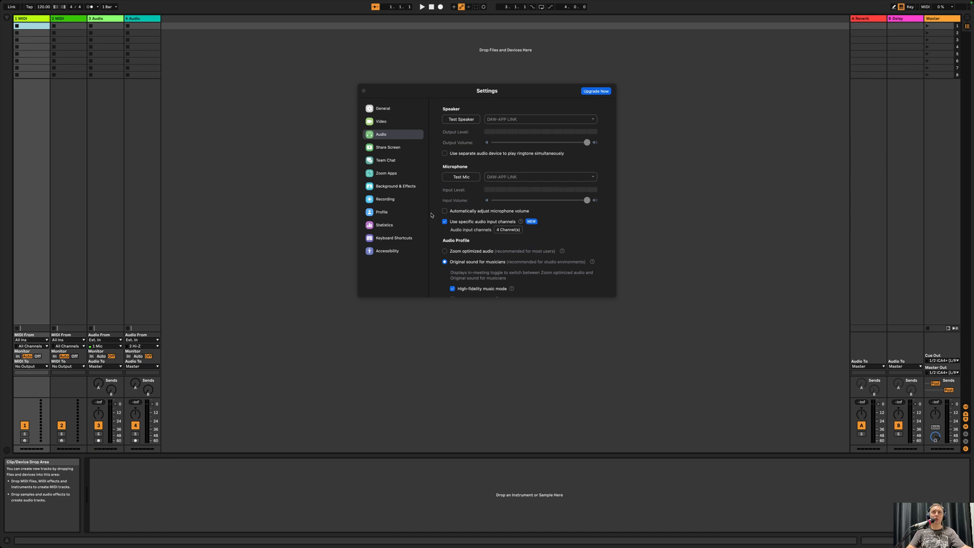
pyautogui.moveTo(425, 91); pyautogui.dragTo(751, 104)
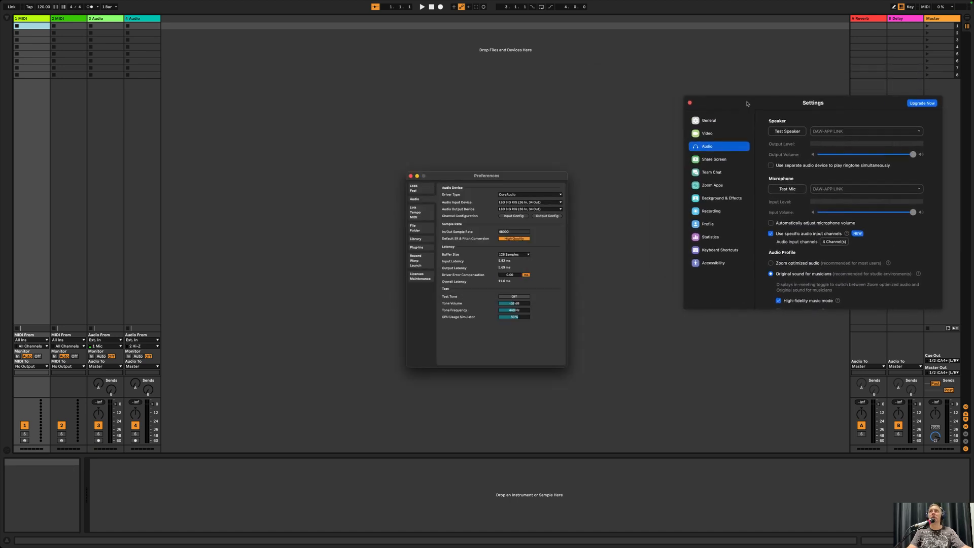
pyautogui.click(512, 216)
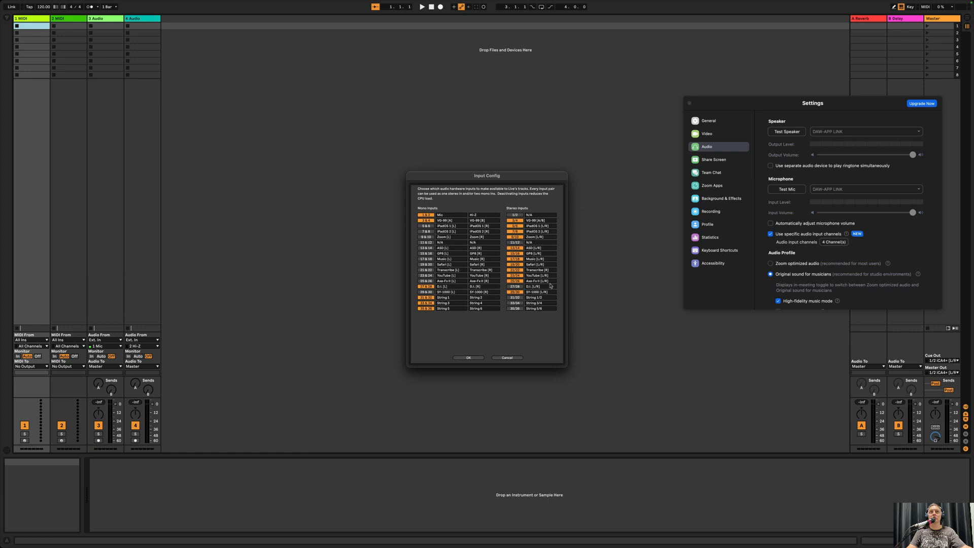
# Tile Audio MIDI Setup's Audio Devices and MIDI Studio windows side by side in full screen and show LBD BIG RIG's channels as vertical lists
pyautogui.hotkey('ctrl', 'Right')
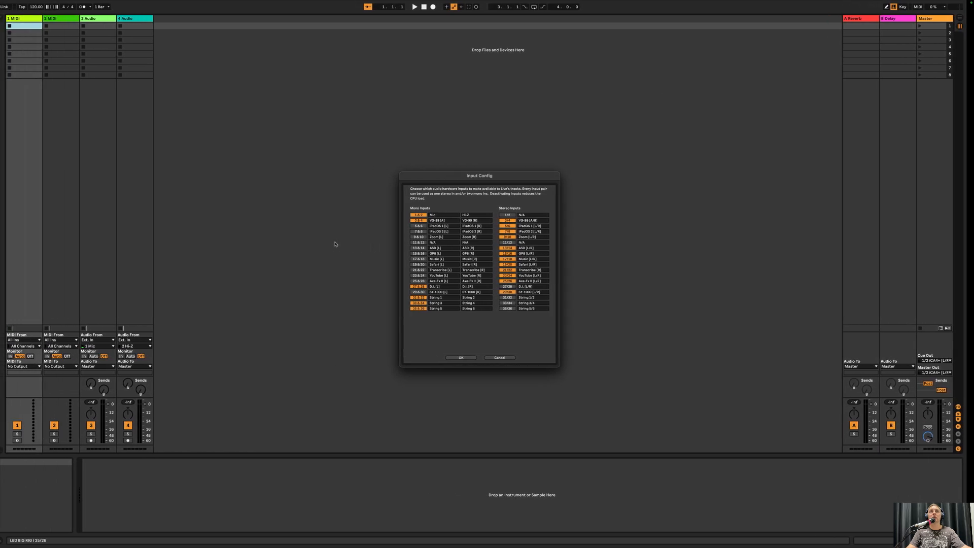
pyautogui.hotkey('ctrl', 'Left')
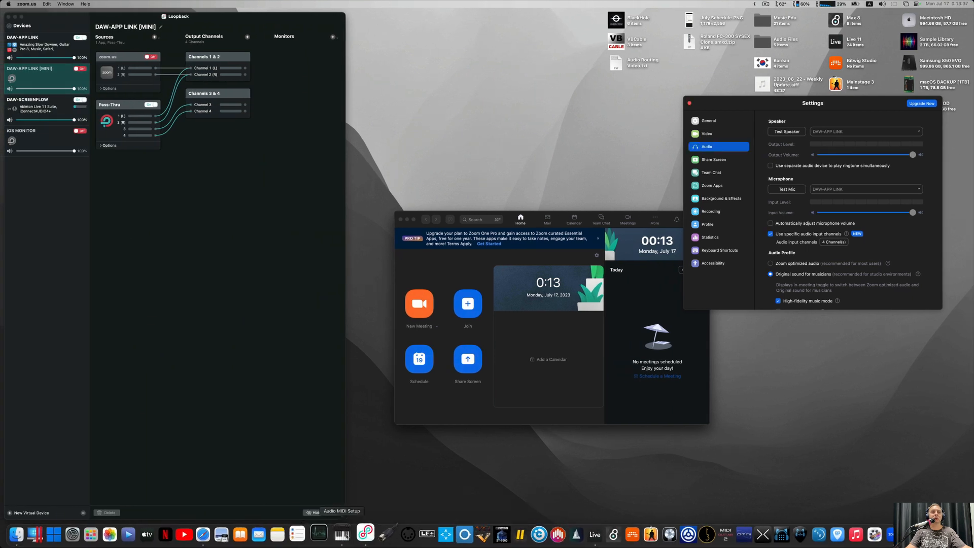
pyautogui.click(341, 535)
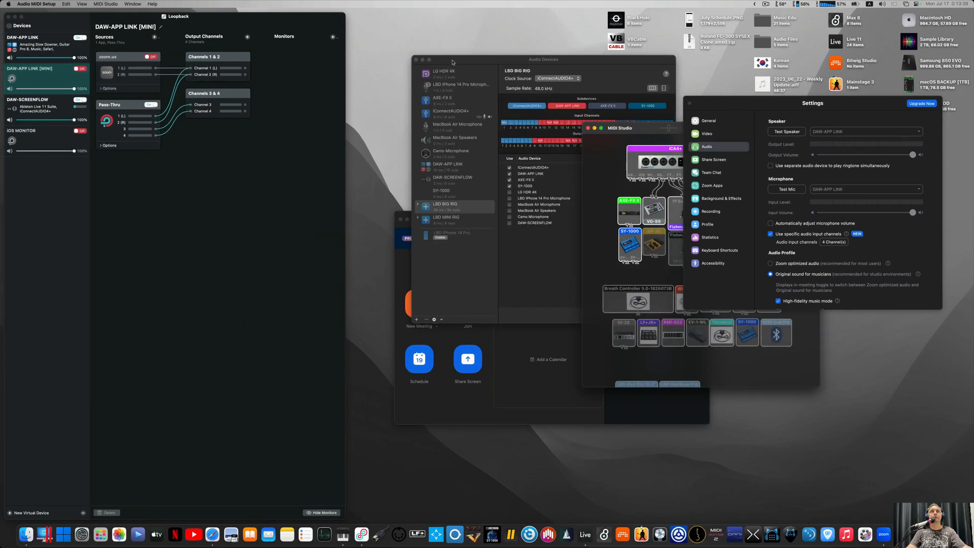
pyautogui.moveTo(429, 60)
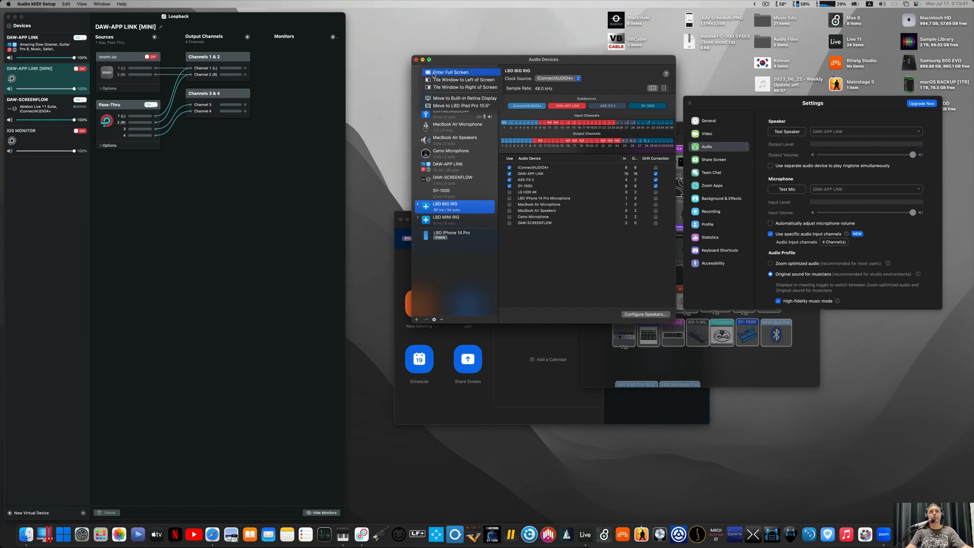
pyautogui.click(459, 79)
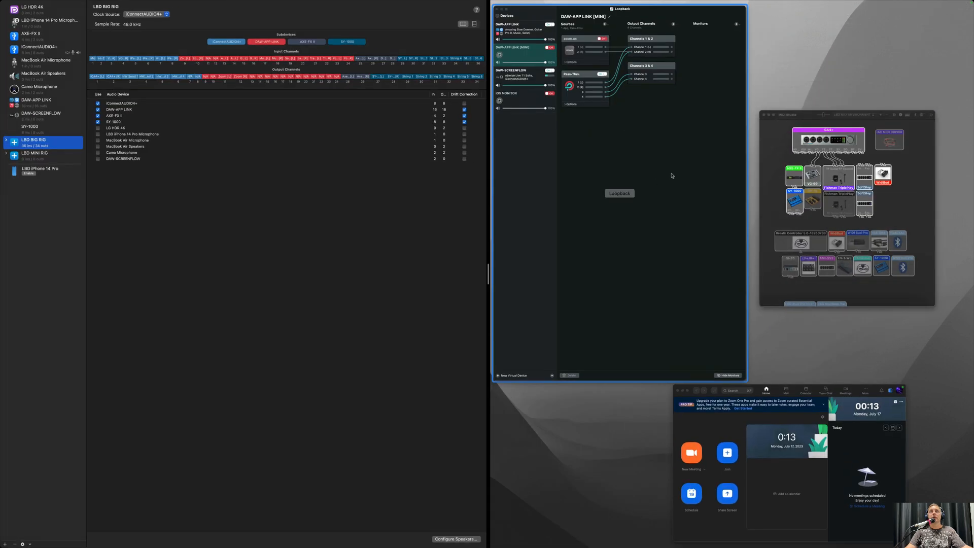
pyautogui.click(839, 271)
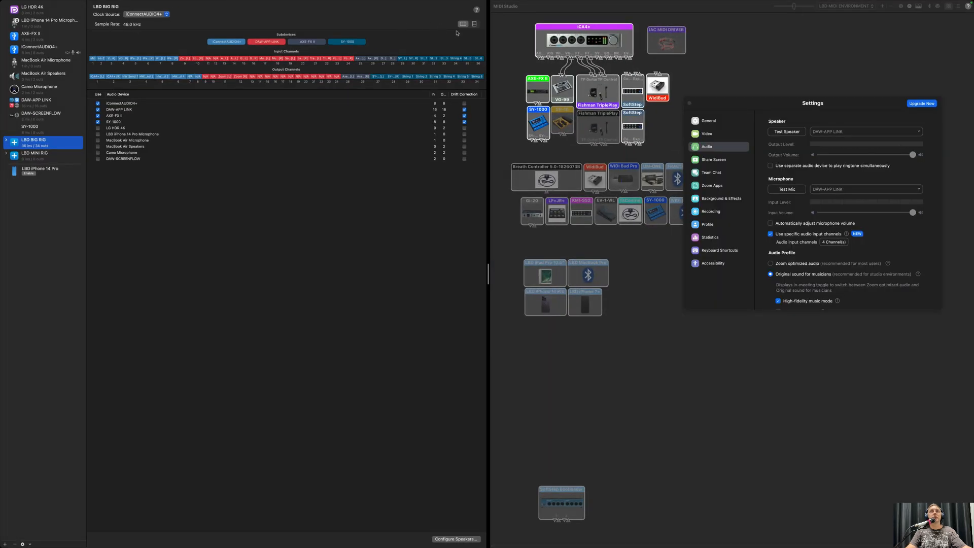
pyautogui.click(476, 24)
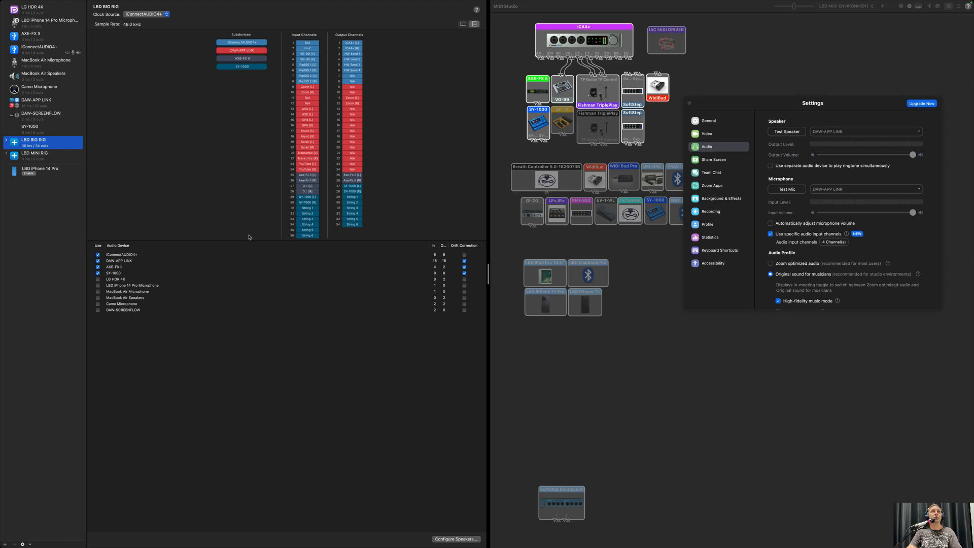
# Compare the zoom.us routing of DAW-APP LINK [MINI] in Loopback with Zoom's audio settings and the LBD BIG RIG channel lists
pyautogui.hotkey('ctrl', 'Right')
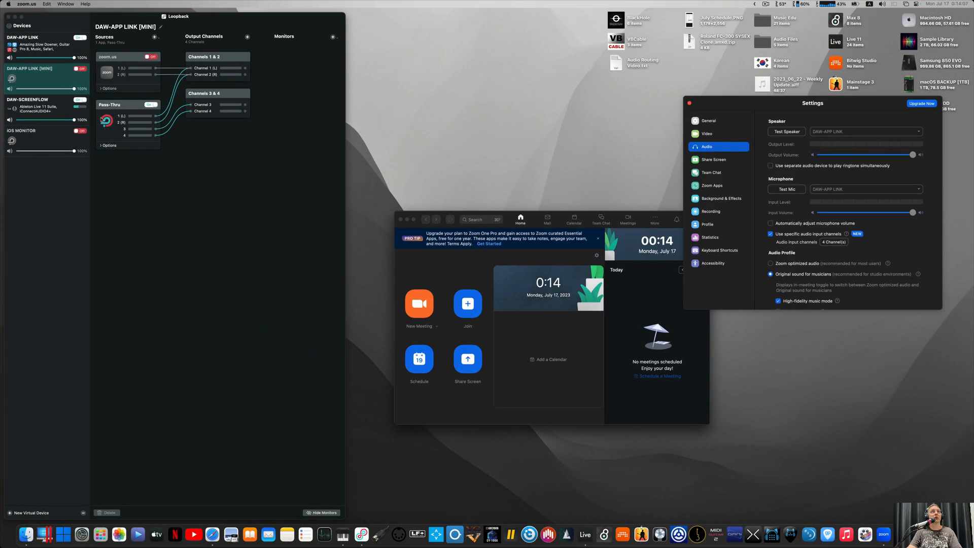
pyautogui.click(132, 58)
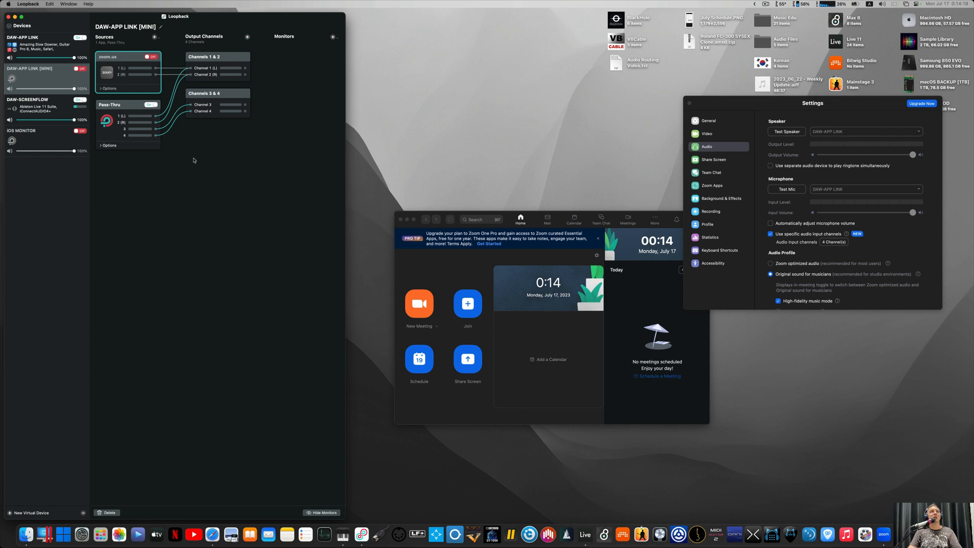
pyautogui.click(843, 114)
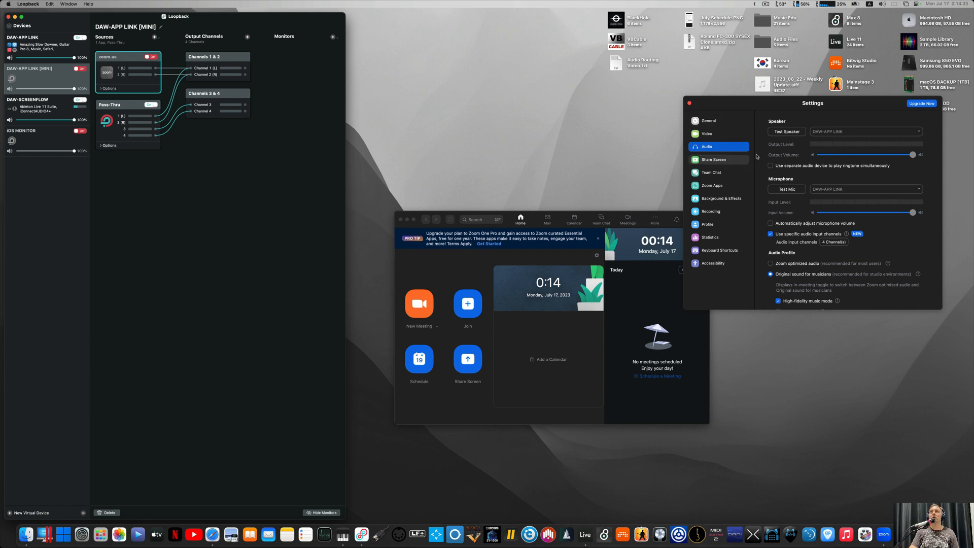
pyautogui.hotkey('ctrl', 'Right')
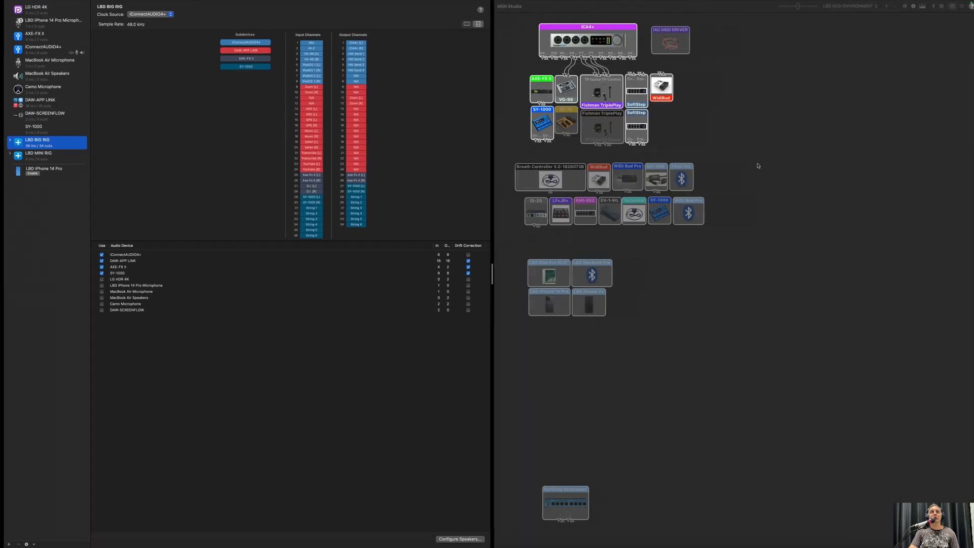
pyautogui.hotkey('ctrl', 'Left')
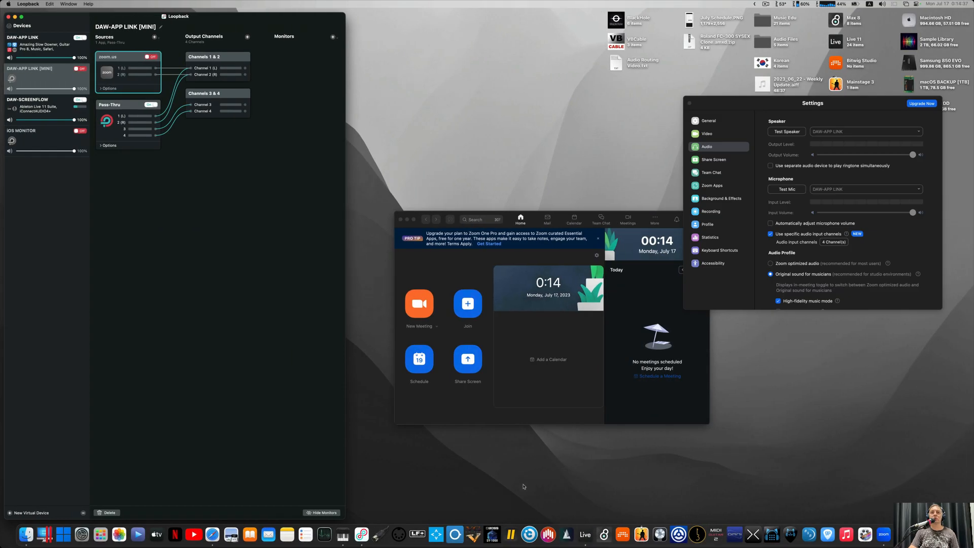
# Return to Ableton Live and review its input and output channel configurations, accepting both
pyautogui.click(585, 535)
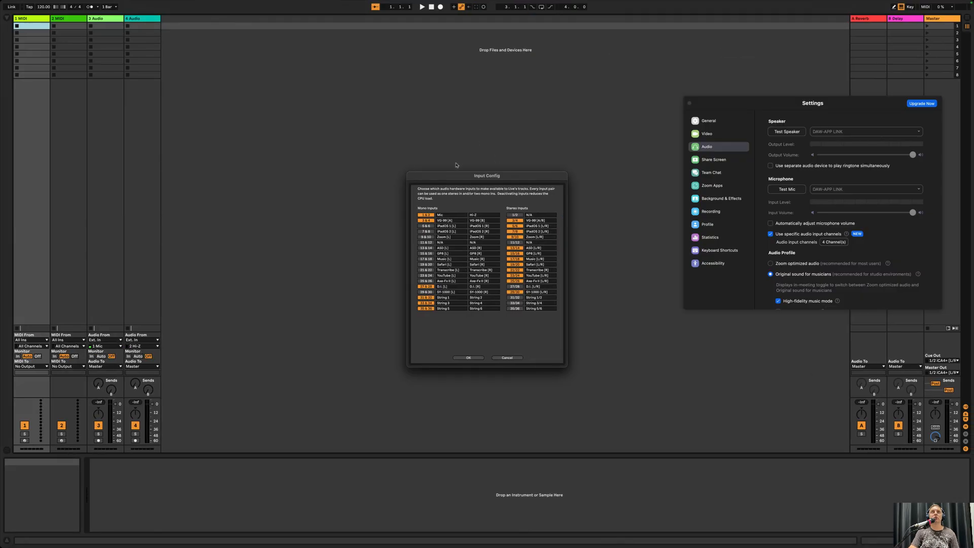
pyautogui.click(466, 358)
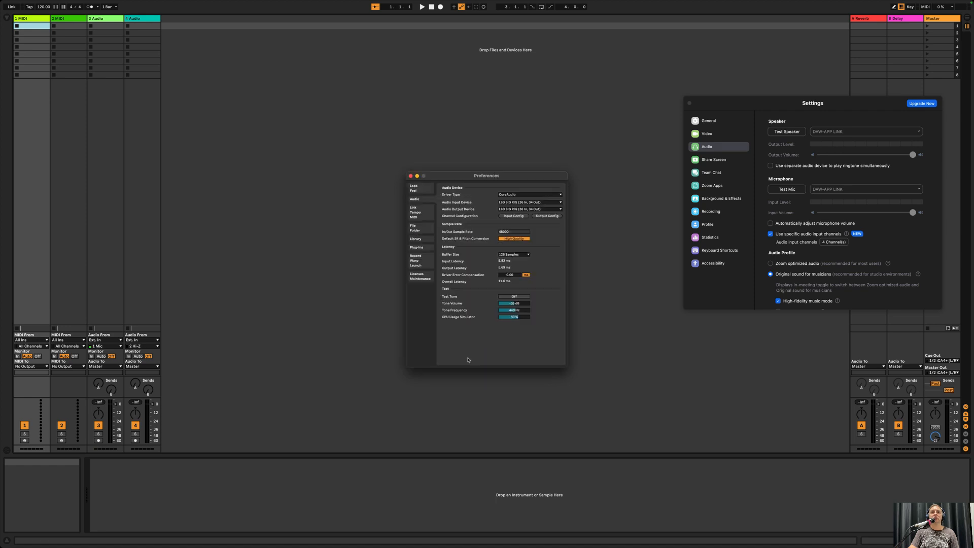
pyautogui.click(547, 216)
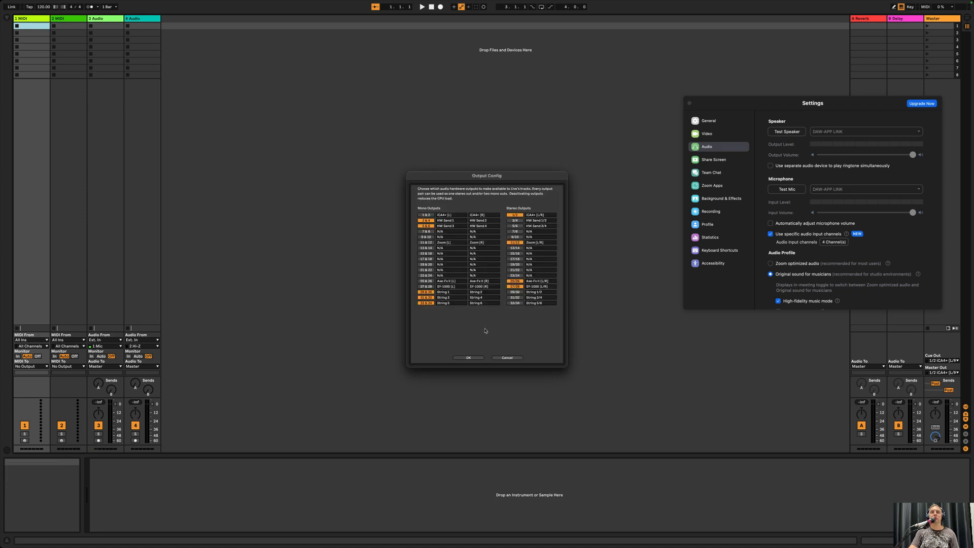
pyautogui.click(469, 358)
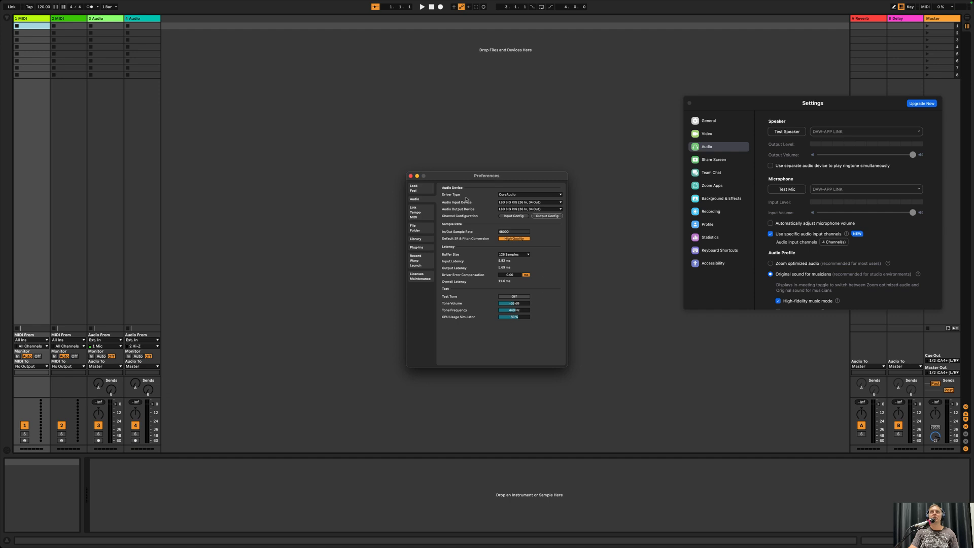
# Play Ableton Live's test tone, check the DAW-APP LINK signal in Loopback, and close Live's preferences with the tone off
pyautogui.click(511, 297)
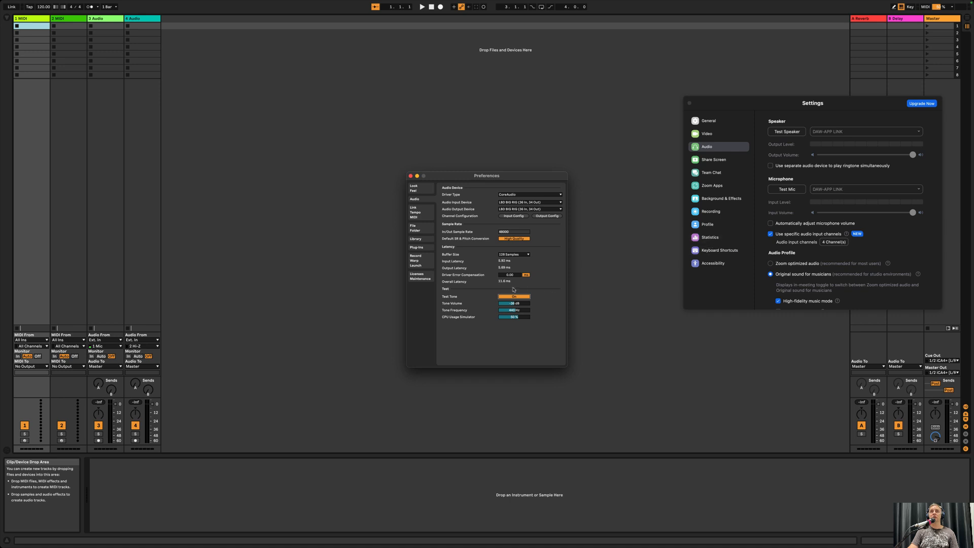
pyautogui.moveTo(514, 303); pyautogui.dragTo(514, 295)
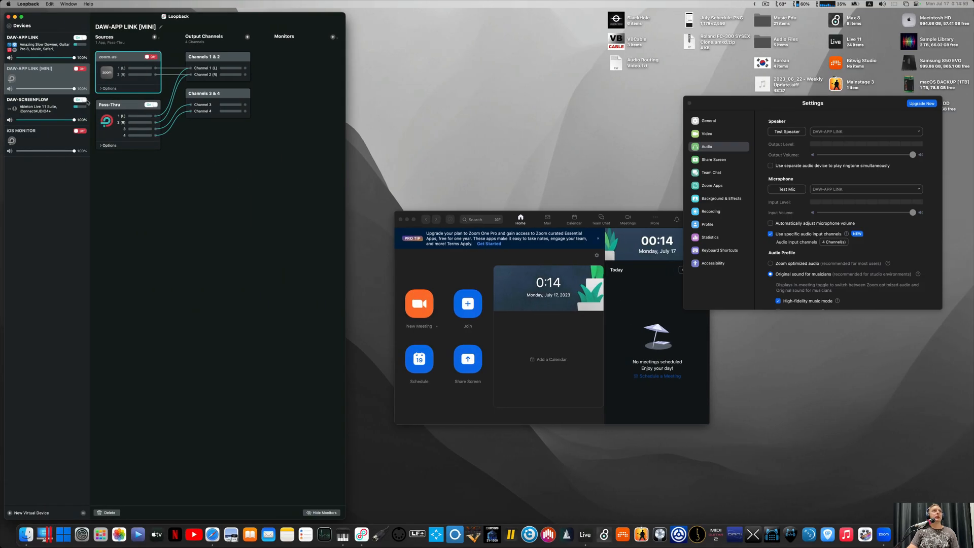
pyautogui.click(36, 43)
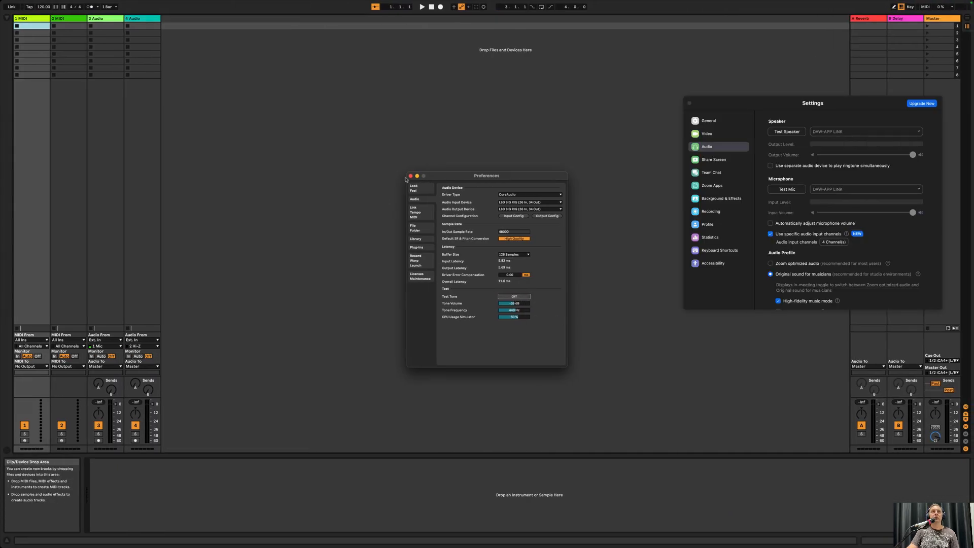
pyautogui.click(411, 176)
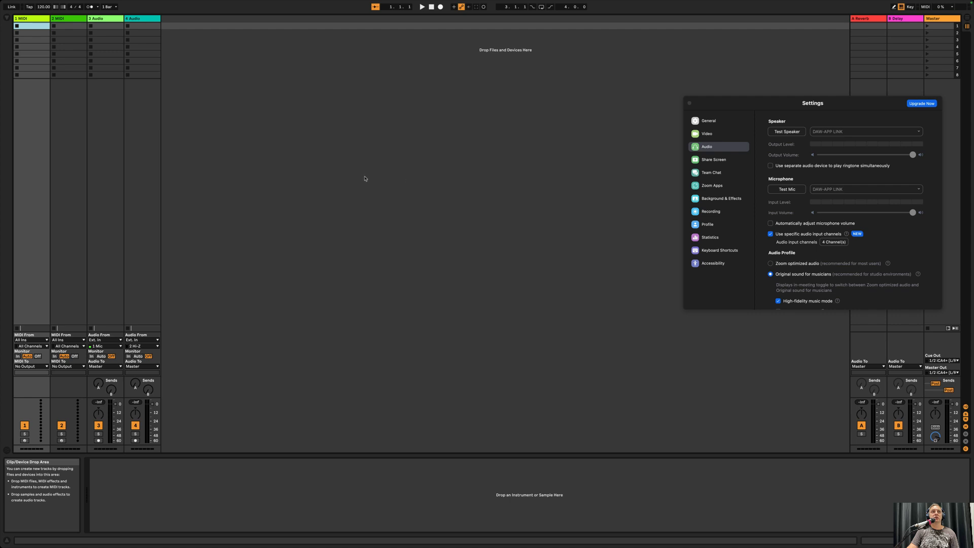
# Open the recent Live Set that contains the guitar, synth, desk mic, Zoom Participant and app audio tracks
pyautogui.click(23, 3)
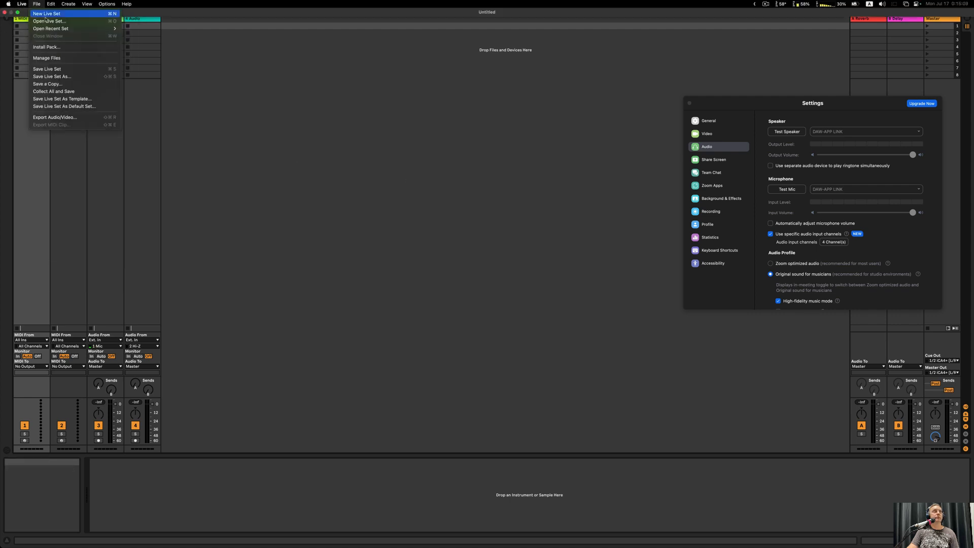
pyautogui.moveTo(101, 29)
pyautogui.click(145, 29)
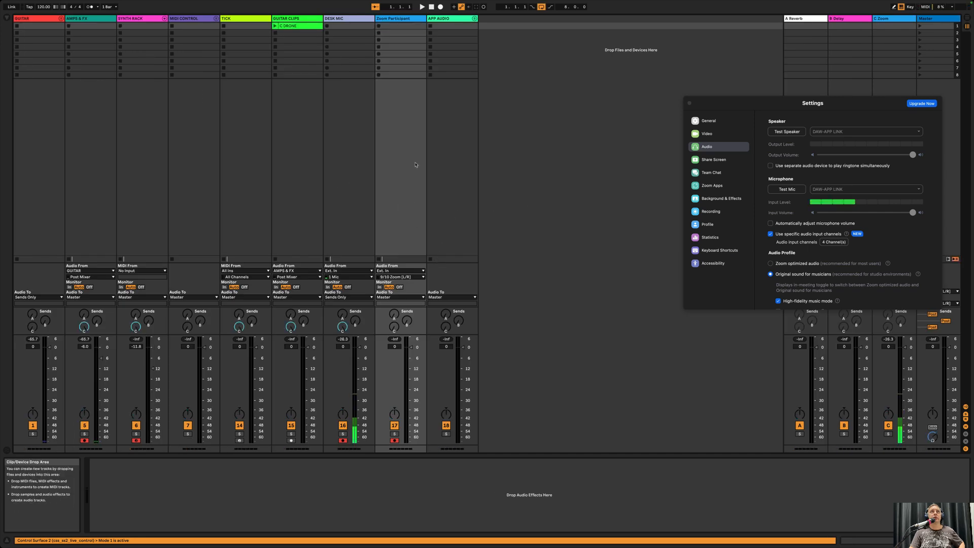
# Move Zoom's settings clear of the return tracks, then run and stop its speaker test while watching the Zoom Participant track's meter
pyautogui.moveTo(854, 105); pyautogui.dragTo(806, 56)
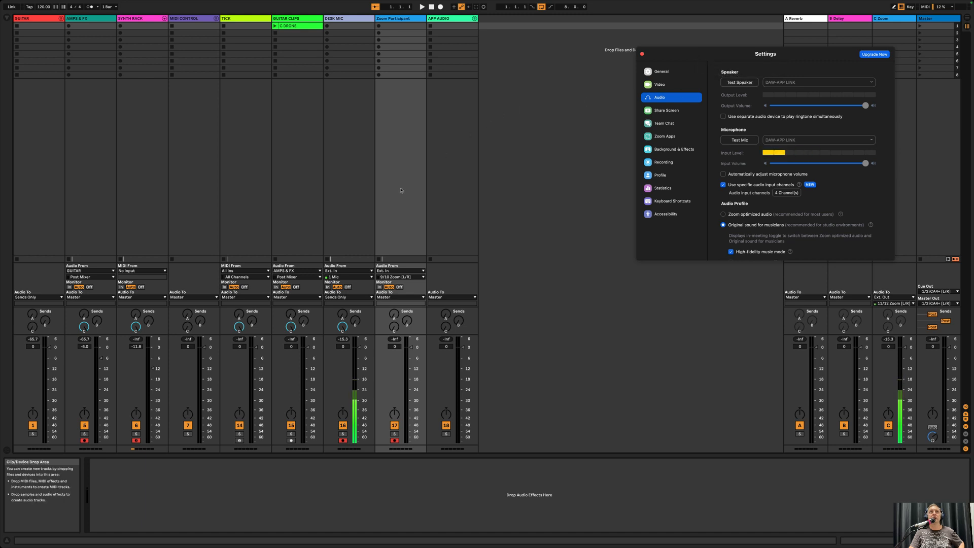
pyautogui.click(753, 85)
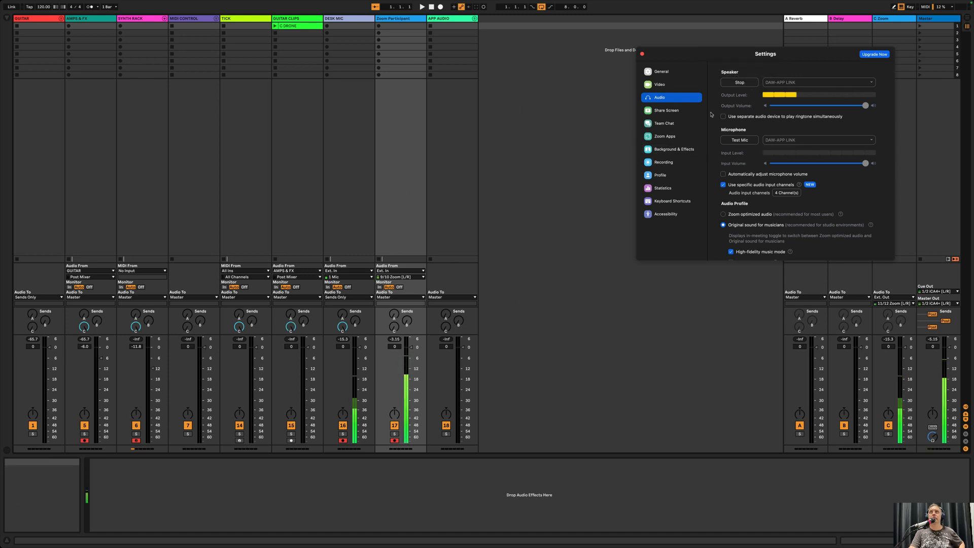
pyautogui.click(738, 83)
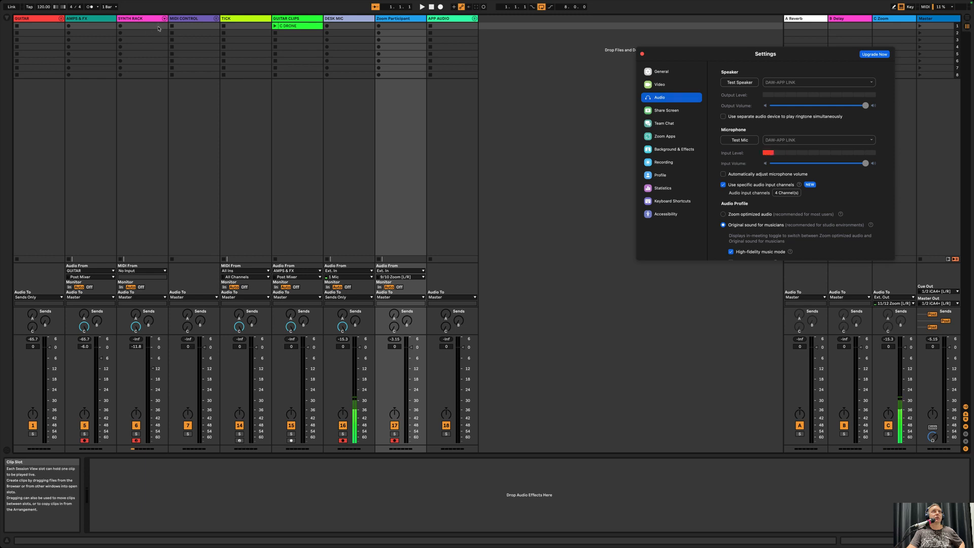
# Set the SYNTH RACK track's MIDI input to Computer Keyboard, and test its fader by lowering it to -30.8 dB and restoring it to -11.8 dB
pyautogui.click(144, 152)
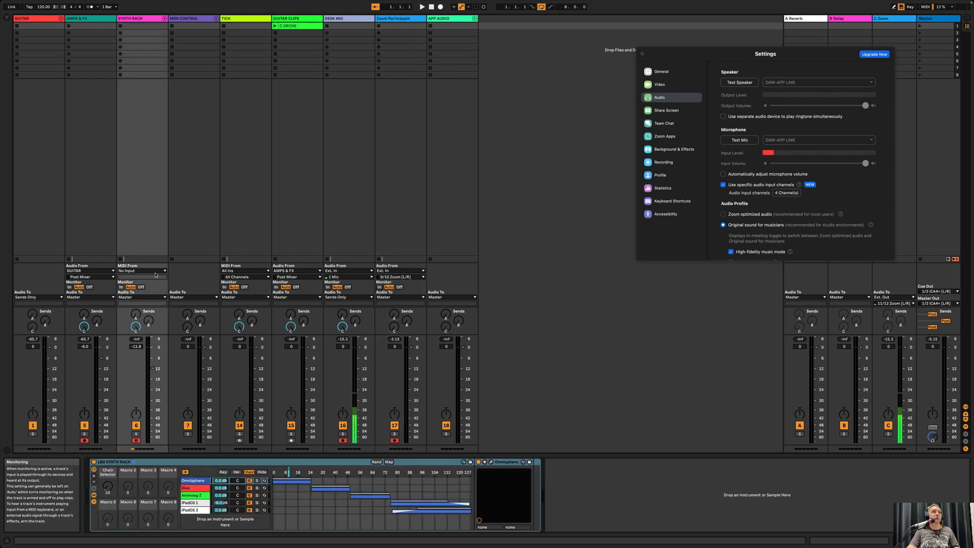
pyautogui.click(142, 270)
pyautogui.click(153, 283)
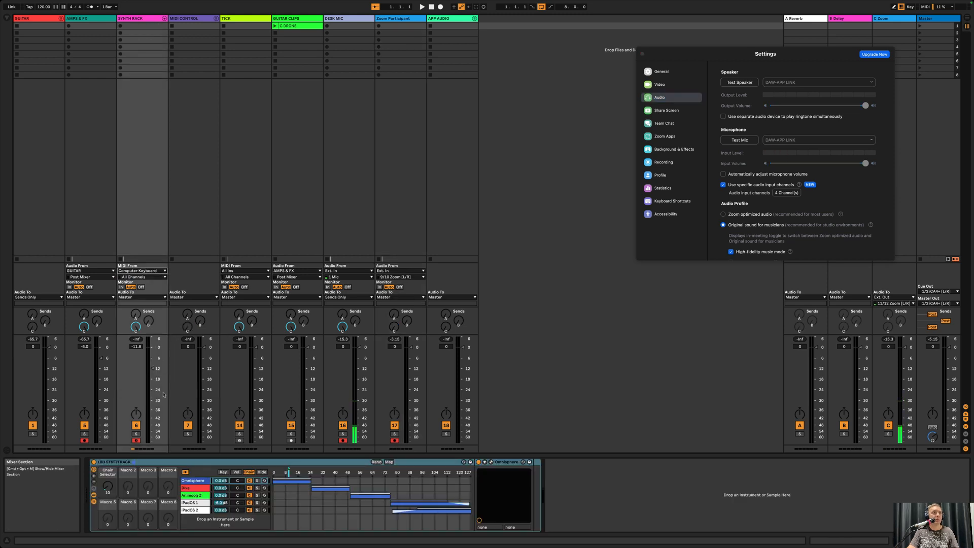
pyautogui.moveTo(153, 370); pyautogui.dragTo(153, 387)
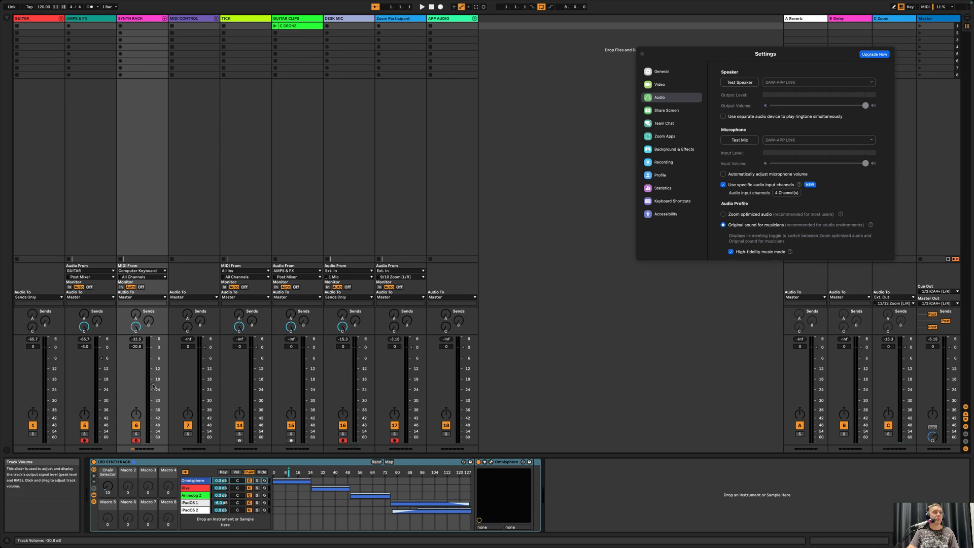
pyautogui.moveTo(153, 387); pyautogui.dragTo(153, 369)
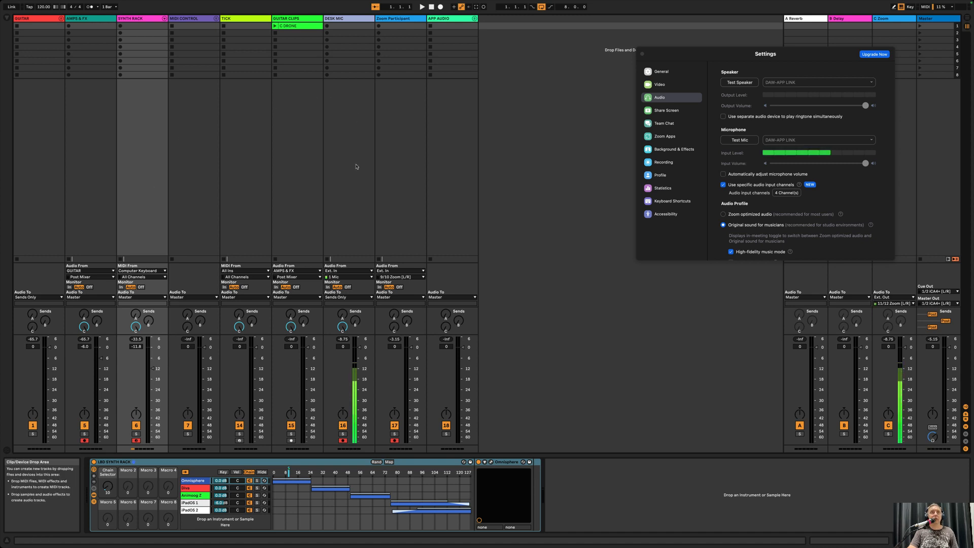
# Deactivate the DESK MIC track and unfold the APP AUDIO group to show its application tracks
pyautogui.click(349, 245)
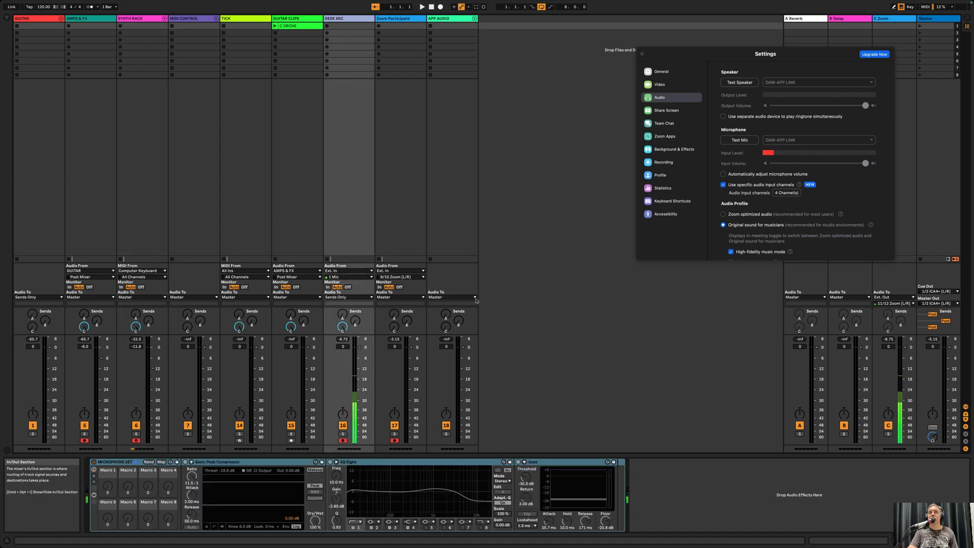
pyautogui.click(343, 425)
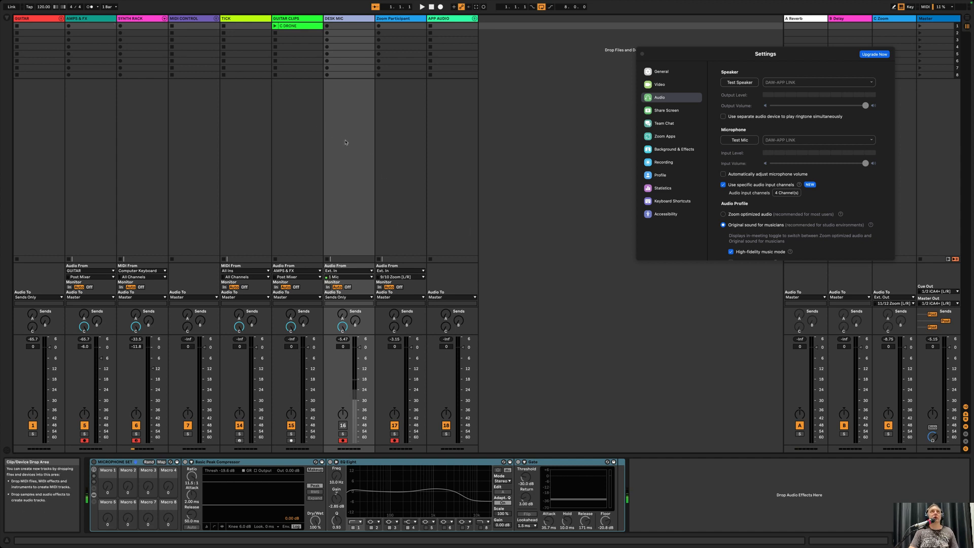
pyautogui.click(474, 18)
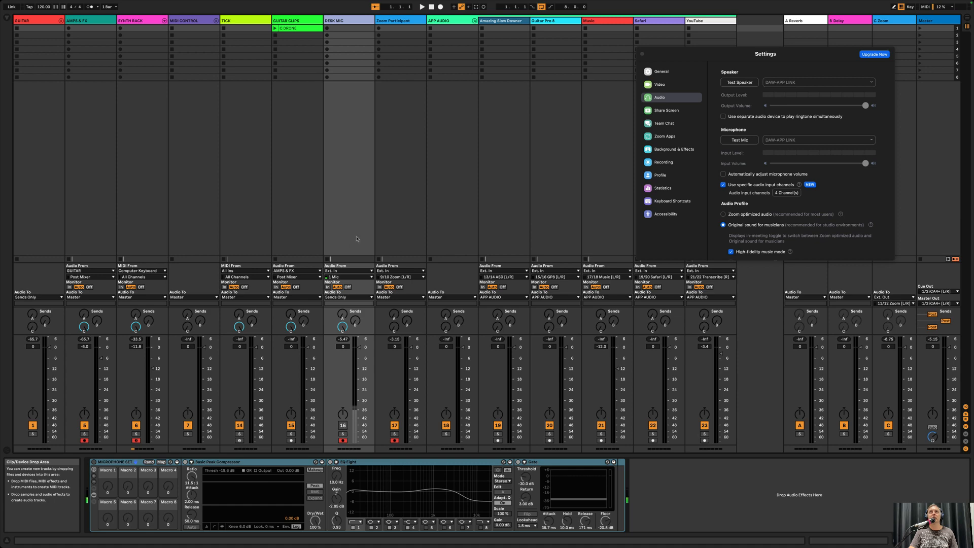
# Switch to the Loopback desktop and play Tokyo Dream in Amazing Slow Downer, checking its signal through DAW-APP LINK
pyautogui.hotkey('ctrl', 'Left')
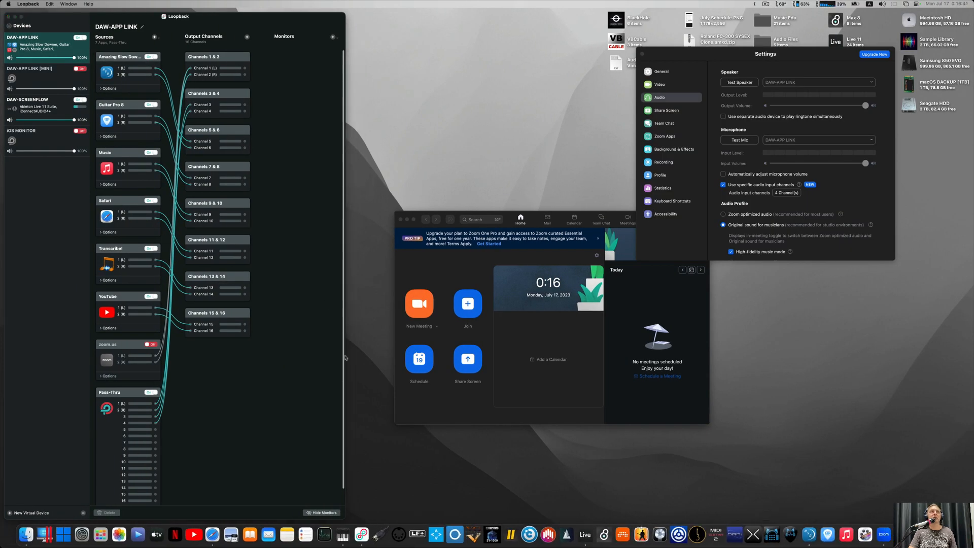
pyautogui.moveTo(174, 338); pyautogui.dragTo(175, 169)
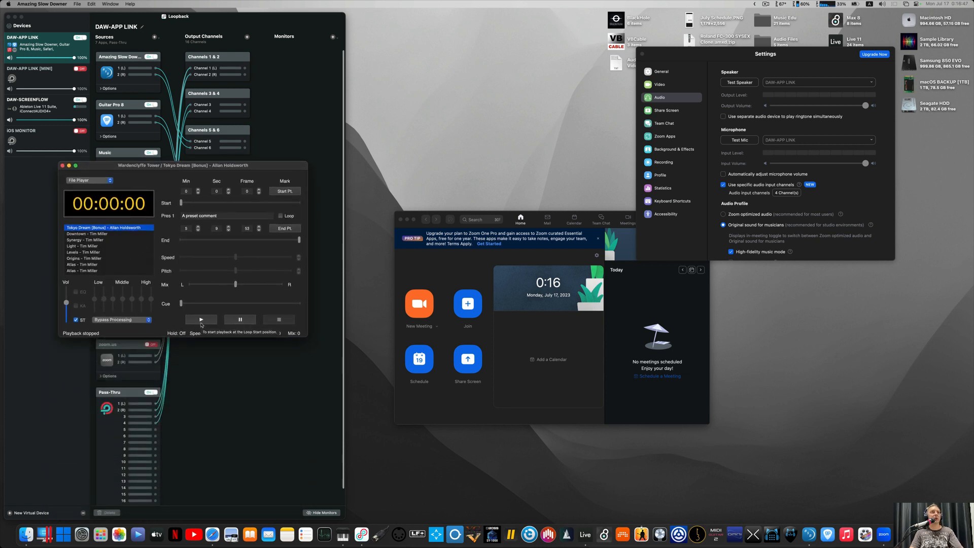
pyautogui.click(201, 319)
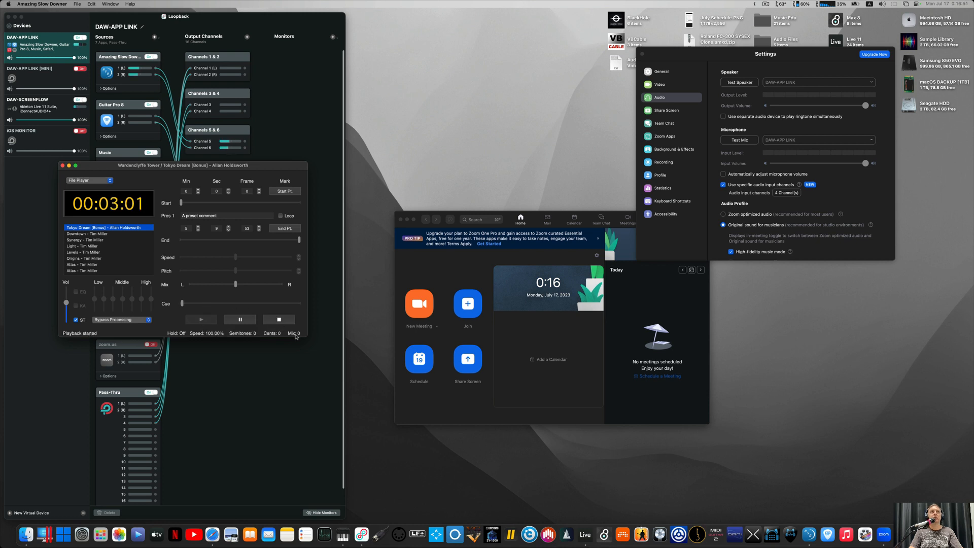
pyautogui.moveTo(125, 166); pyautogui.dragTo(118, 220)
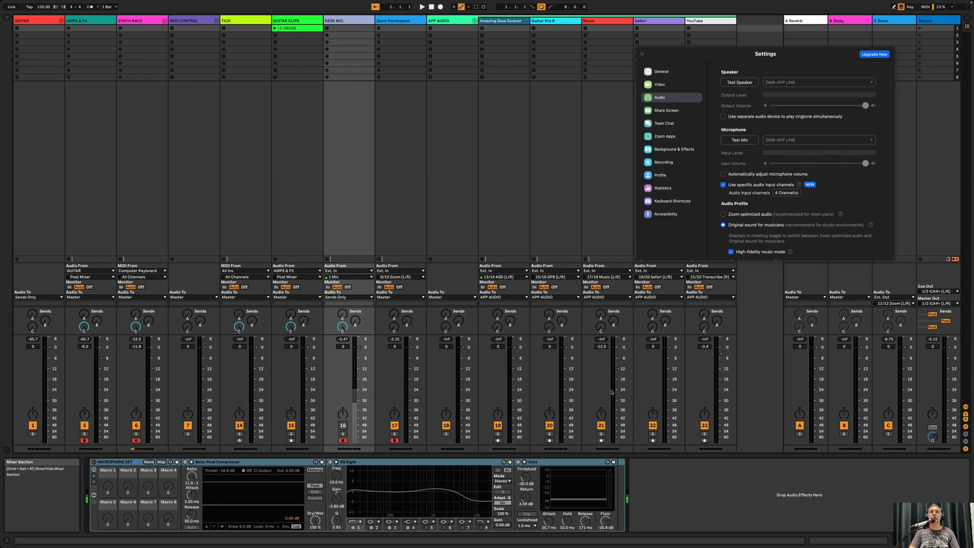
# Arm the Amazing Slow Downer track in Ableton Live and raise its C-Zoom send to 0.0 dB
pyautogui.click(504, 211)
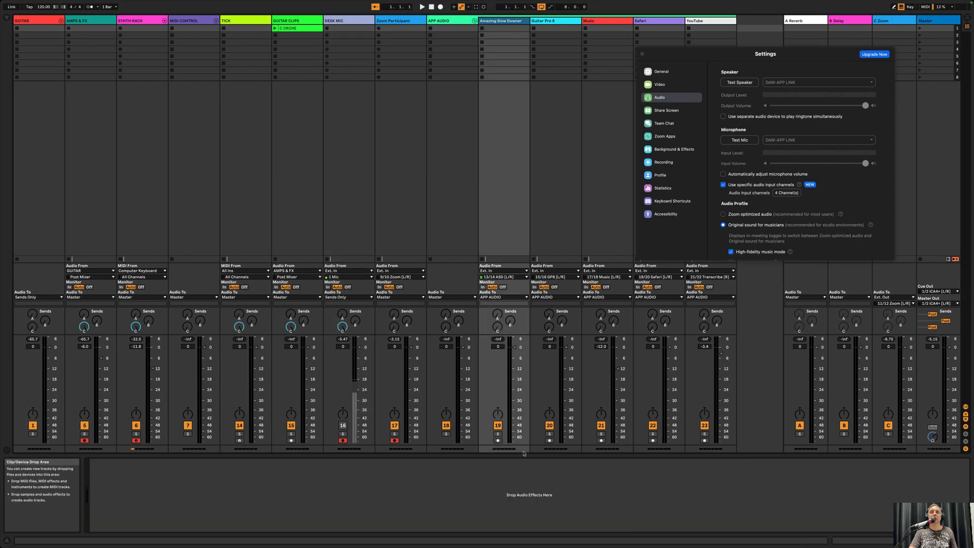
pyautogui.click(498, 440)
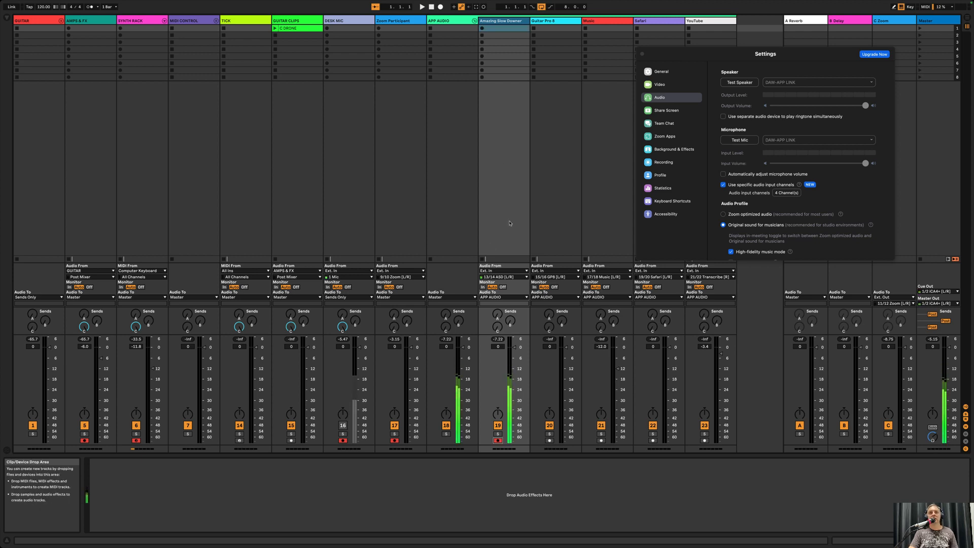
pyautogui.moveTo(497, 326); pyautogui.dragTo(498, 298)
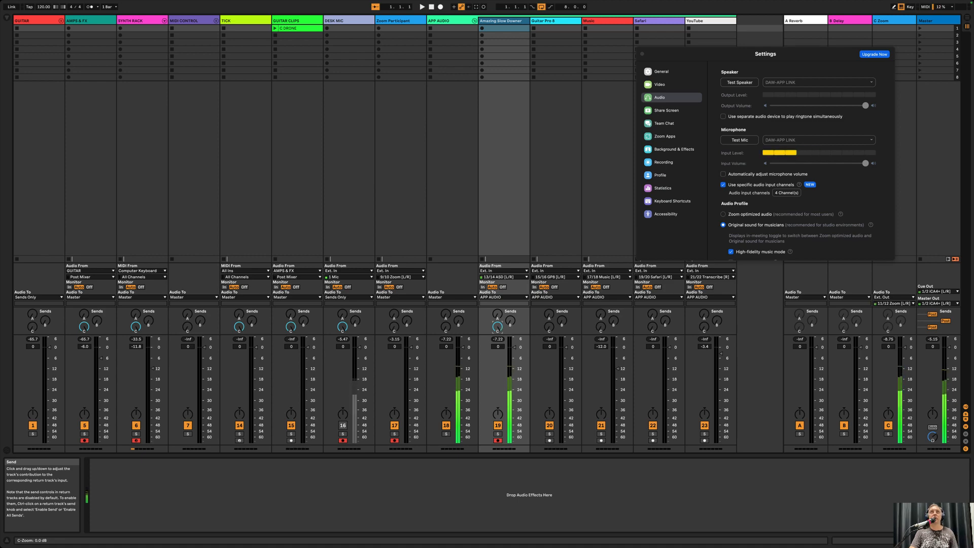
# Check the returned signal in Loopback's DAW-APP LINK channels, then stop Amazing Slow Downer's playback and close its window
pyautogui.hotkey('ctrl', 'Left')
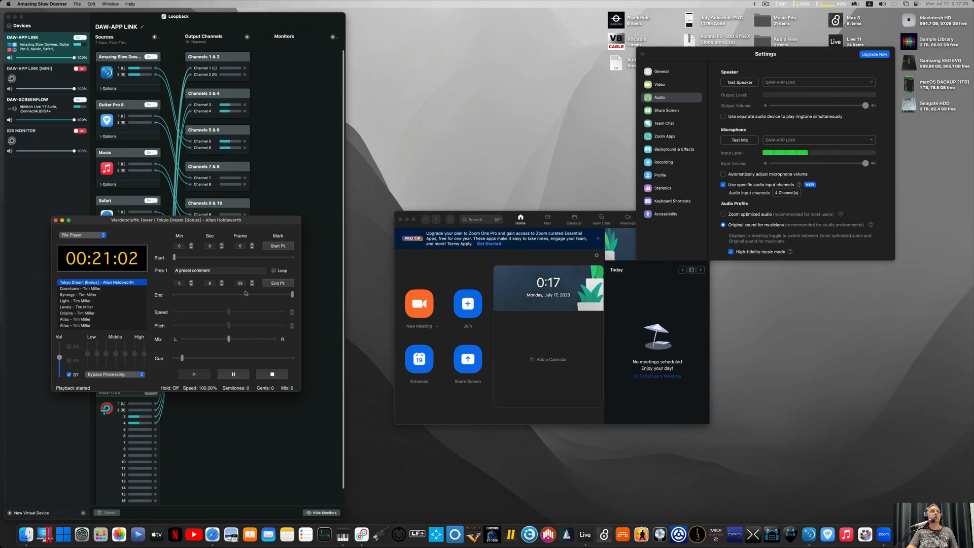
pyautogui.press('space')
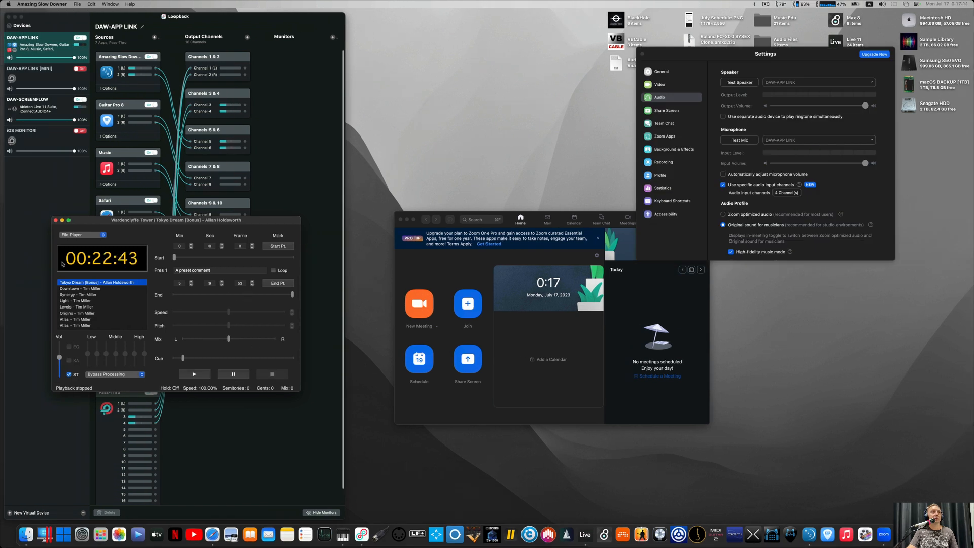
pyautogui.click(57, 221)
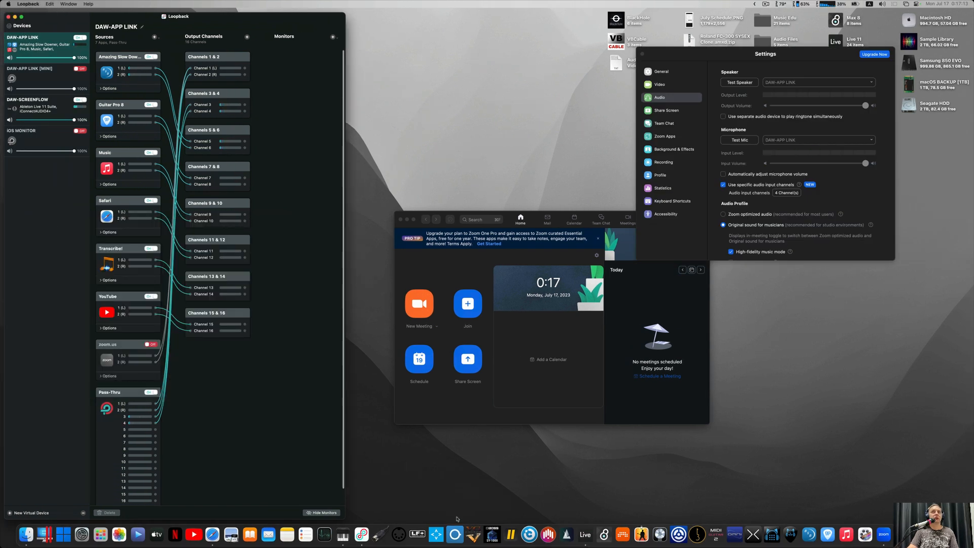
# Return to Ableton Live, turn down the Amazing Slow Downer track's C-Zoom send, and close Zoom's settings
pyautogui.hotkey('ctrl', 'Right')
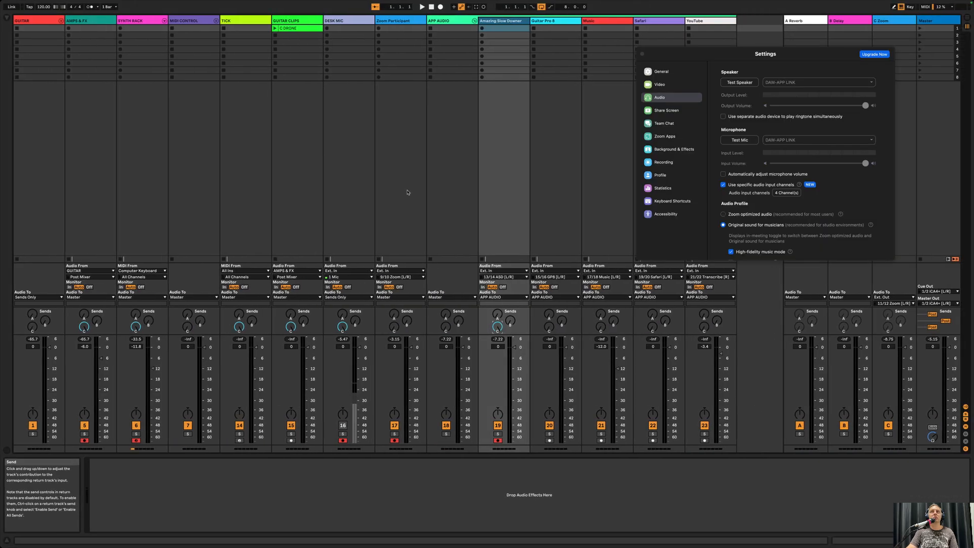
pyautogui.click(513, 202)
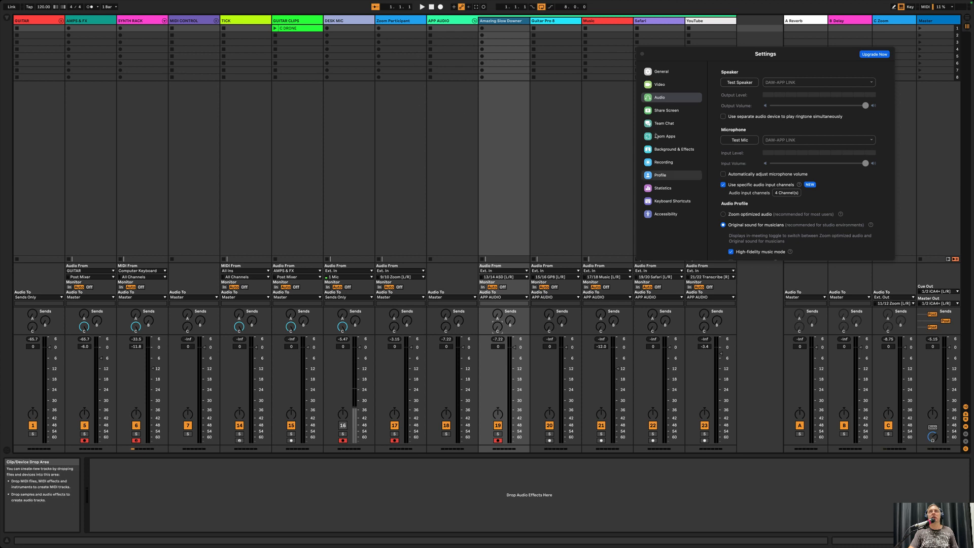
pyautogui.click(642, 54)
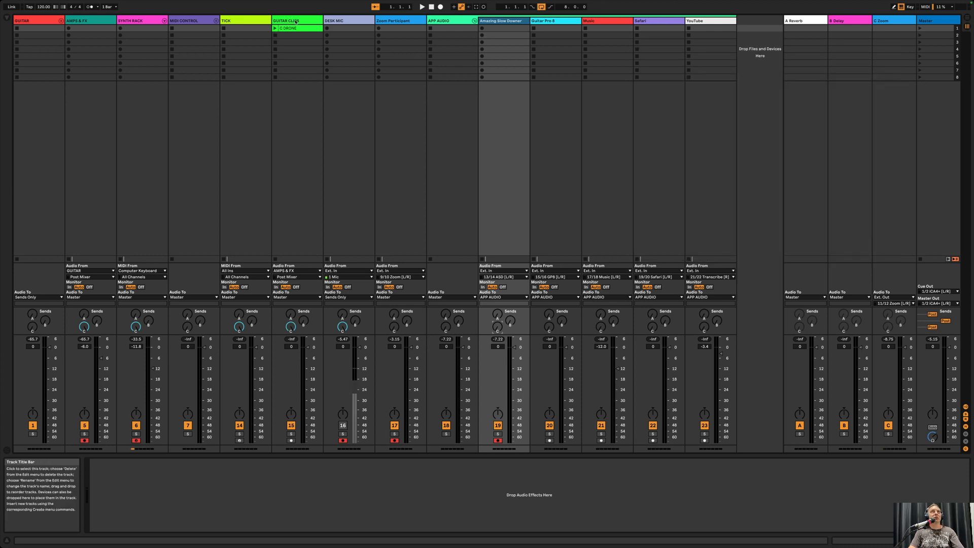
# Launch the C DRONE clip, watch the TICK, GUITAR CLIPS and Zoom return meters, and stop playback
pyautogui.click(277, 30)
pyautogui.click(276, 29)
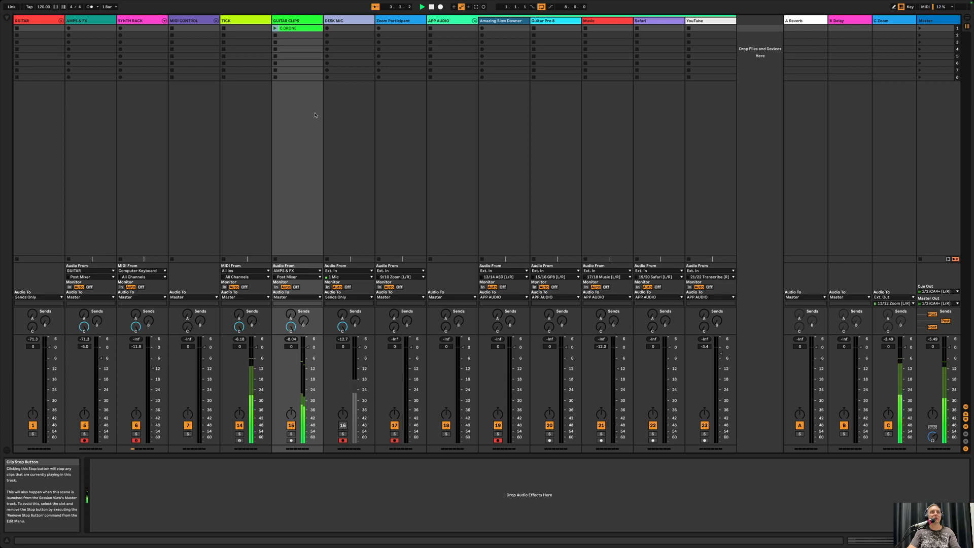
pyautogui.press('space')
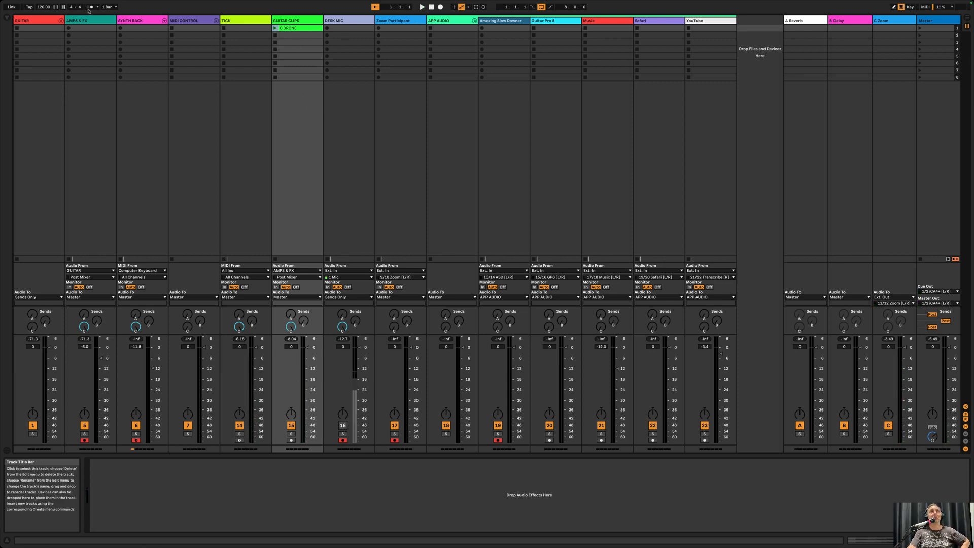
# Inspect the TICK track's device and the Cue Out options on the Master track, keeping the 1/2 iCA4+ output
pyautogui.click(246, 21)
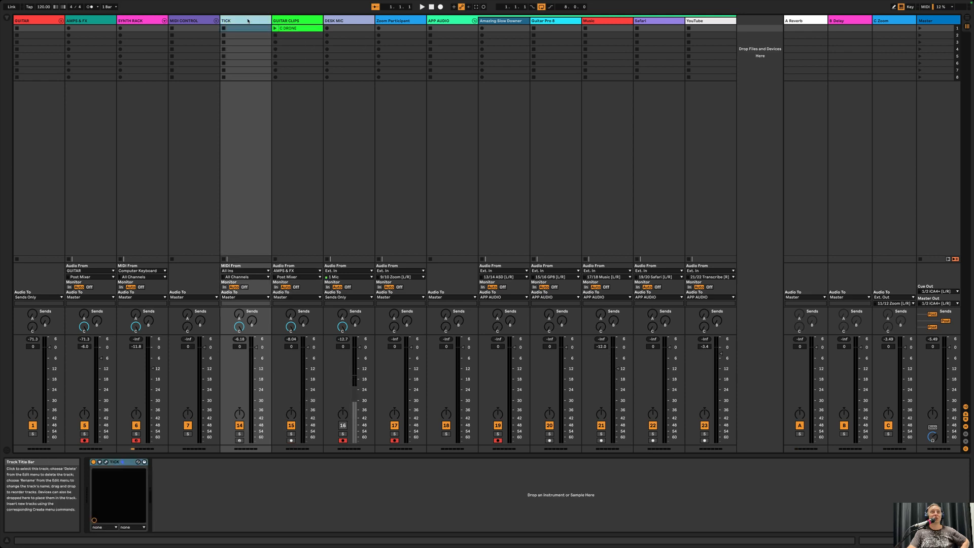
pyautogui.click(254, 120)
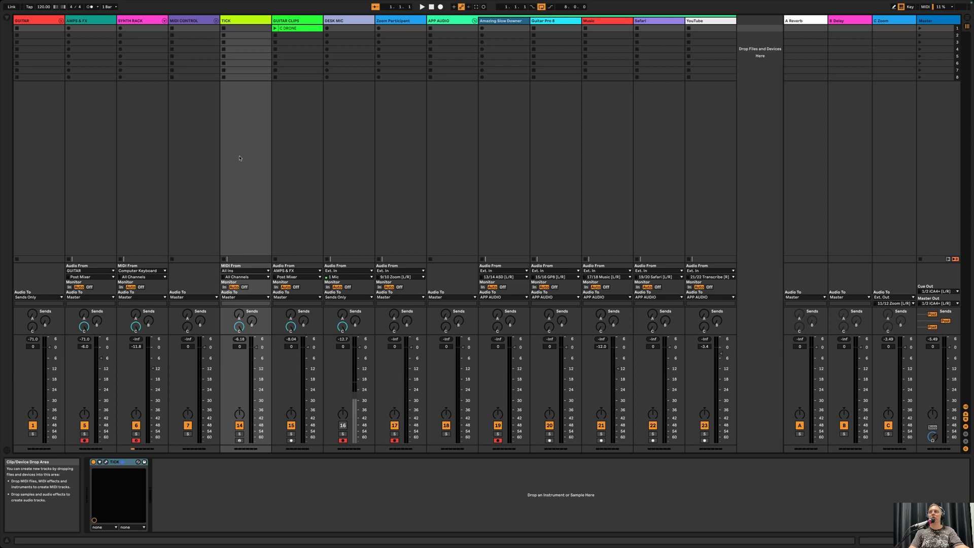
pyautogui.click(938, 291)
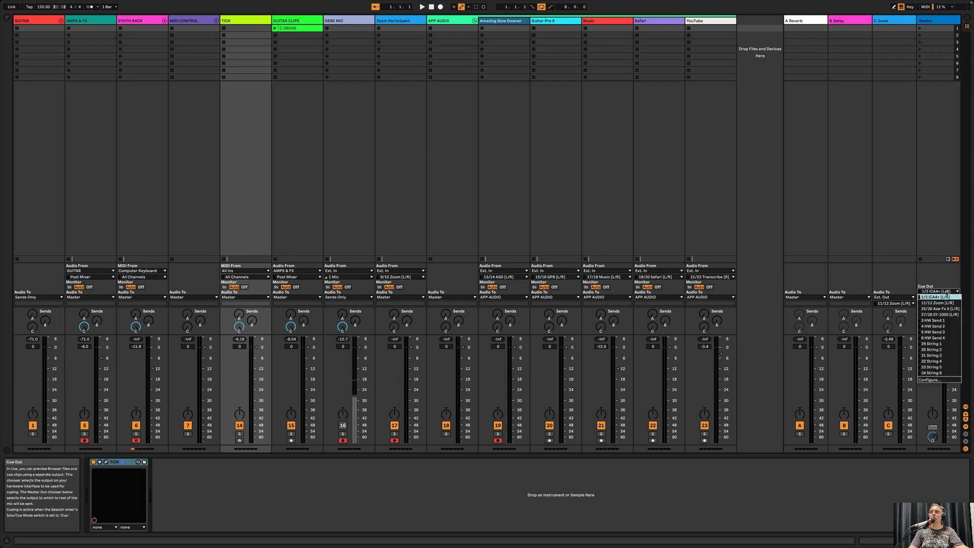
pyautogui.click(950, 293)
pyautogui.click(950, 292)
pyautogui.click(949, 298)
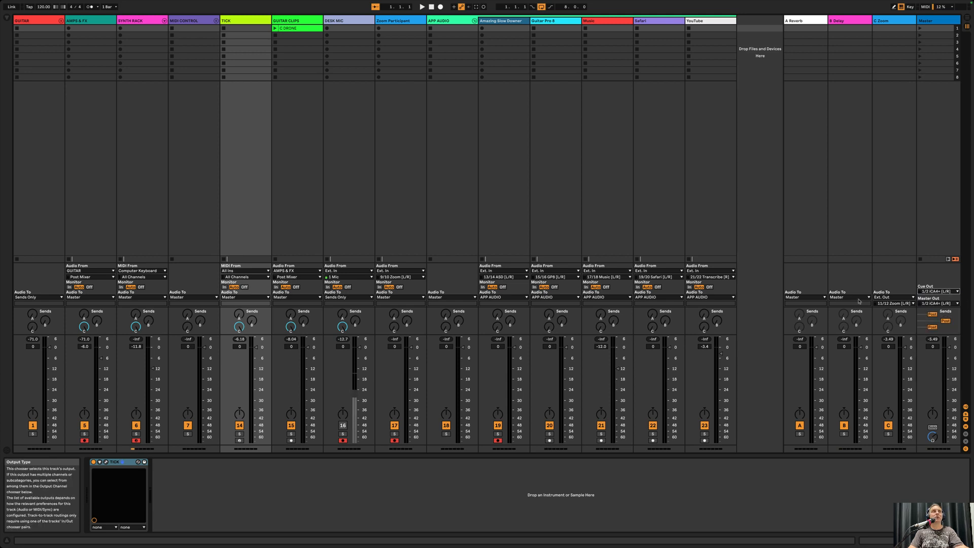
# Deactivate the TICK track and turn down its C-Zoom send, then audition Live's built-in metronome during playback and switch it off
pyautogui.moveTo(14, 3)
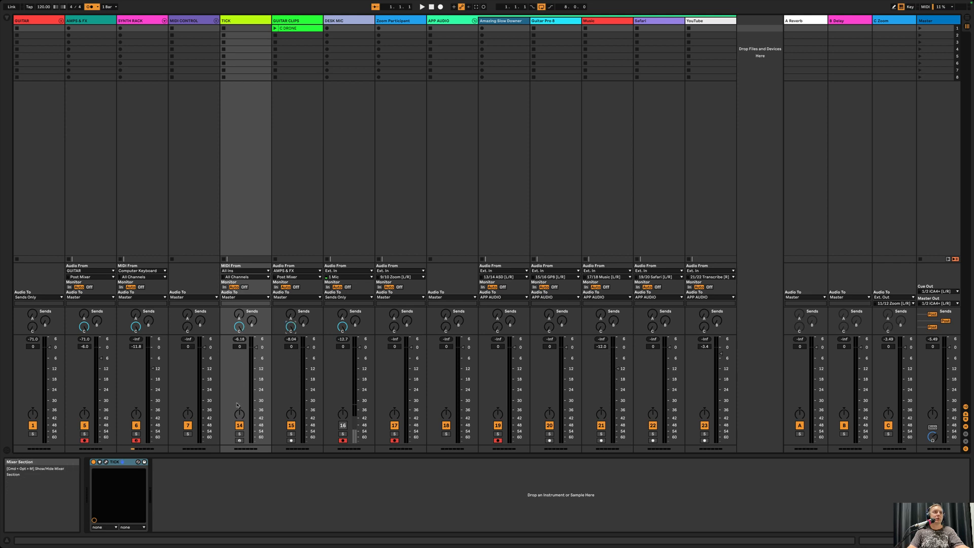
pyautogui.click(240, 426)
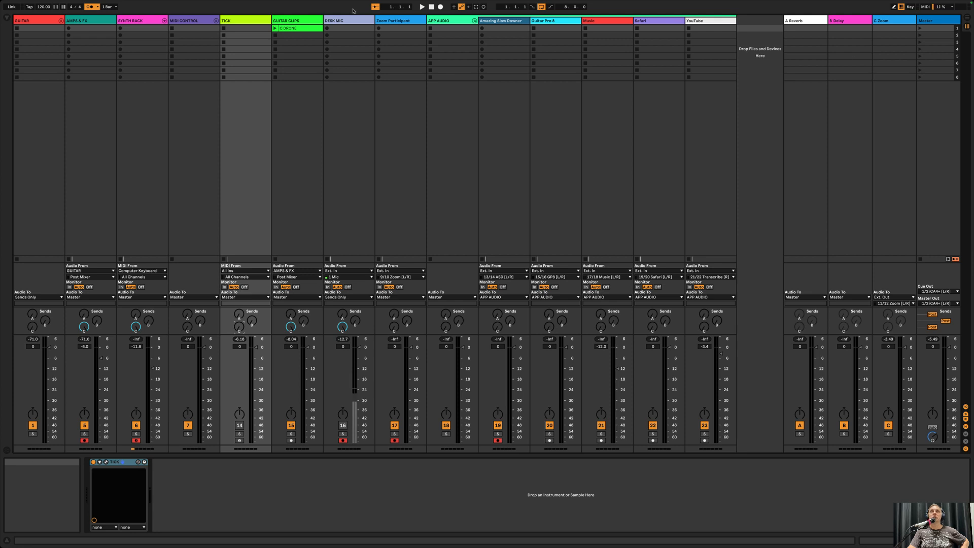
pyautogui.click(421, 7)
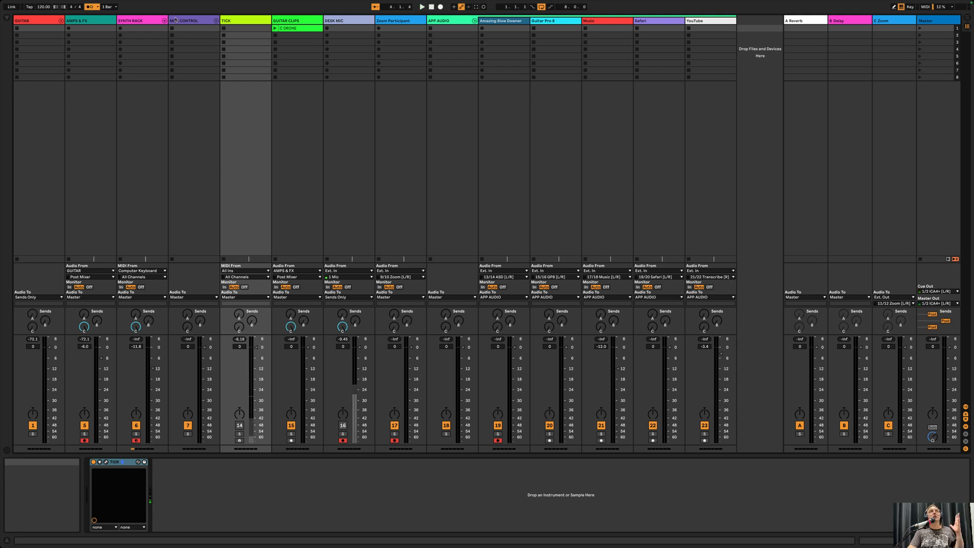
pyautogui.click(90, 8)
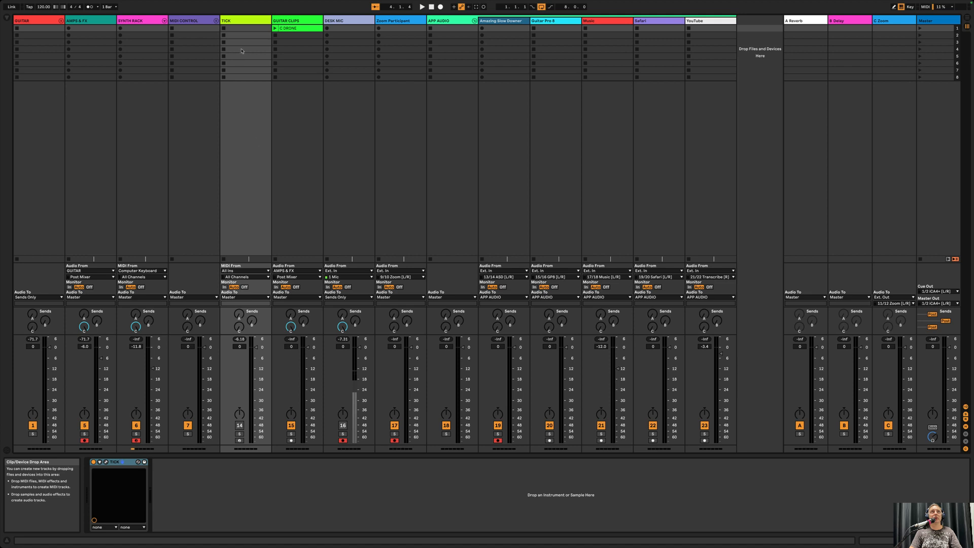
# Open the TICK plug-in window and look through its settings for sync, view, low-pass filter and master gain
pyautogui.click(106, 464)
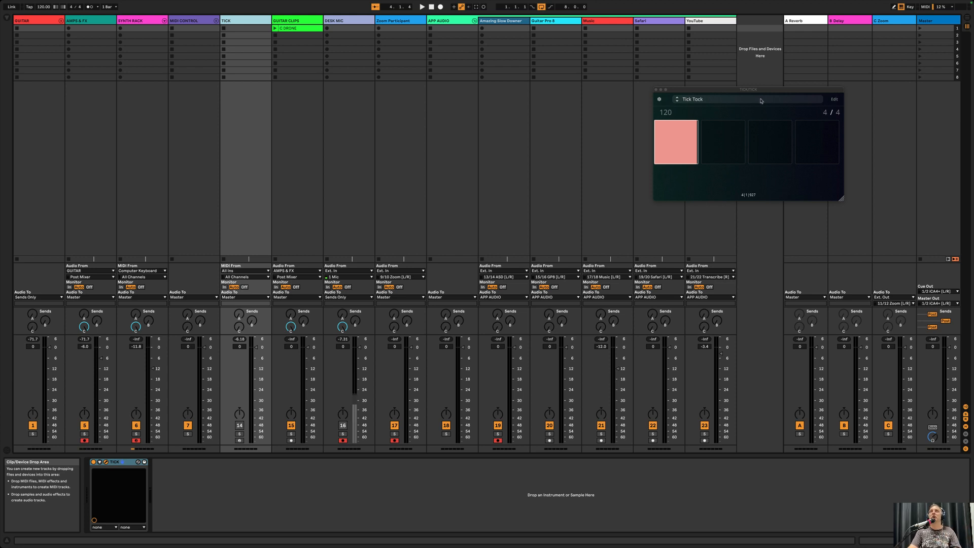
pyautogui.click(659, 99)
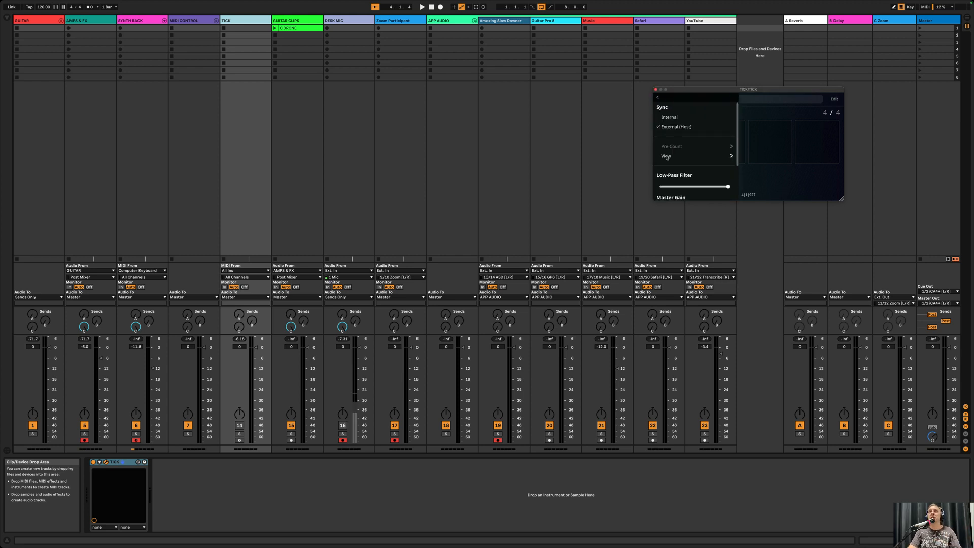
pyautogui.click(814, 95)
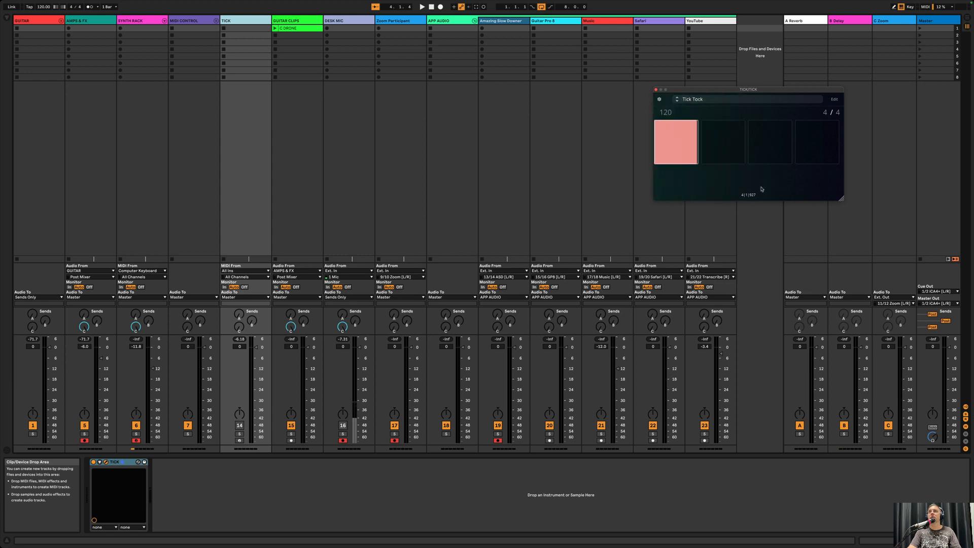
pyautogui.click(660, 101)
pyautogui.scroll(-2, 672, 141)
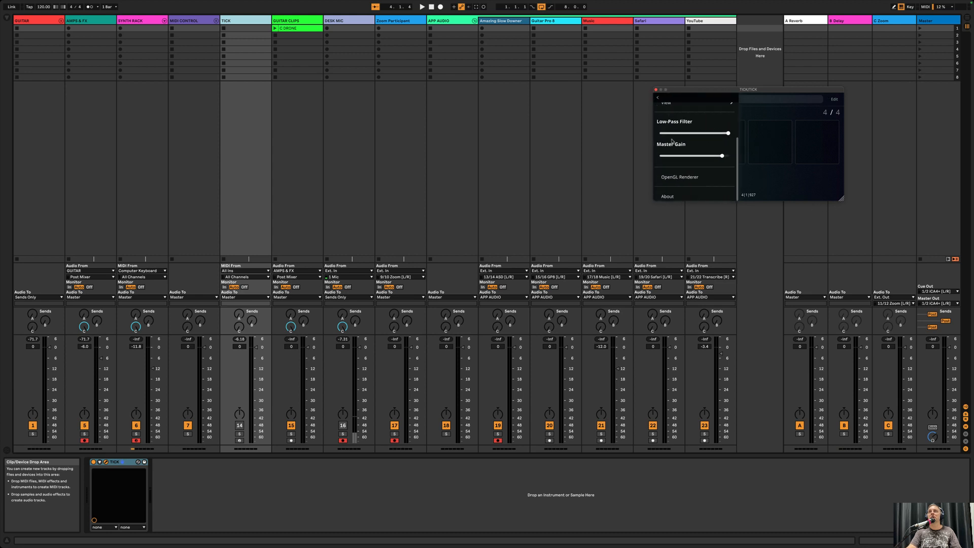
# Read through the TICK plug-in's About page with its version, licences and credits, and close the plug-in window
pyautogui.click(669, 197)
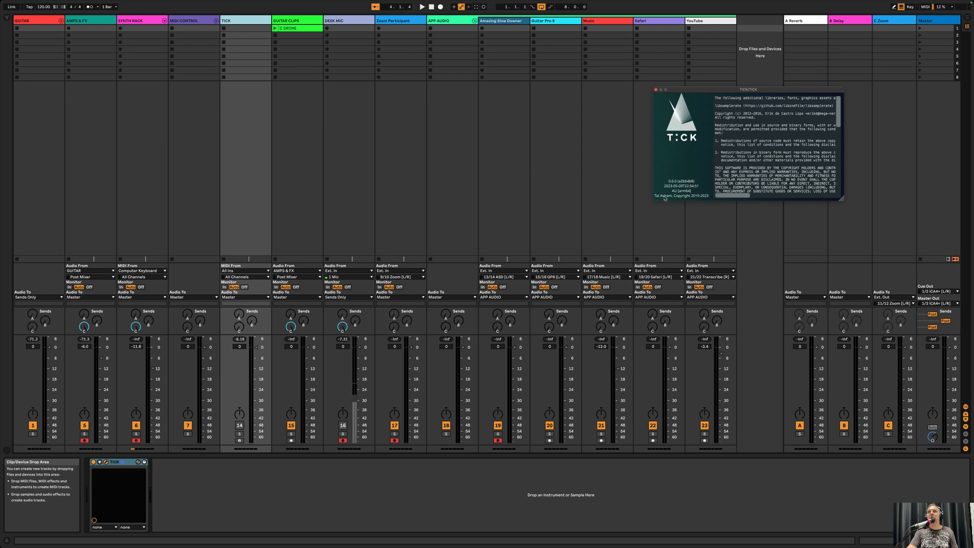
pyautogui.scroll(-10, 766, 167)
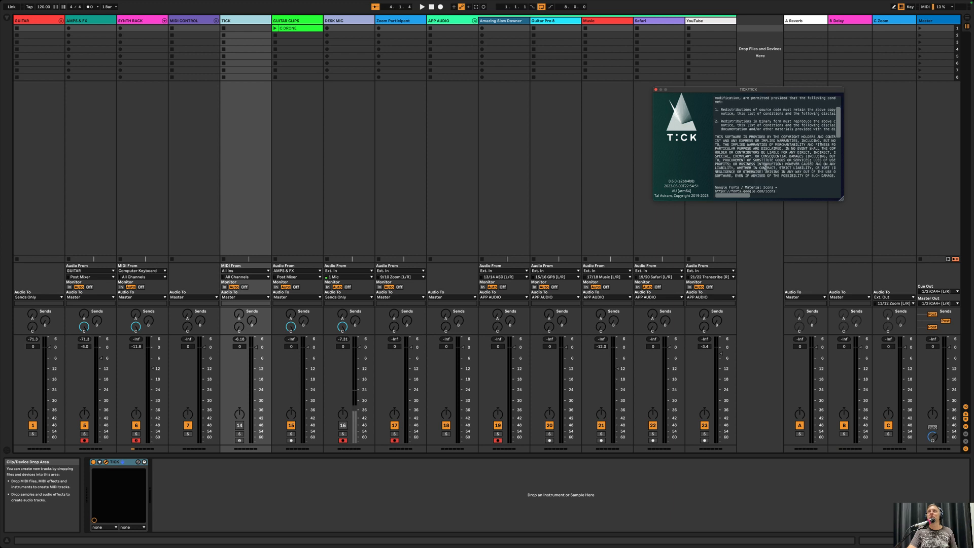
pyautogui.scroll(-8, 765, 167)
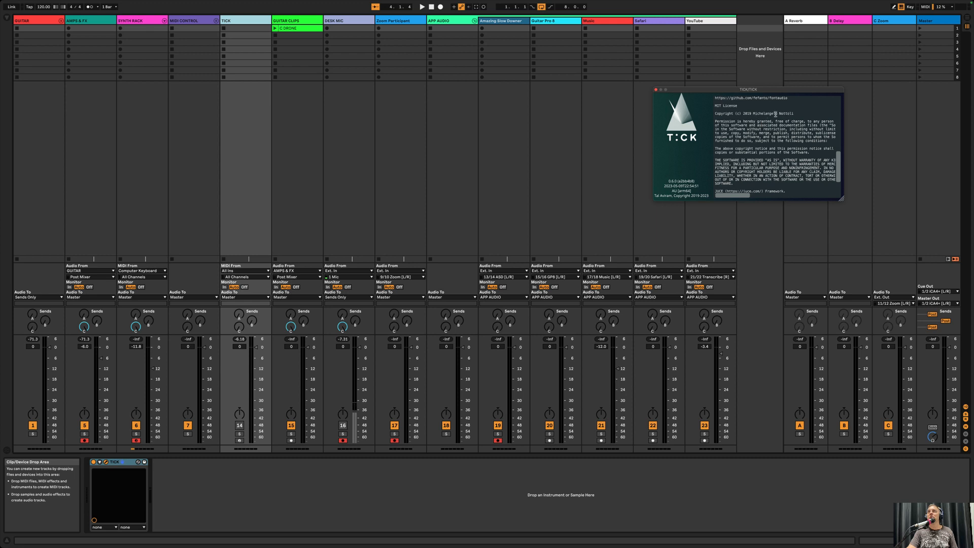
pyautogui.scroll(5, 778, 116)
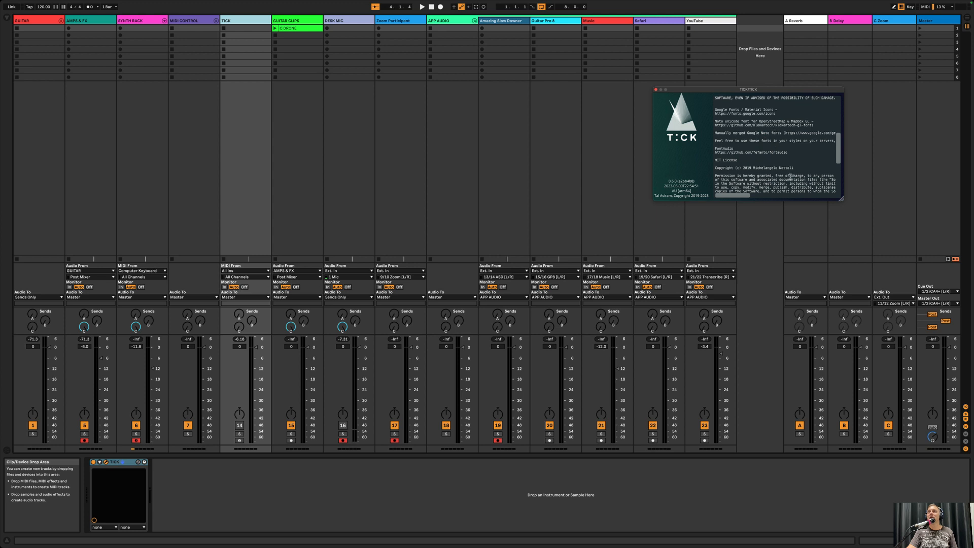
pyautogui.scroll(-5, 789, 175)
pyautogui.scroll(-1, 789, 175)
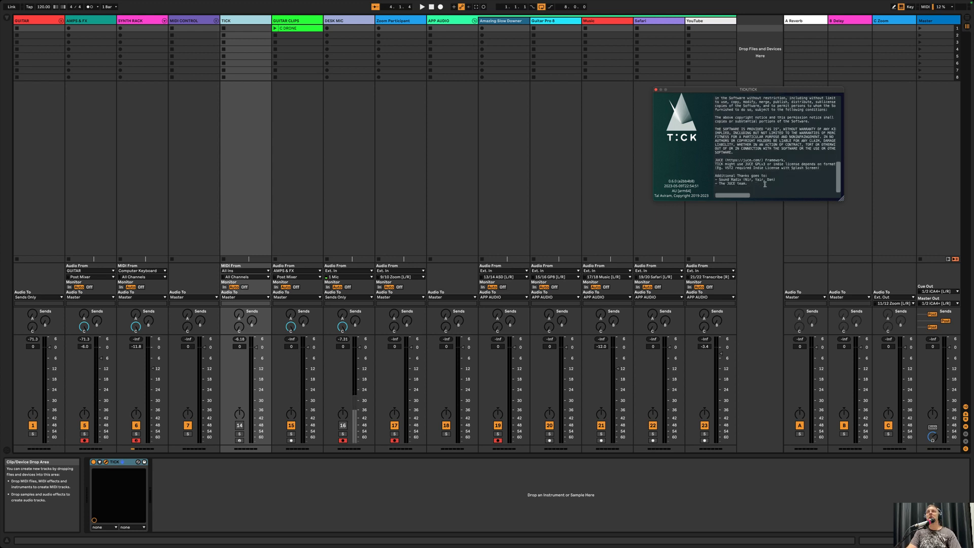
pyautogui.click(656, 90)
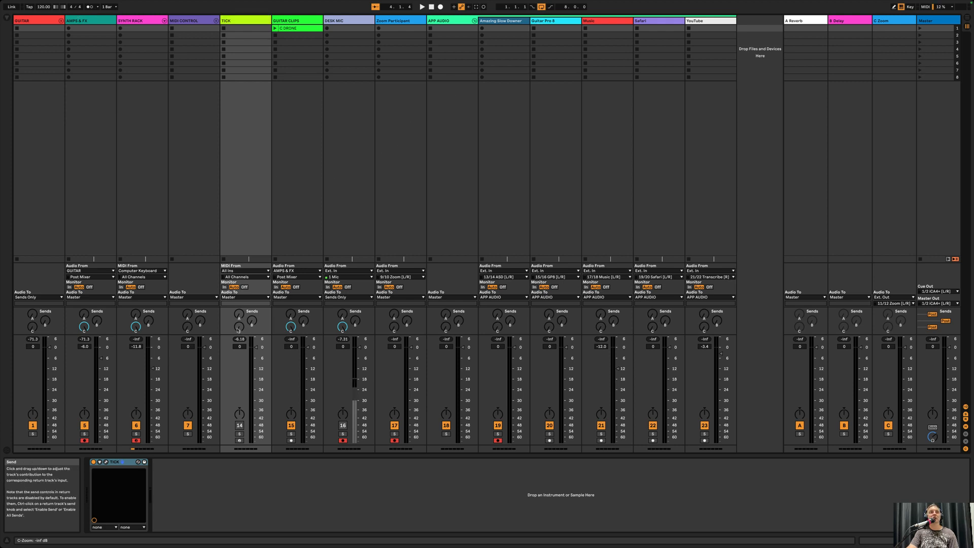
# Reactivate the TICK track with its C-Zoom send turned up, then audition the click during playback and stop
pyautogui.click(239, 425)
pyautogui.click(239, 440)
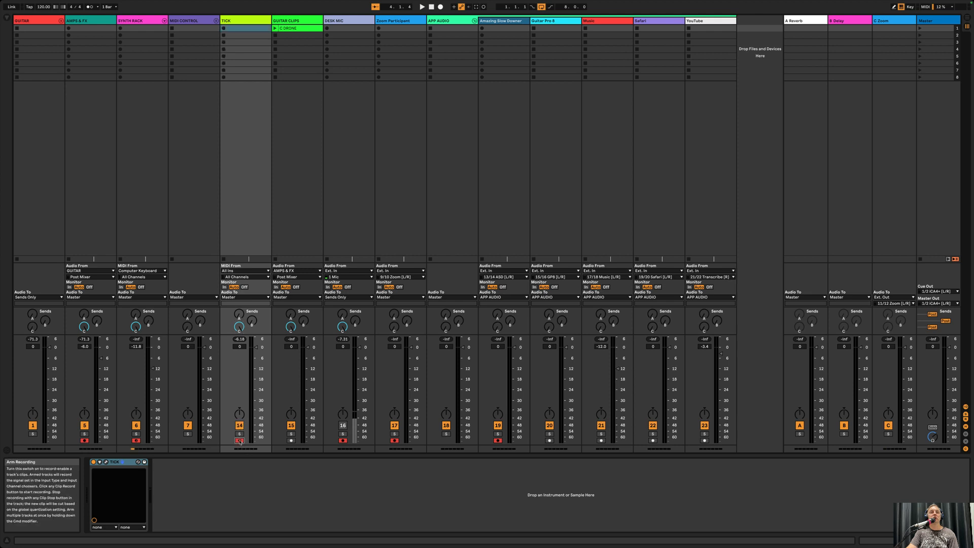
pyautogui.click(422, 7)
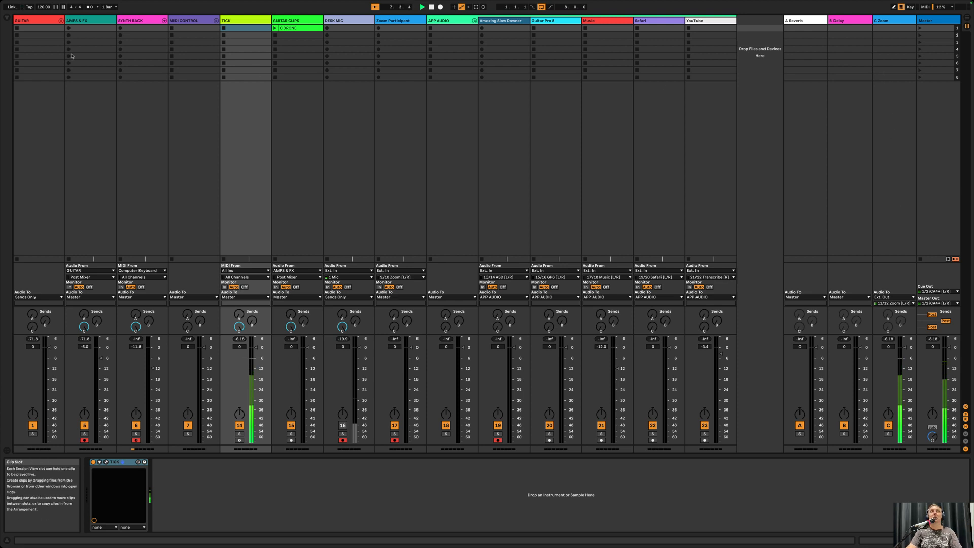
pyautogui.doubleClick(431, 7)
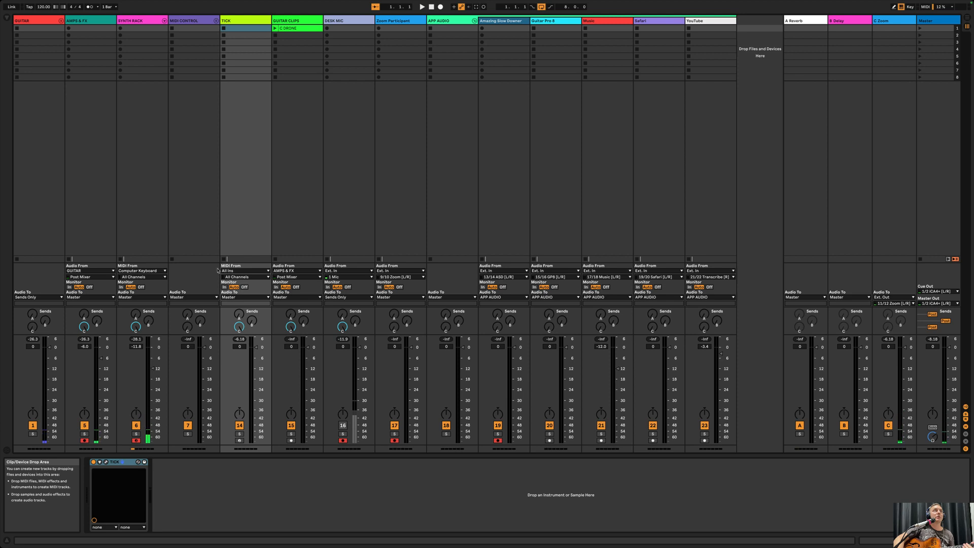
# Set the SYNTH RACK track's MIDI From to No Input and deactivate the track
pyautogui.click(144, 271)
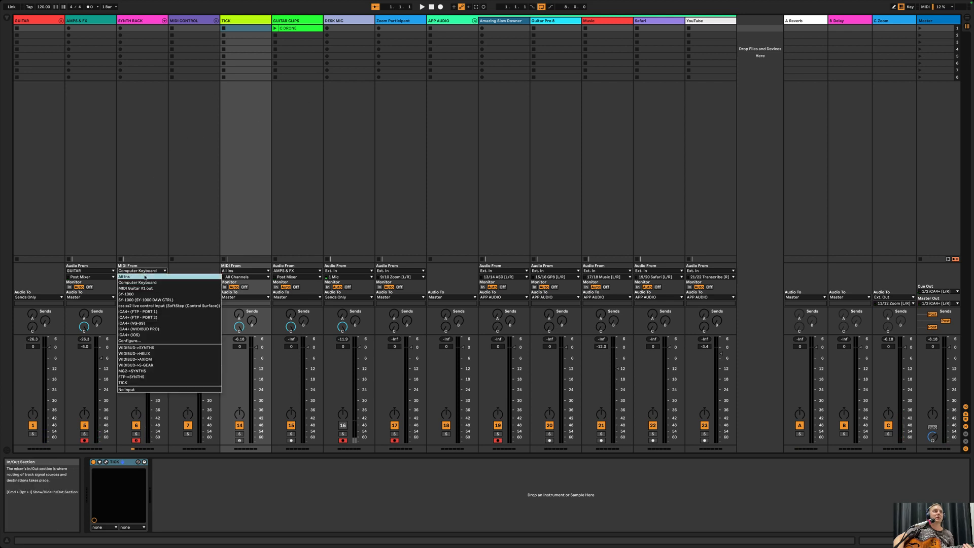
pyautogui.click(129, 389)
pyautogui.click(139, 196)
pyautogui.click(104, 197)
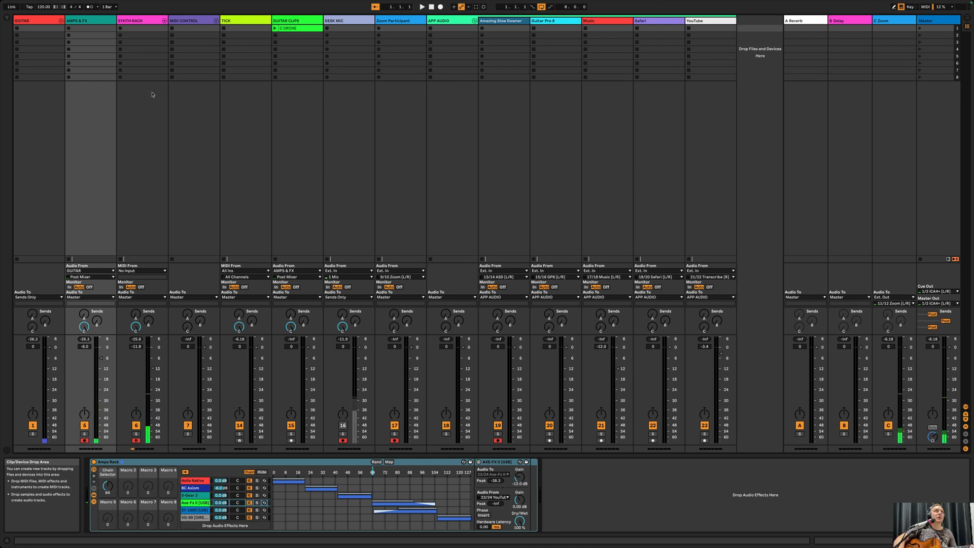
pyautogui.click(142, 153)
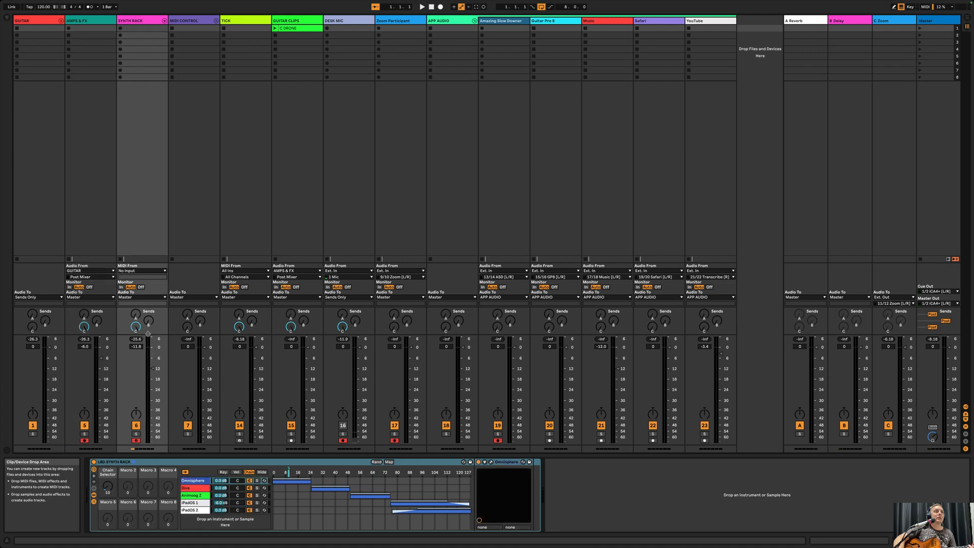
pyautogui.click(137, 427)
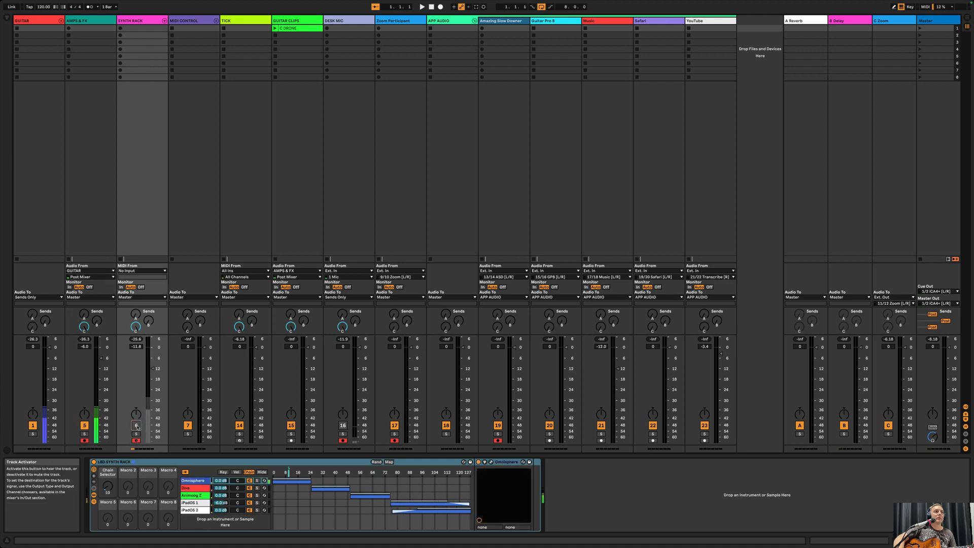
# In the AMPS & FX track's AXE-FX II (USB) device, set both Audio To and Audio From to 25/26 Axe-Fx II
pyautogui.click(97, 193)
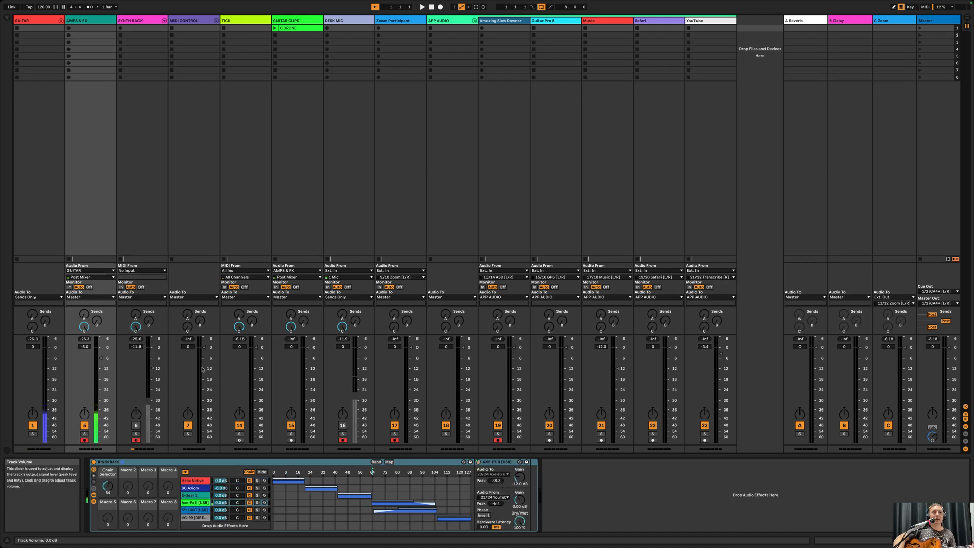
pyautogui.click(497, 475)
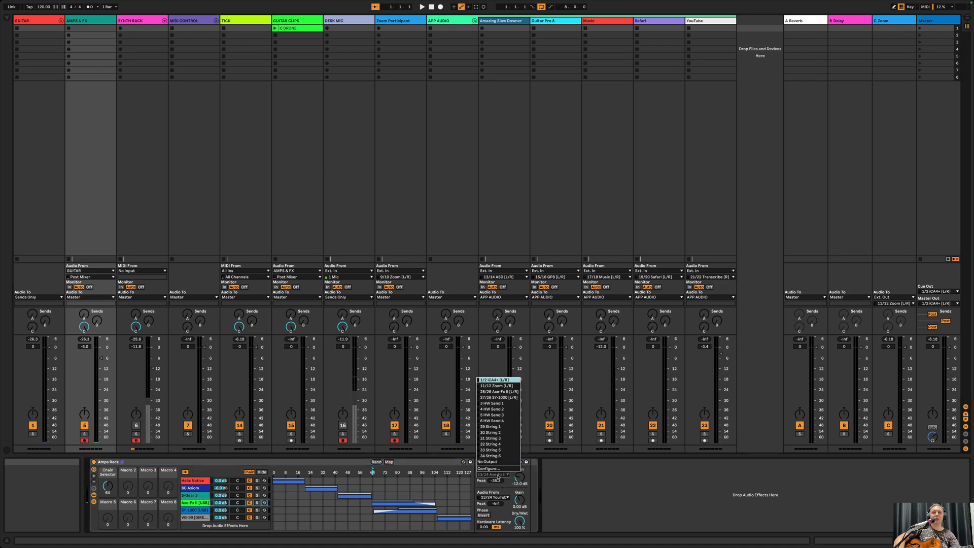
pyautogui.click(499, 391)
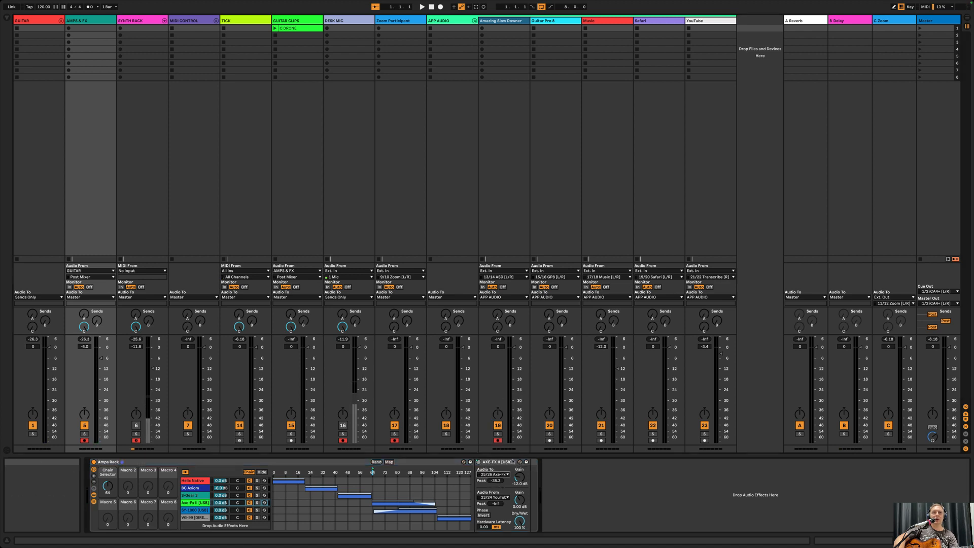
pyautogui.click(501, 497)
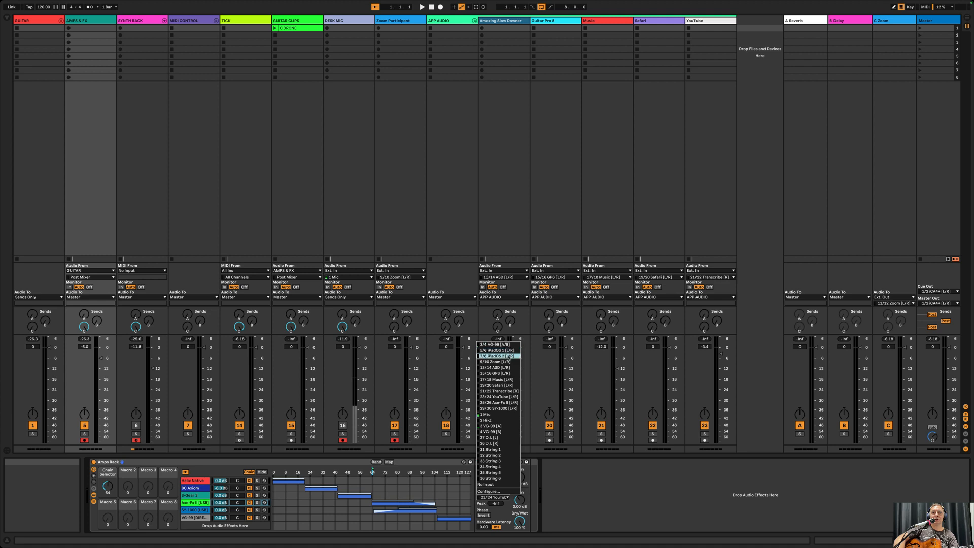
pyautogui.click(498, 403)
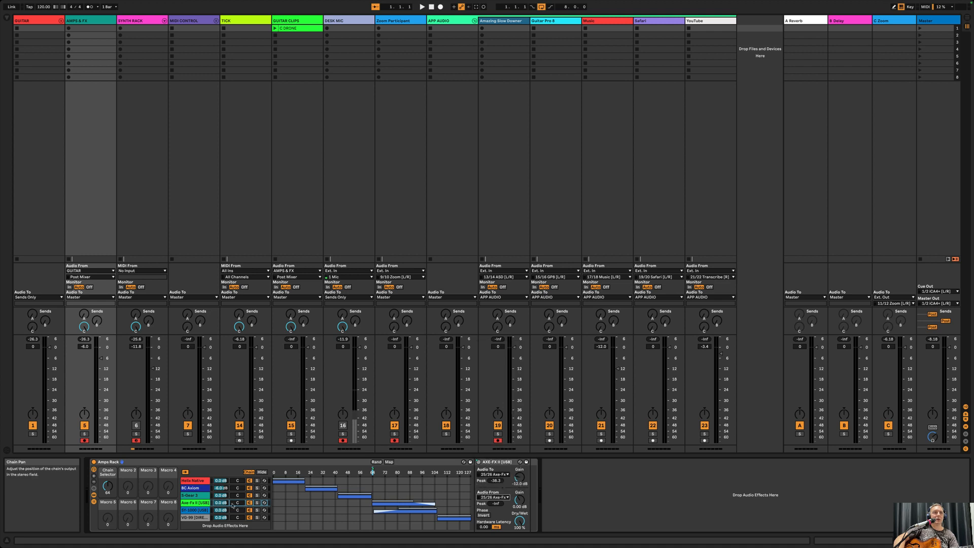
# In the Amps Rack's SY-1000 (USB) chain, set Audio To to 27/28 SY-1000 and Audio From to 29/30 SY-1000
pyautogui.click(196, 510)
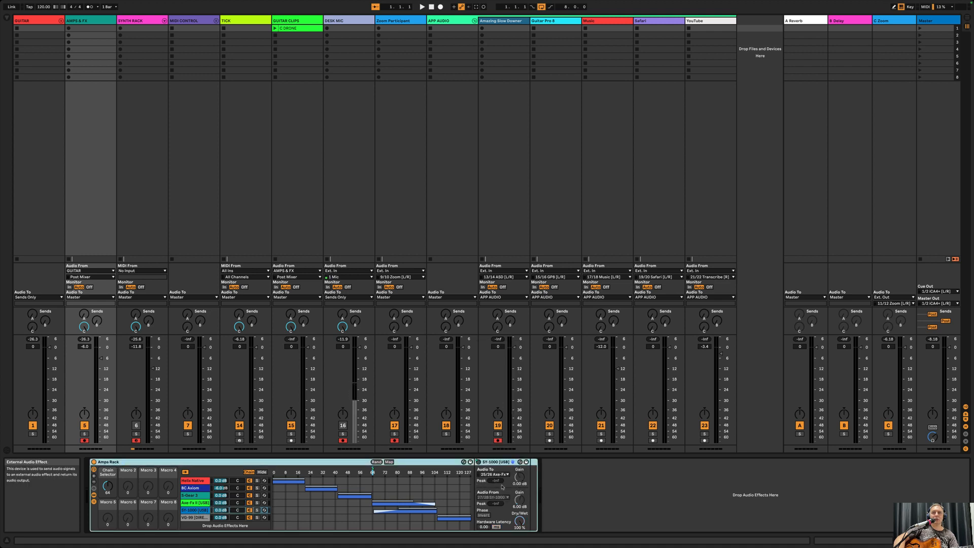
pyautogui.click(493, 475)
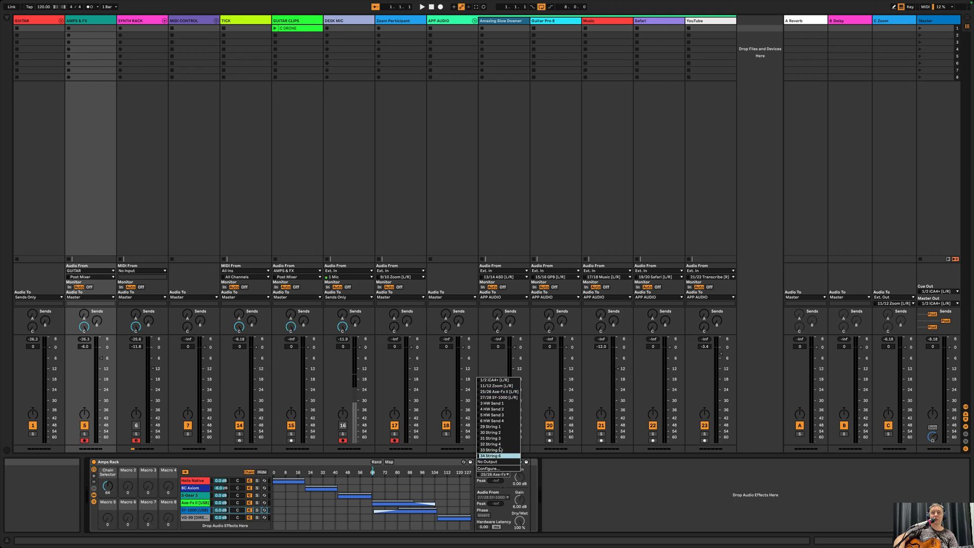
pyautogui.click(499, 397)
pyautogui.click(493, 497)
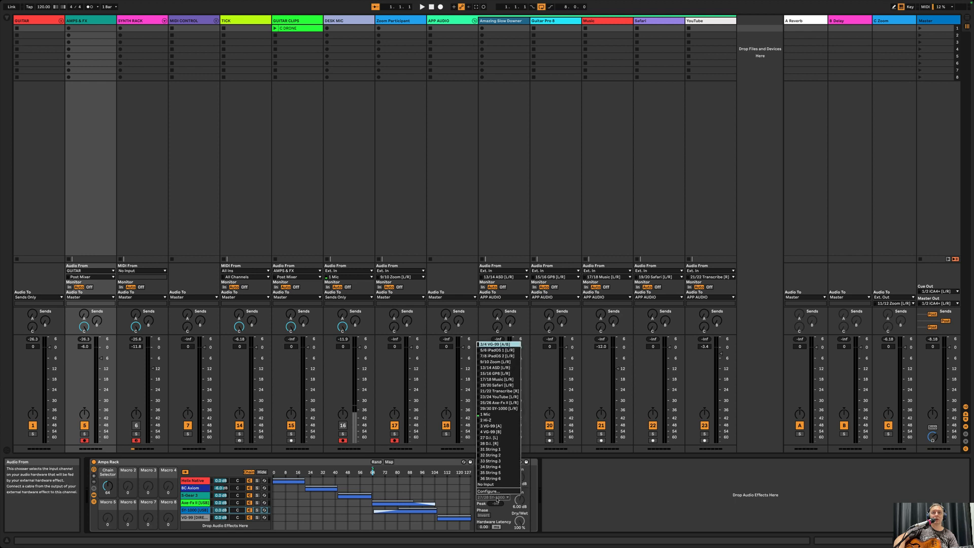
pyautogui.click(504, 408)
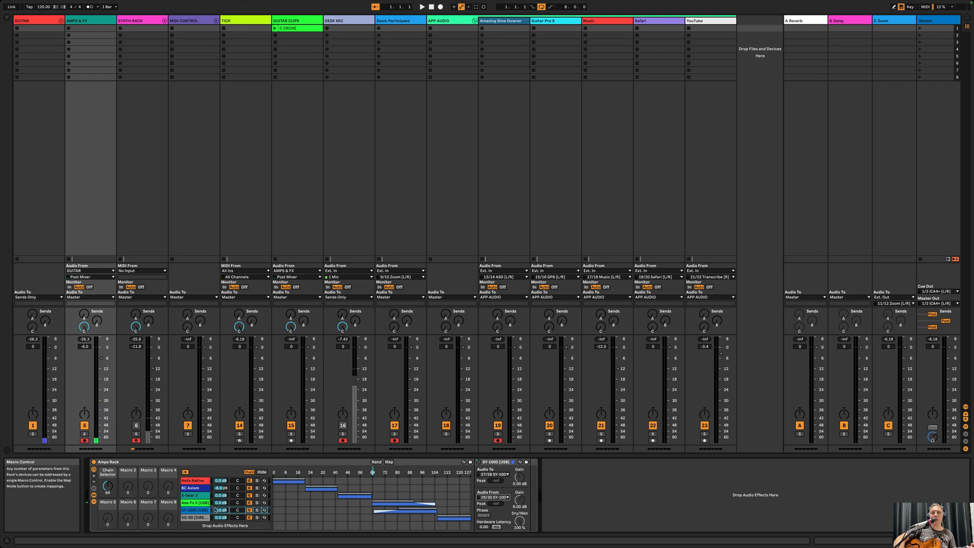
pyautogui.click(198, 503)
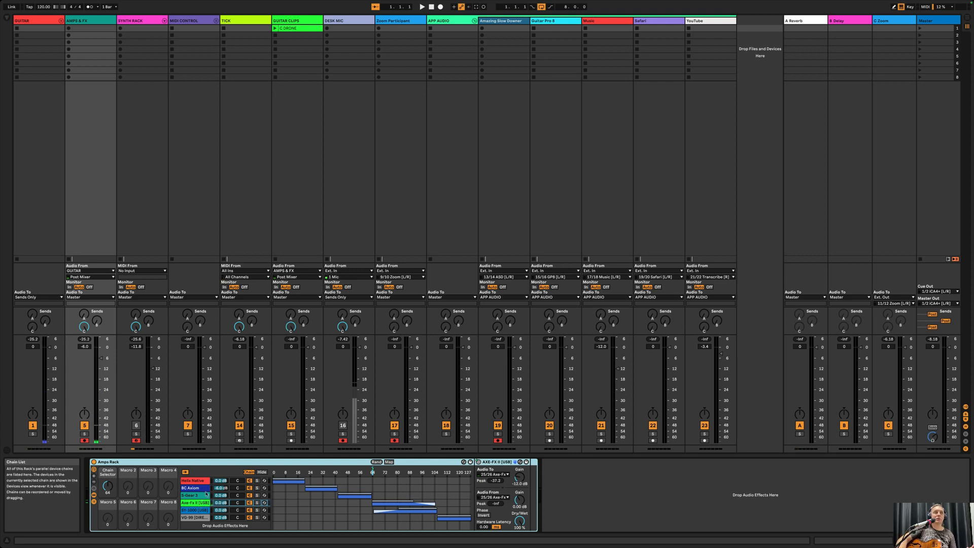
# Save the 2023 STREAMING TEMPLATE Live Set and quit Ableton Live
pyautogui.click(36, 5)
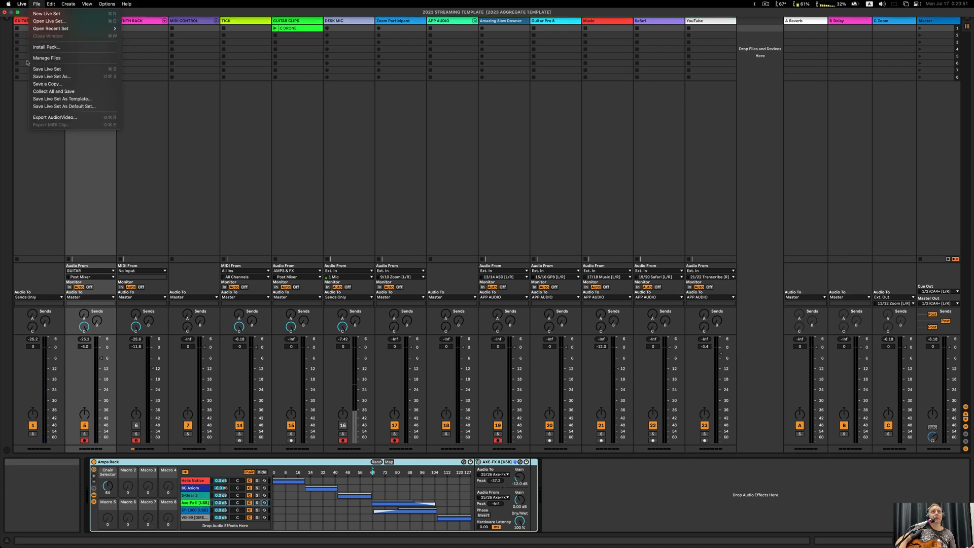
pyautogui.click(58, 69)
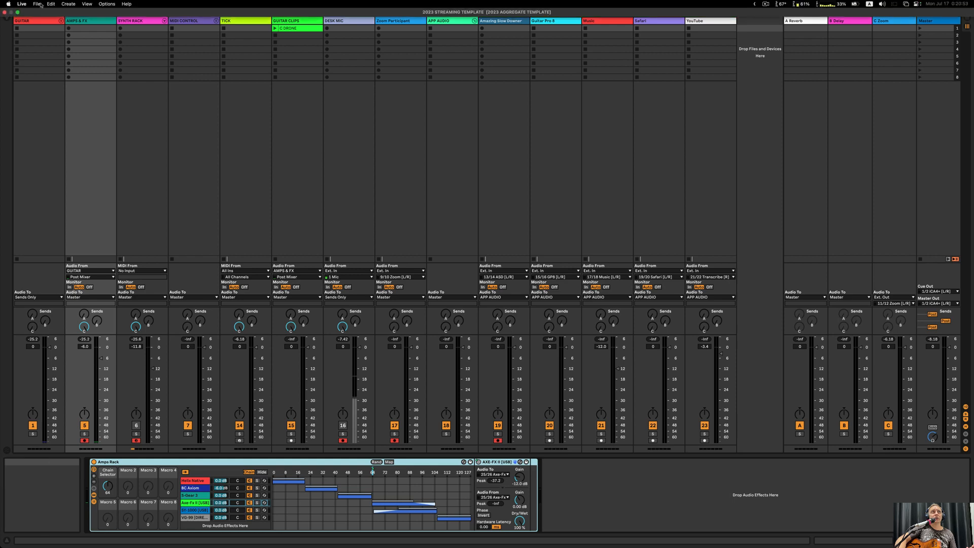
pyautogui.moveTo(140, 3)
pyautogui.click(22, 4)
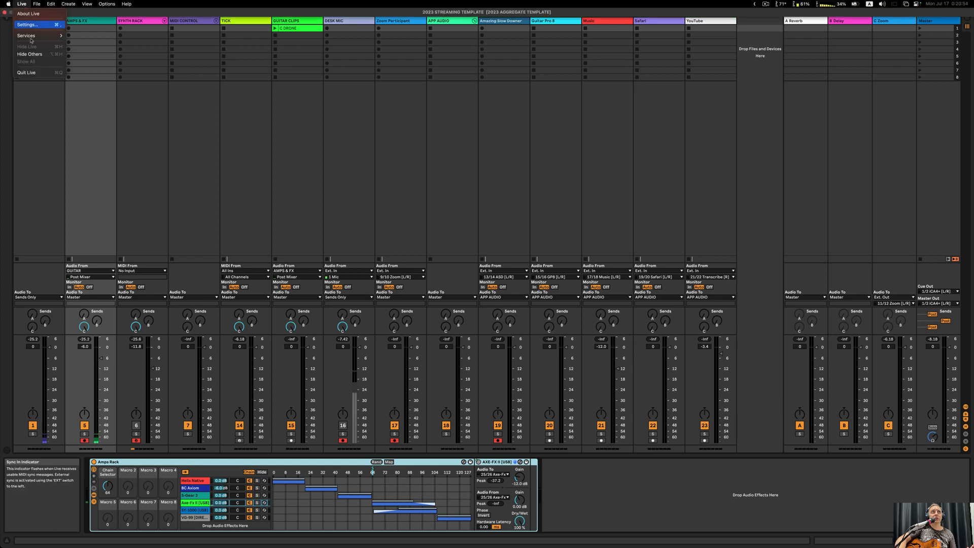
pyautogui.click(38, 75)
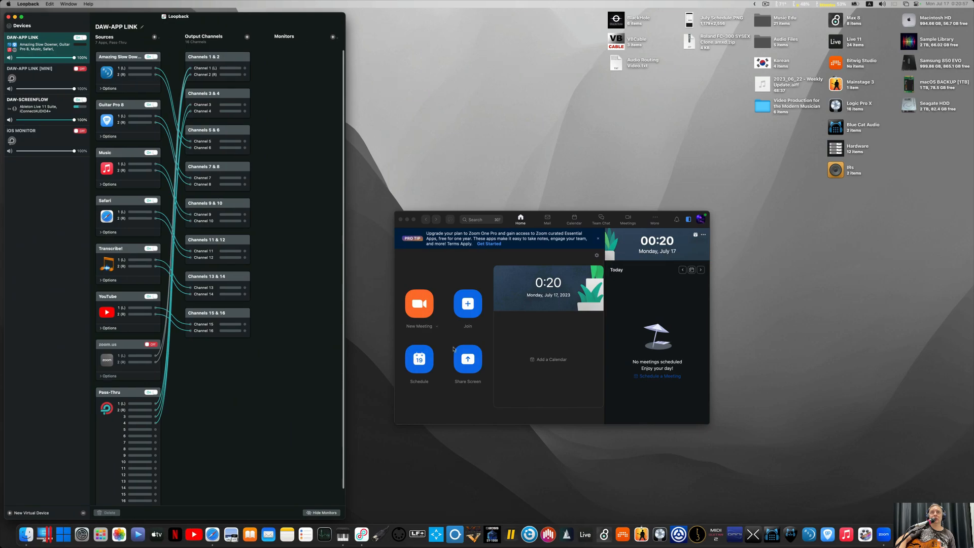
# Review the DAW-SCREENFLOW and DAW-APP LINK devices in Loopback, then switch to Audio MIDI Setup and quit it
pyautogui.click(45, 109)
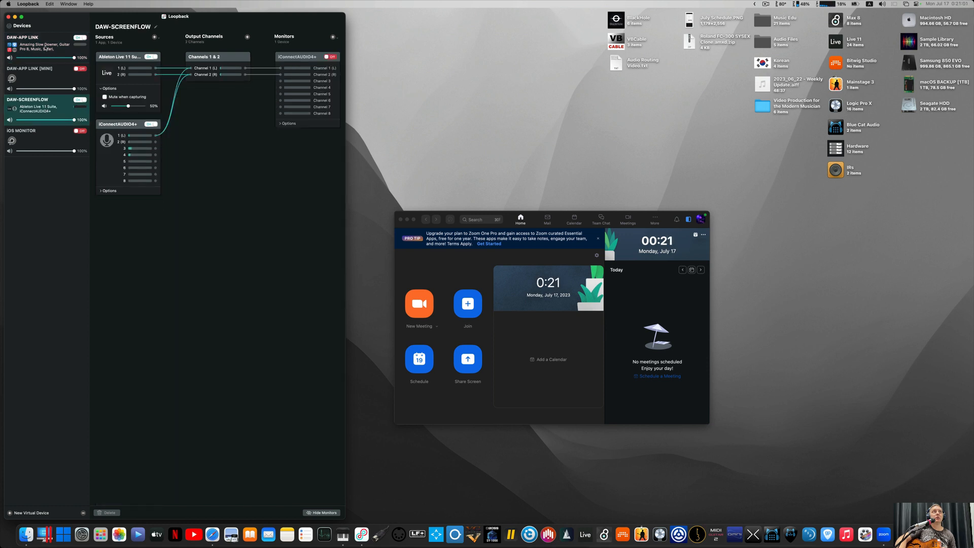
pyautogui.click(46, 46)
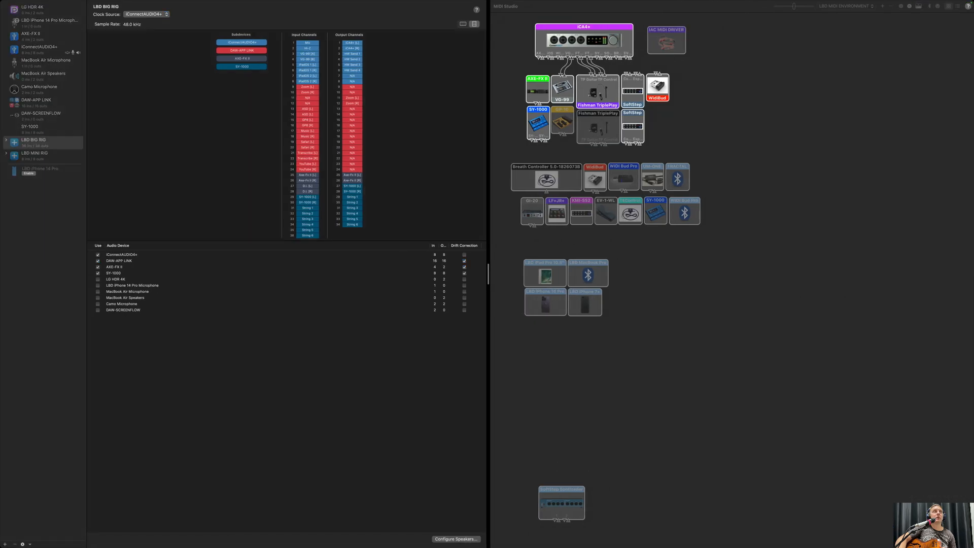
pyautogui.click(36, 3)
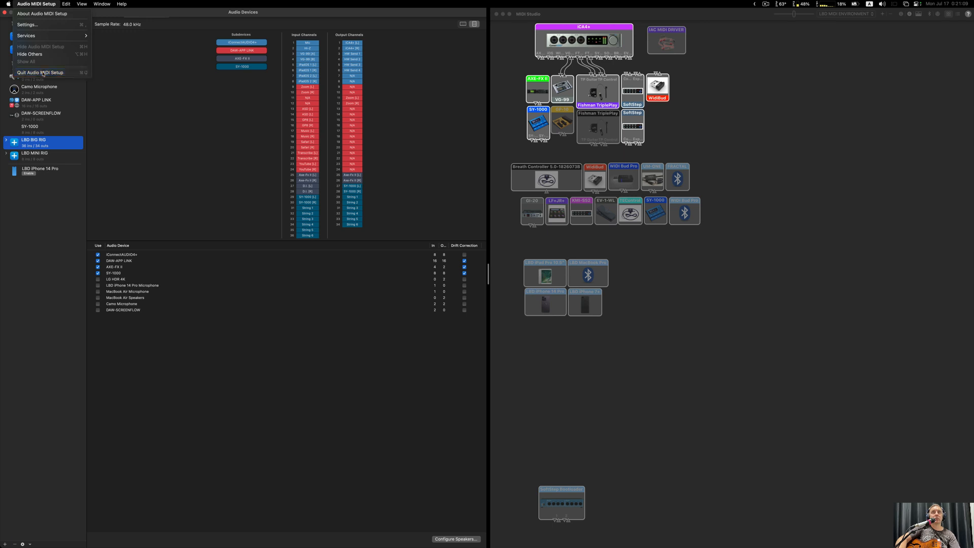
pyautogui.click(42, 73)
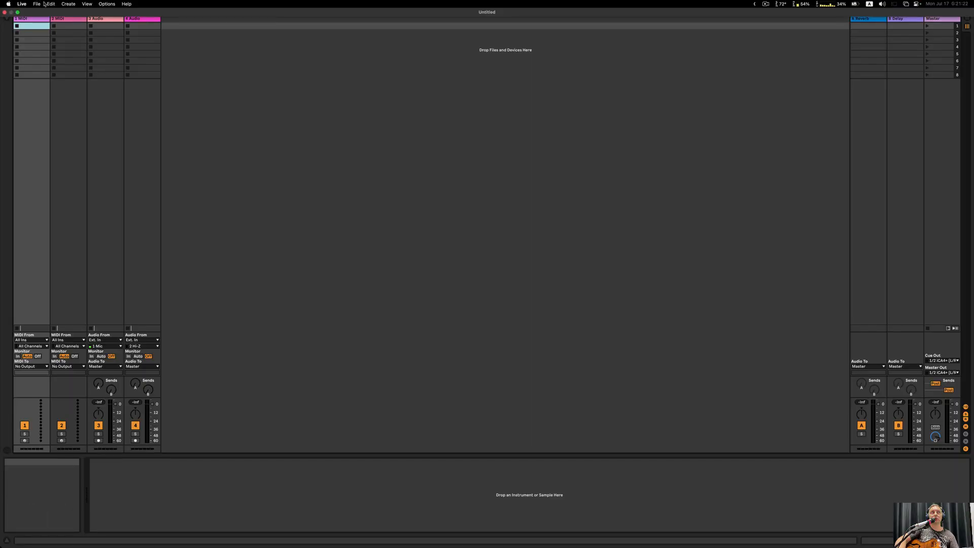
# Open the recent 2023 STREAMING TEMPLATE Live Set, then quit Ableton Live without saving changes
pyautogui.click(36, 3)
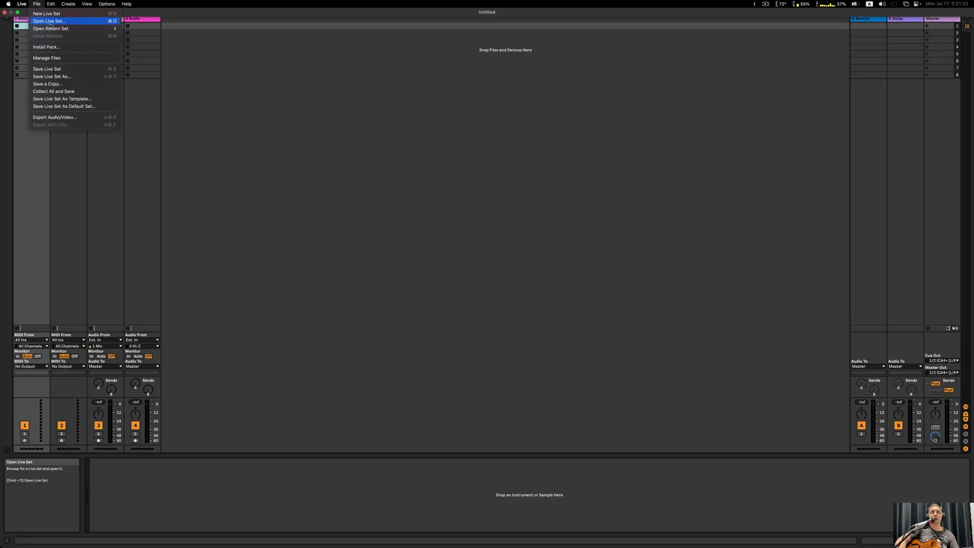
pyautogui.click(130, 30)
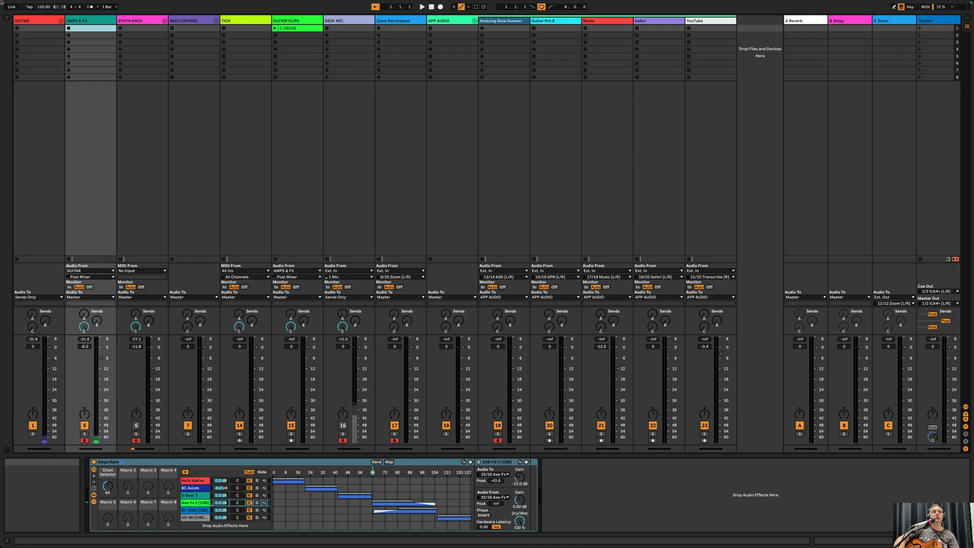
pyautogui.moveTo(28, 6)
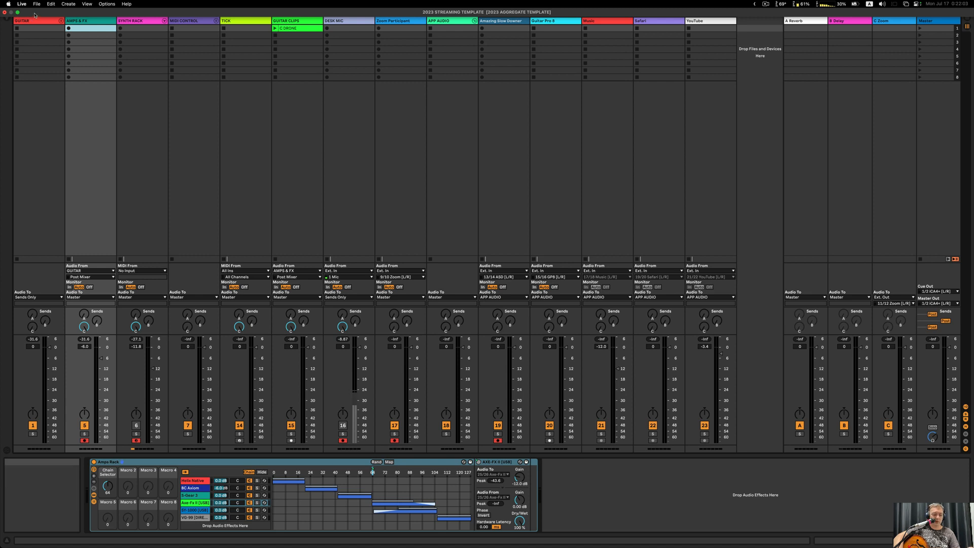
pyautogui.press('super+q')
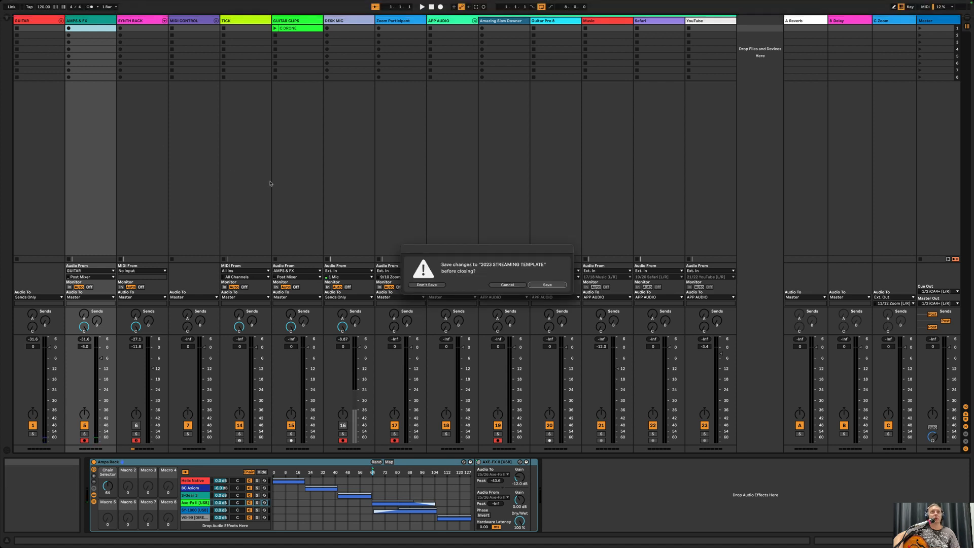
pyautogui.click(426, 285)
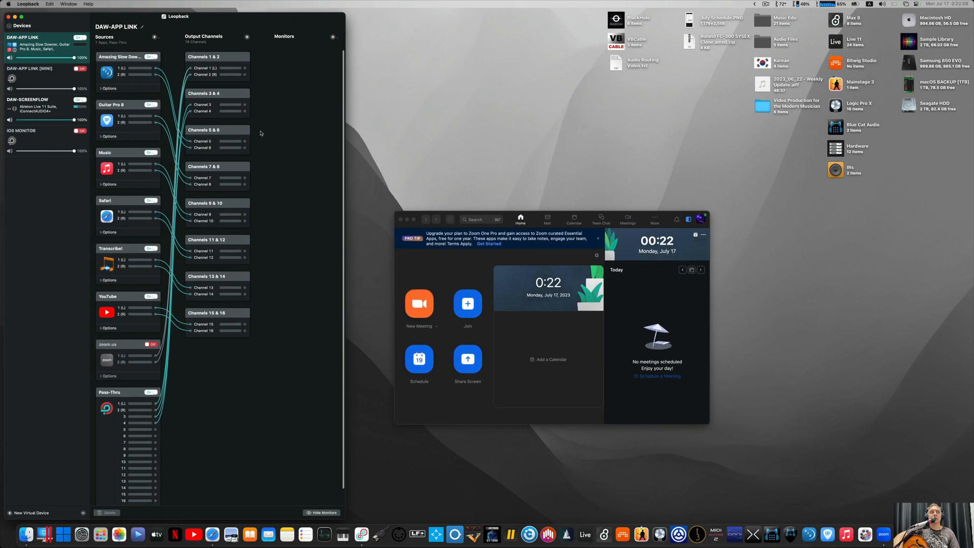
# Relaunch Ableton Live and reopen the recent 2023 STREAMING TEMPLATE Live Set
pyautogui.click(440, 264)
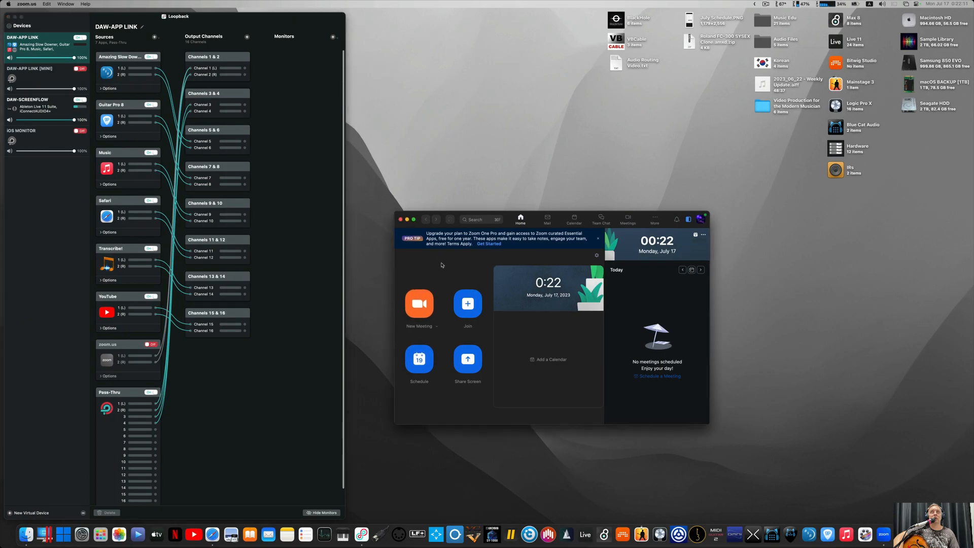
pyautogui.click(591, 535)
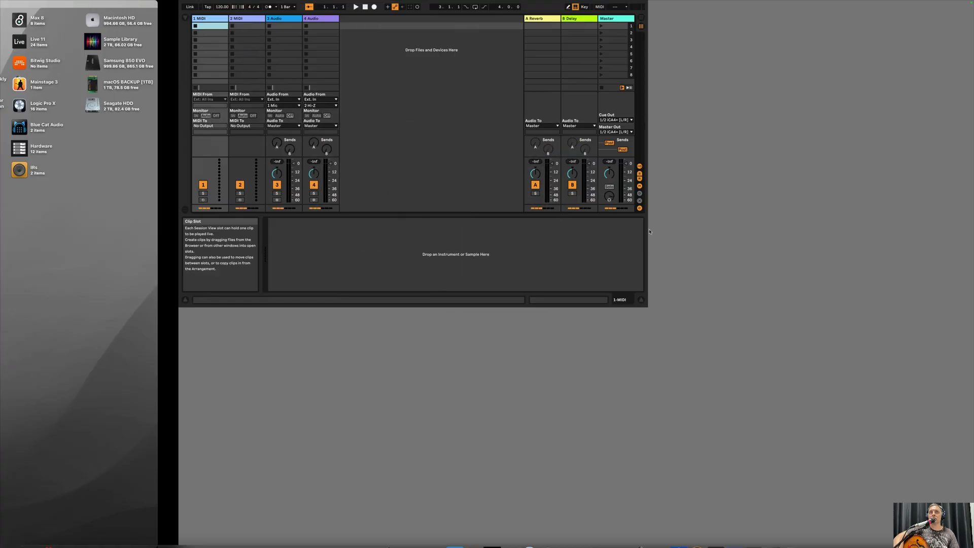
pyautogui.click(511, 184)
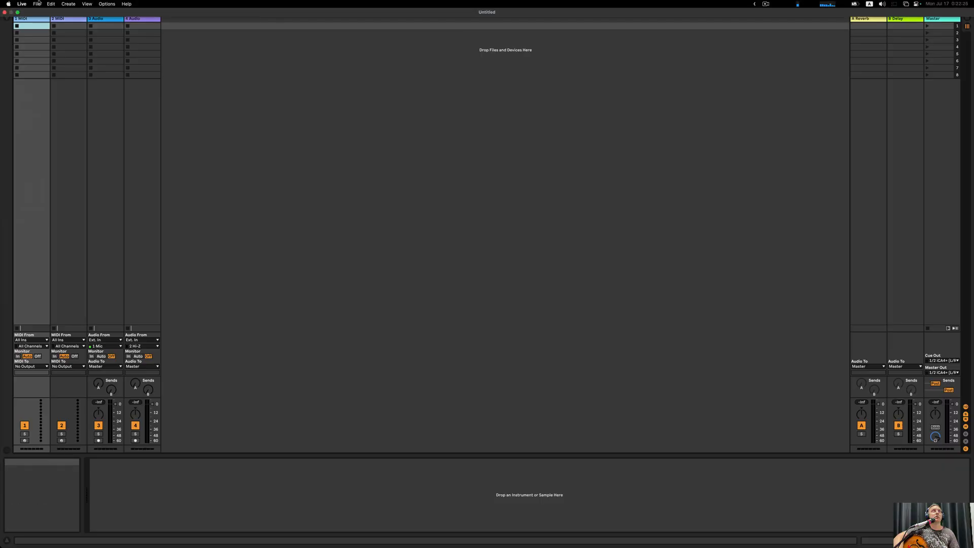
pyautogui.click(37, 4)
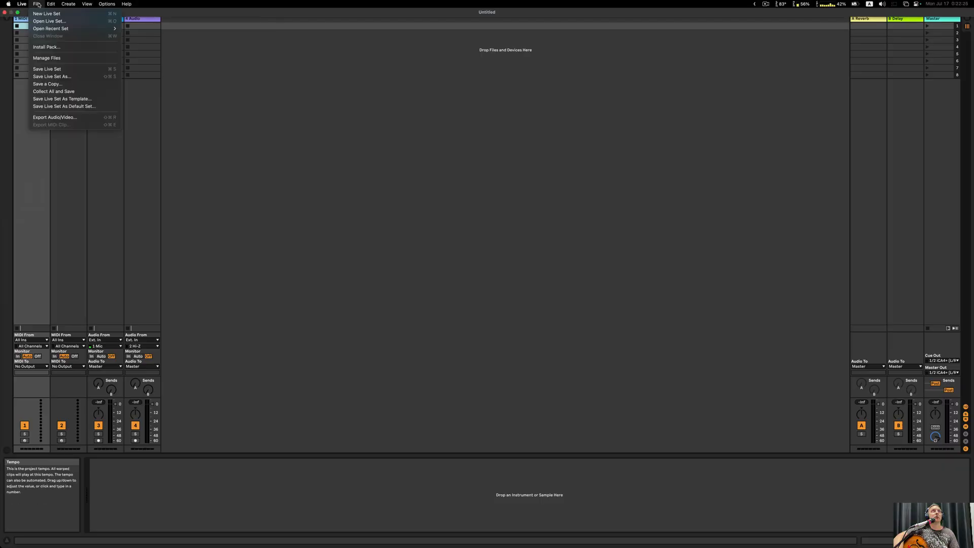
pyautogui.moveTo(76, 29)
pyautogui.click(129, 27)
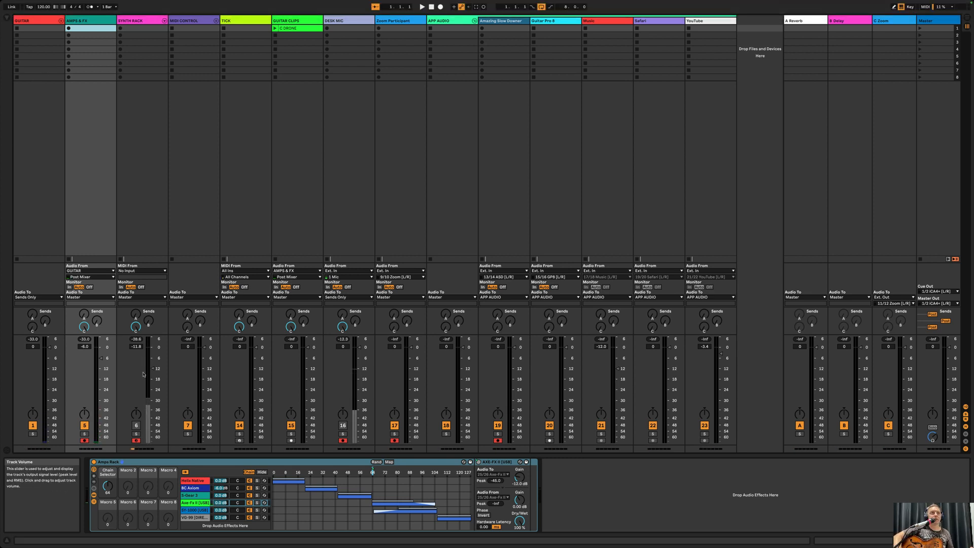
pyautogui.click(88, 183)
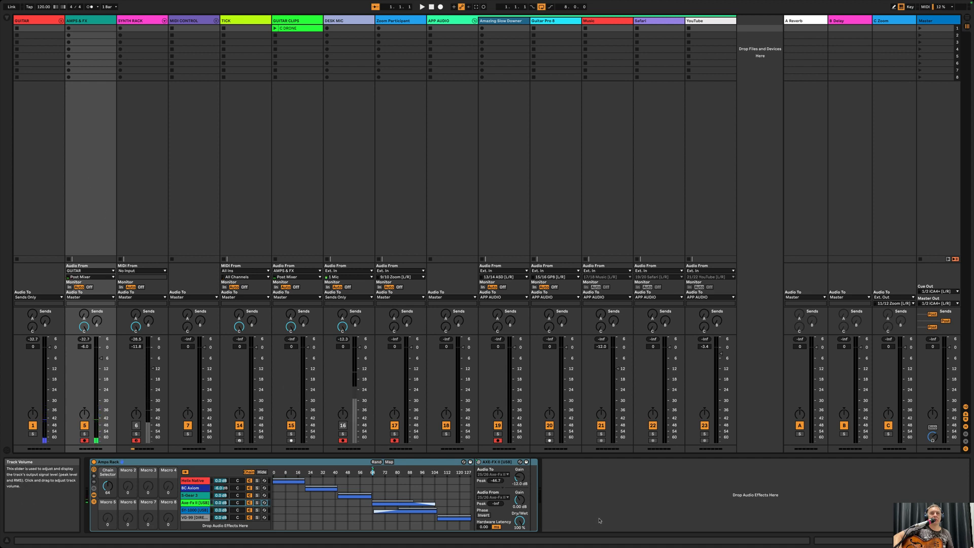
# In Live's audio input configuration, enable the SY-1000 stereo input 29/30 and the mono String 1–6 inputs, channels 31 to 36
pyautogui.click(620, 471)
pyautogui.press('super+comma')
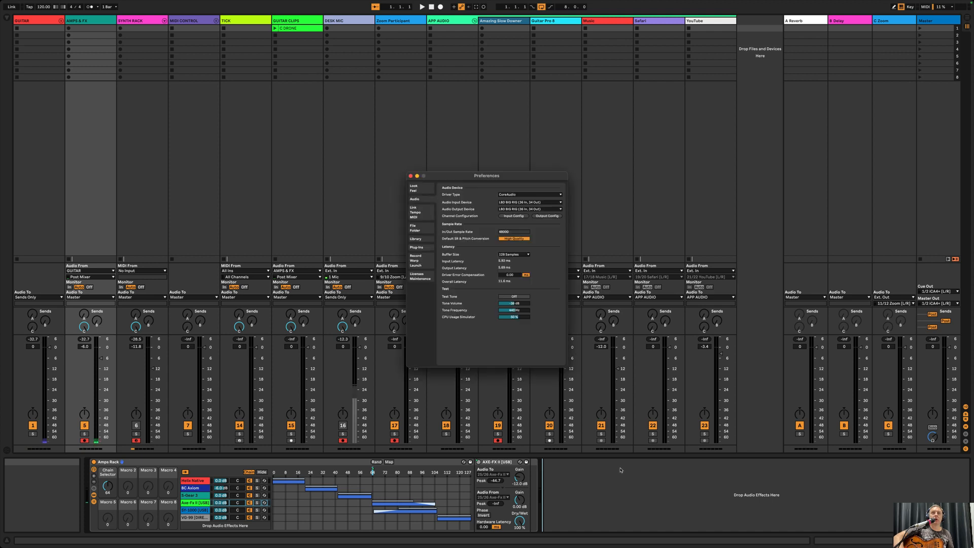
pyautogui.click(513, 215)
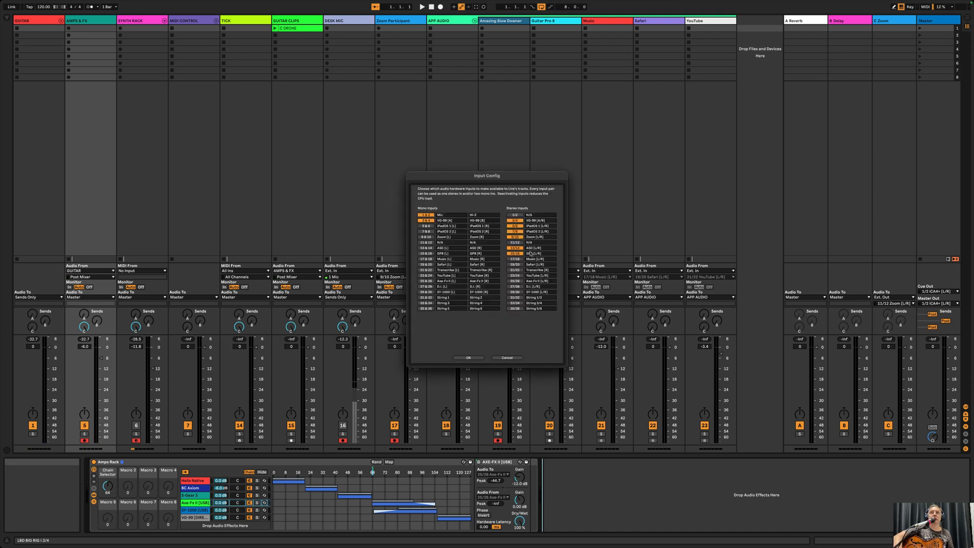
pyautogui.click(515, 292)
pyautogui.click(426, 297)
pyautogui.click(426, 303)
pyautogui.click(426, 308)
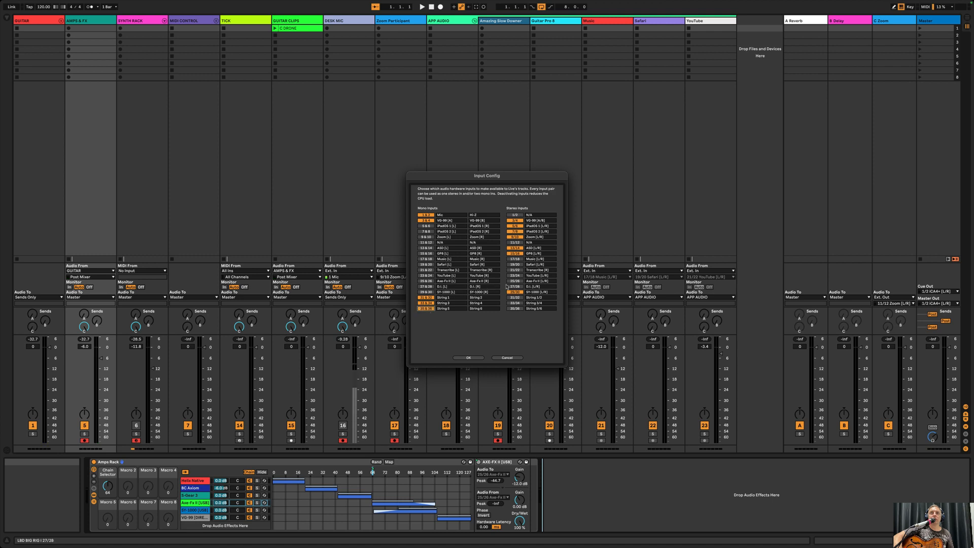
# Enable the Axe-Fx II, YouTube, Transcribe, Safari and Music stereo inputs plus mono inputs 27 & 28, and apply the input configuration
pyautogui.click(514, 281)
pyautogui.click(515, 276)
pyautogui.click(515, 270)
pyautogui.click(515, 265)
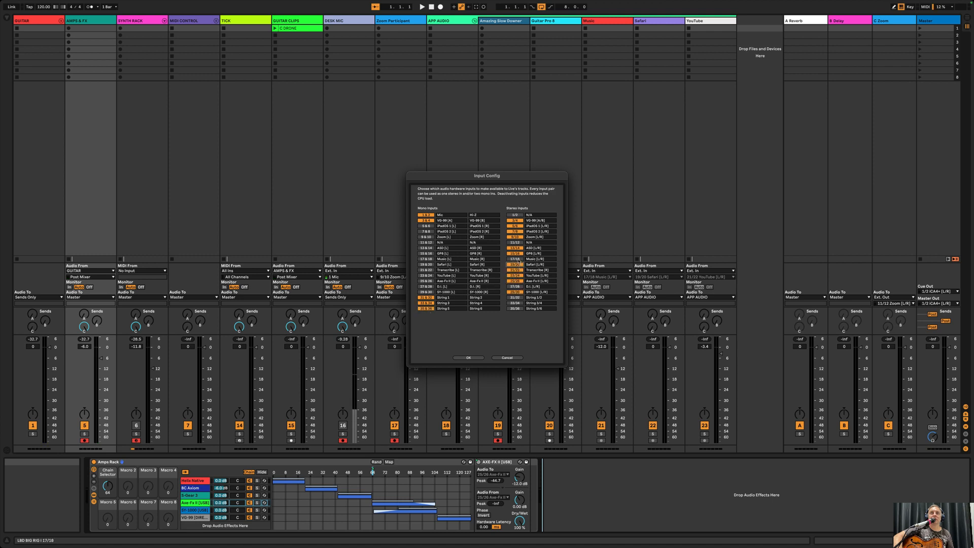
pyautogui.click(515, 259)
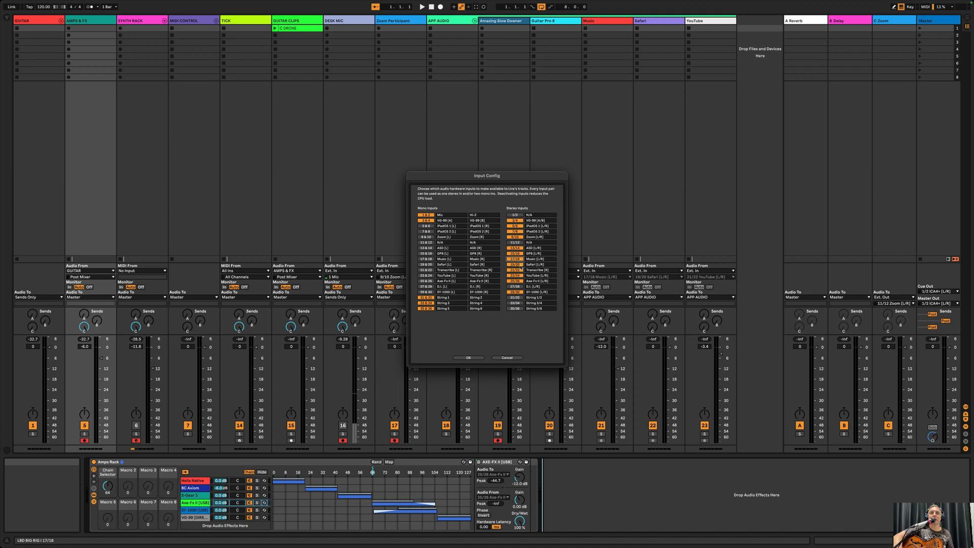
pyautogui.click(427, 286)
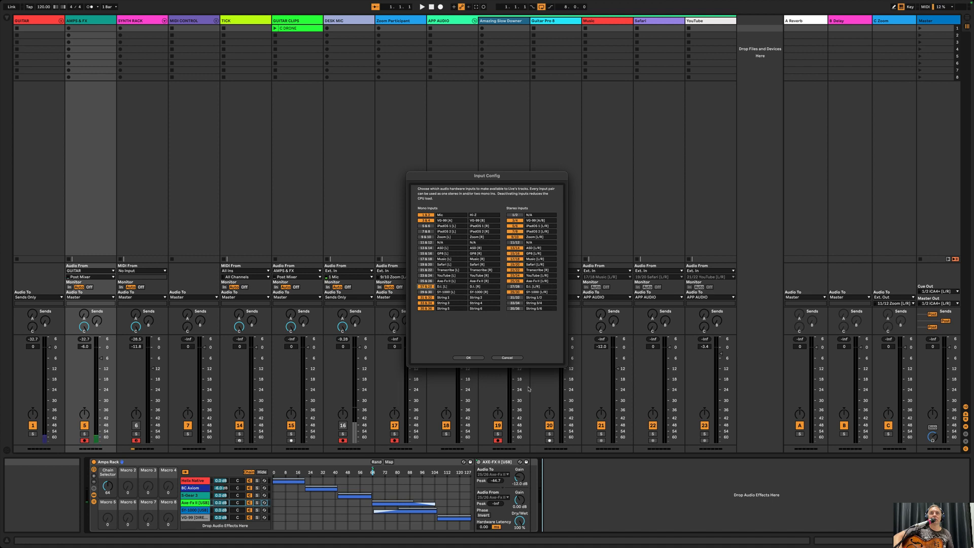
pyautogui.click(469, 358)
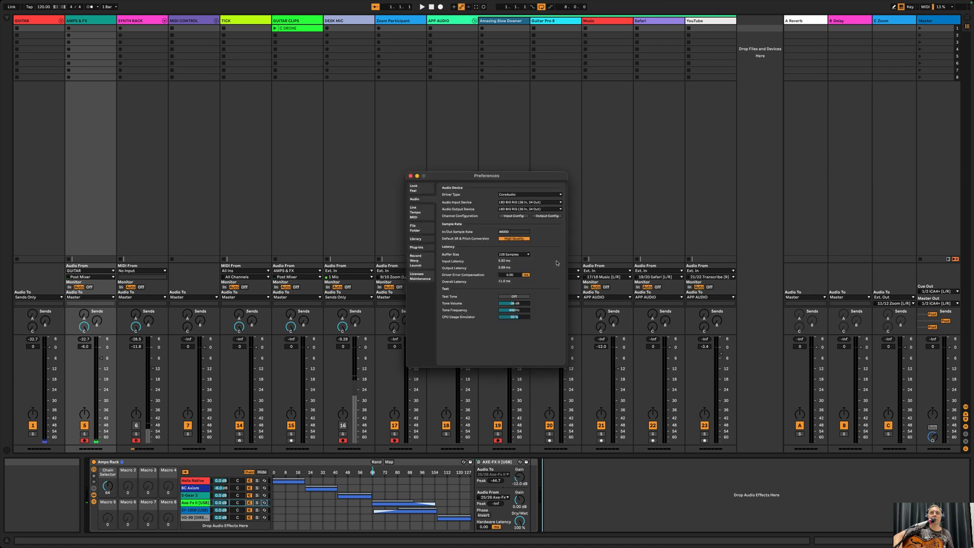
# In the output configuration, enable stereo outputs 25/26 Axe-Fx II and 27/28 SY-1000 plus mono String 1–6 outputs 29 to 34, and close Preferences
pyautogui.click(562, 218)
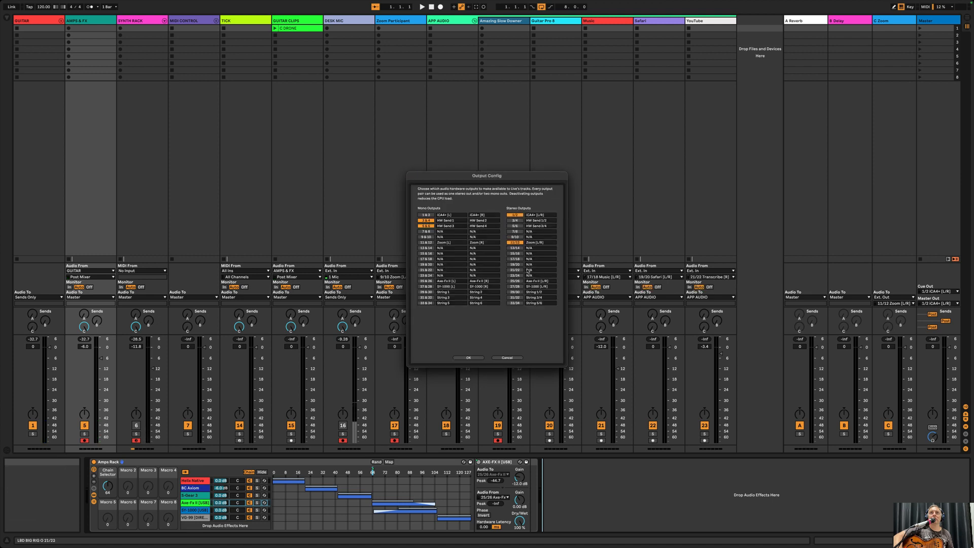
pyautogui.click(514, 281)
pyautogui.click(515, 286)
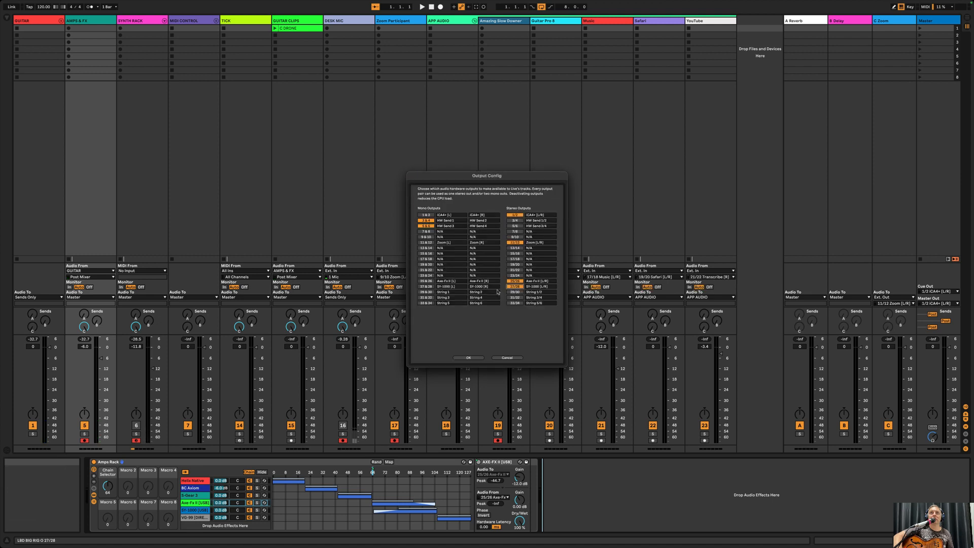
pyautogui.click(426, 292)
pyautogui.click(426, 298)
pyautogui.click(426, 303)
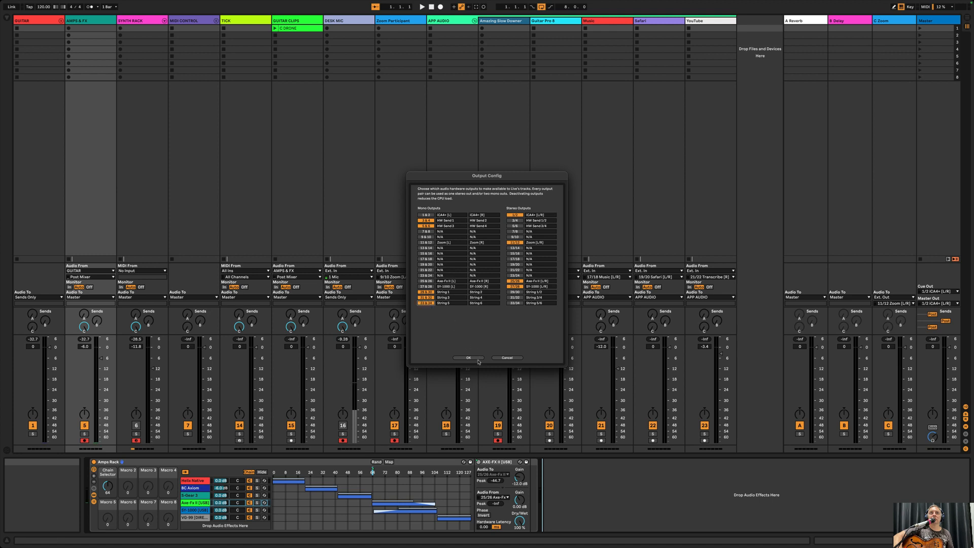
pyautogui.click(468, 357)
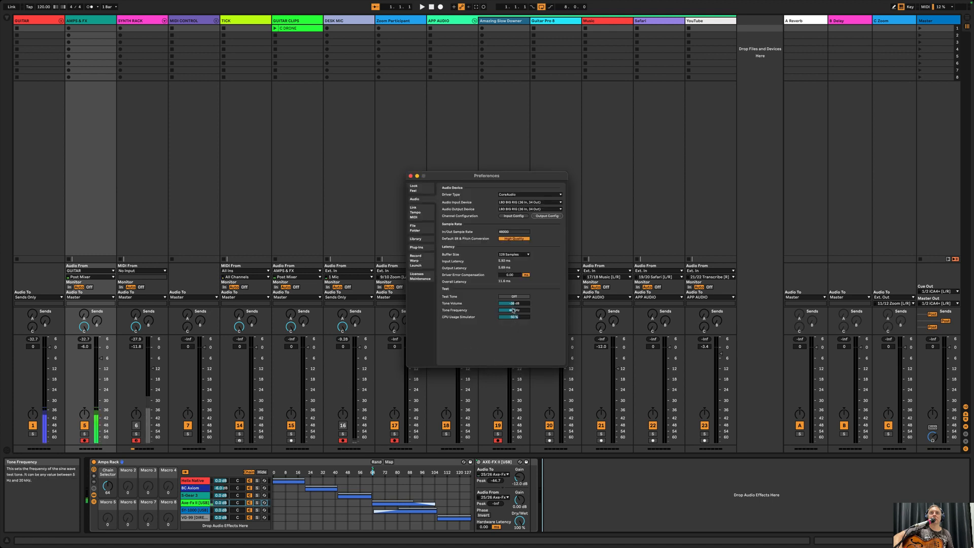
pyautogui.click(410, 175)
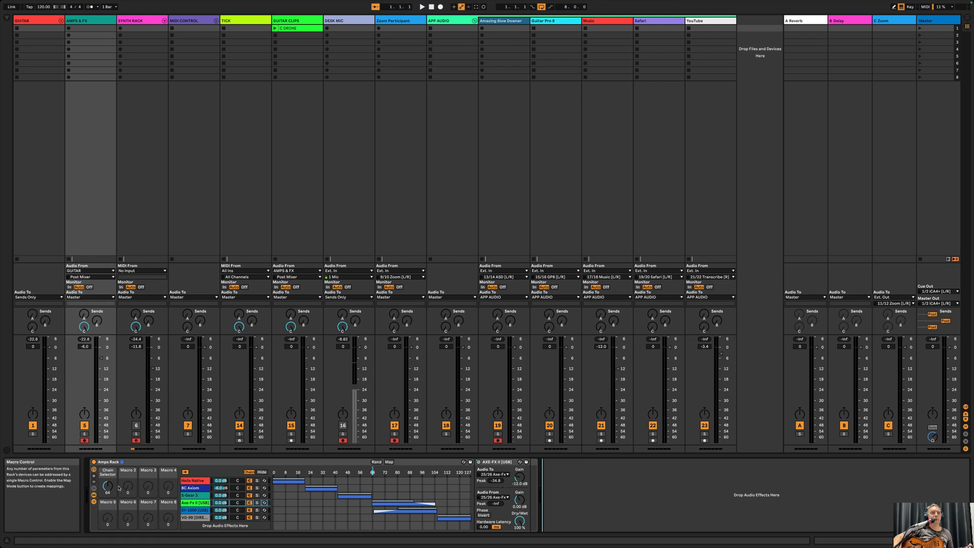
# Set the Amps Rack's Chain Selector to 27 to use the BC Axiom chain
pyautogui.moveTo(112, 487)
pyautogui.mouseDown()
pyautogui.moveTo(112, 516)
pyautogui.moveTo(113, 507)
pyautogui.mouseUp()
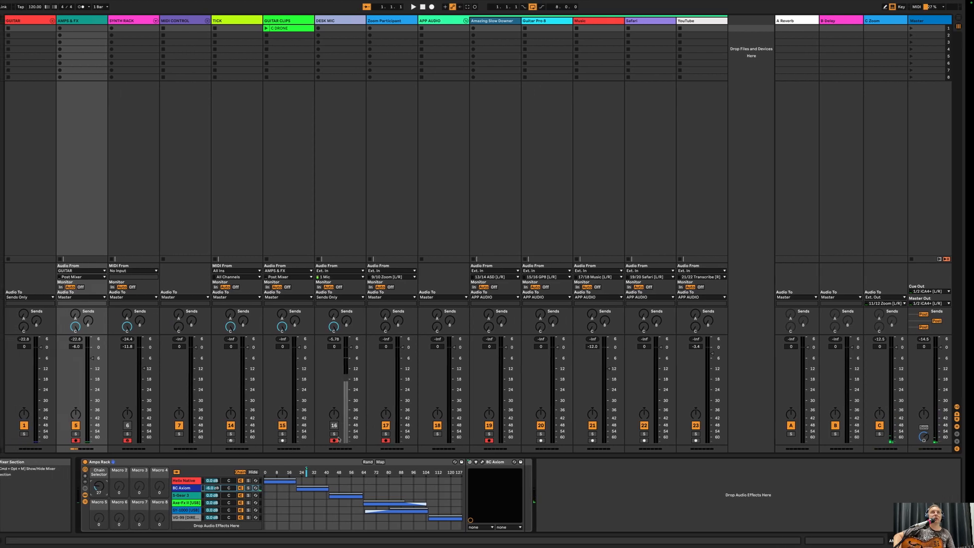
# Switch to Audio MIDI Setup and compare the LBD MINI RIG and LBD BIG RIG aggregate devices, checking BIG RIG's AXE-FX II and SY-1000 subdevices
pyautogui.hotkey('ctrl', 'Left')
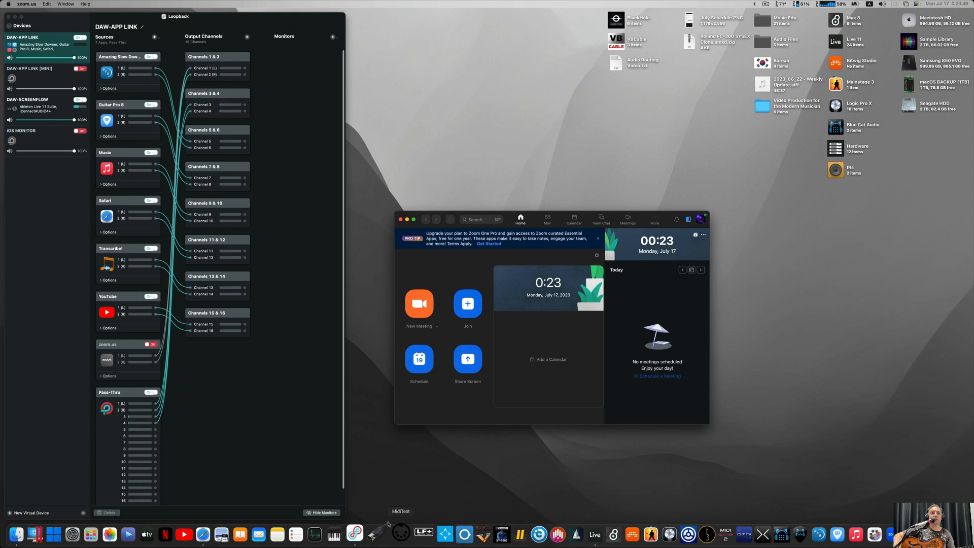
pyautogui.click(343, 532)
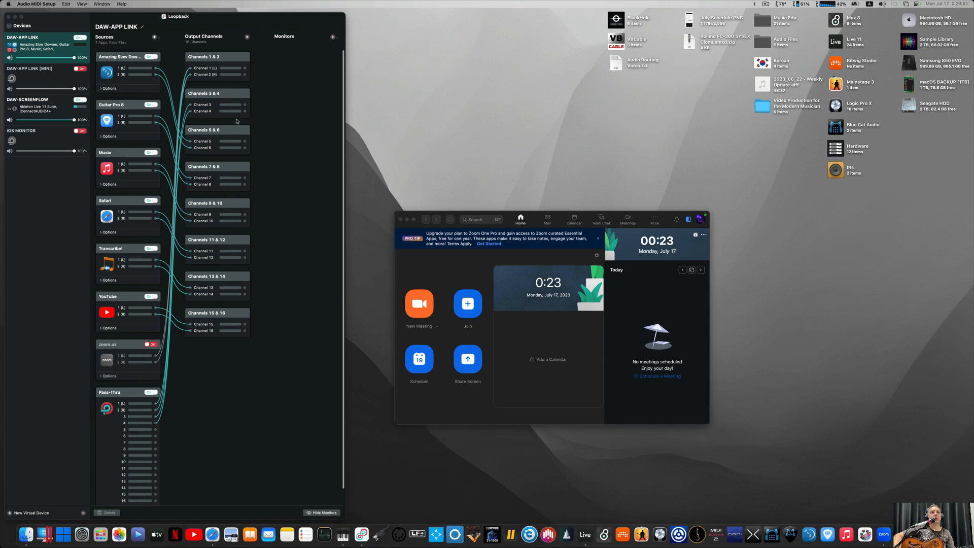
pyautogui.click(439, 205)
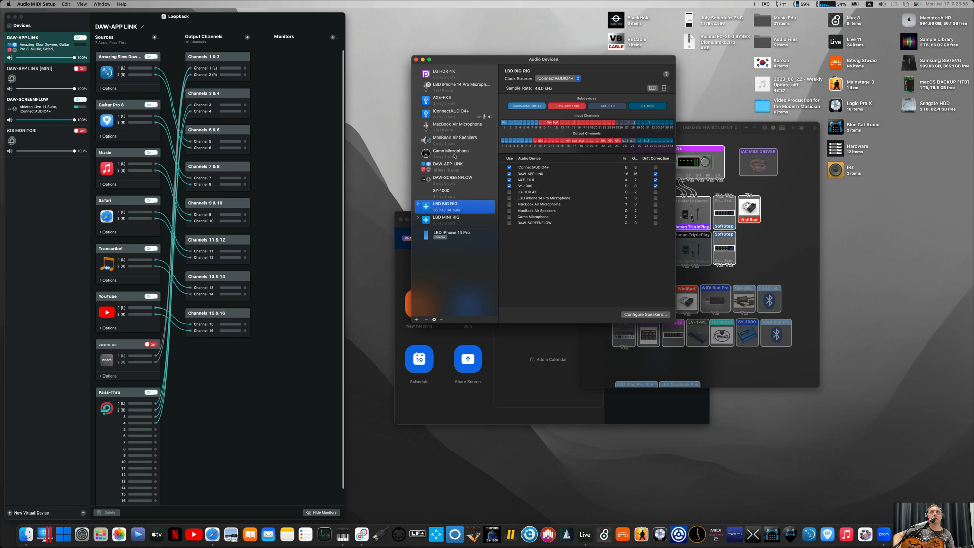
pyautogui.click(451, 217)
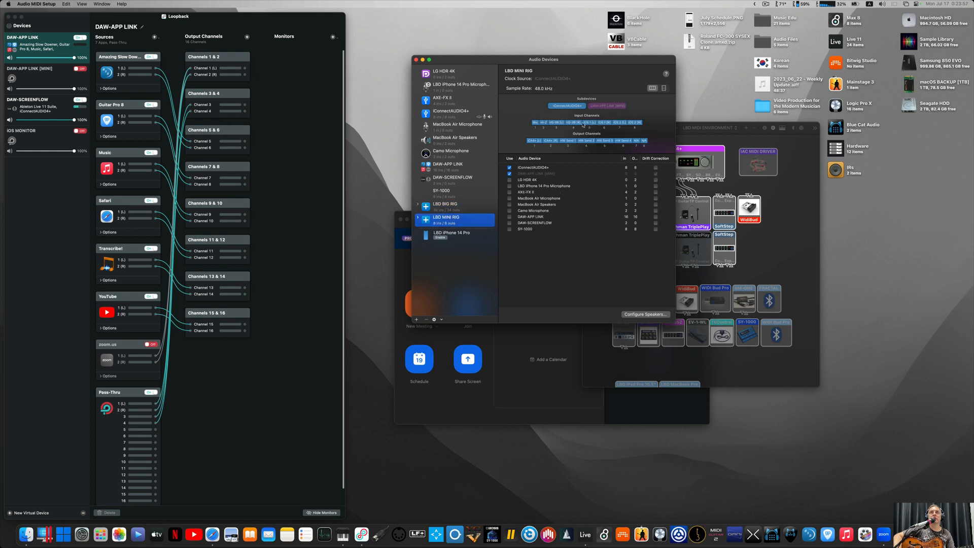
pyautogui.click(664, 89)
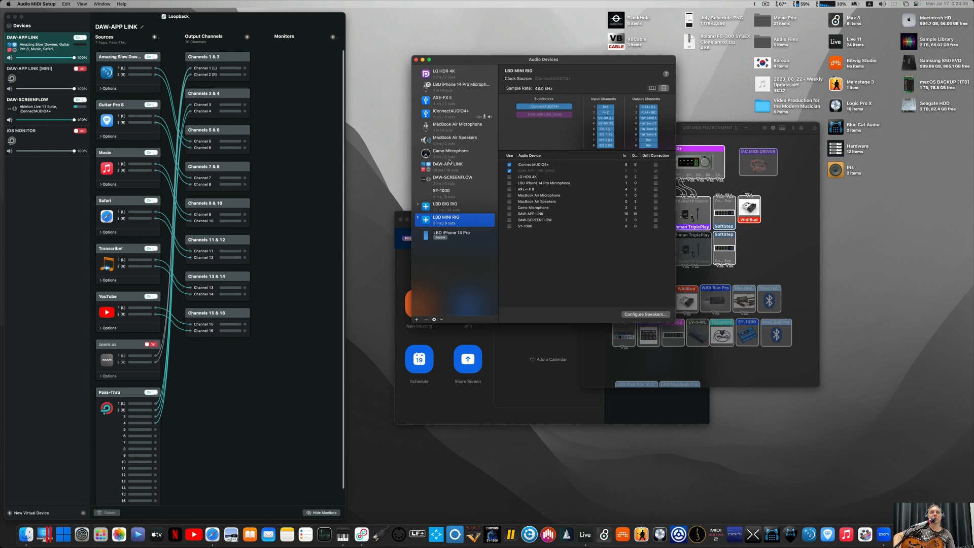
pyautogui.click(451, 206)
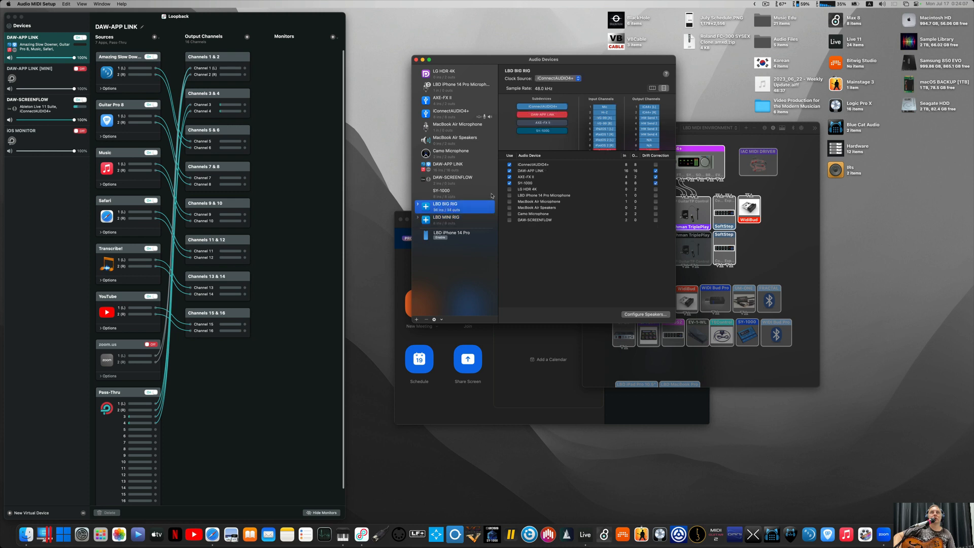
pyautogui.click(528, 177)
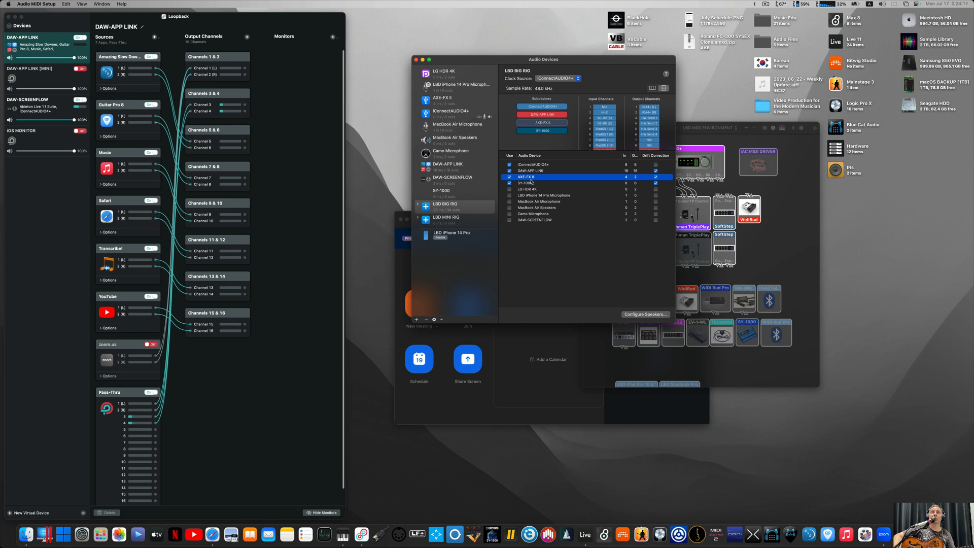
pyautogui.click(530, 183)
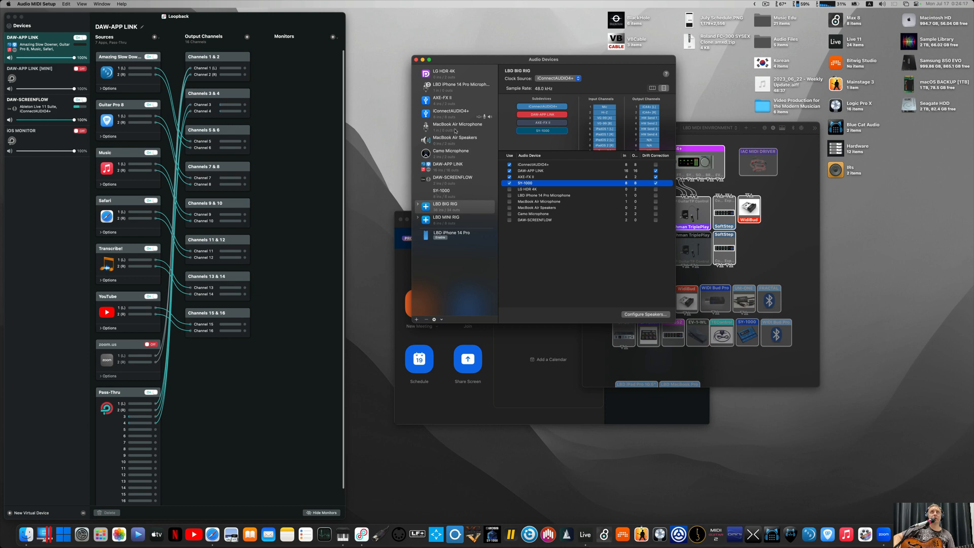
pyautogui.click(416, 60)
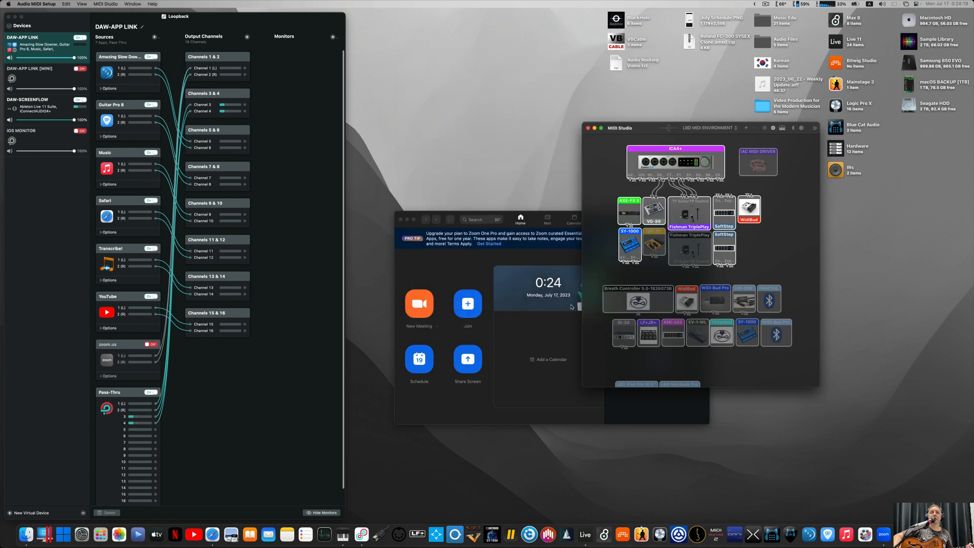
# Switch back to Ableton Live and show the AMPS & FX track's Amps Rack
pyautogui.hotkey('ctrl', 'Right')
pyautogui.click(430, 207)
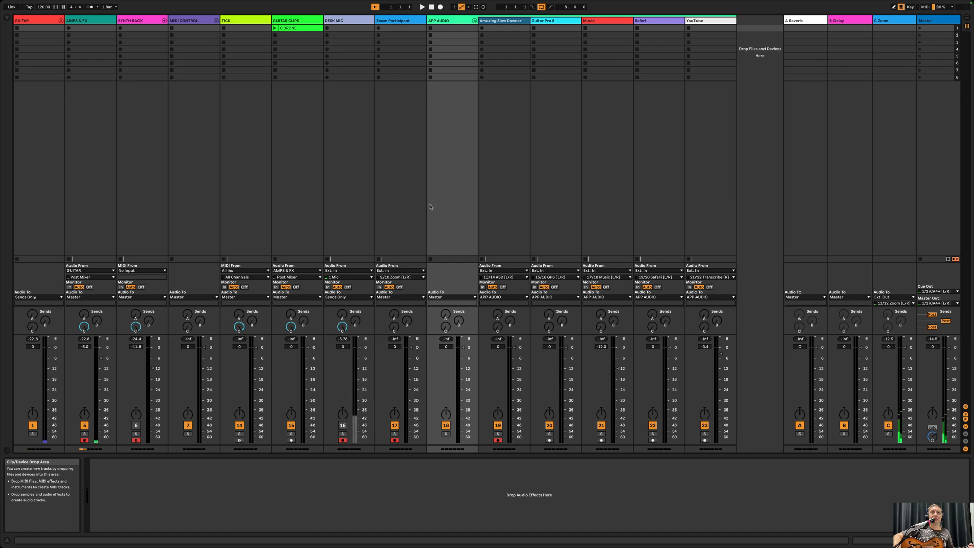
pyautogui.click(85, 189)
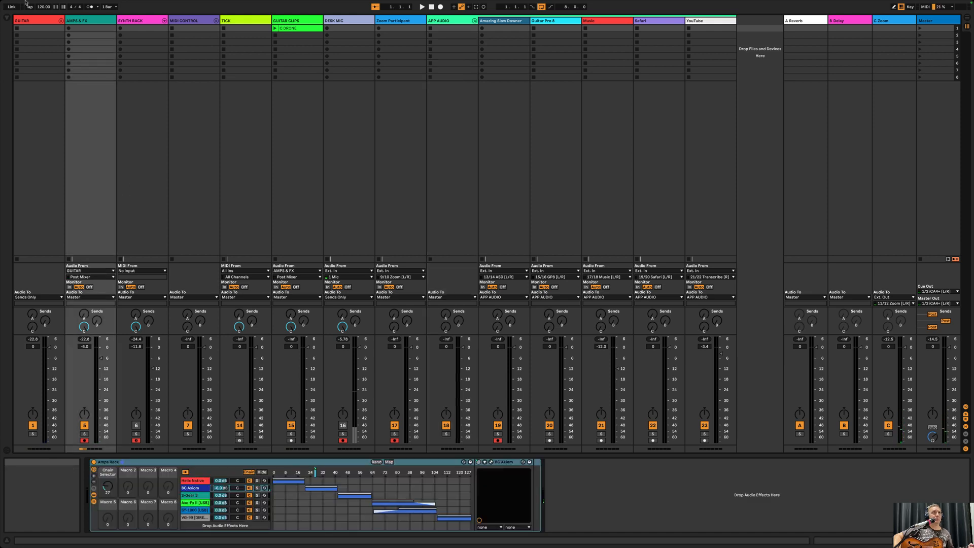
# Show the LBD SYNTH RACK on the SYNTH RACK track and close the Live Set
pyautogui.click(61, 20)
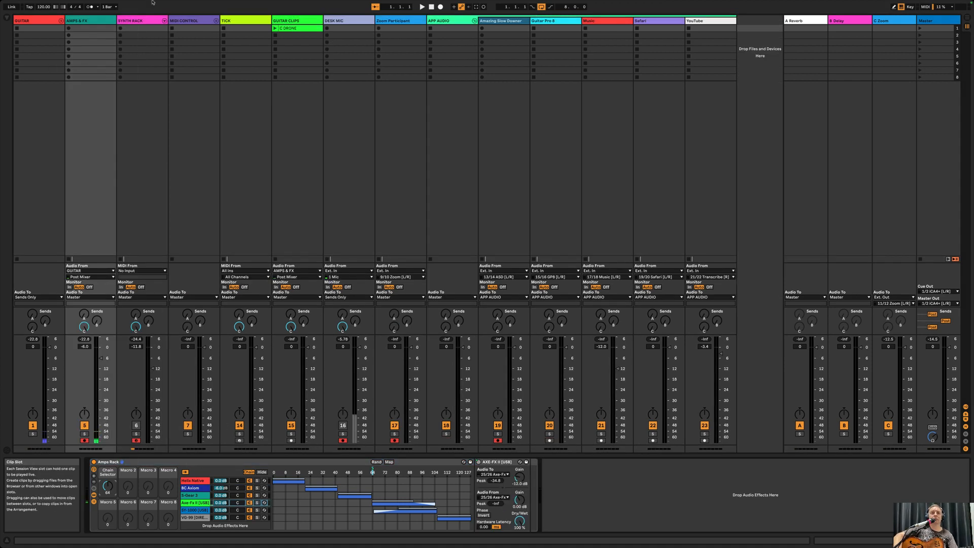
pyautogui.click(147, 148)
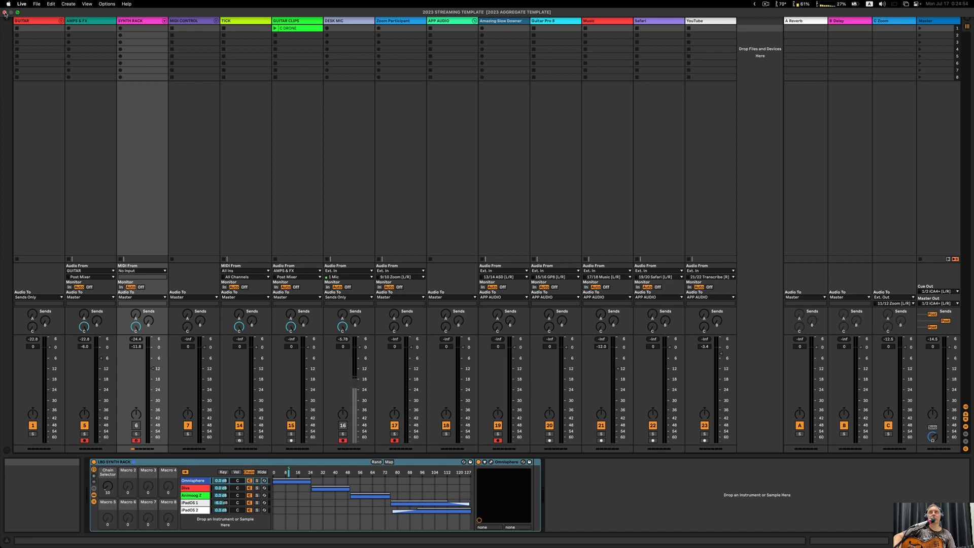
pyautogui.click(5, 14)
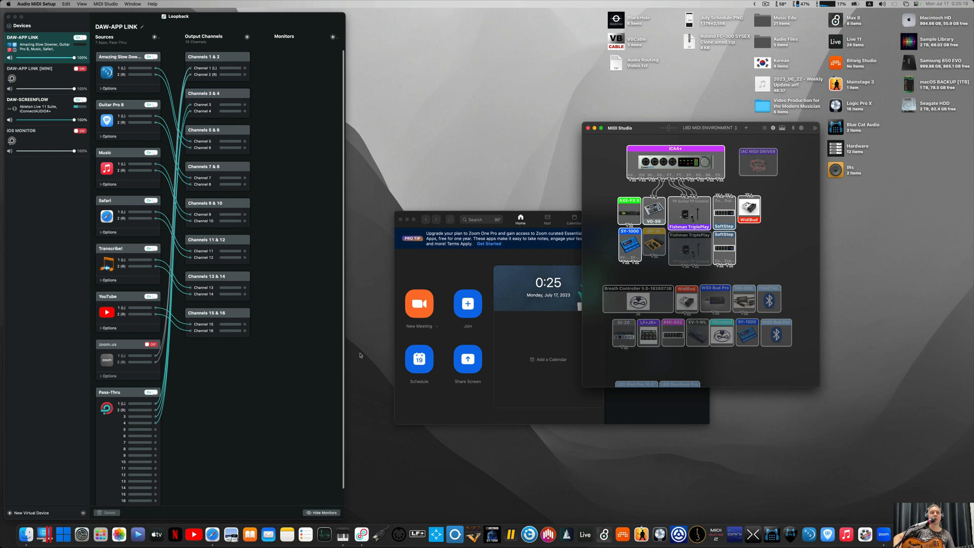
# In Activity Monitor, search for coreaudio, bring up the quit confirmation for the coreaudiod process, and cancel it before closing the window
pyautogui.click(324, 534)
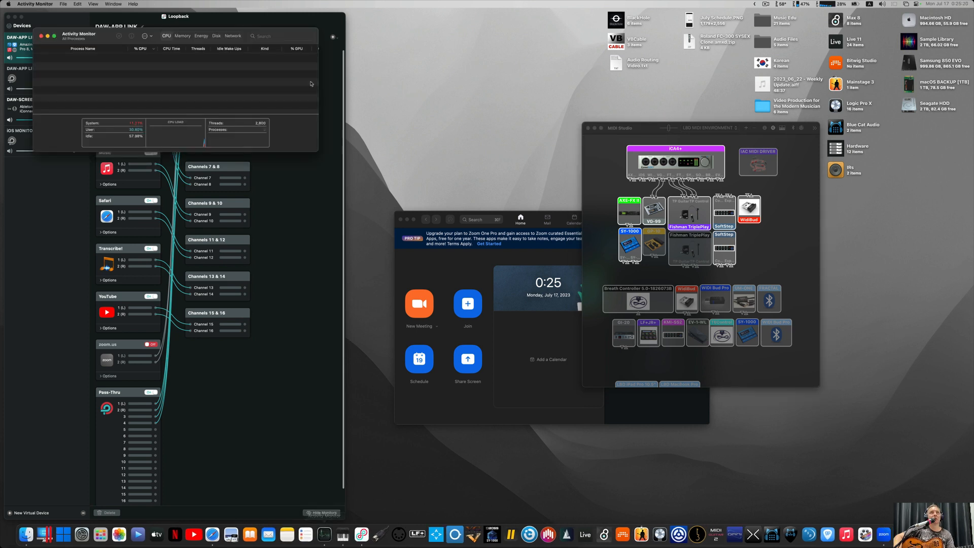
pyautogui.click(271, 36)
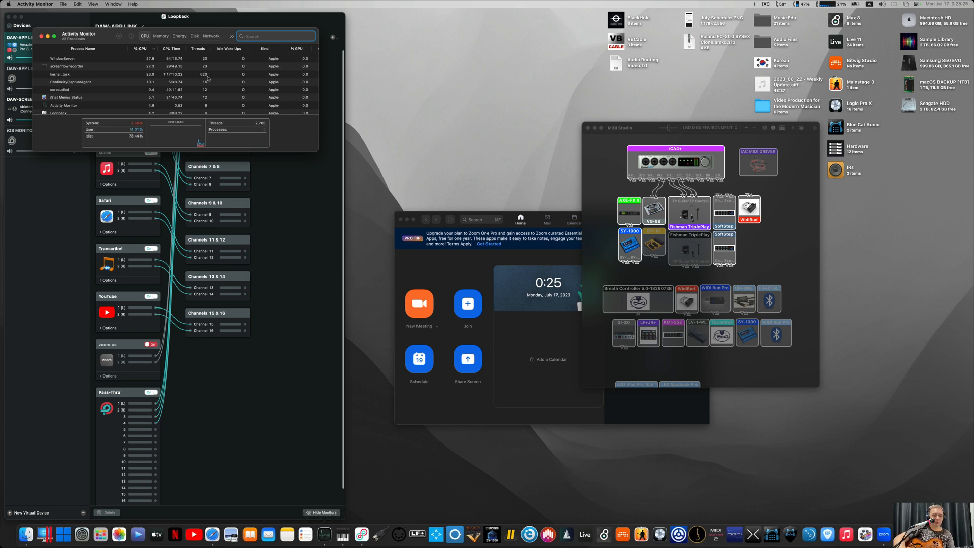
pyautogui.write('coreaudio')
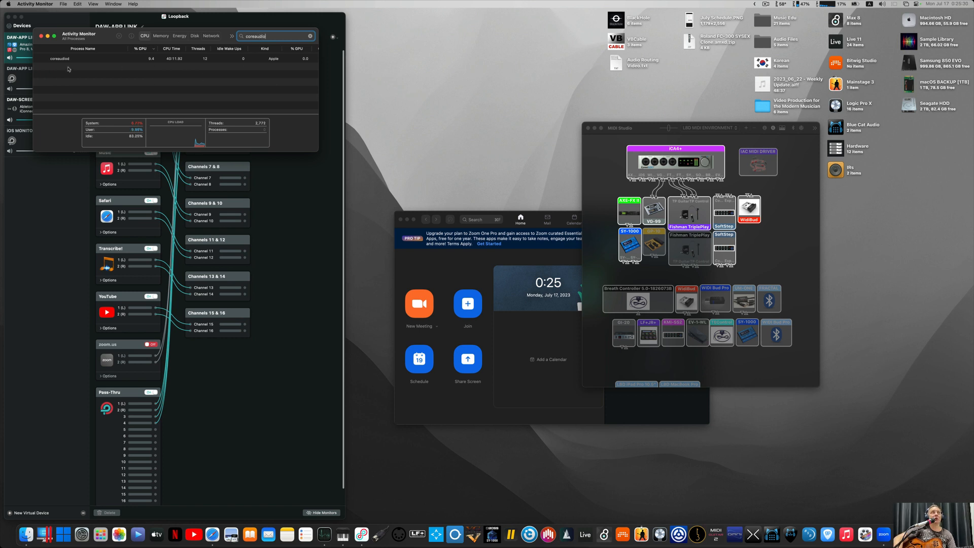
pyautogui.click(68, 59)
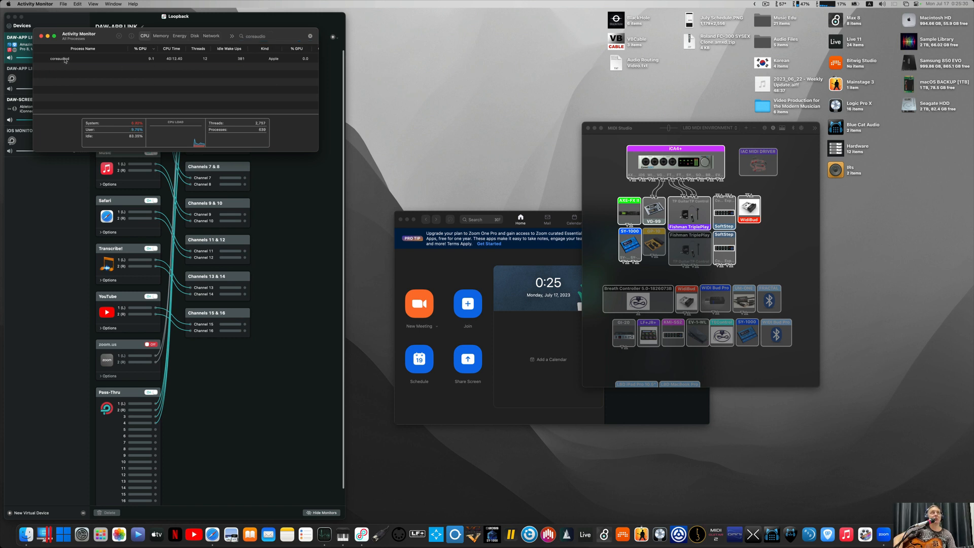
pyautogui.click(118, 37)
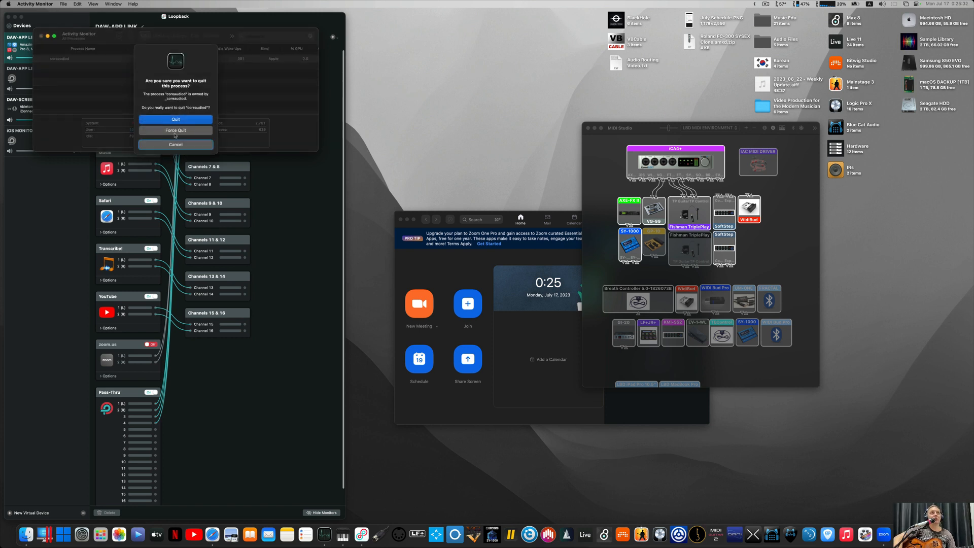
pyautogui.click(177, 144)
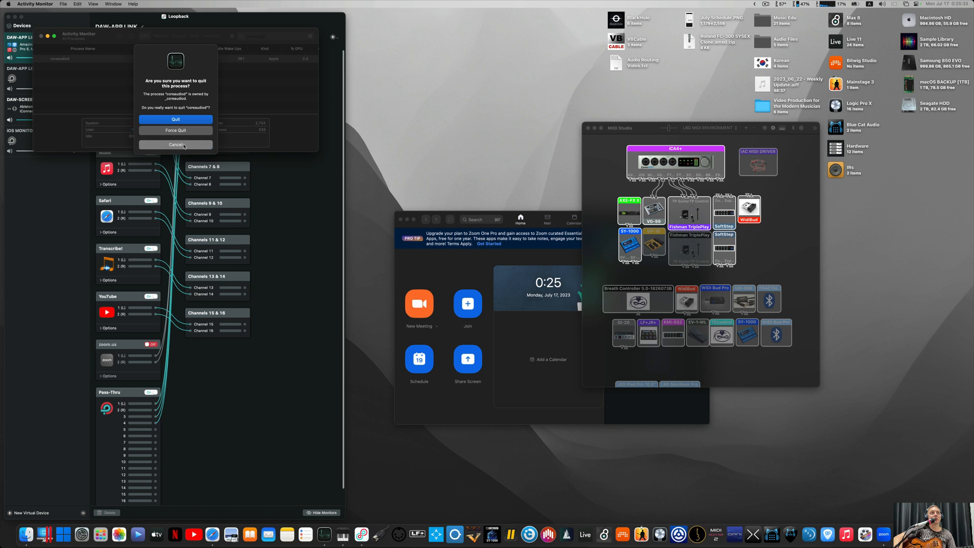
pyautogui.click(42, 36)
# Quit Audio MIDI Setup and bring the Zoom window to the front
pyautogui.click(229, 435)
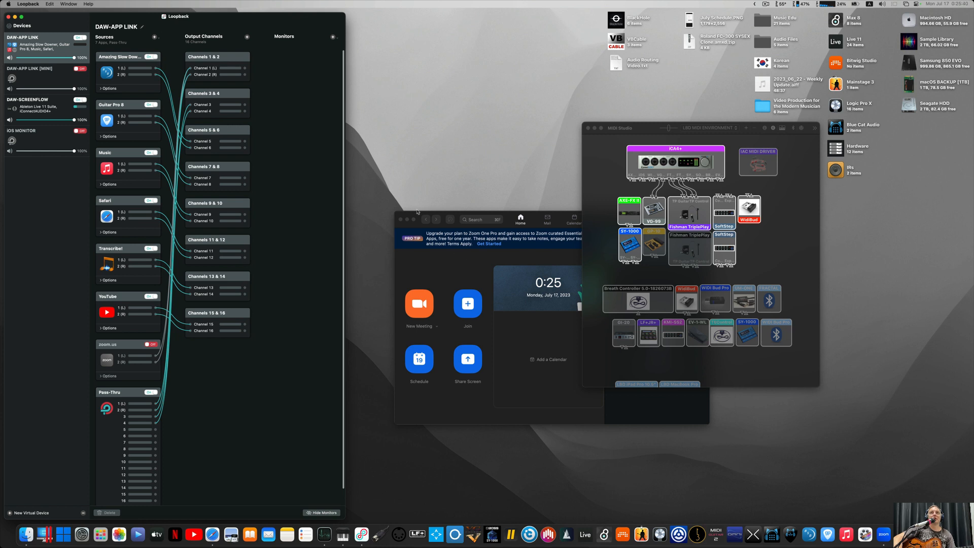
pyautogui.click(629, 131)
pyautogui.press('super+q')
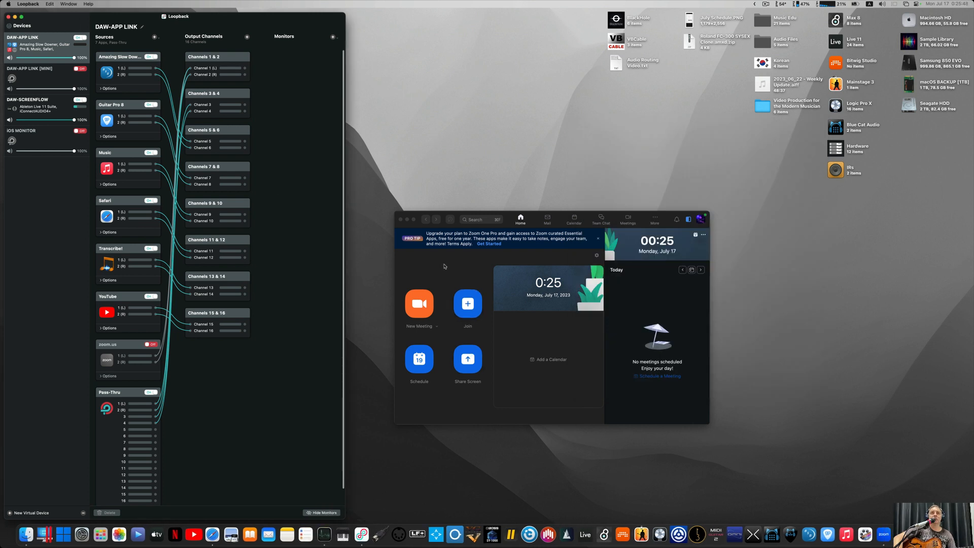
pyautogui.click(425, 274)
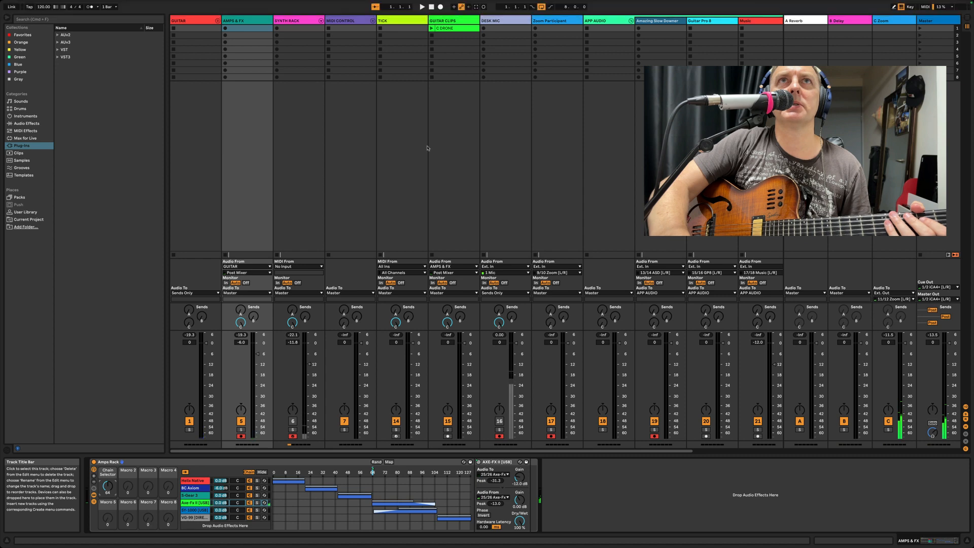
# In Ableton Live, start playback and launch the C DRONE clip on the GUITAR CLIPS track
pyautogui.click(422, 6)
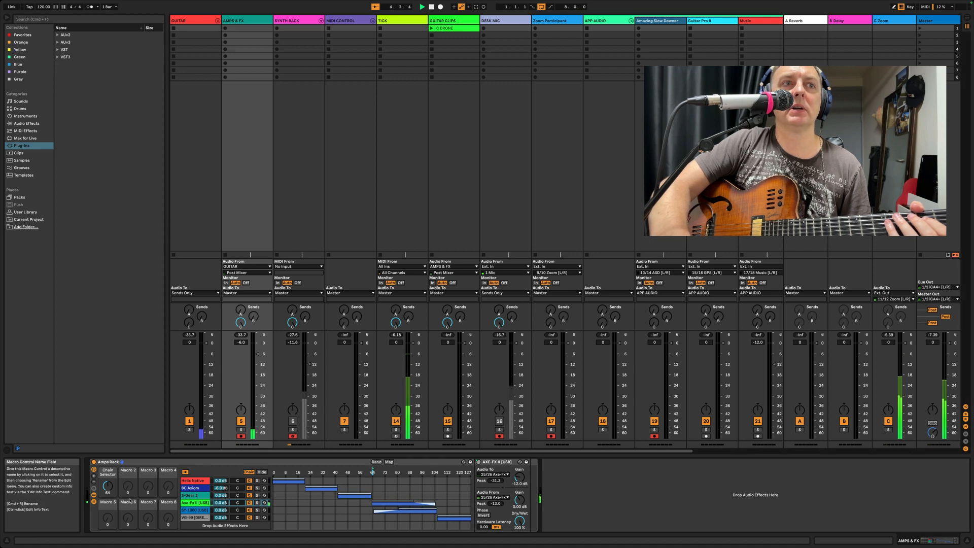
pyautogui.moveTo(107, 485); pyautogui.dragTo(108, 490)
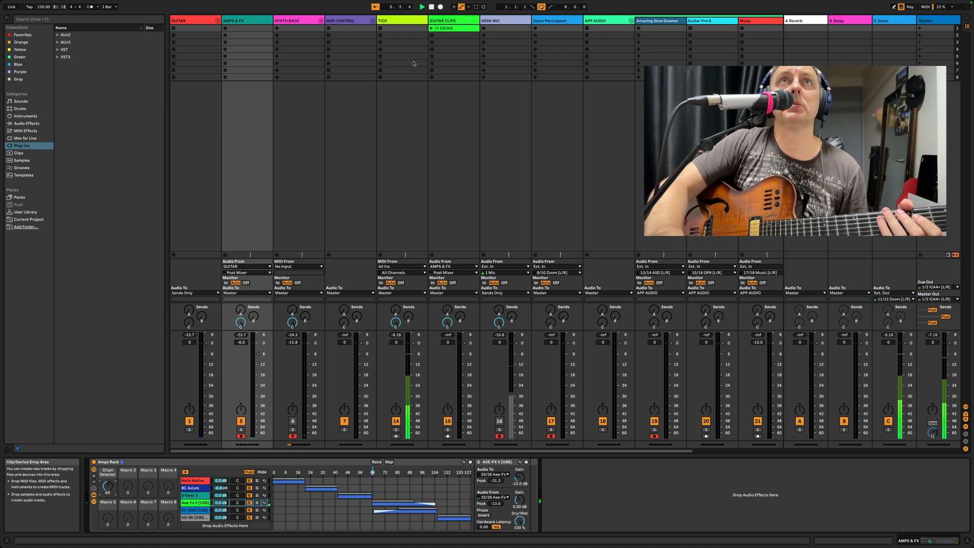
pyautogui.click(431, 28)
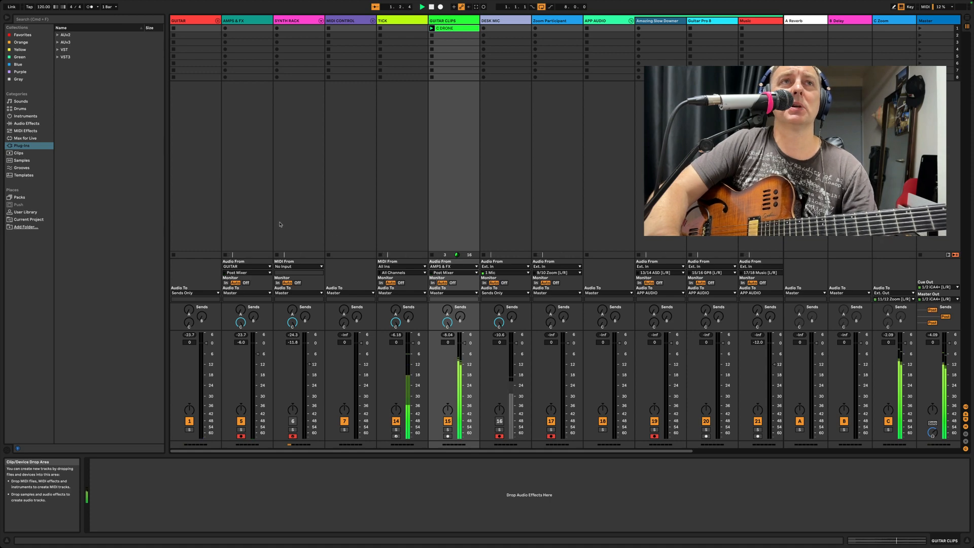
pyautogui.click(254, 218)
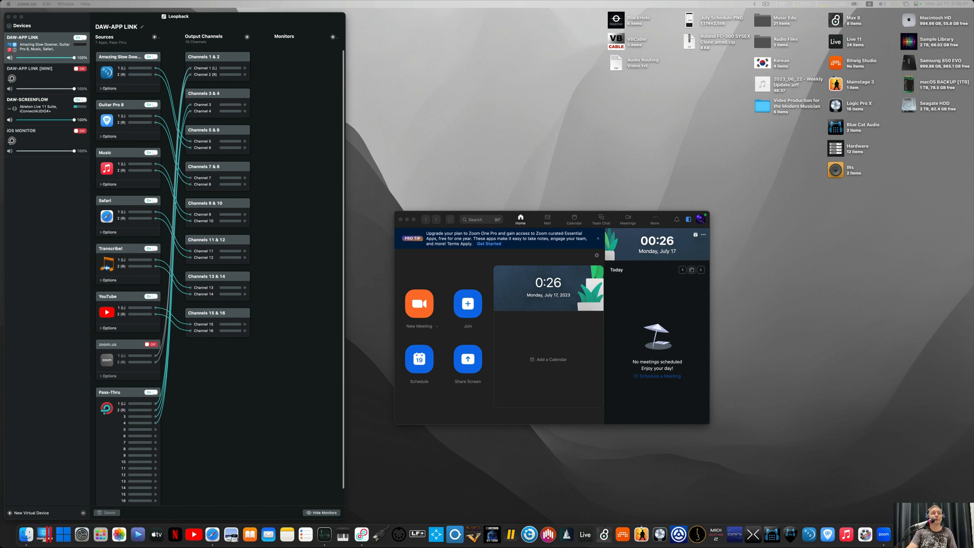
# In Loopback, turn on the iOS MONITOR virtual device and add iConnectAUDIO4+ as a source
pyautogui.scroll(-2, 184, 277)
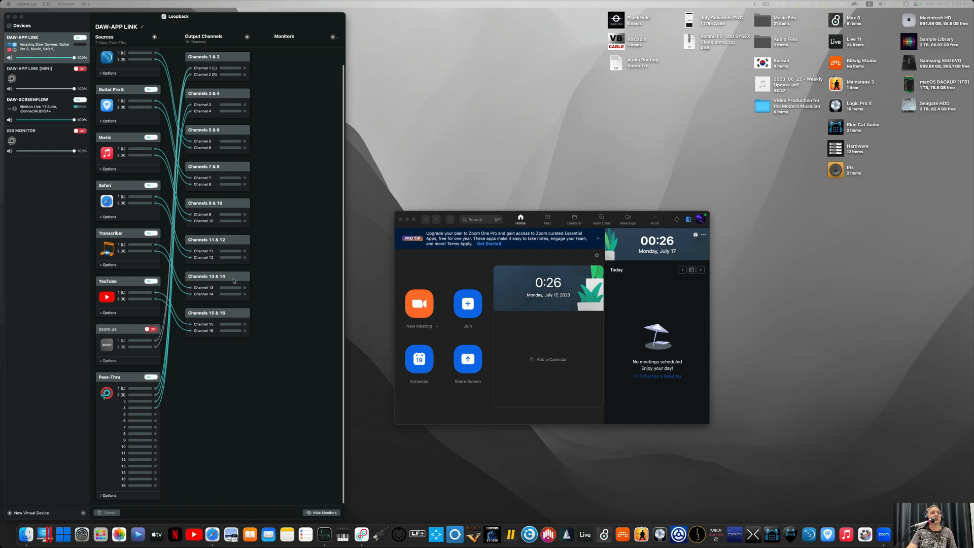
pyautogui.click(31, 138)
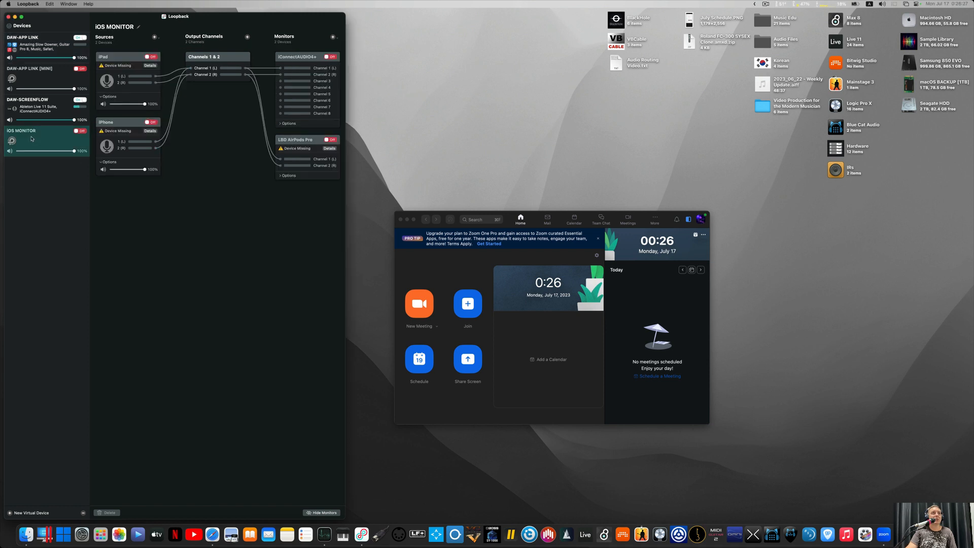
pyautogui.click(82, 130)
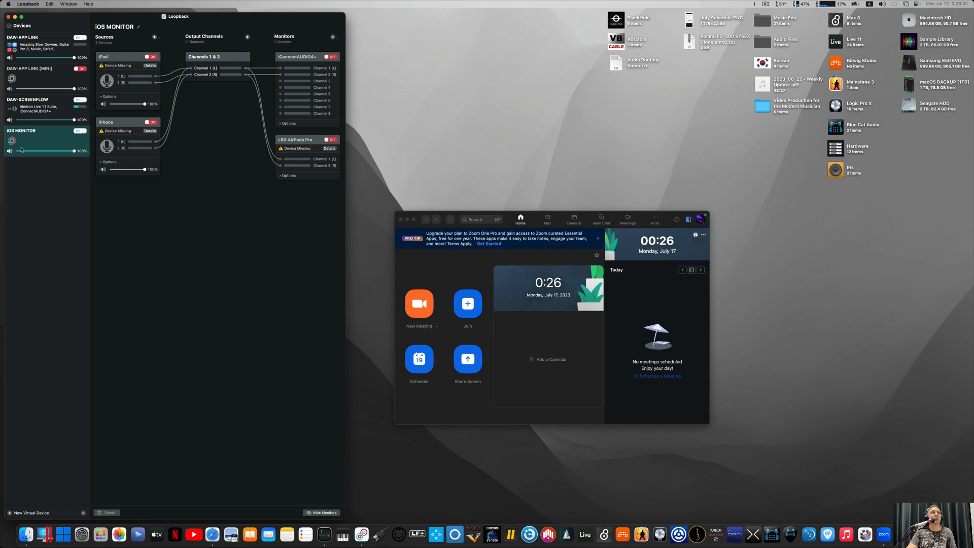
pyautogui.click(154, 38)
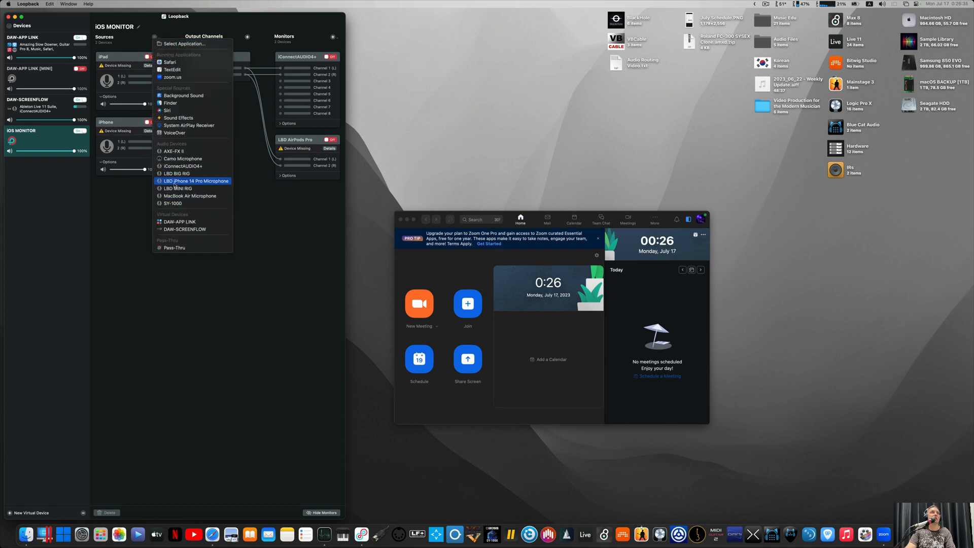
pyautogui.click(183, 166)
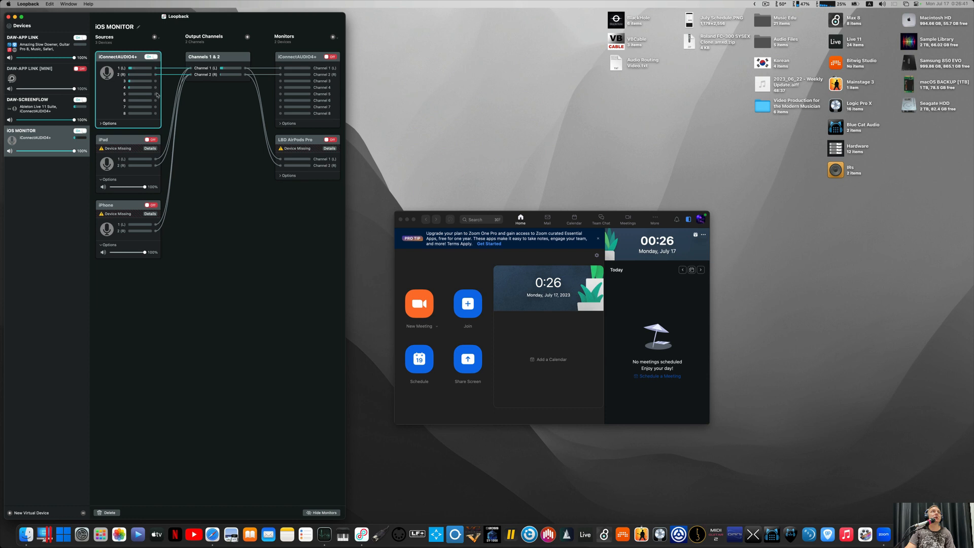
# Route iConnectAUDIO4+ source channels 5 and 6 to output channels 1 and 2, and delete the default connections from source channels 1 and 2
pyautogui.moveTo(155, 94); pyautogui.dragTo(190, 68)
pyautogui.moveTo(155, 101); pyautogui.dragTo(191, 75)
pyautogui.click(173, 71)
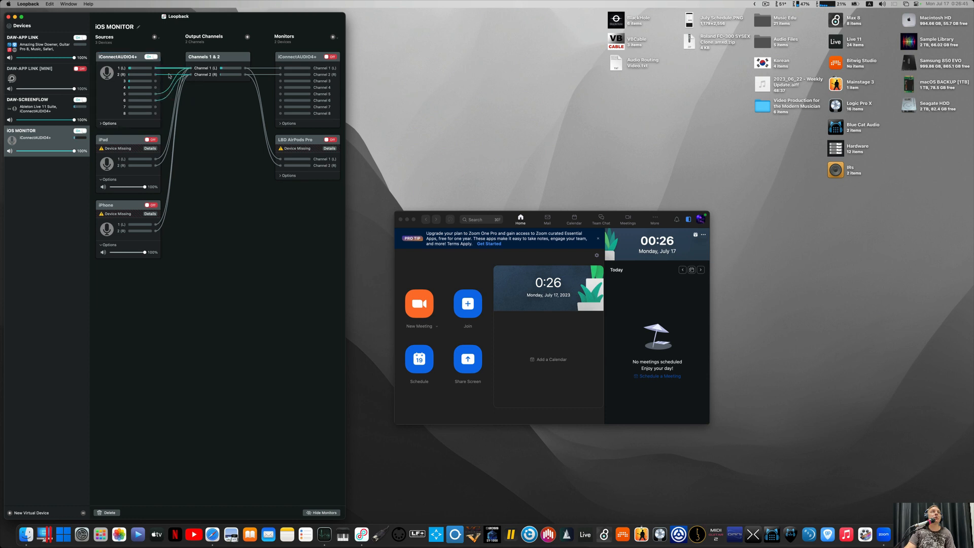
pyautogui.press('Delete')
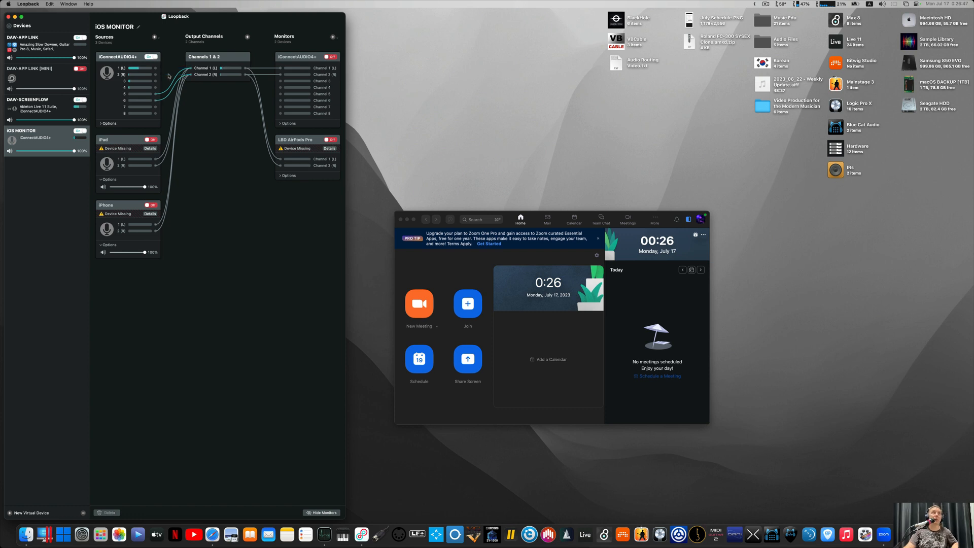
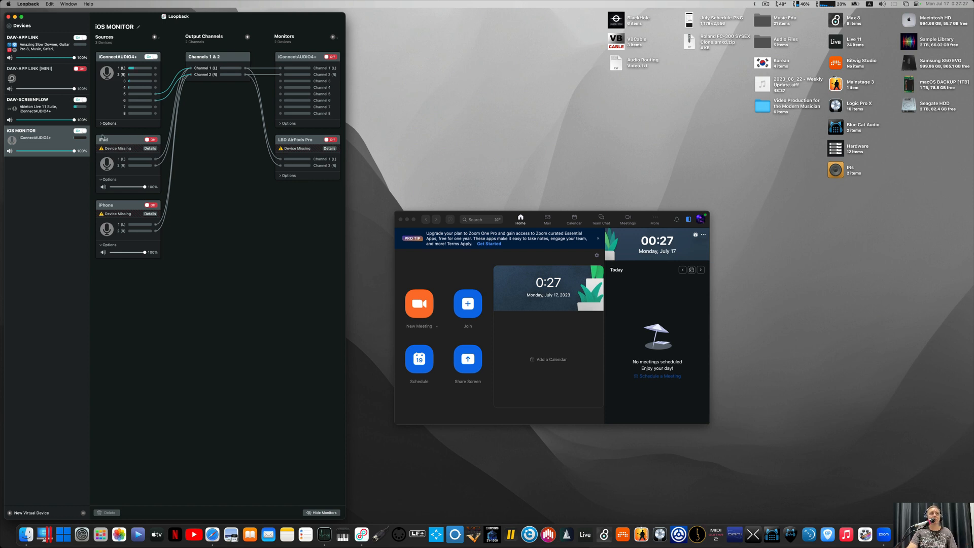
# Examine the iPad source and the AirPods Pro monitor in the iOS MONITOR device
pyautogui.click(130, 143)
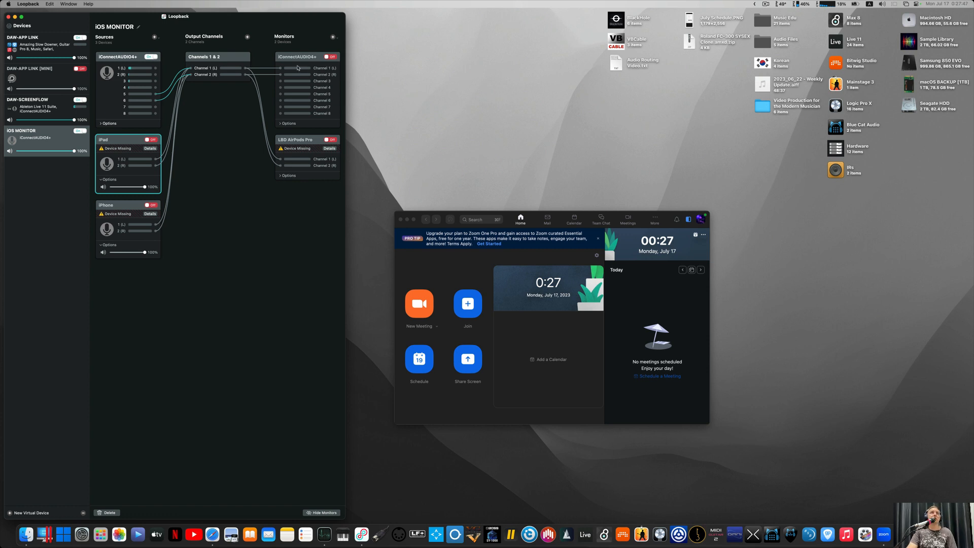
pyautogui.click(301, 142)
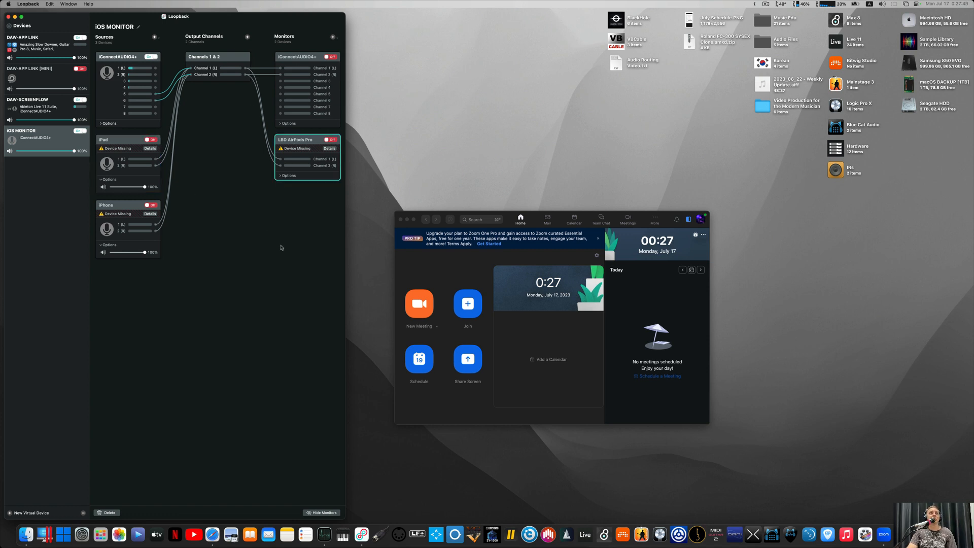
pyautogui.click(281, 247)
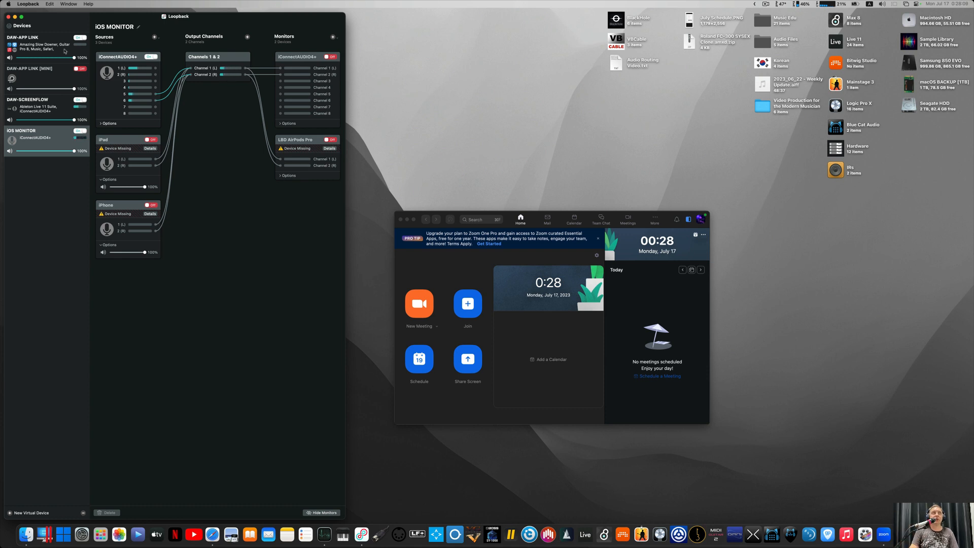
# Add output channels 17 & 18 to the DAW-APP LINK device and delete the Pass-Thru connections feeding them
pyautogui.click(45, 46)
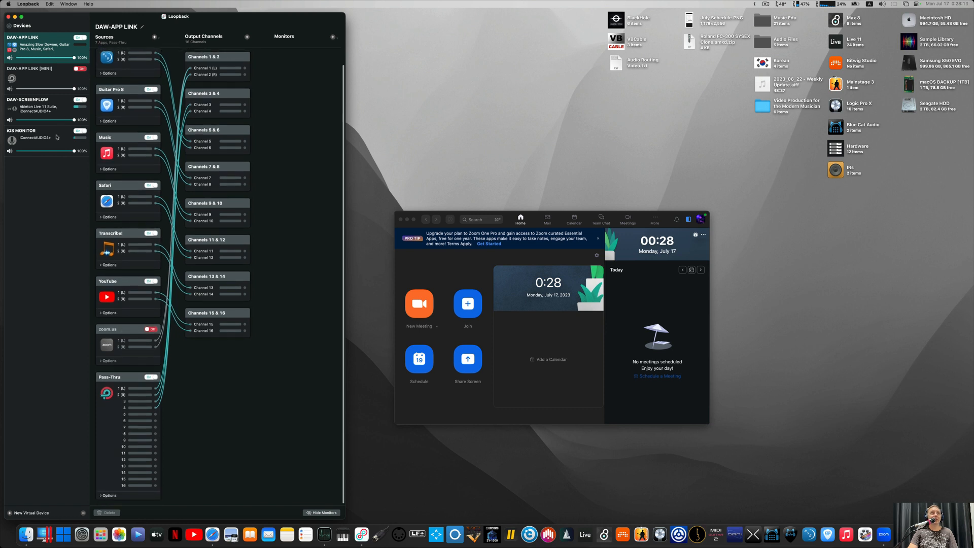
pyautogui.click(55, 137)
pyautogui.click(44, 41)
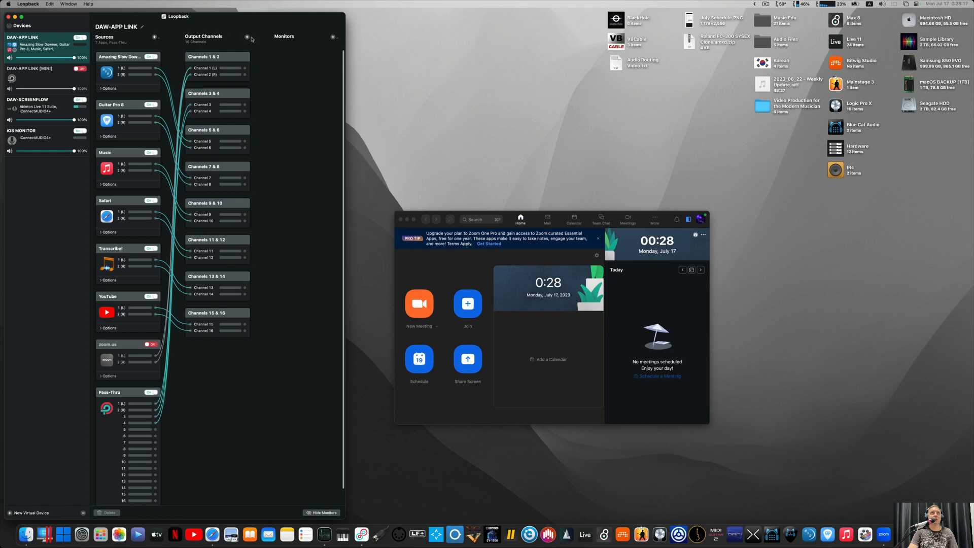
pyautogui.click(247, 38)
pyautogui.scroll(-2, 171, 449)
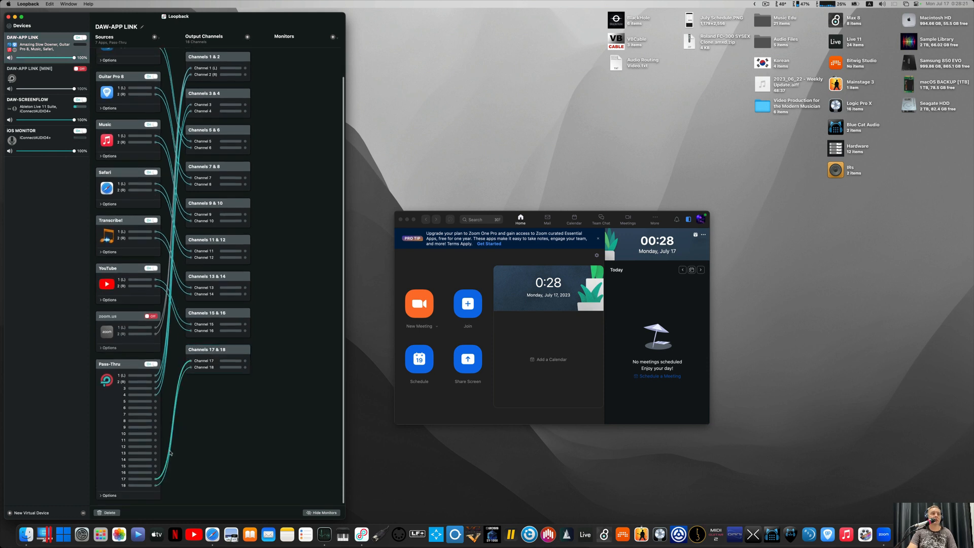
pyautogui.press('Delete')
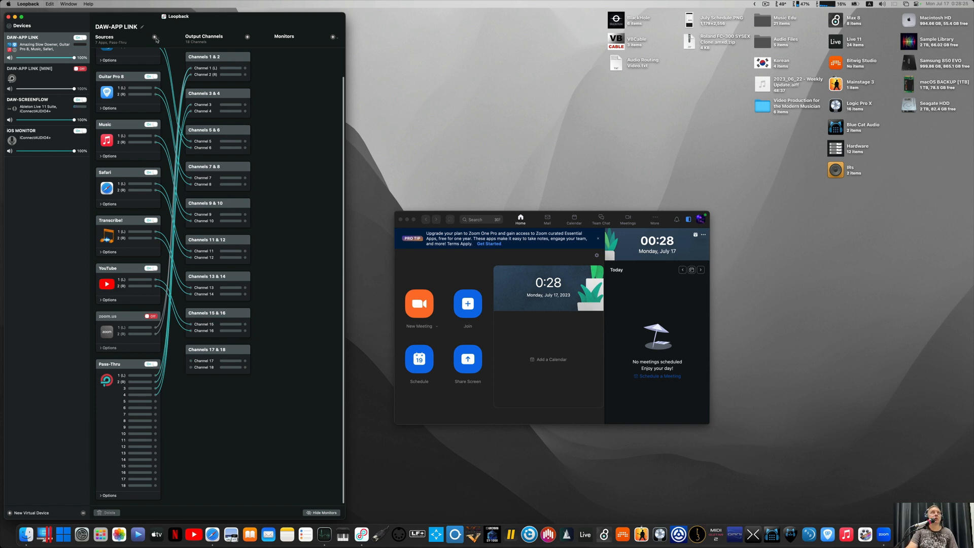
# Add iOS MONITOR as a source in DAW-APP LINK and delete its default connections to output channels 1 and 2
pyautogui.click(154, 38)
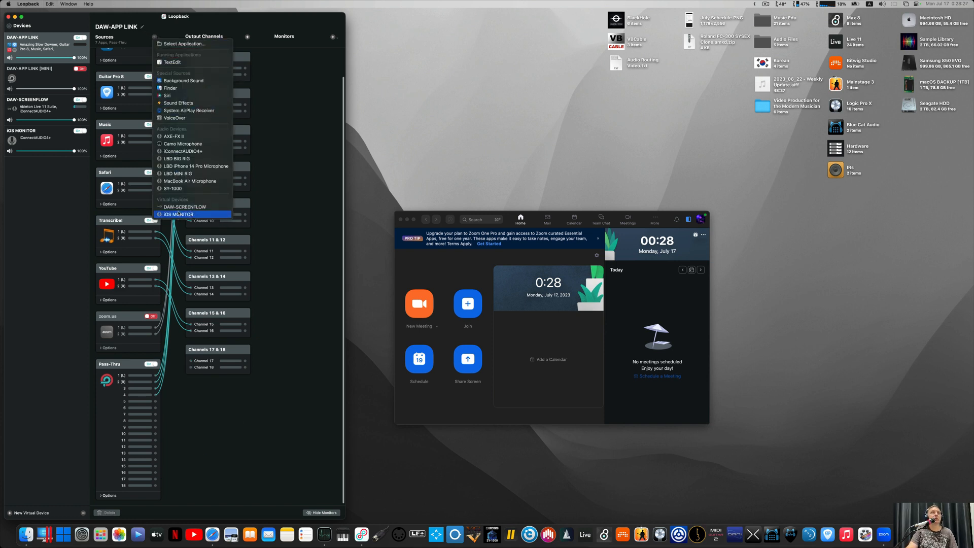
pyautogui.click(181, 215)
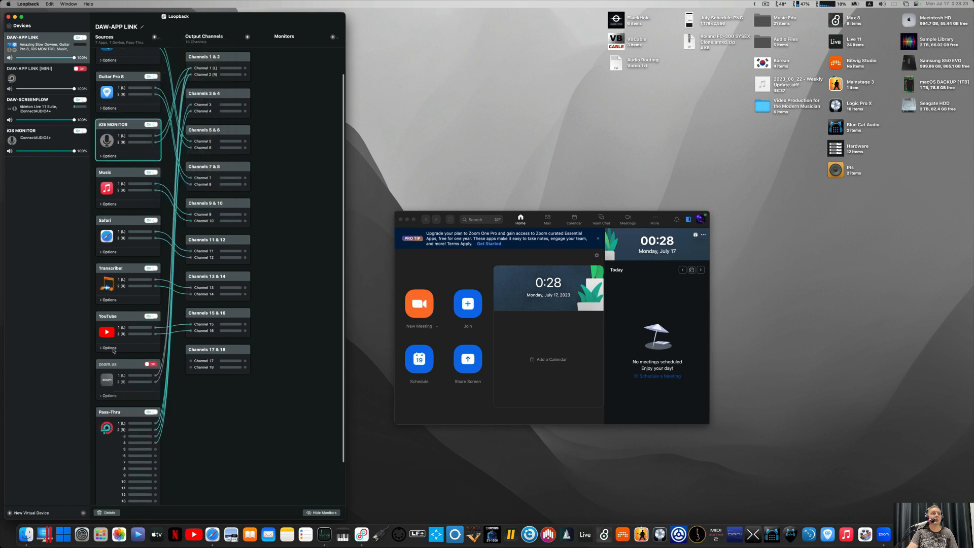
pyautogui.scroll(2, 114, 349)
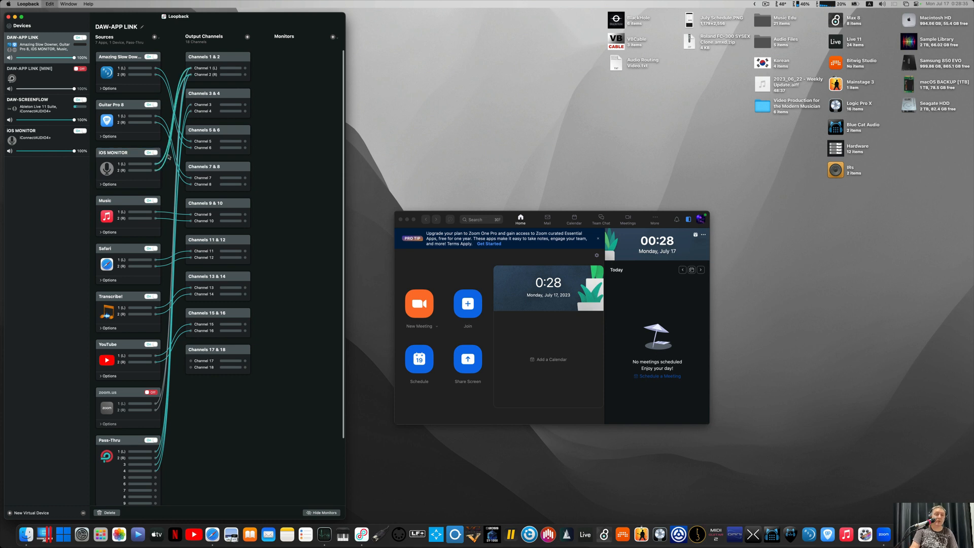
pyautogui.press('BackSpace')
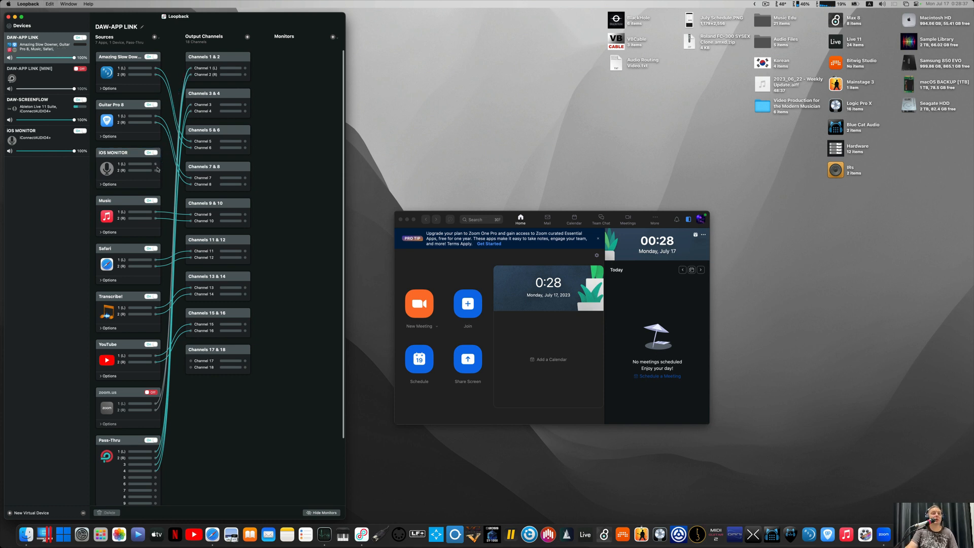
# Route iOS MONITOR source channels 1 and 2 to output channels 17 and 18, and switch the source off and back on
pyautogui.moveTo(156, 164); pyautogui.dragTo(194, 360)
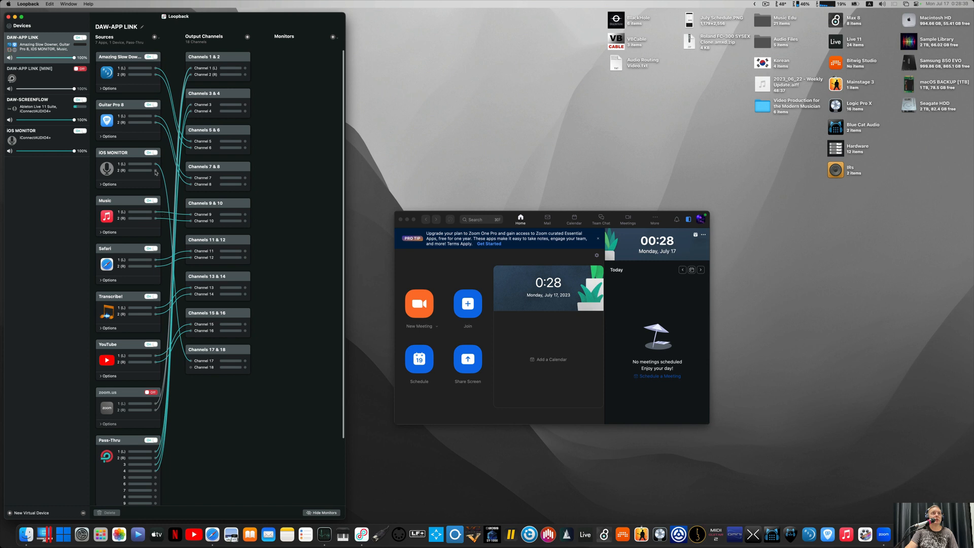
pyautogui.moveTo(155, 170); pyautogui.dragTo(190, 367)
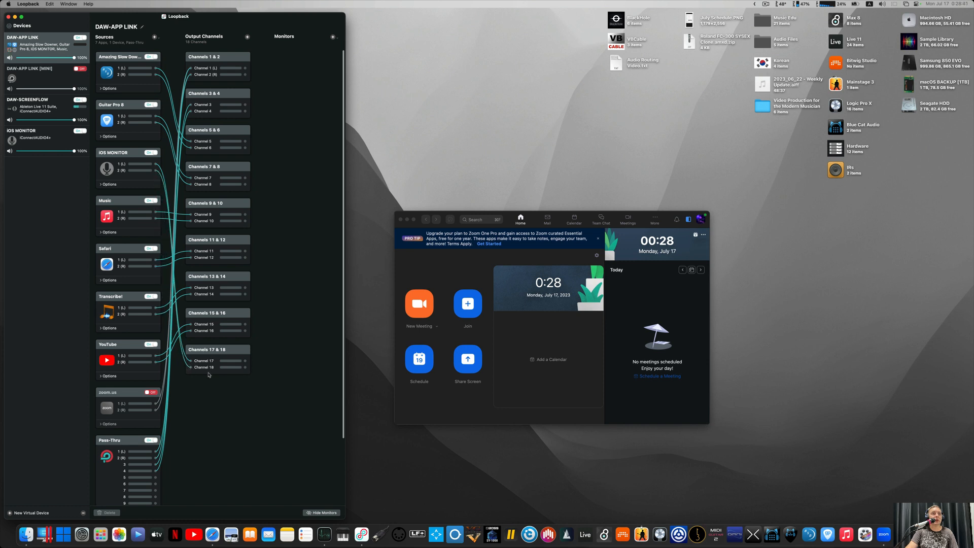
pyautogui.click(228, 352)
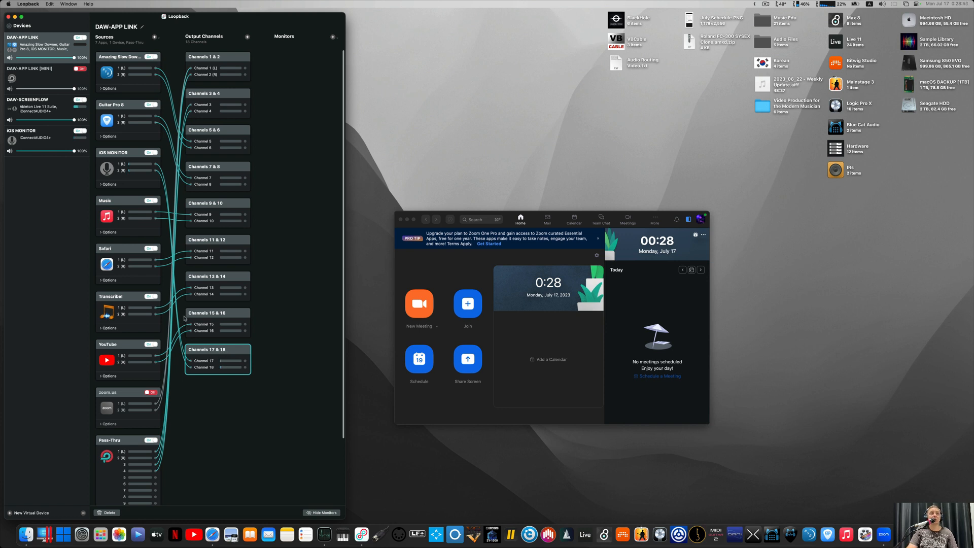
pyautogui.click(150, 152)
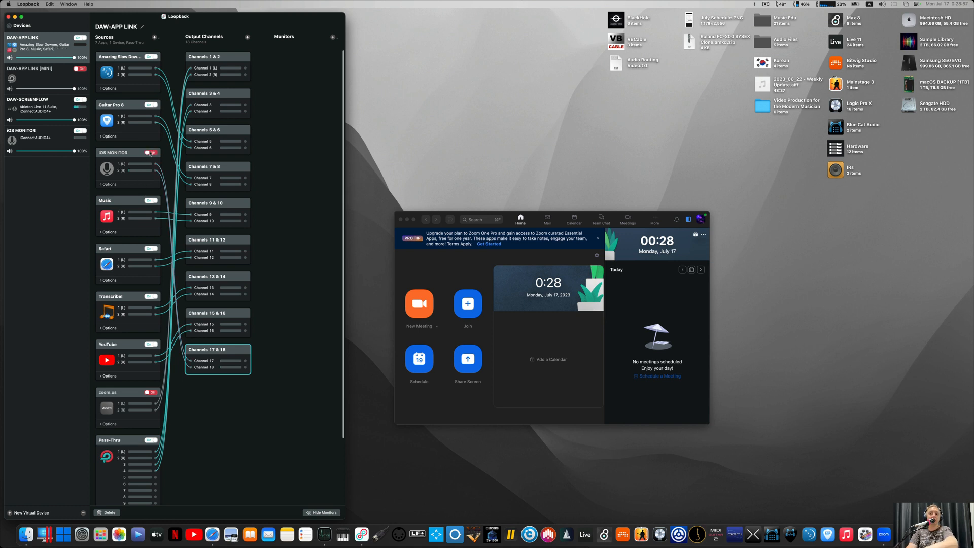
pyautogui.click(150, 152)
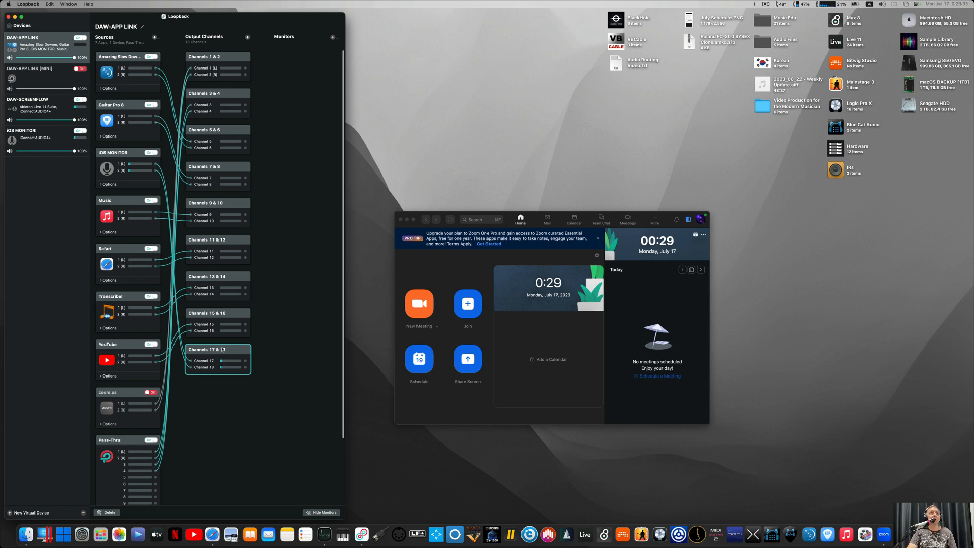
# Delete the iOS MONITOR source and output channels 17 & 18 from the DAW-APP LINK device
pyautogui.click(127, 156)
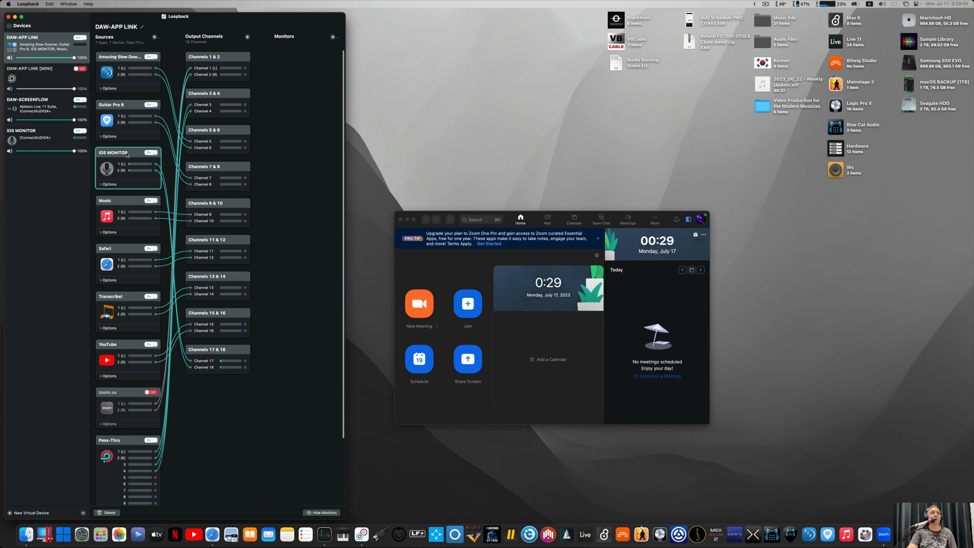
pyautogui.press('Delete')
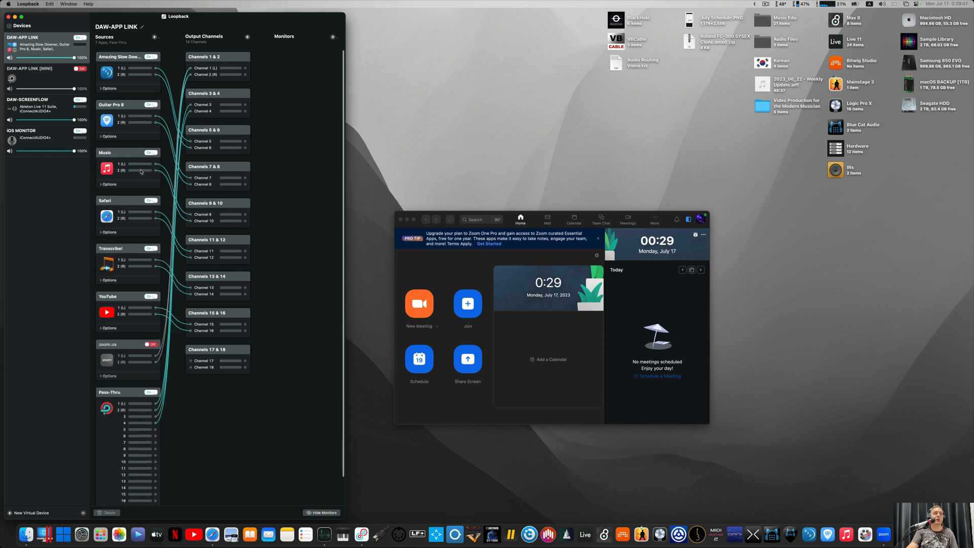
pyautogui.click(223, 351)
pyautogui.press('Delete')
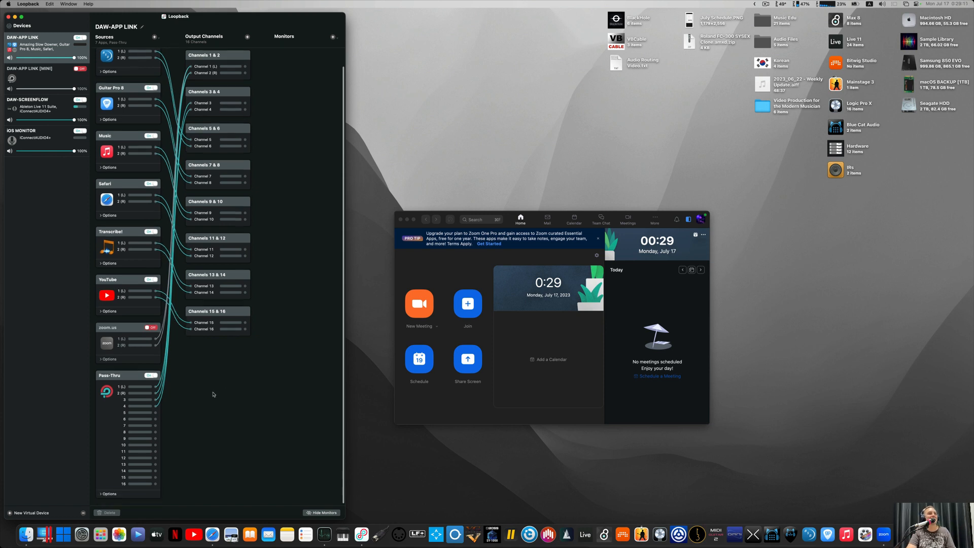
pyautogui.scroll(-1, 210, 395)
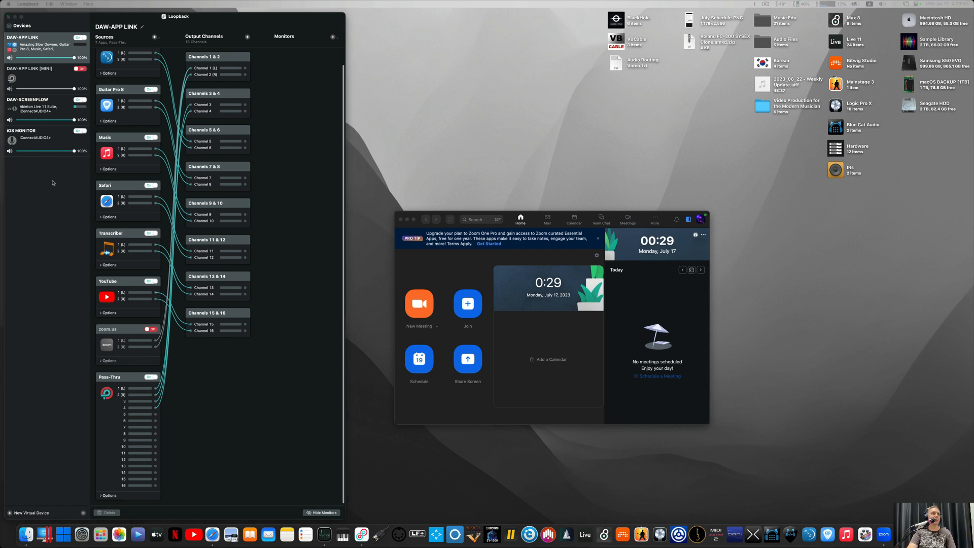
# Create a new virtual device with iRig HD 2 as its source and delete its Pass-Thru source
pyautogui.click(10, 513)
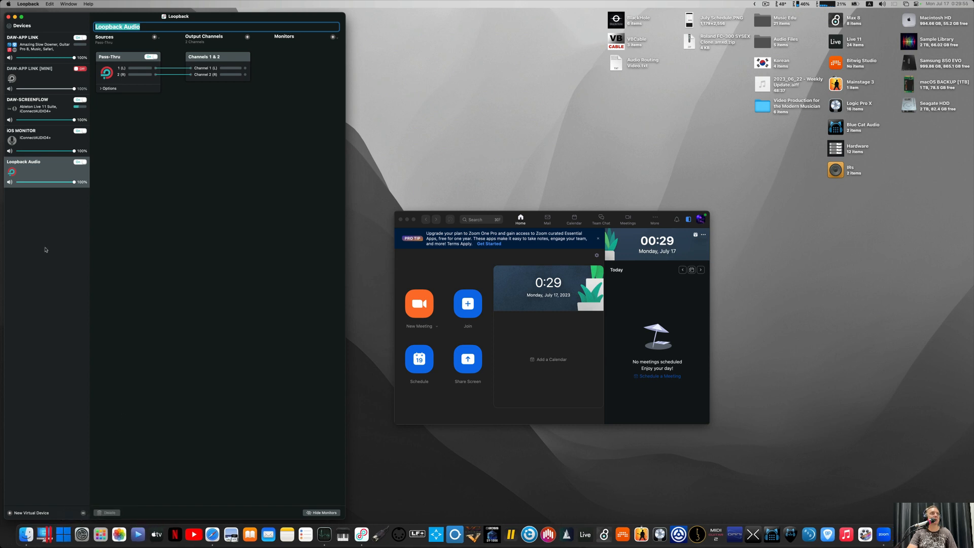
pyautogui.click(154, 37)
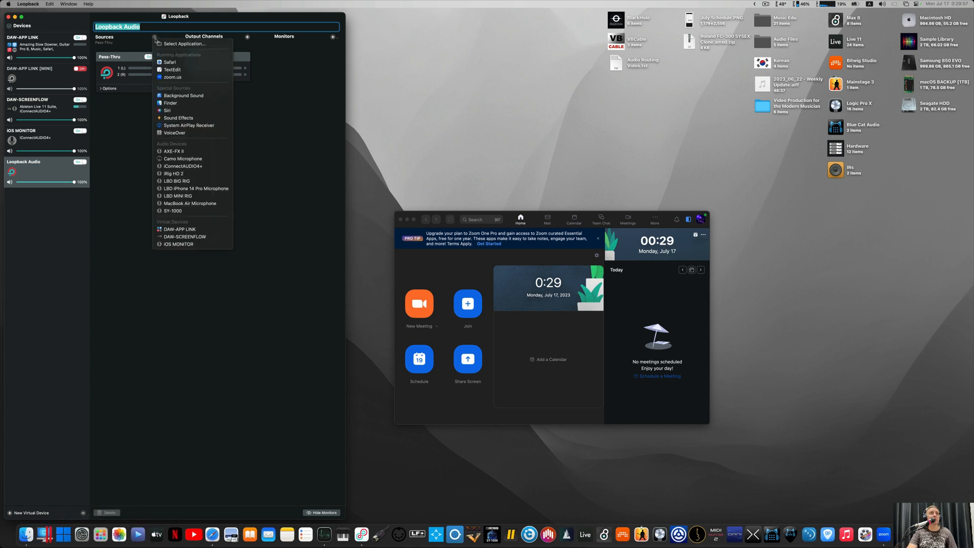
pyautogui.click(175, 173)
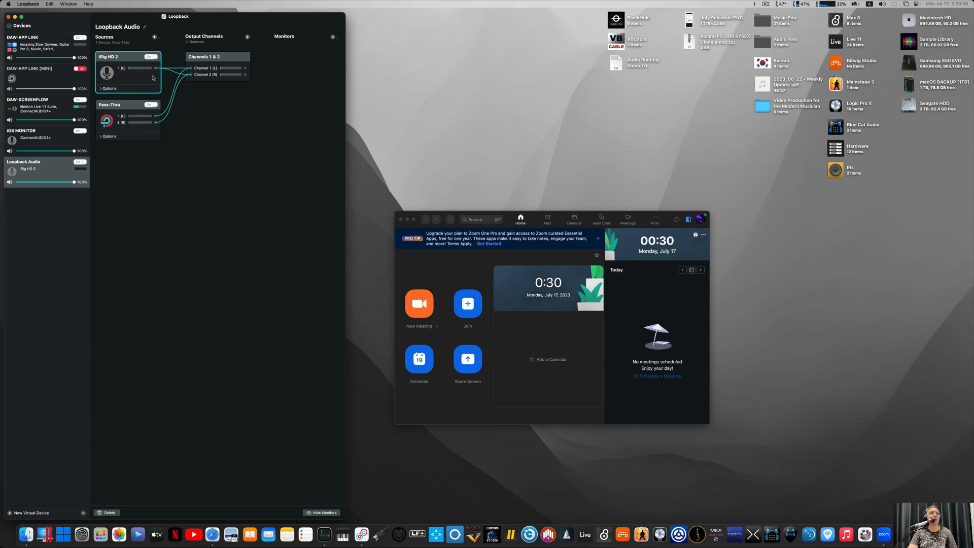
pyautogui.click(124, 106)
pyautogui.press('BackSpace')
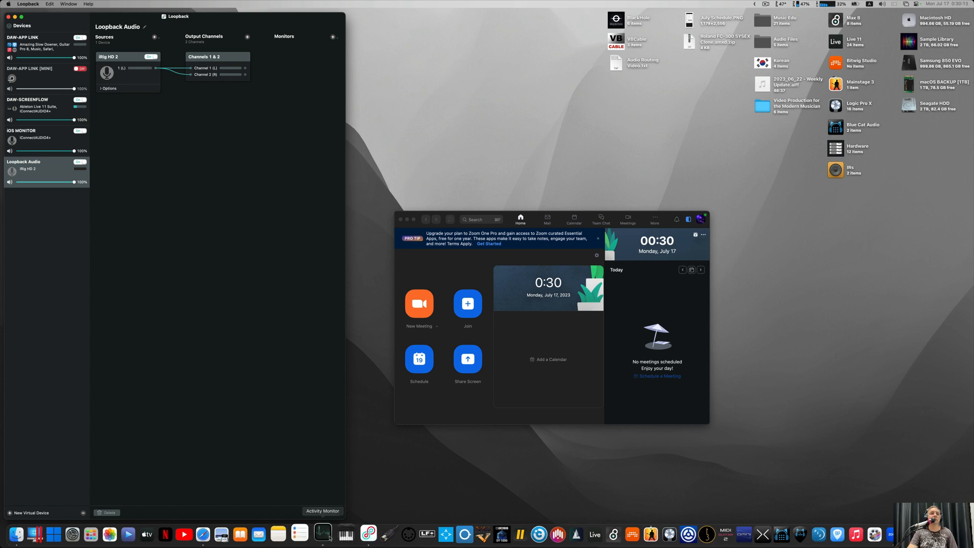
# Switch to Audio MIDI Setup and show its Audio Devices window in split view beside MIDI Studio
pyautogui.click(346, 535)
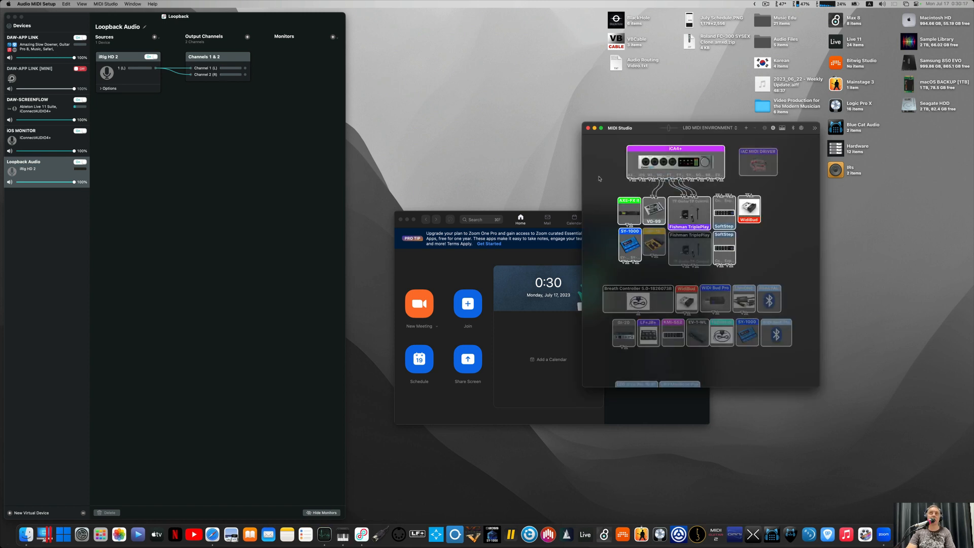
pyautogui.press('super+1')
pyautogui.moveTo(475, 64); pyautogui.dragTo(377, 66)
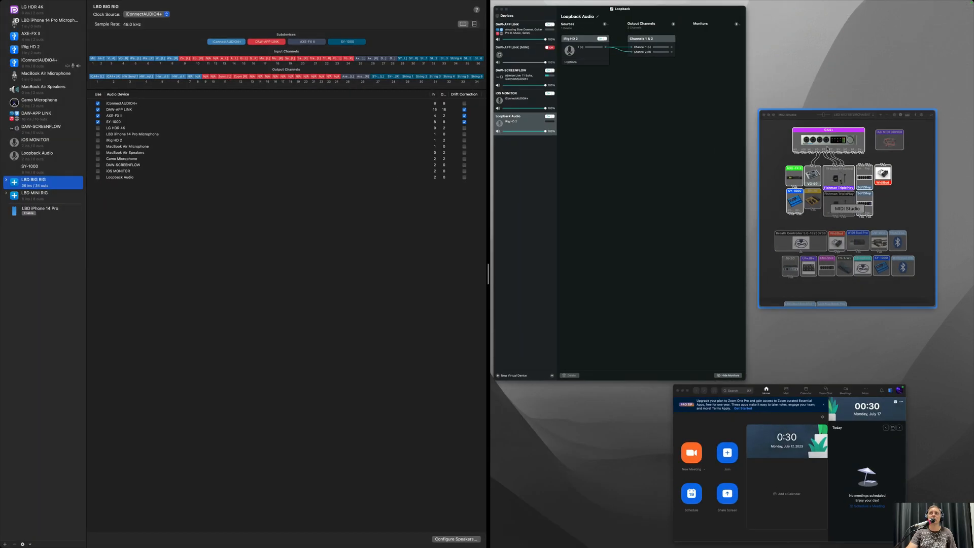
pyautogui.click(841, 150)
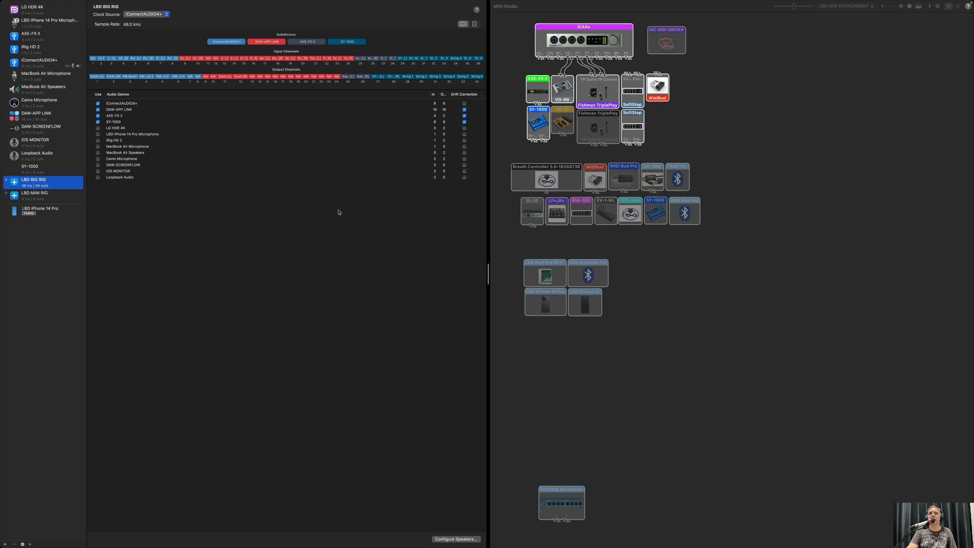
# Add iRig HD 2 as a subdevice of the LBD BIG RIG aggregate device
pyautogui.click(474, 25)
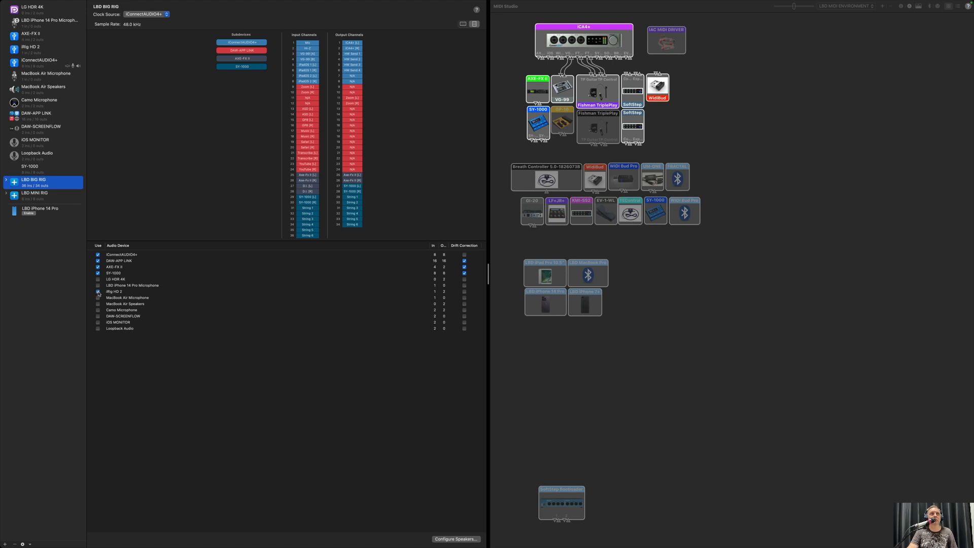
pyautogui.click(98, 292)
pyautogui.scroll(-1, 274, 195)
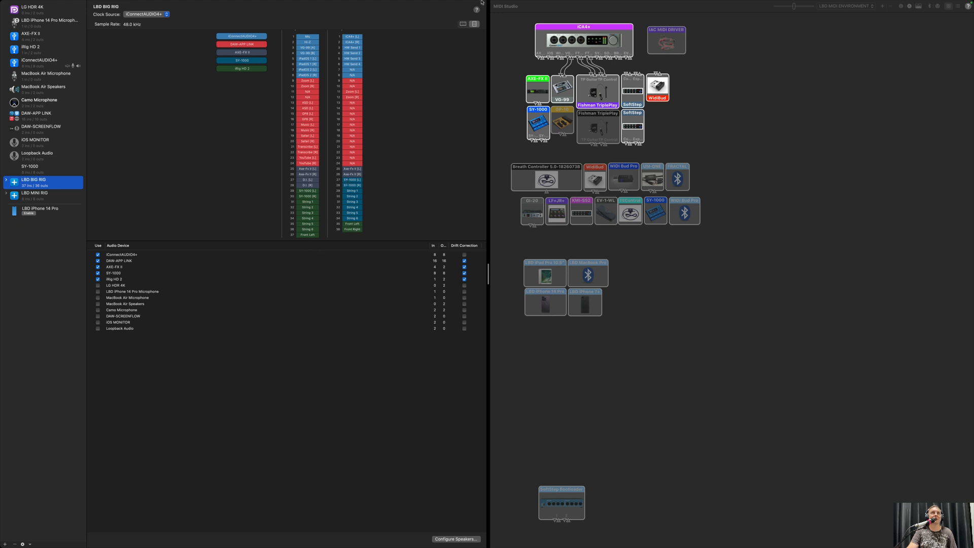
# Examine LBD BIG RIG's input and output channels in both the horizontal and vertical layouts
pyautogui.click(464, 25)
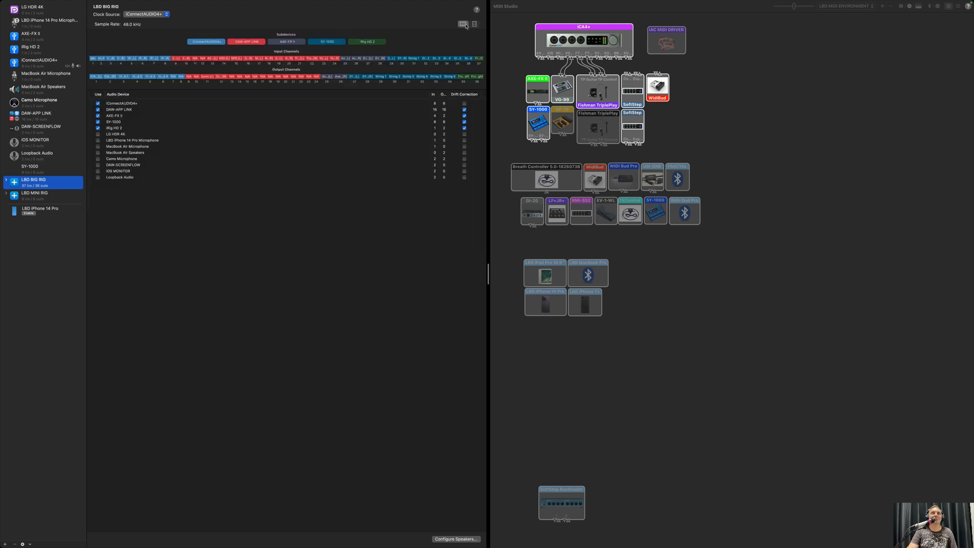
pyautogui.click(474, 24)
pyautogui.moveTo(374, 241); pyautogui.dragTo(392, 326)
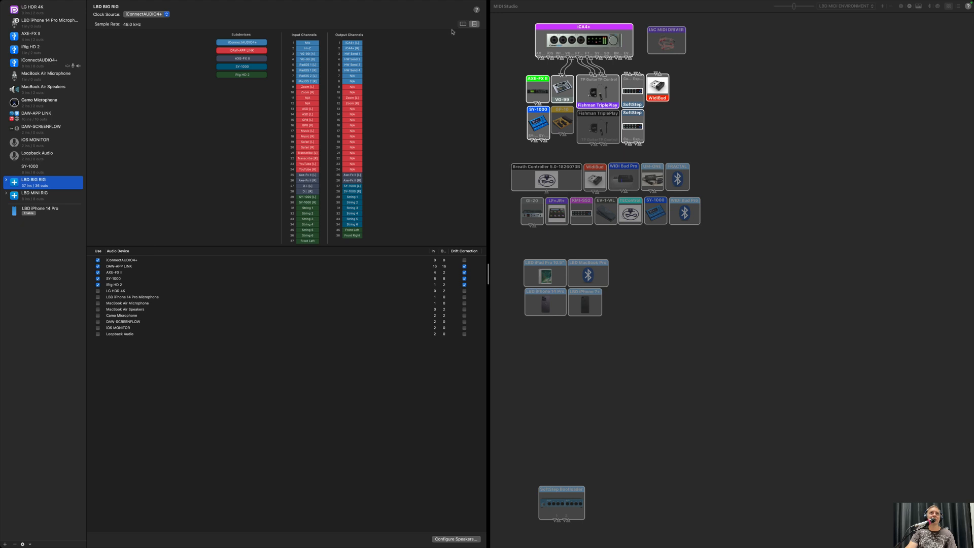
pyautogui.click(462, 24)
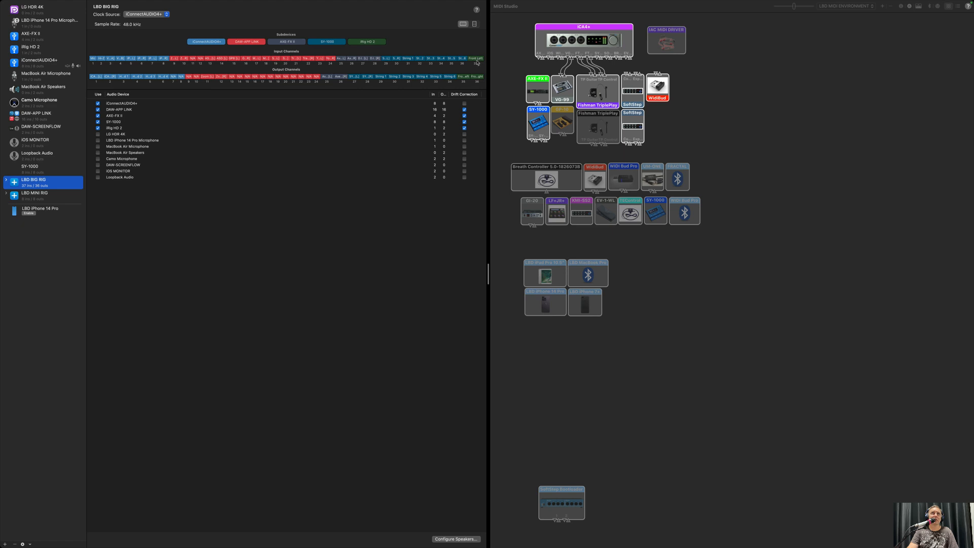
# Switch to Ableton Live and, in its input configuration, name mono inputs 37 and 38 iRig HD 2 and N/A and enable the pair
pyautogui.hotkey('ctrl', 'Left')
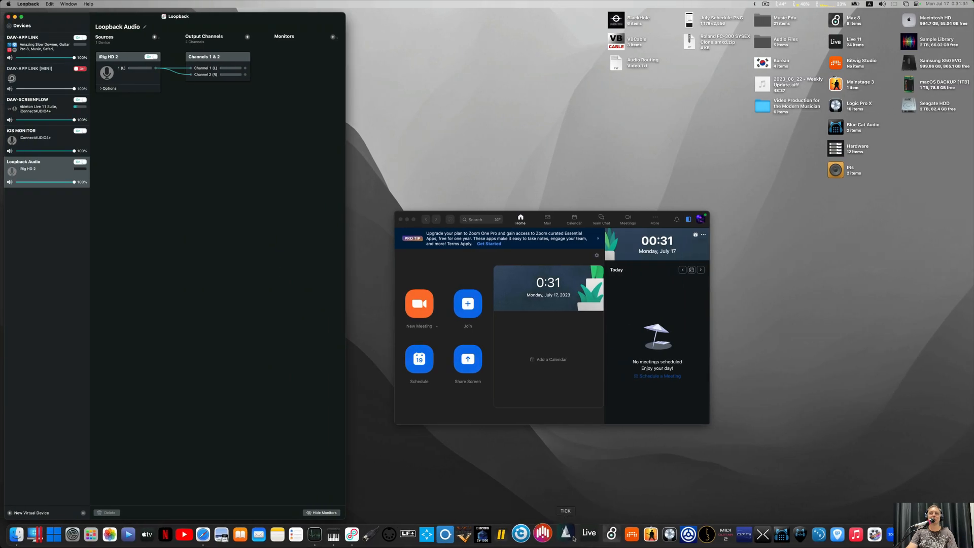
pyautogui.click(584, 533)
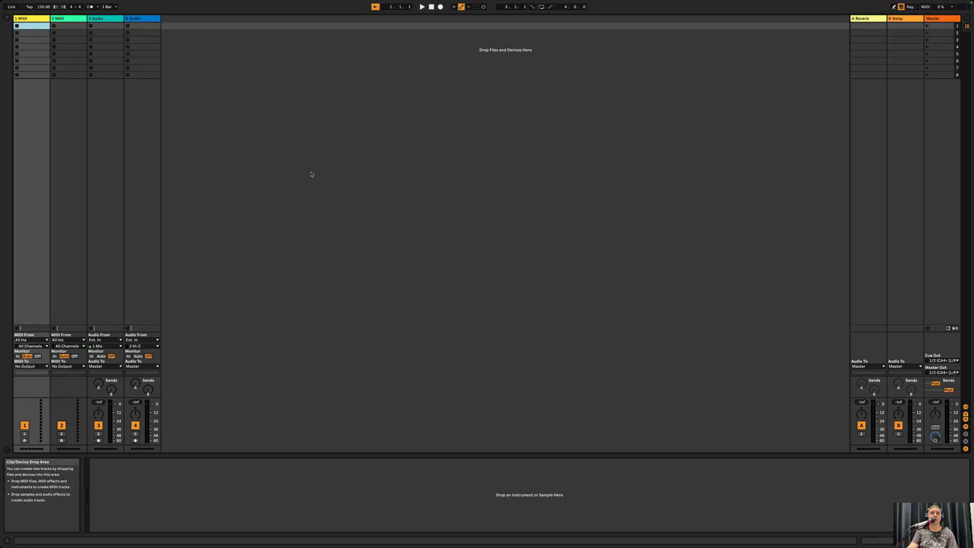
pyautogui.press('super+comma')
pyautogui.click(514, 217)
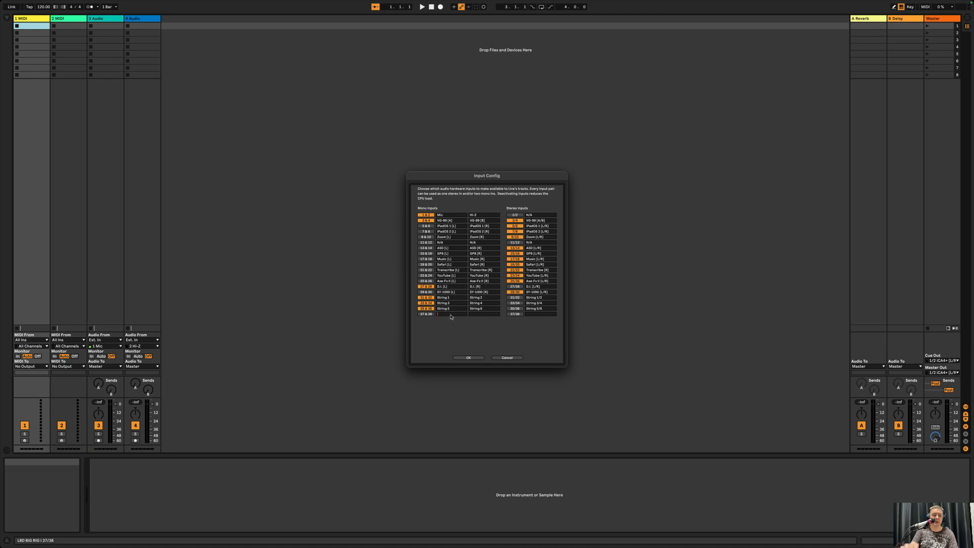
pyautogui.write('I')
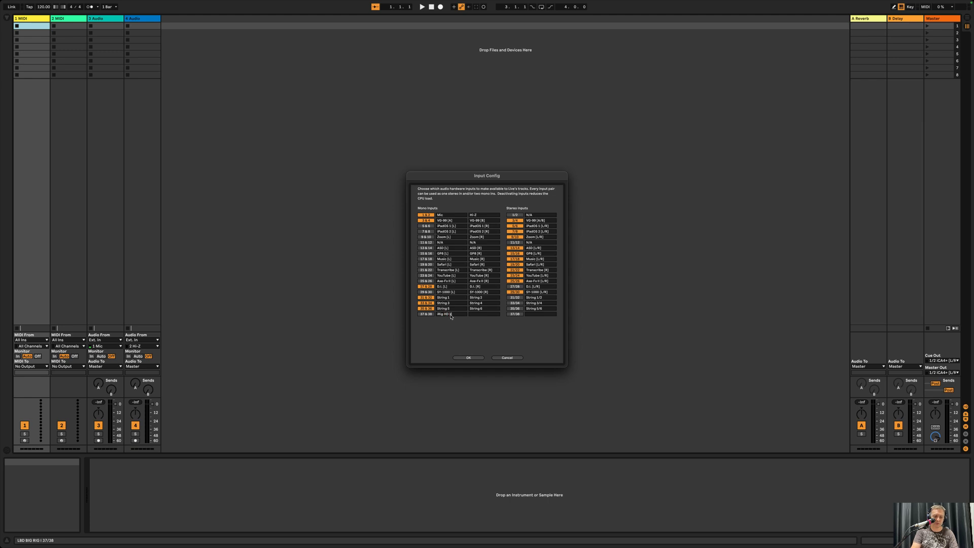
pyautogui.click(479, 315)
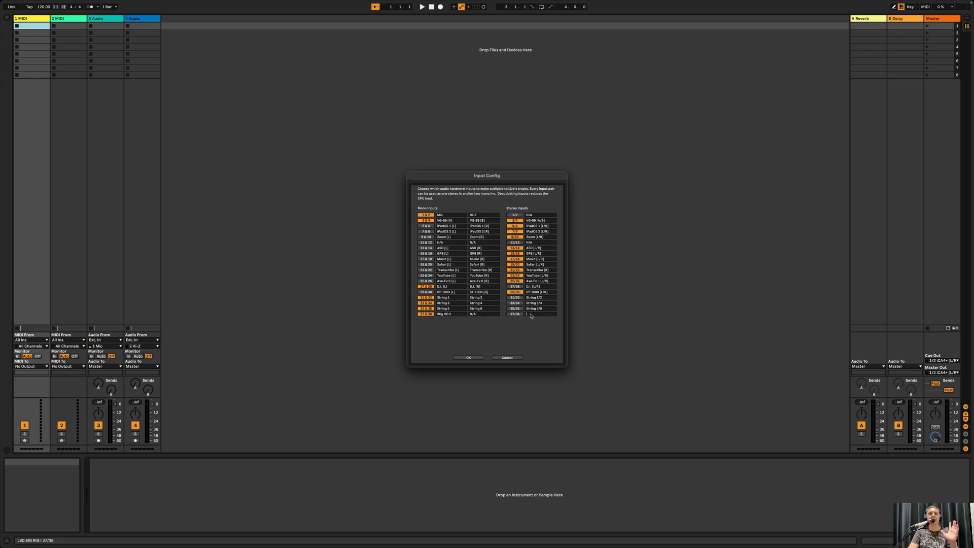
# Copy the N/A label to stereo input 37/38, confirm the input configuration and close the preferences
pyautogui.doubleClick(477, 314)
pyautogui.press('super+c')
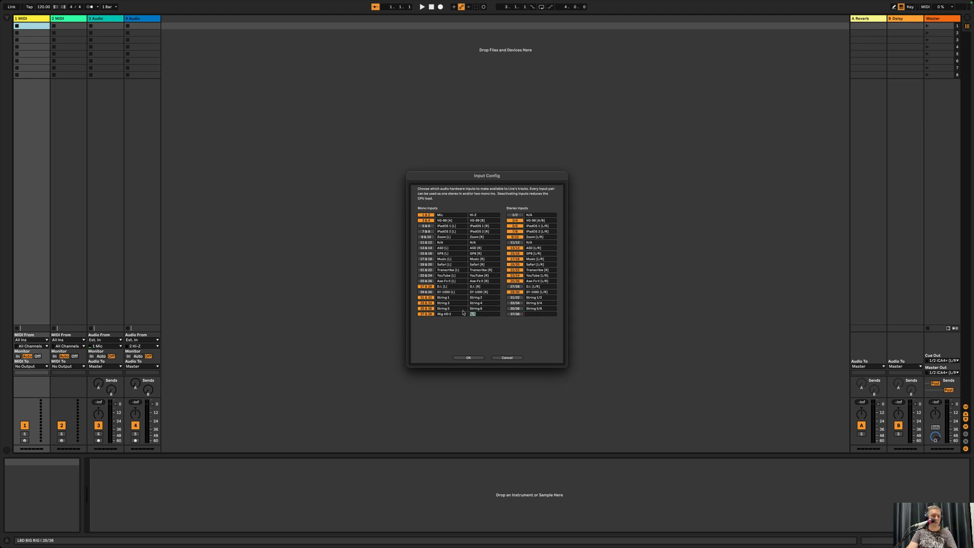
pyautogui.click(531, 315)
pyautogui.press('super+v')
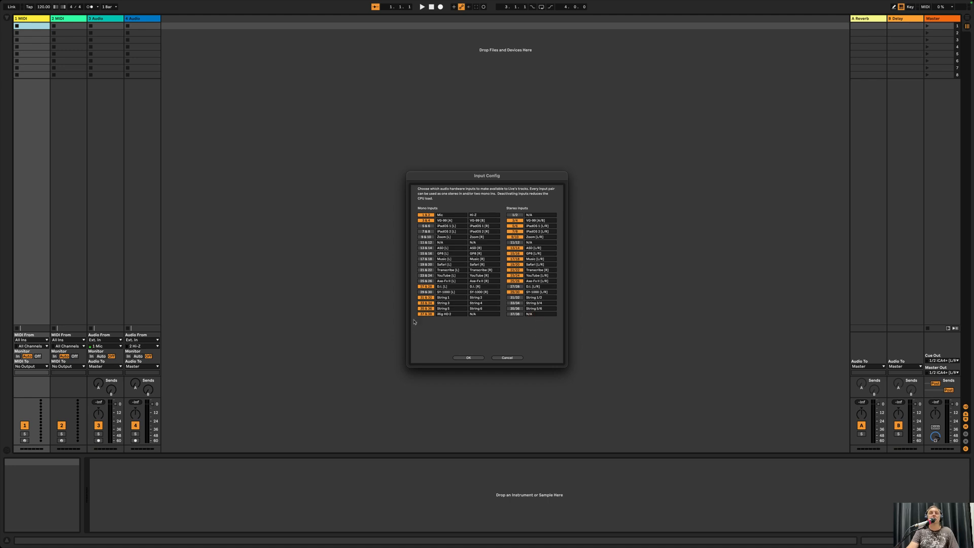
pyautogui.click(469, 357)
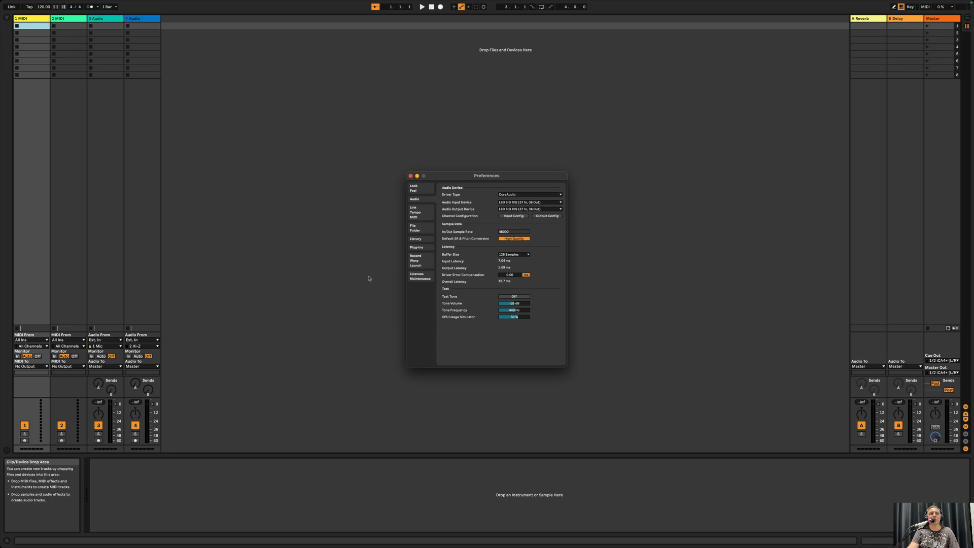
pyautogui.click(410, 176)
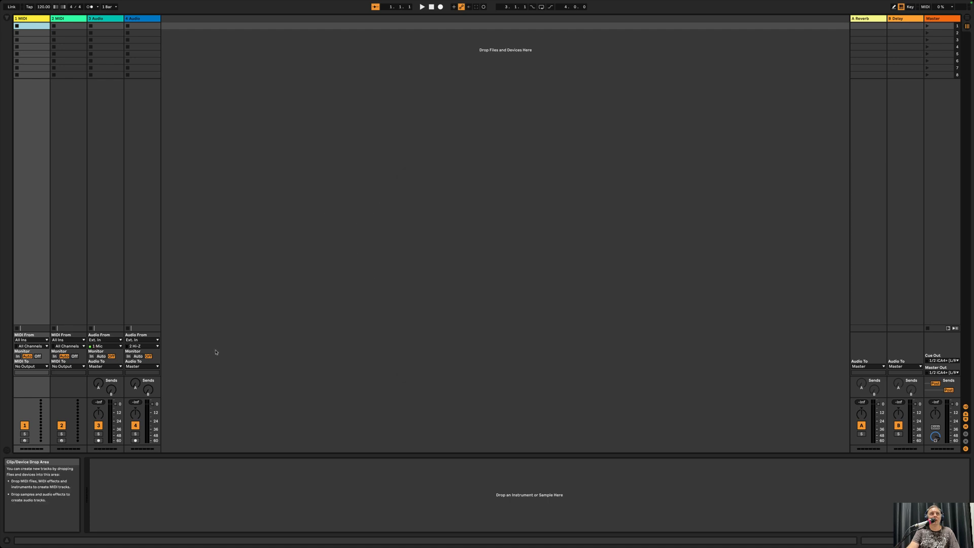
# Set the 4 Audio track's input to 37 iRig HD 2 with Auto monitoring, arm it for recording, and return to Loopback
pyautogui.click(142, 345)
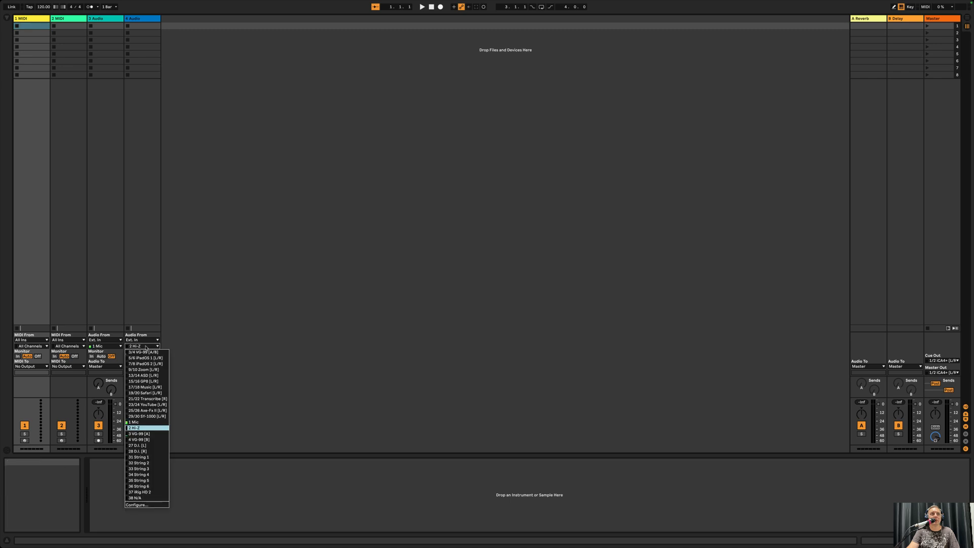
pyautogui.click(142, 492)
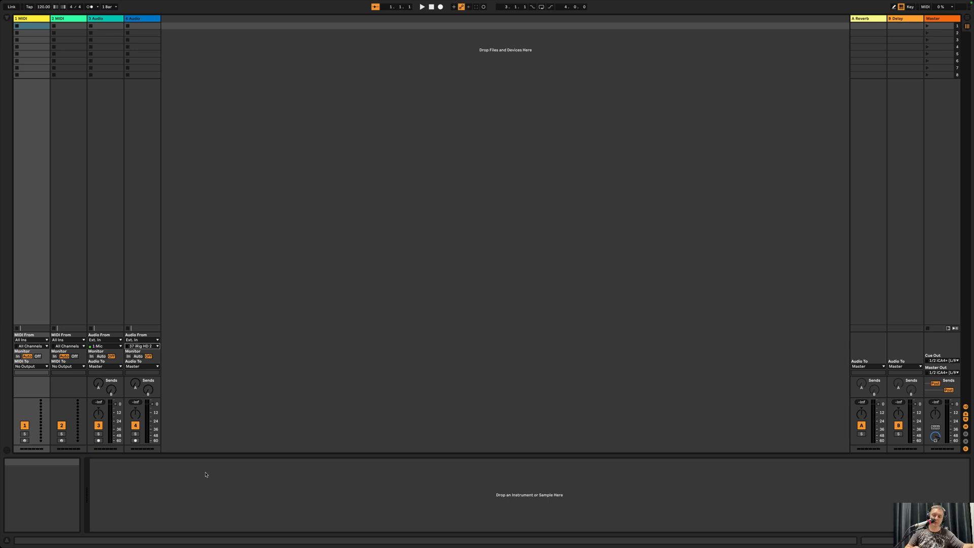
pyautogui.click(138, 356)
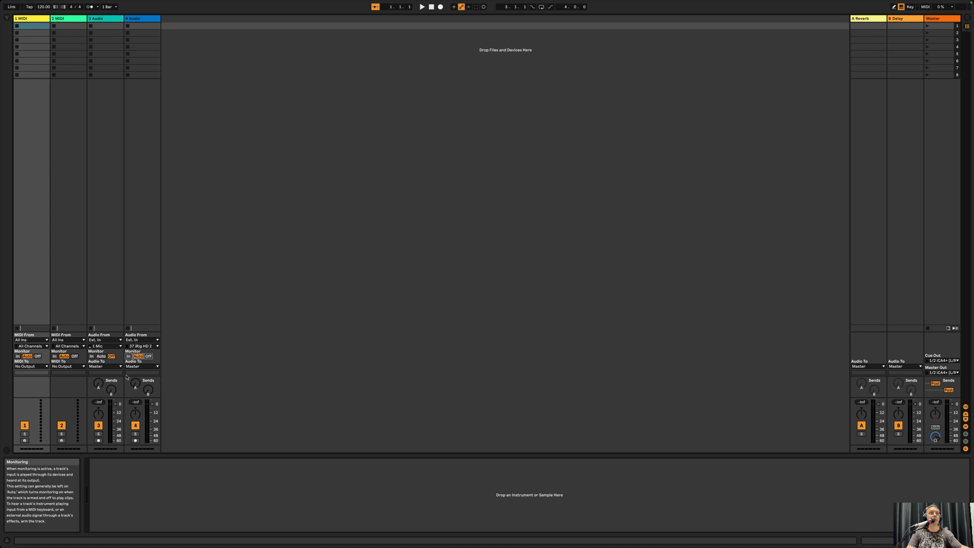
pyautogui.click(136, 440)
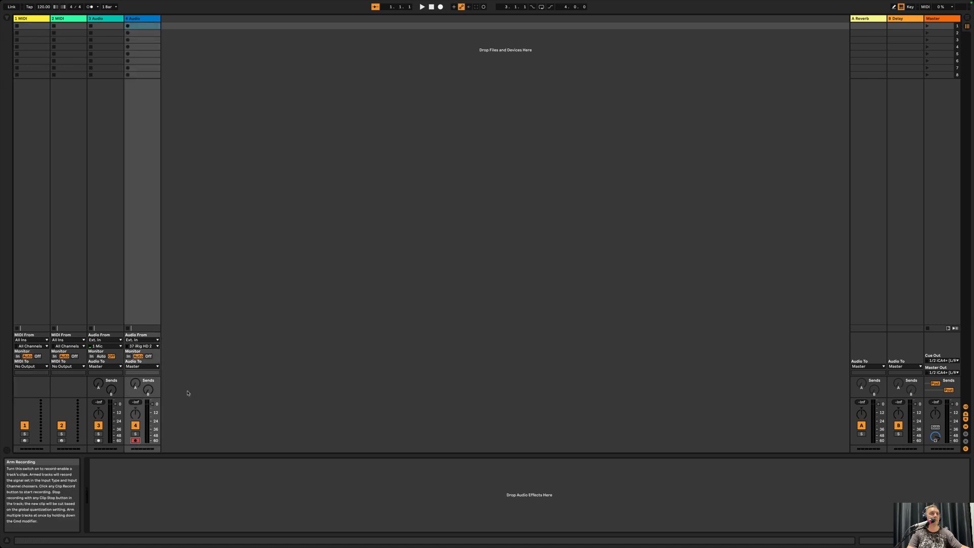
pyautogui.hotkey('ctrl', 'Left')
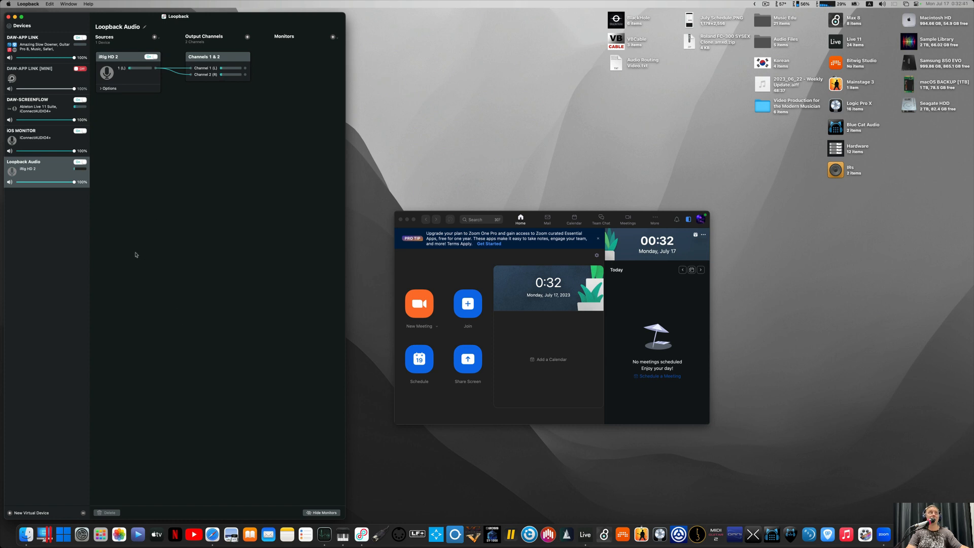
# Turn off the Loopback Audio virtual device, check Ableton Live, and ignore Live's crash report prompt
pyautogui.click(79, 162)
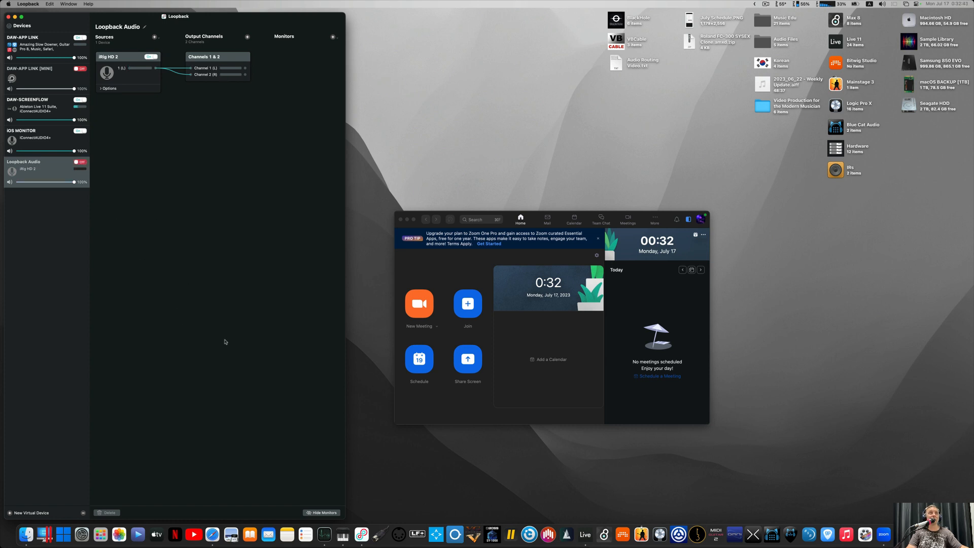
pyautogui.hotkey('ctrl', 'Right')
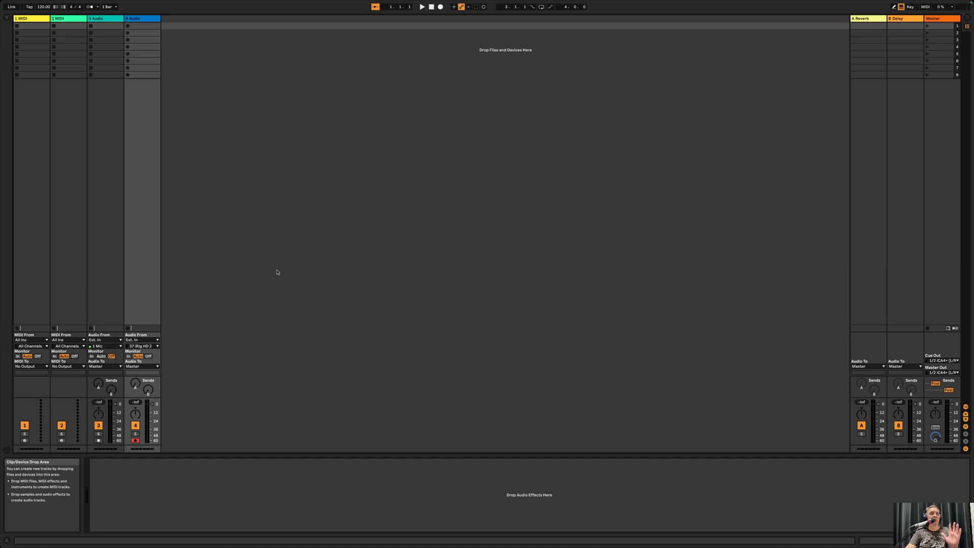
pyautogui.hotkey('ctrl', 'Right')
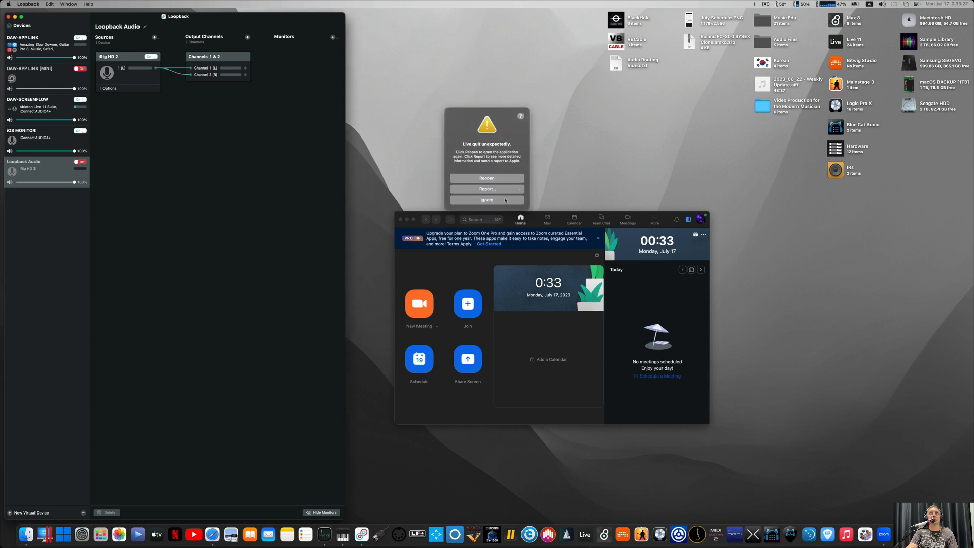
pyautogui.click(487, 200)
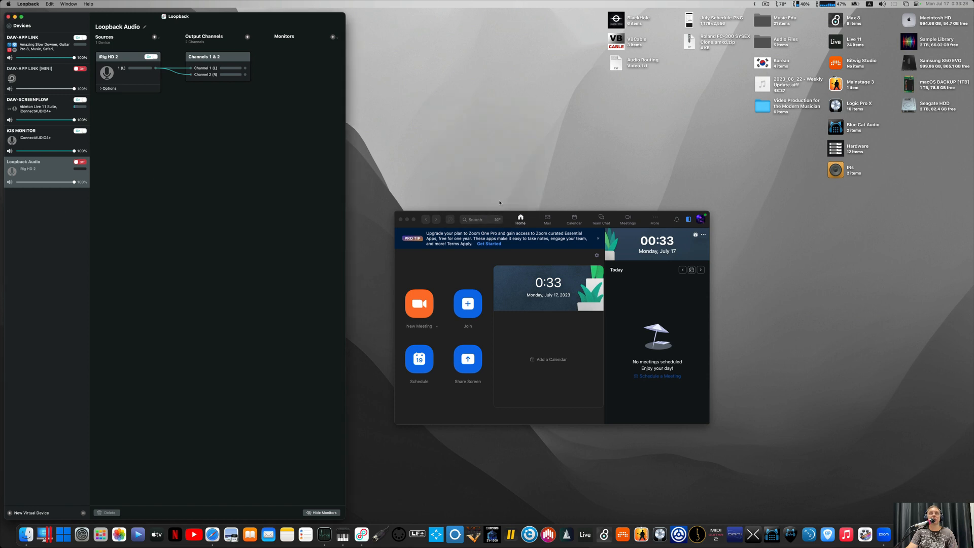
# Turn the Loopback Audio virtual device back on and rename it iRig HD 2
pyautogui.click(54, 166)
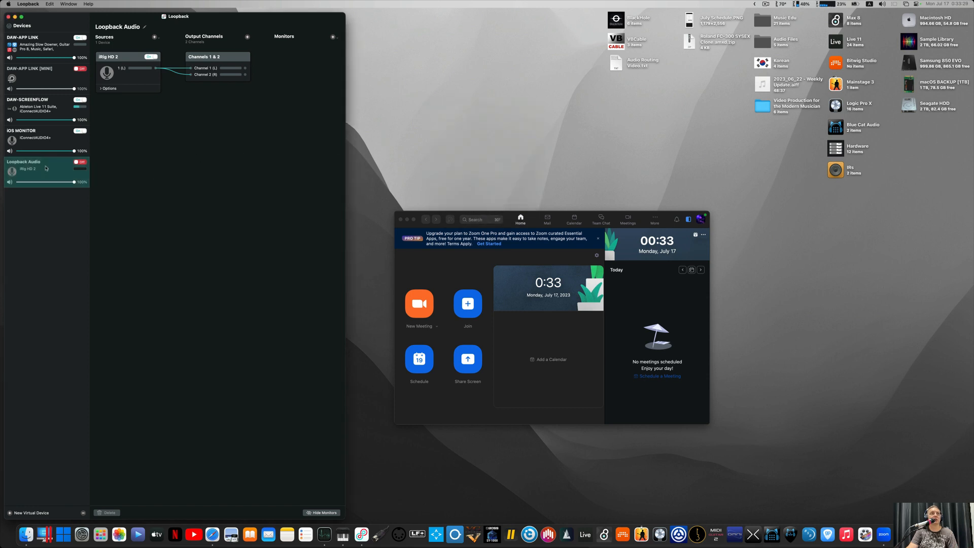
pyautogui.click(80, 162)
pyautogui.click(144, 27)
pyautogui.write('iR')
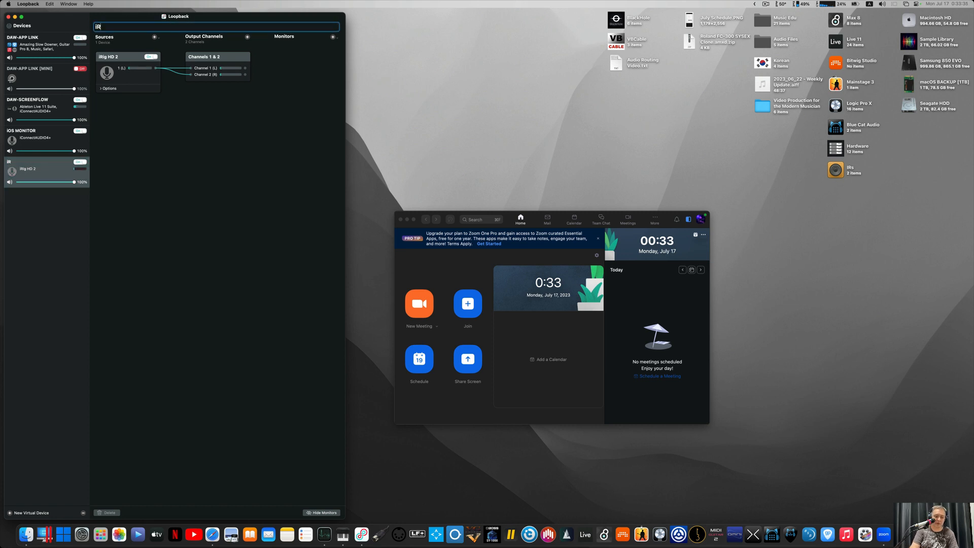
pyautogui.write('ig HD 2')
pyautogui.press('Return')
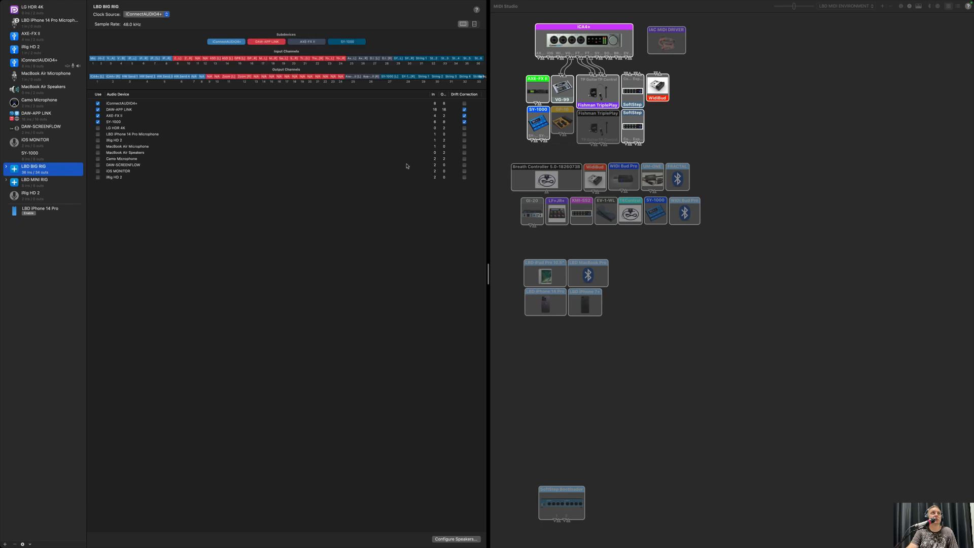
# Return to Loopback and extend the iRig HD 2 virtual device's name to iRig HD 2 [LOOPBACK]
pyautogui.hotkey('ctrl', 'Left')
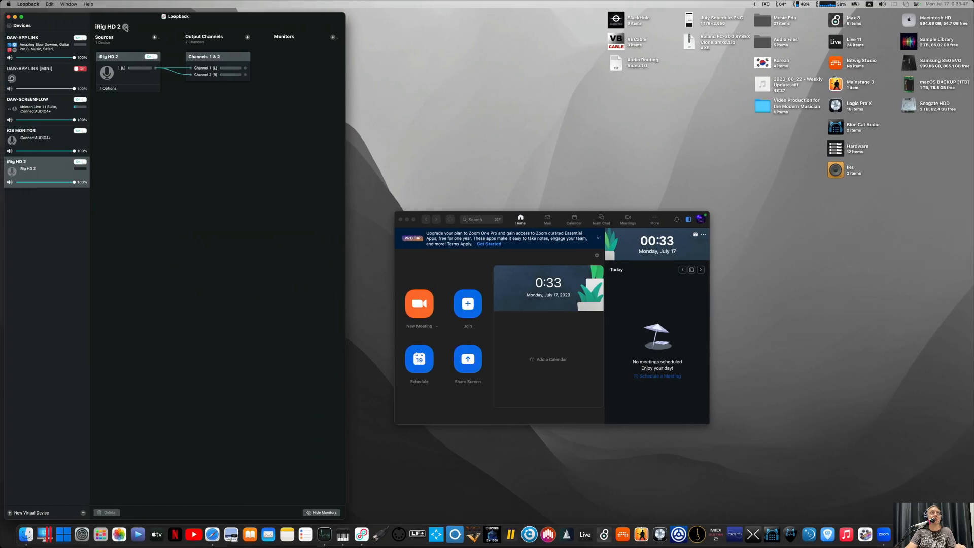
pyautogui.click(124, 27)
pyautogui.write('[')
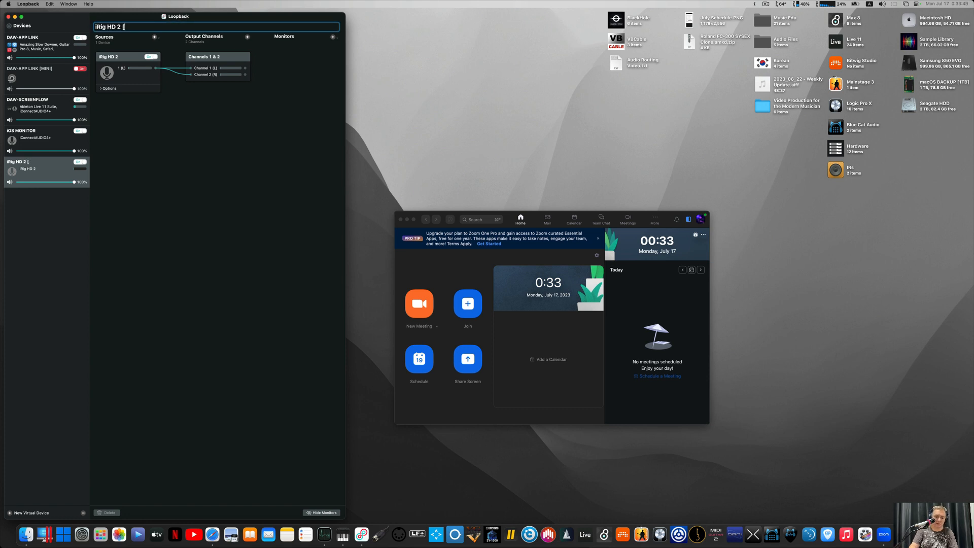
pyautogui.write('LOOPBACK]')
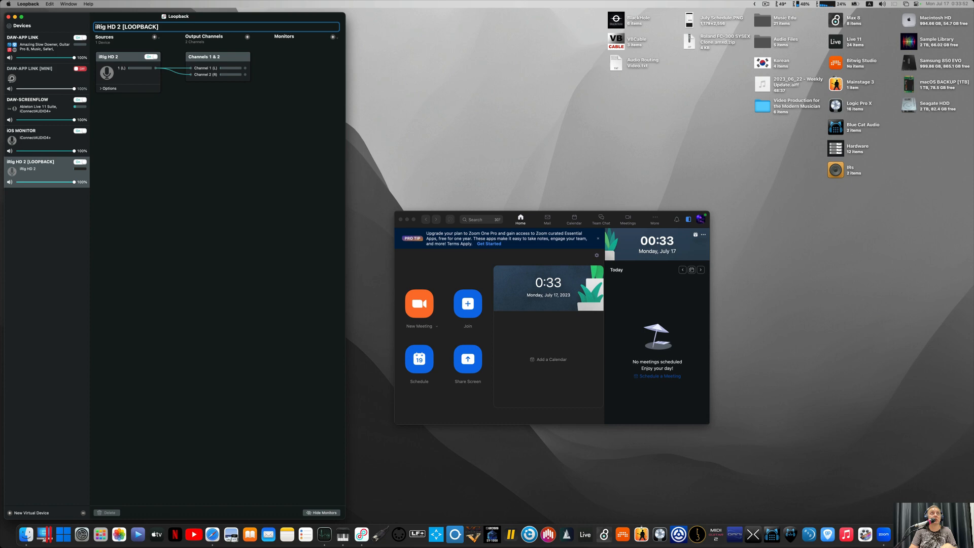
pyautogui.press('Return')
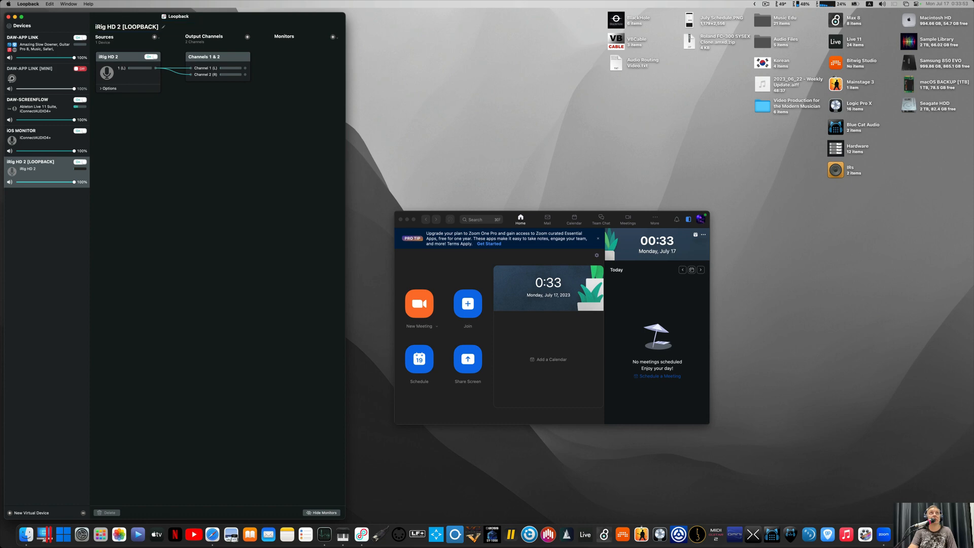
# Switch to Audio MIDI Setup, add iRig HD 2 [LOOPBACK] to LBD BIG RIG, and show all its channels in the vertical layout
pyautogui.hotkey('ctrl', 'Right')
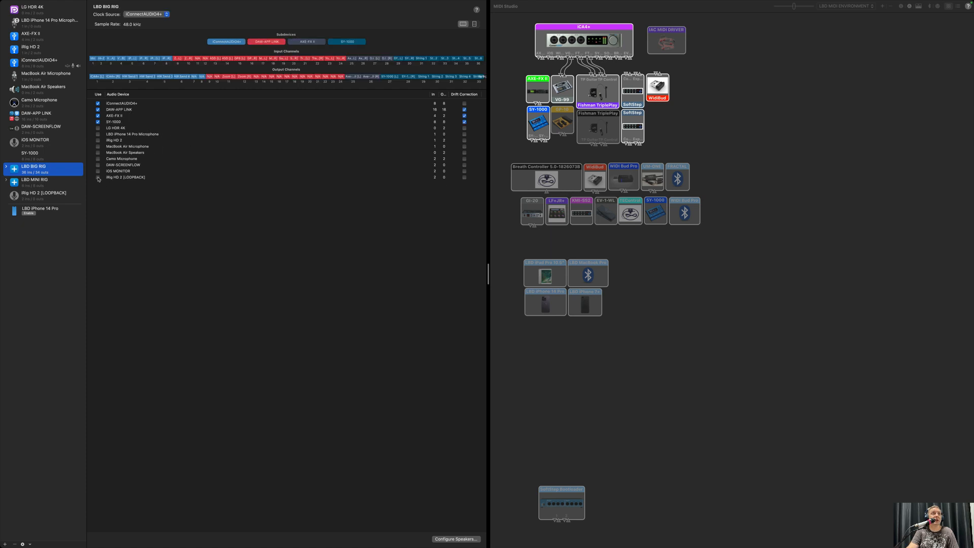
pyautogui.click(98, 177)
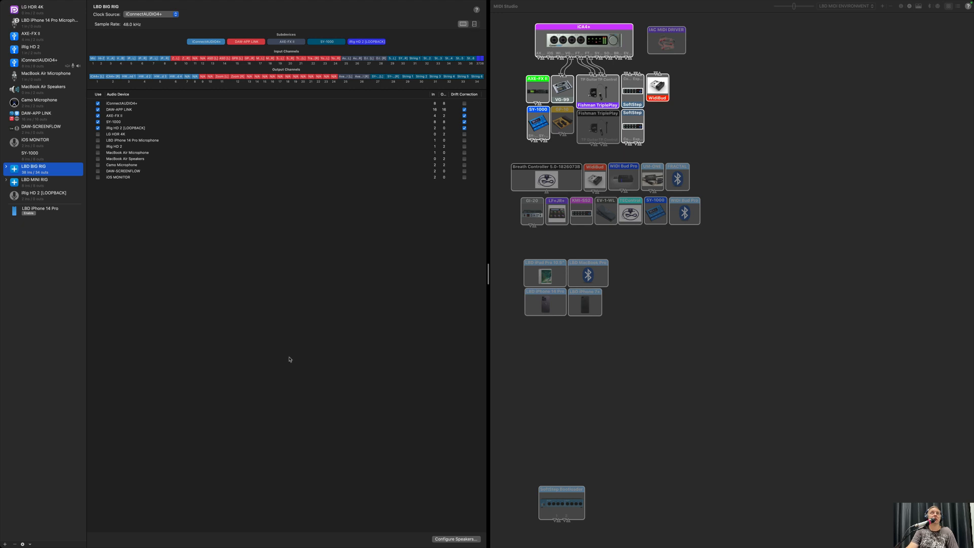
pyautogui.click(474, 24)
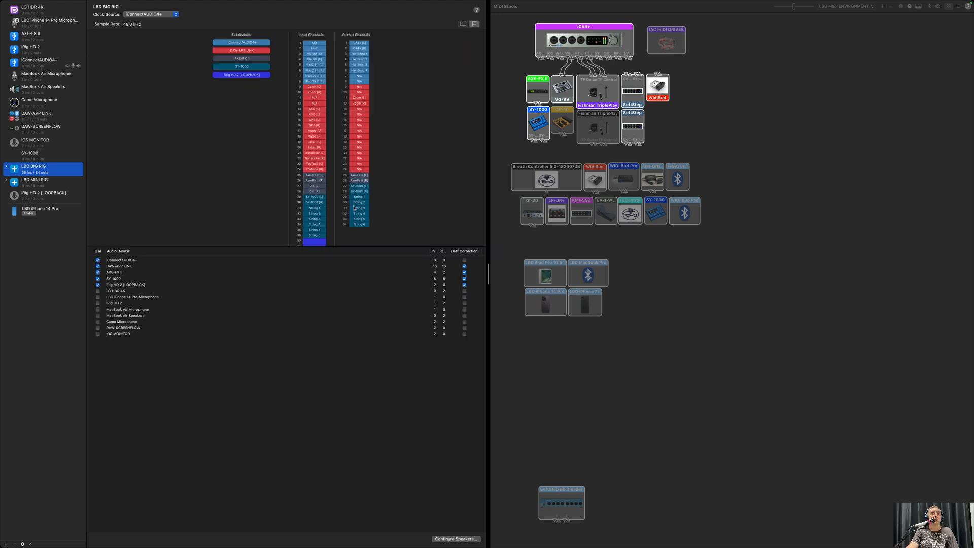
pyautogui.moveTo(337, 246); pyautogui.dragTo(326, 280)
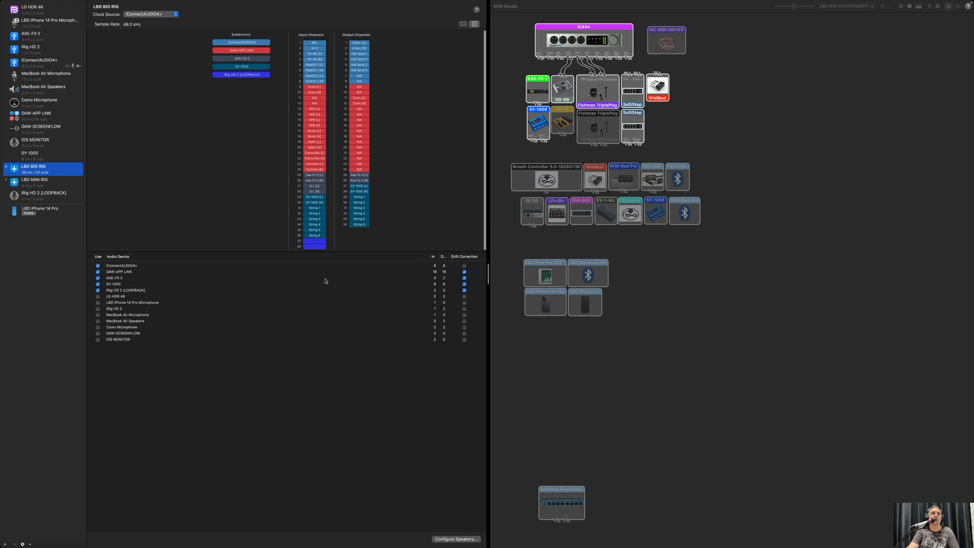
# Switch to the restarting Ableton Live, decline recovering the Untitled set, and open the audio preferences
pyautogui.hotkey('ctrl', 'Left')
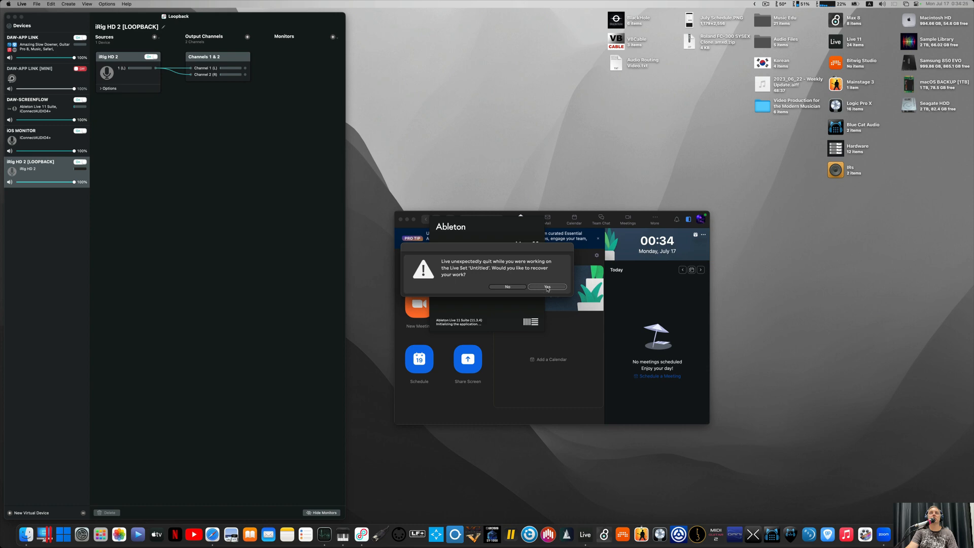
pyautogui.click(508, 288)
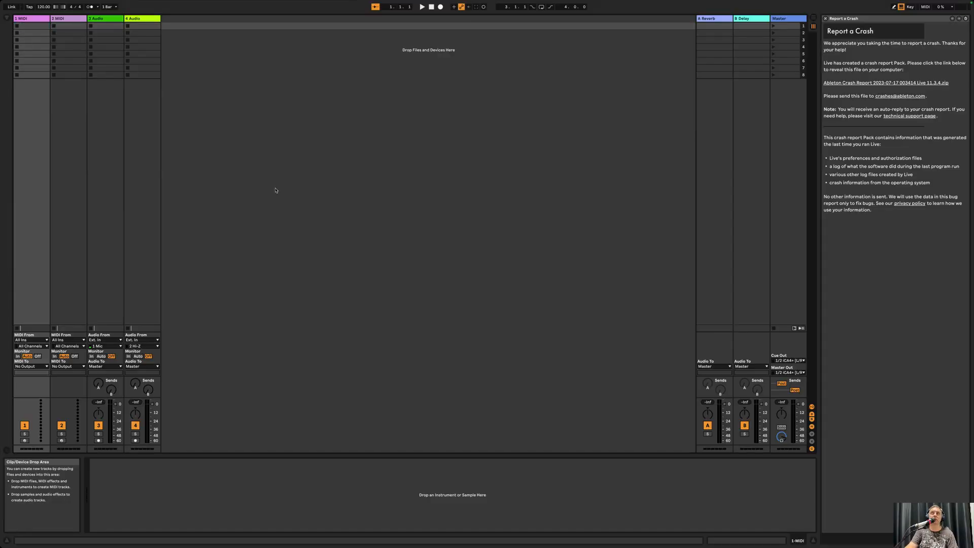
pyautogui.press('super+comma')
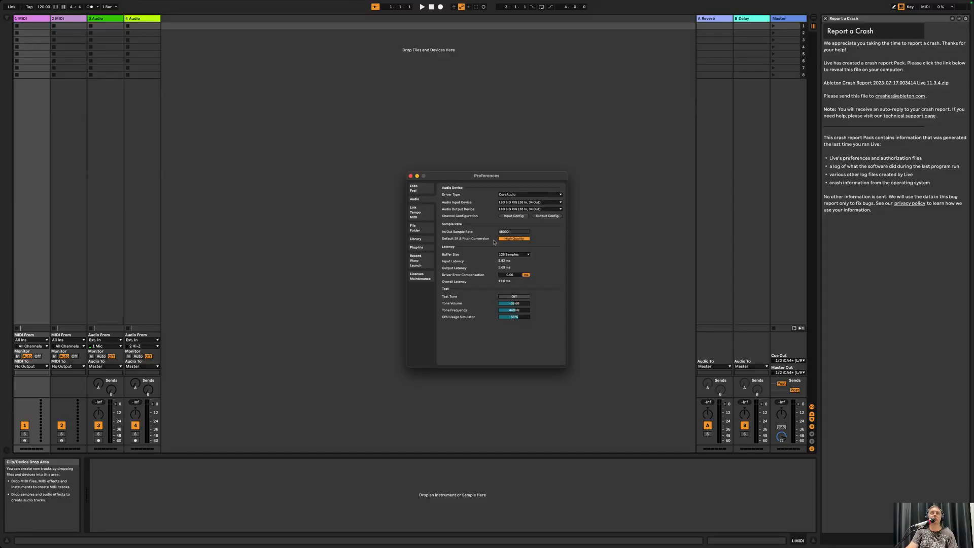
# Reveal the Ableton crash report zip in Finder, delete it, then return to Live and close the Report a Crash view
pyautogui.click(895, 87)
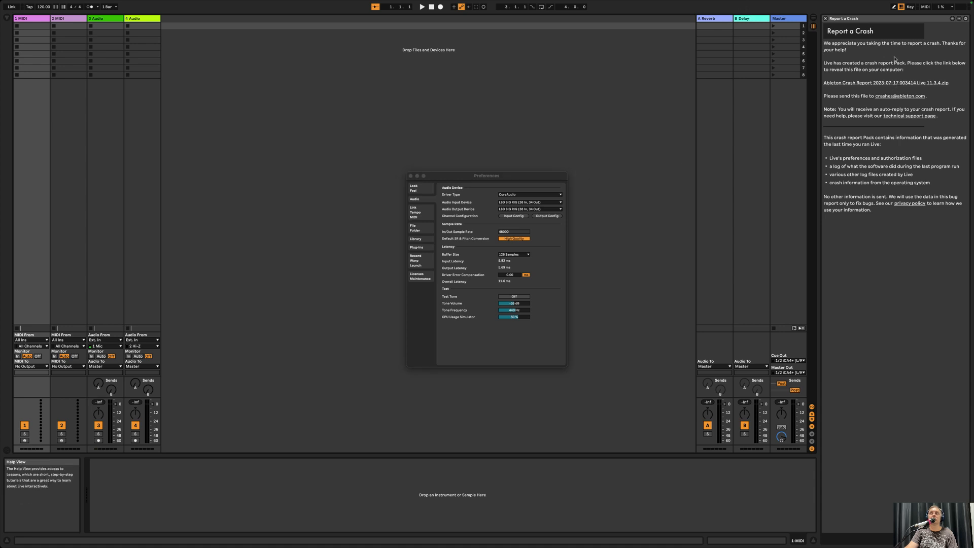
pyautogui.click(885, 84)
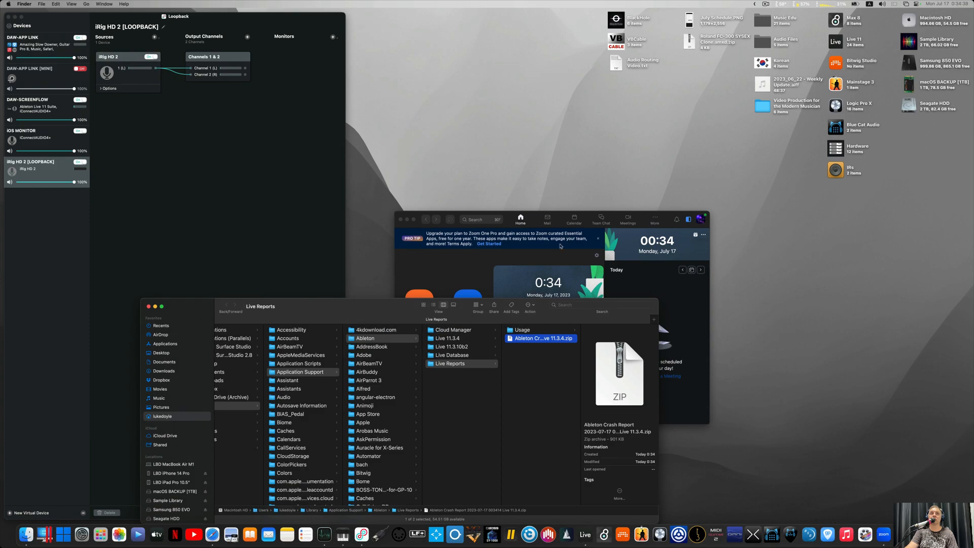
pyautogui.press('super+BackSpace')
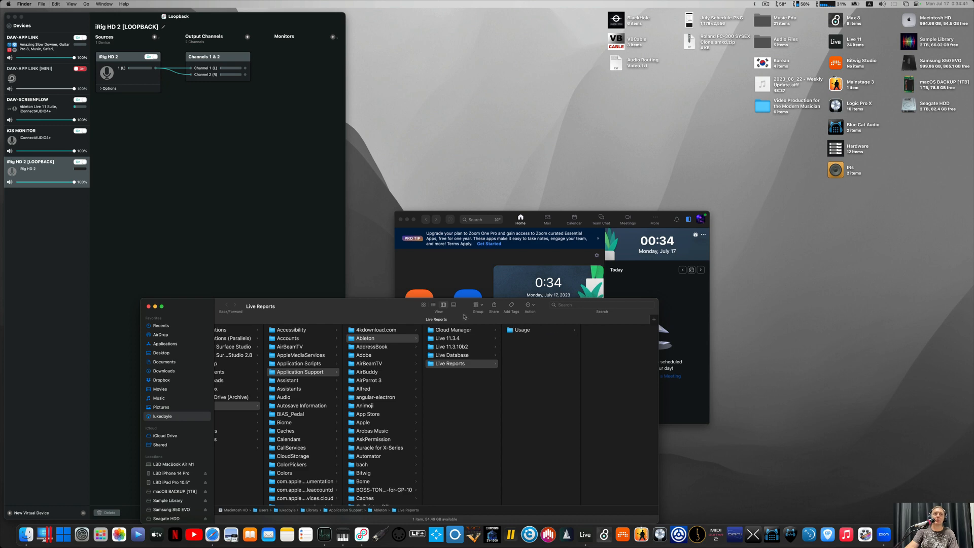
pyautogui.click(148, 307)
pyautogui.press('super+Tab')
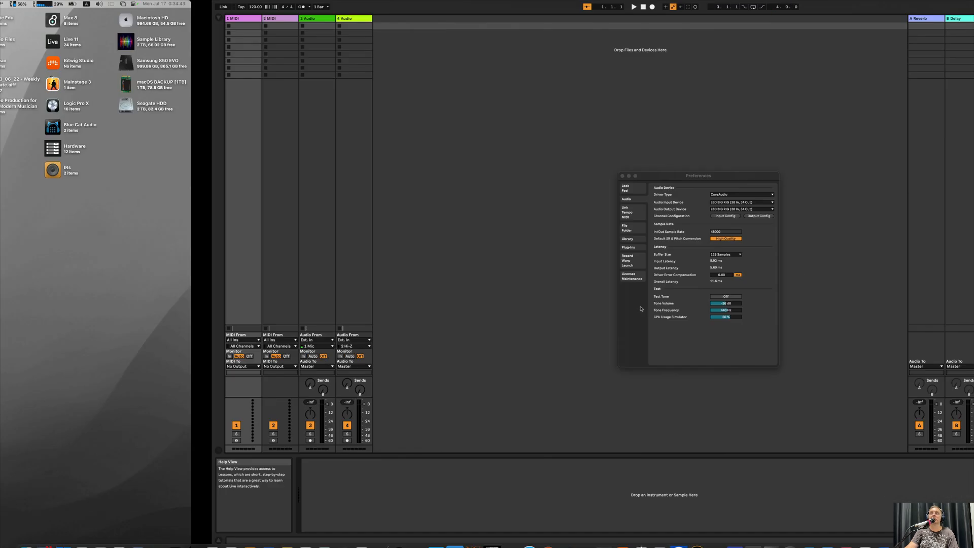
pyautogui.click(825, 19)
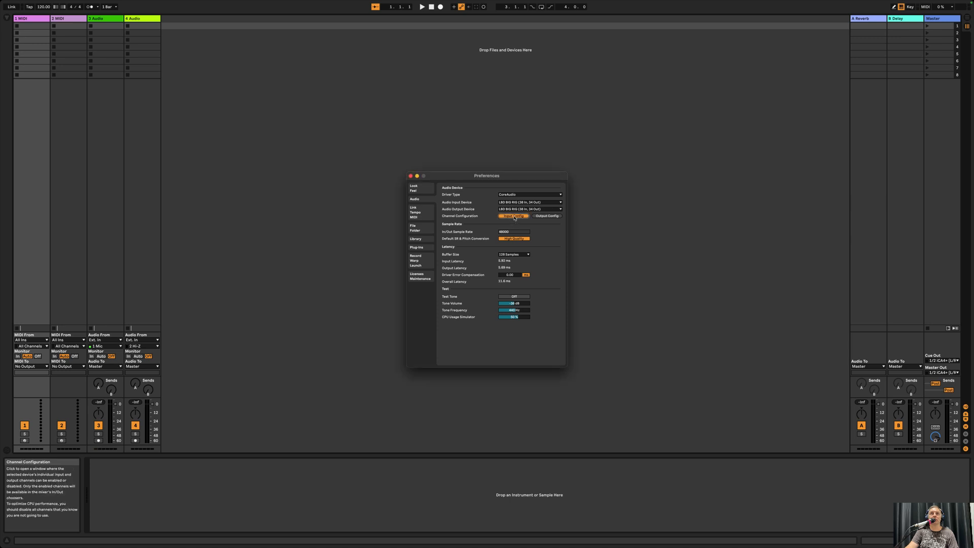
# In Live's input configuration, name mono input 37 iRig HD 2 [MONO] and mono input 38 iRig HD 2
pyautogui.click(513, 215)
pyautogui.doubleClick(455, 315)
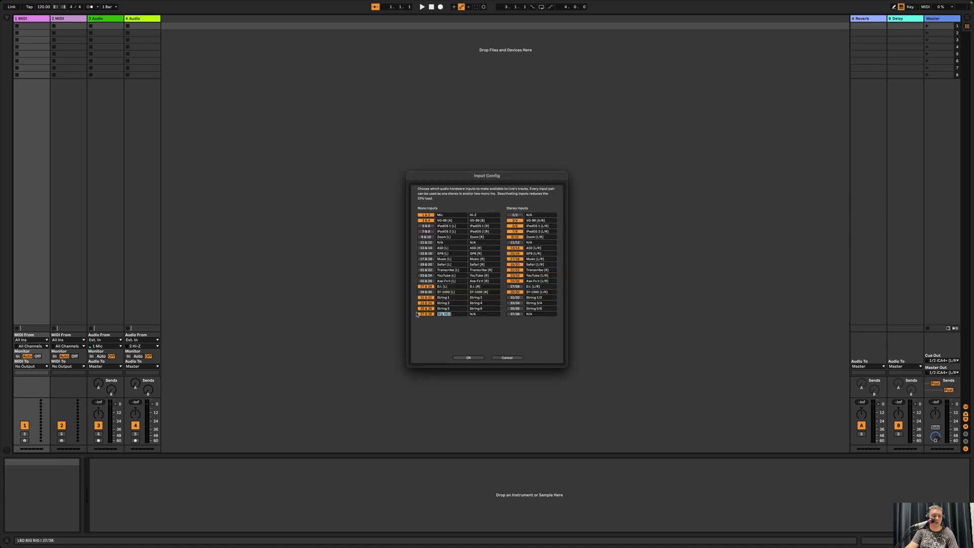
pyautogui.doubleClick(484, 315)
pyautogui.write('iRig HD 2')
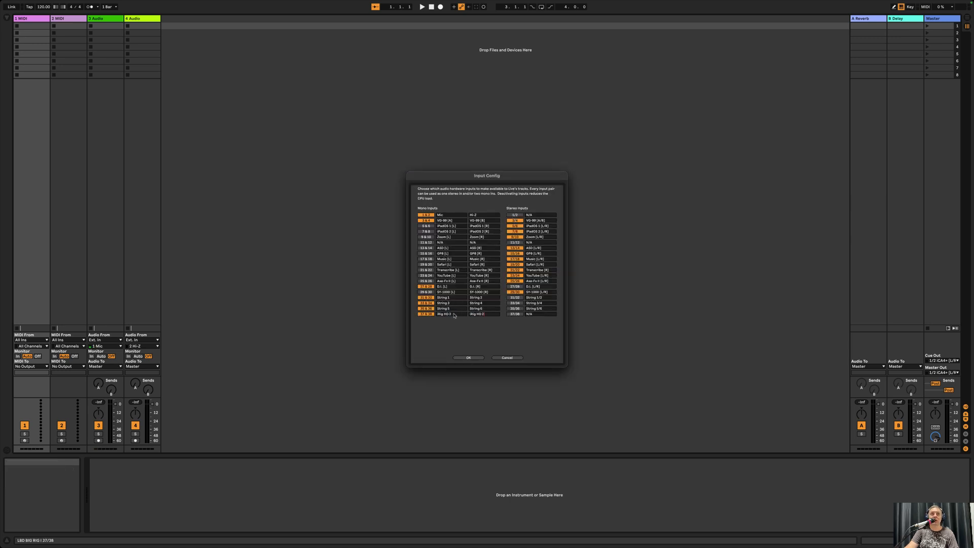
pyautogui.press('Return')
pyautogui.write('[L')
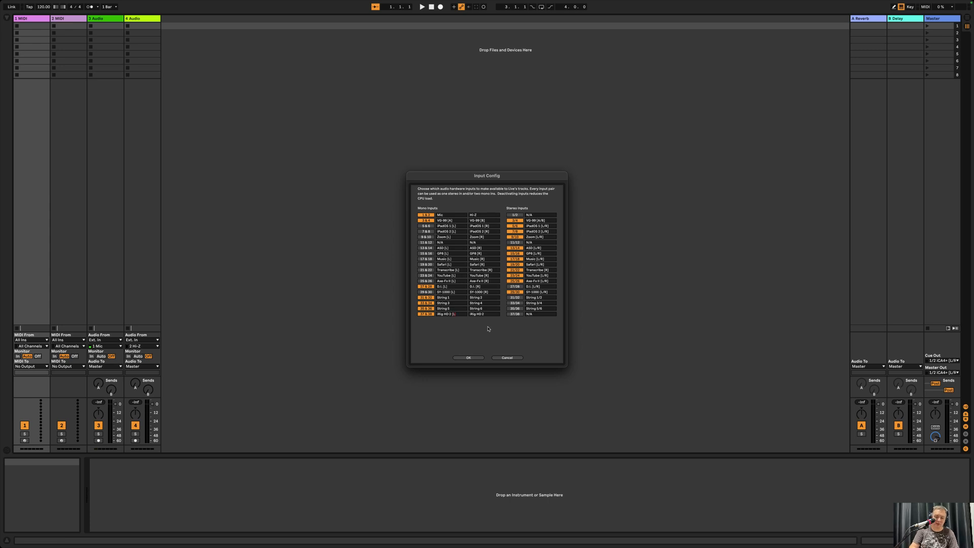
pyautogui.write(']')
pyautogui.press('BackSpace')
pyautogui.press('BackSpace')
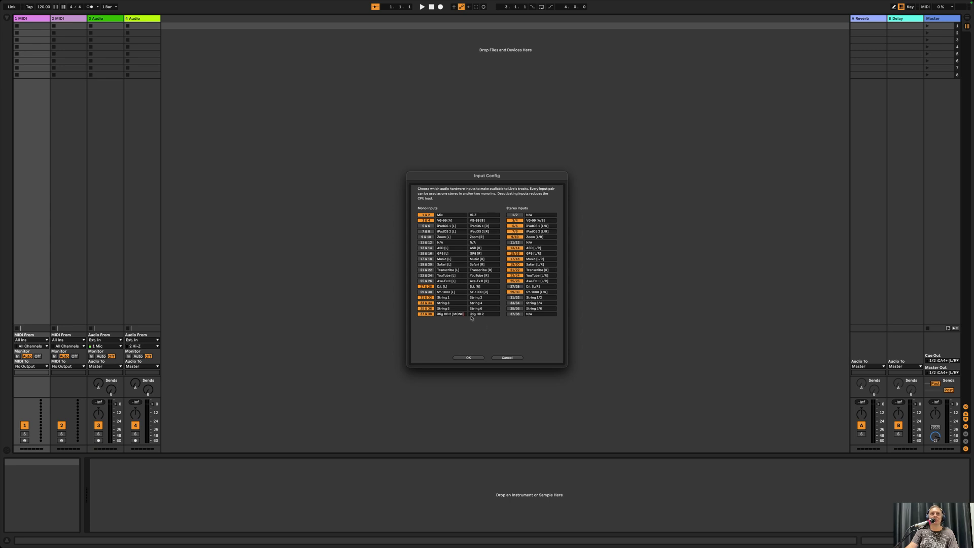
pyautogui.write('MONO]')
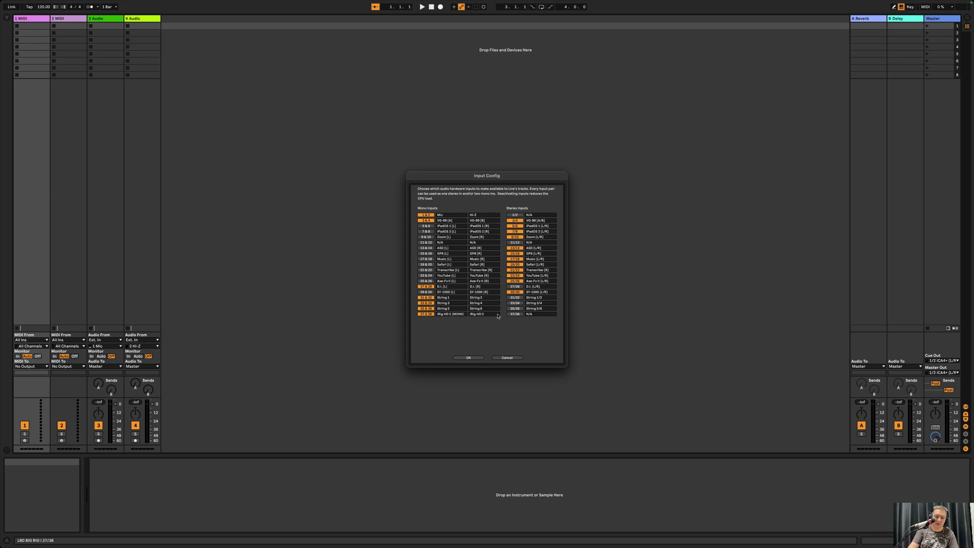
# Rename mono input 38 as N/A, confirm the input configuration, and close the preferences
pyautogui.press('Tab')
pyautogui.press('BackSpace')
pyautogui.write('N/A')
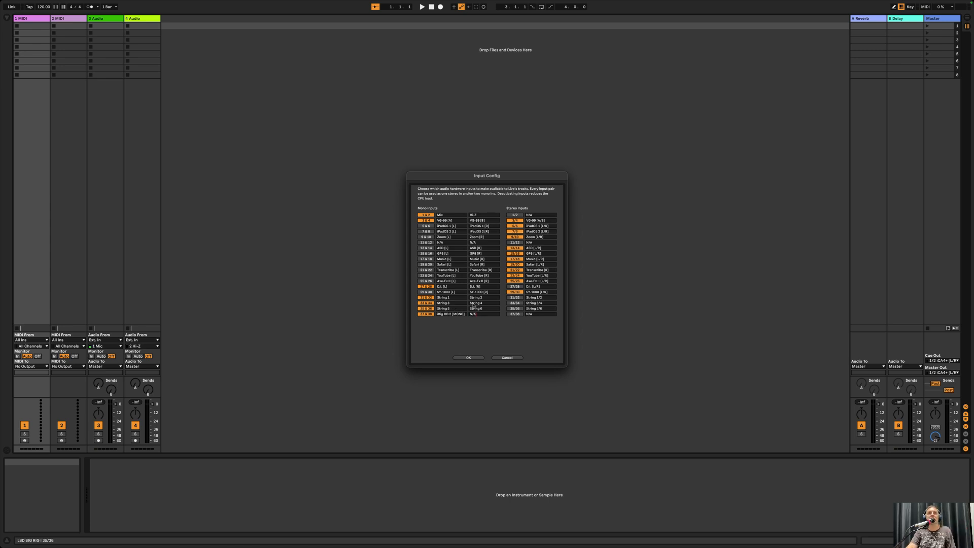
pyautogui.click(469, 358)
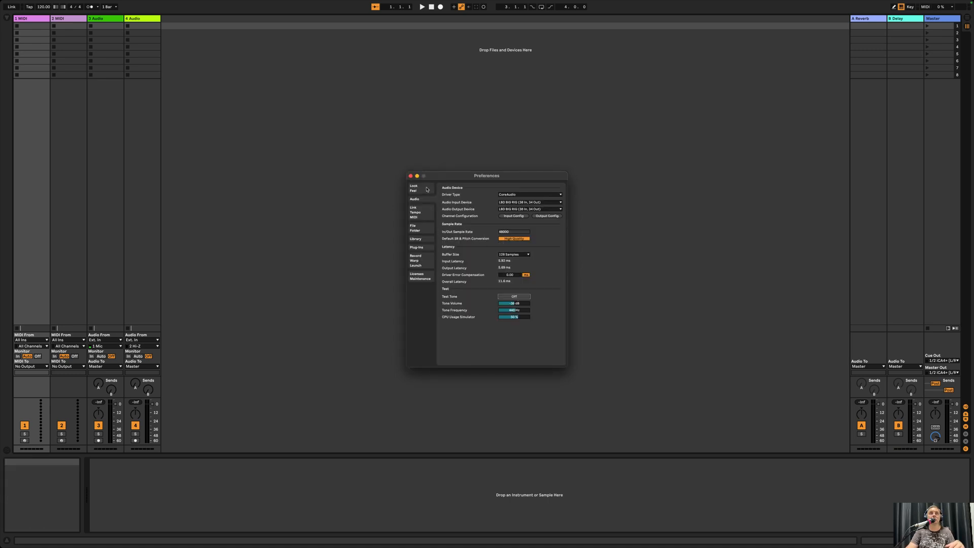
pyautogui.click(411, 176)
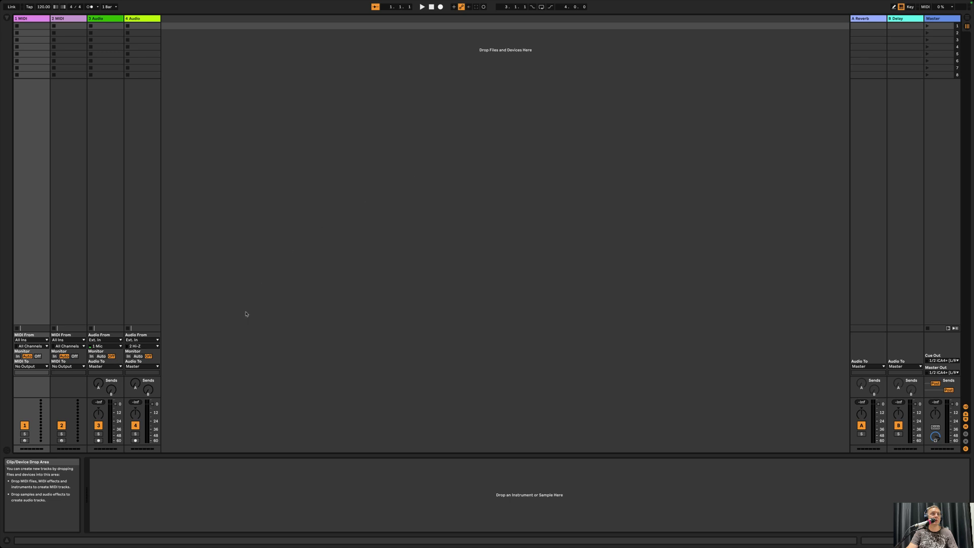
# Set the 4 Audio track's input to 37 iRig HD 2 [MONO] with Auto monitoring, arm it, and return to Loopback
pyautogui.click(142, 346)
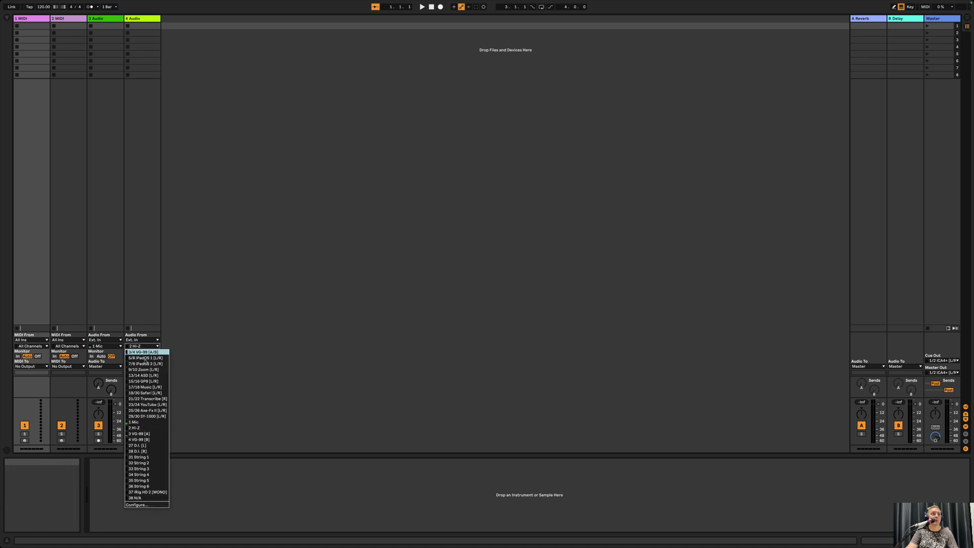
pyautogui.click(147, 492)
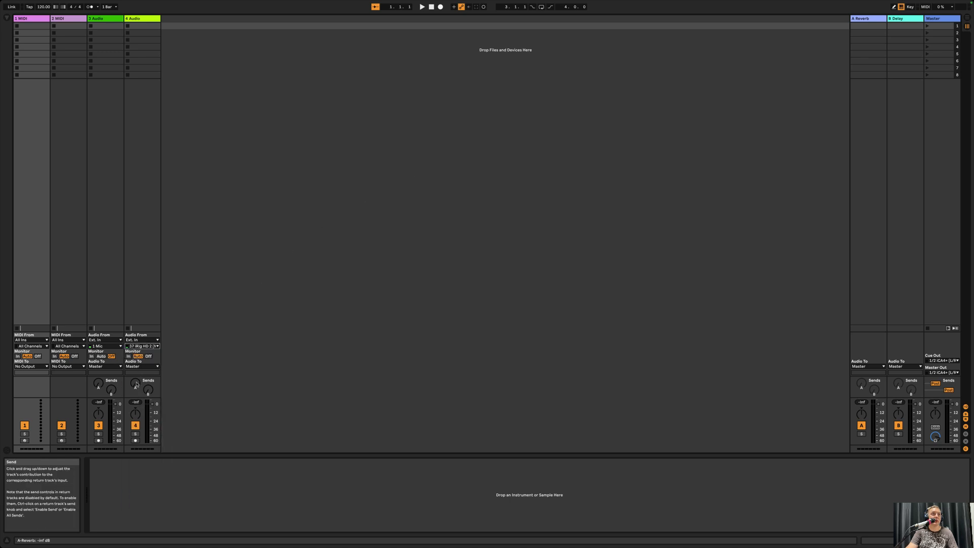
pyautogui.click(136, 441)
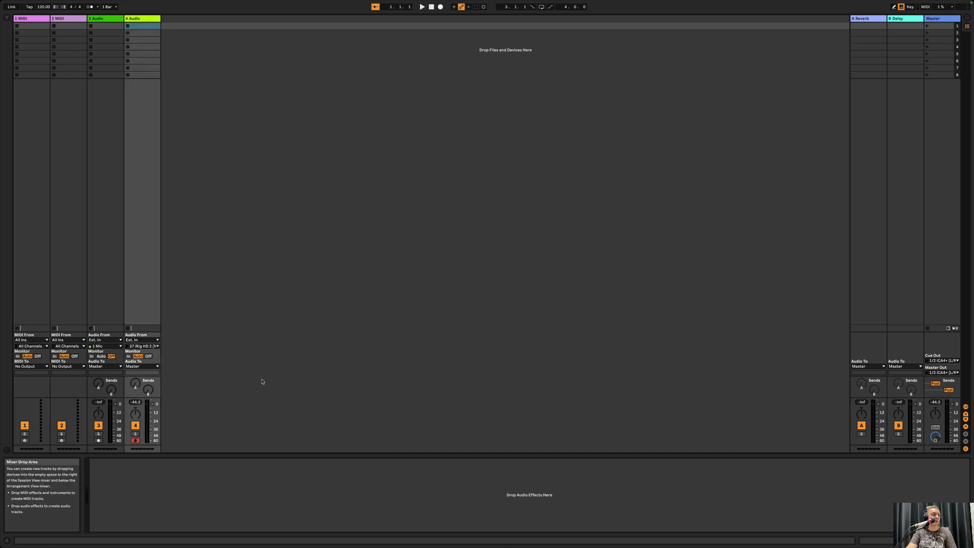
pyautogui.hotkey('ctrl', 'Left')
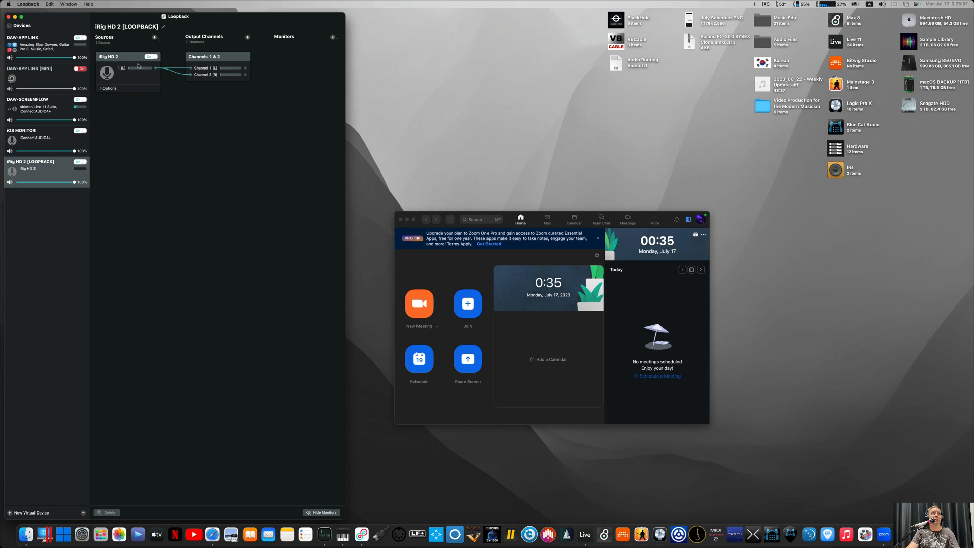
# Compare the iRig HD 2 [LOOPBACK] routing in Loopback with LBD BIG RIG's subdevices and channels in Audio MIDI Setup and the Live set
pyautogui.hotkey('ctrl', 'Right')
pyautogui.hotkey('ctrl', 'Right')
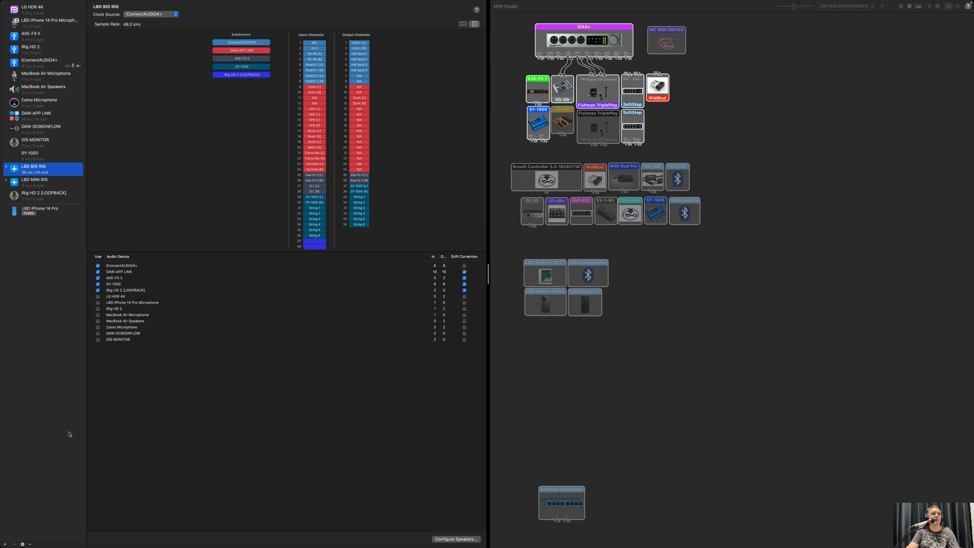
pyautogui.hotkey('ctrl', 'Left')
pyautogui.hotkey('ctrl', 'Left')
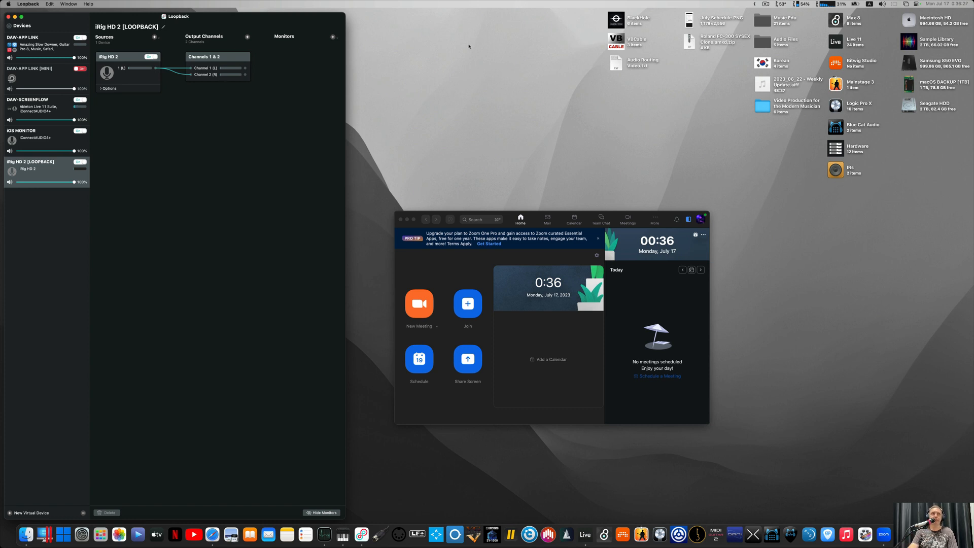
pyautogui.hotkey('ctrl', 'Right')
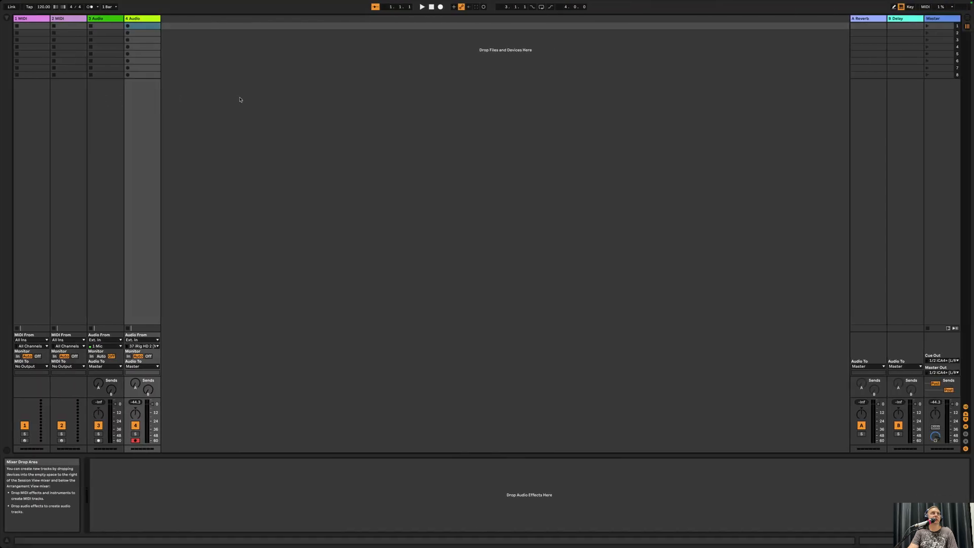
pyautogui.hotkey('ctrl', 'Right')
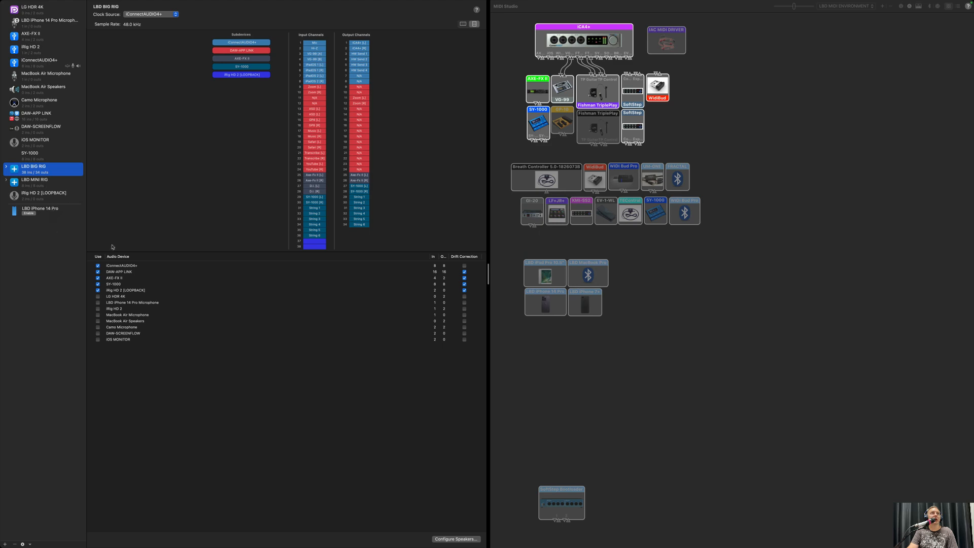
pyautogui.hotkey('ctrl', 'Left')
pyautogui.hotkey('ctrl', 'Left')
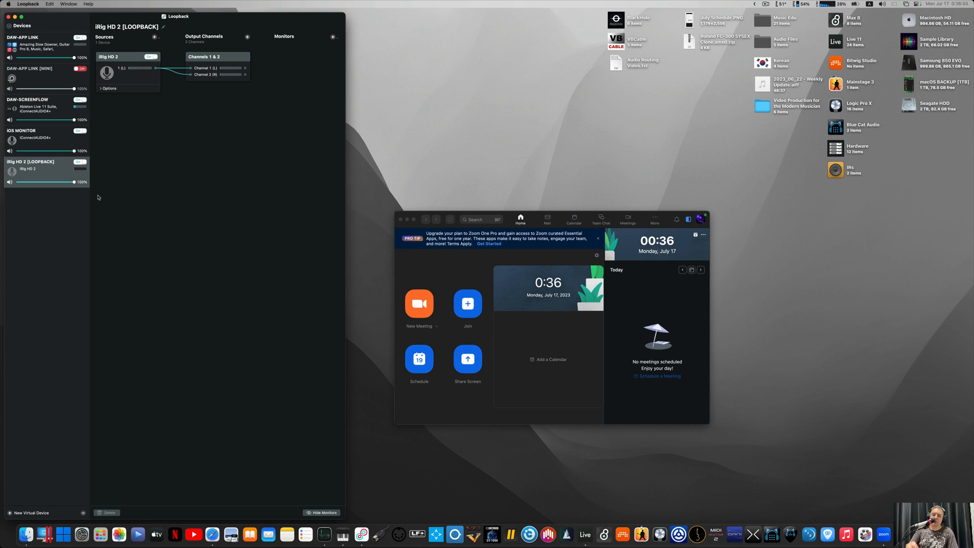
# Disable the iRig HD 2 [LOOPBACK] device while Live is using it and check LBD BIG RIG's device list in Audio MIDI Setup
pyautogui.click(80, 163)
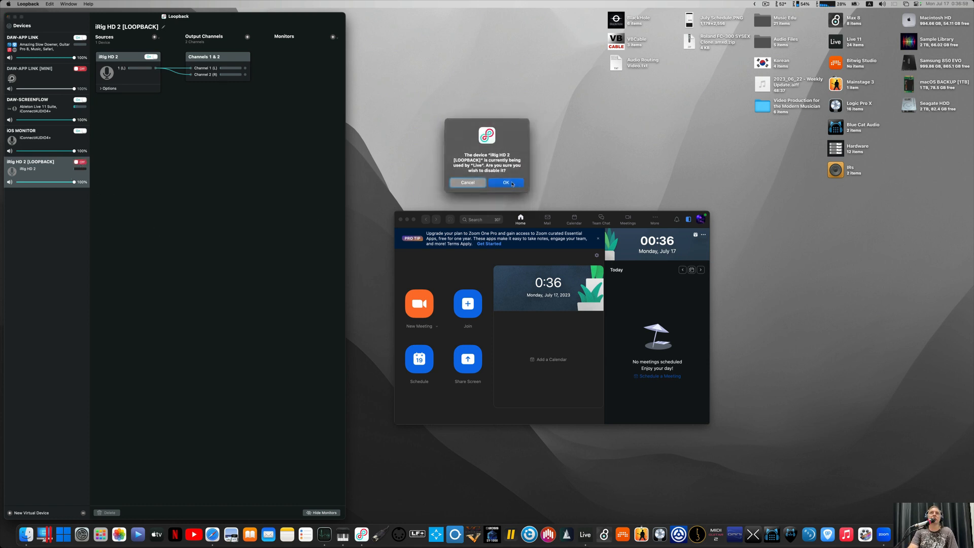
pyautogui.click(514, 186)
pyautogui.hotkey('ctrl', 'Right')
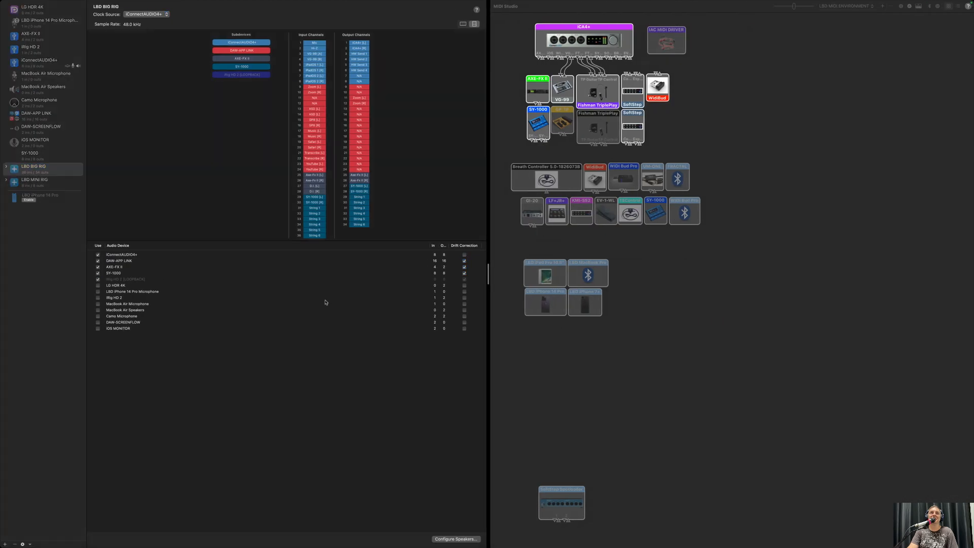
pyautogui.click(486, 200)
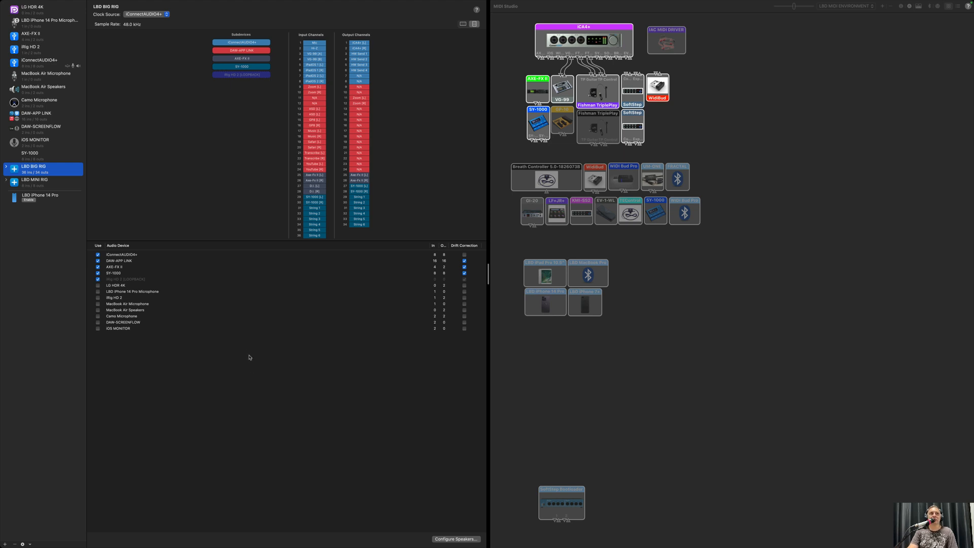
pyautogui.hotkey('ctrl', 'Left')
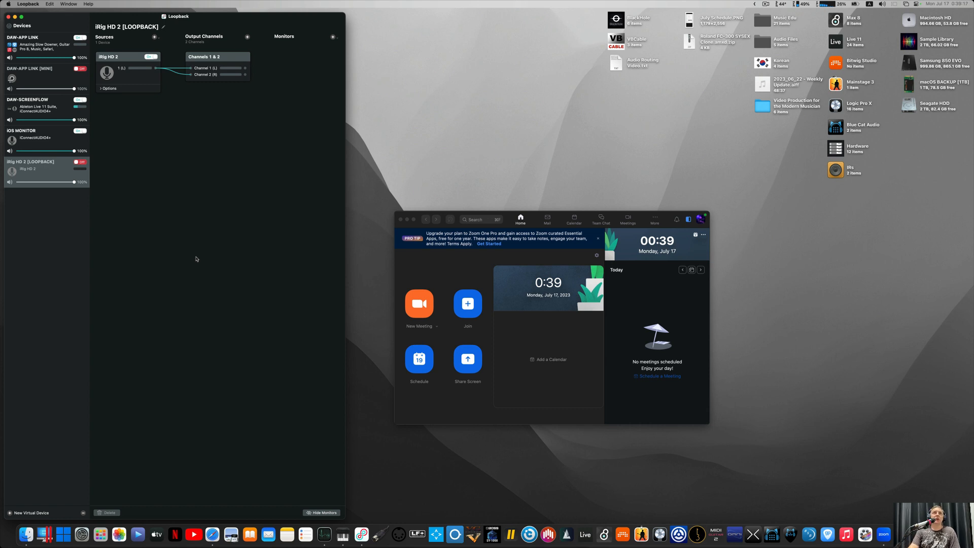
# Turn the iRig HD 2 [LOOPBACK] device back on in Loopback and return to LBD BIG RIG in Audio MIDI Setup
pyautogui.hotkey('ctrl', 'Right')
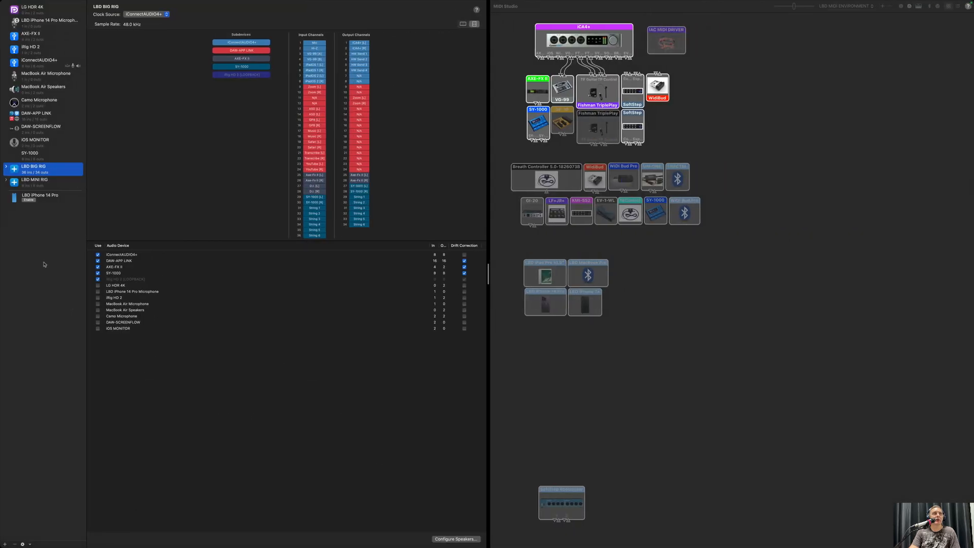
pyautogui.hotkey('ctrl', 'Left')
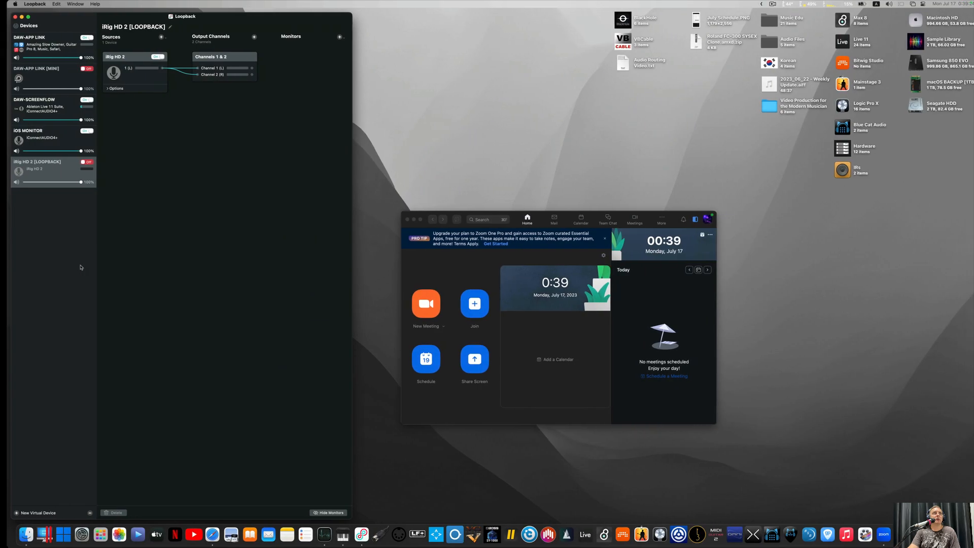
pyautogui.click(78, 163)
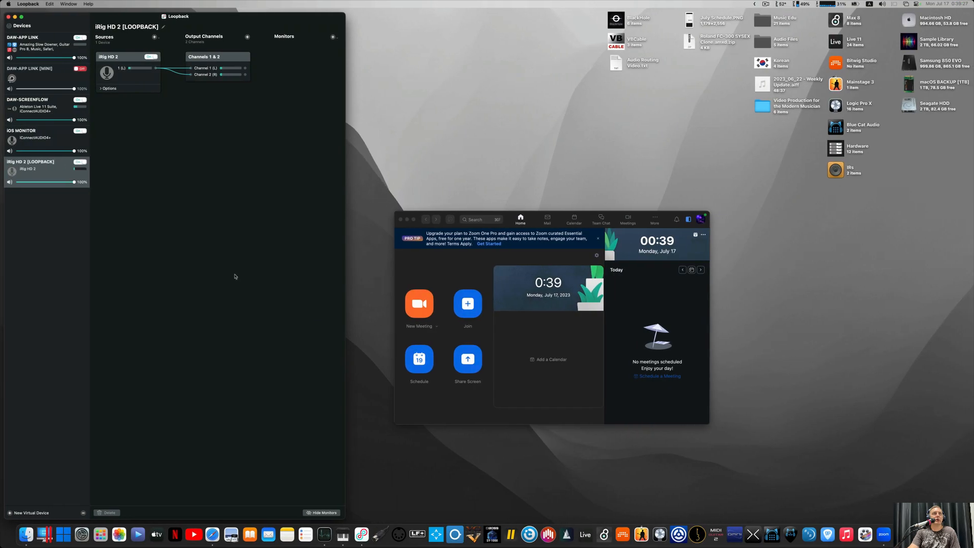
pyautogui.hotkey('ctrl', 'Right')
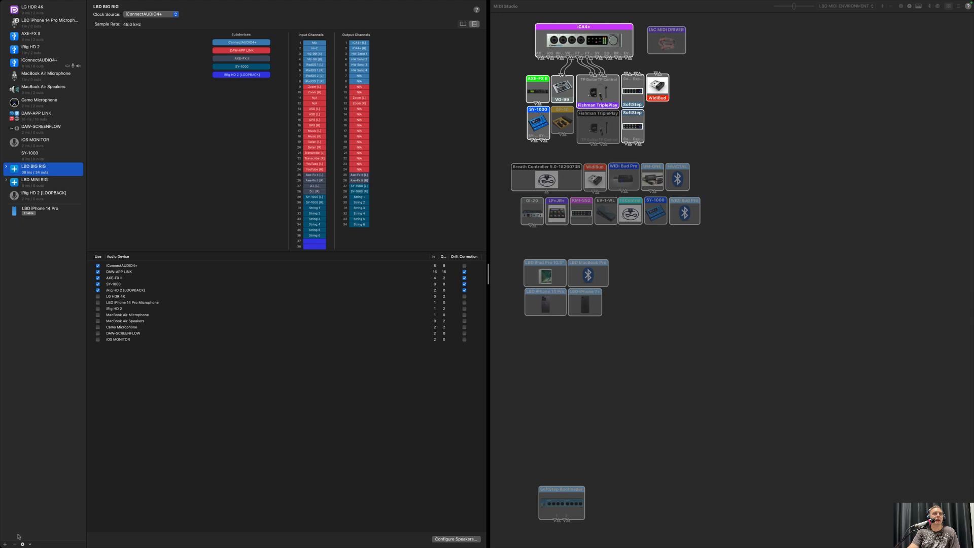
# Create an aggregate device that uses iRig HD 2 [LOOPBACK] and iOS MONITOR as its subdevices
pyautogui.click(4, 543)
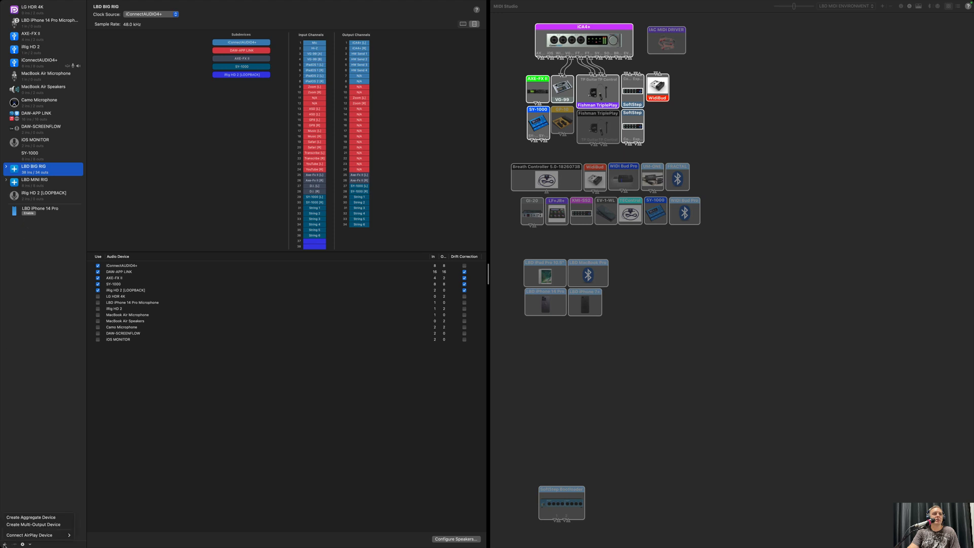
pyautogui.click(26, 516)
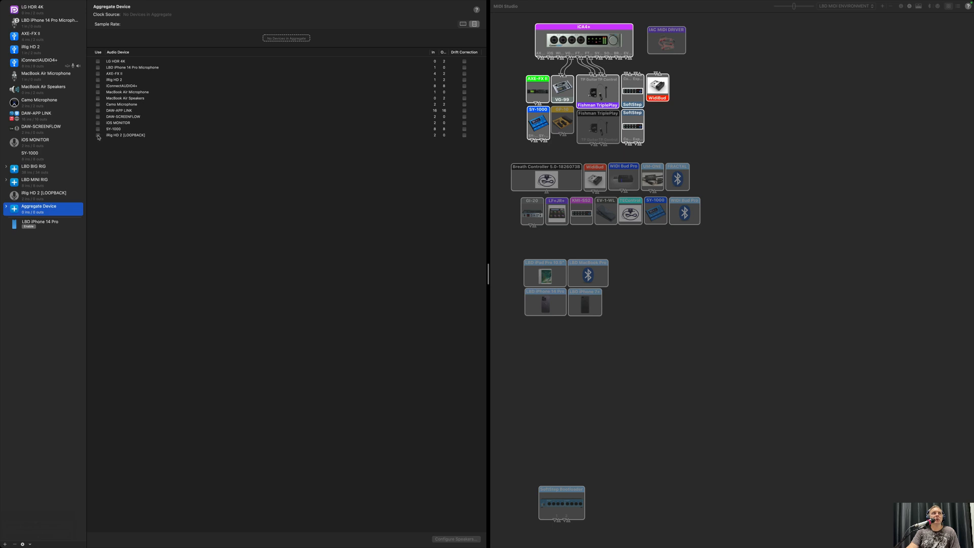
pyautogui.click(98, 136)
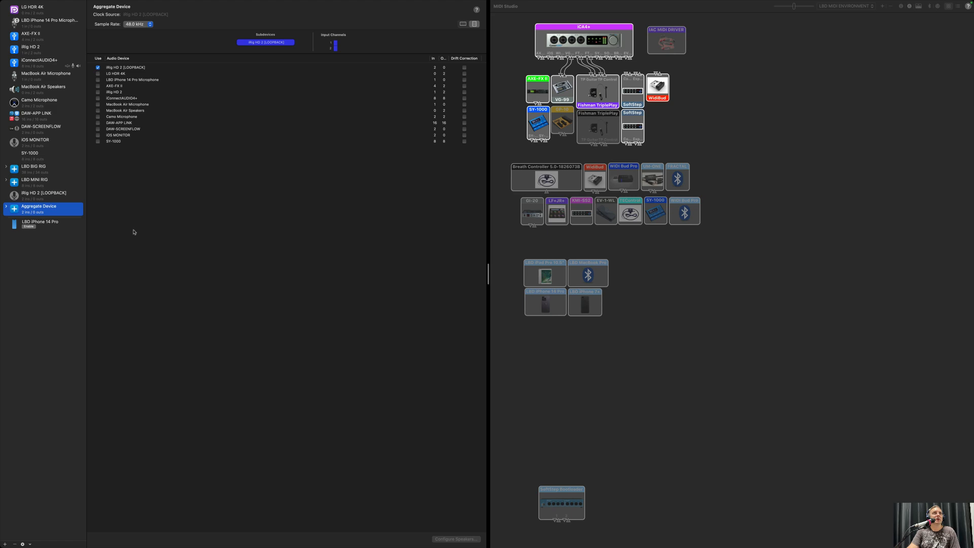
pyautogui.hotkey('ctrl', 'Left')
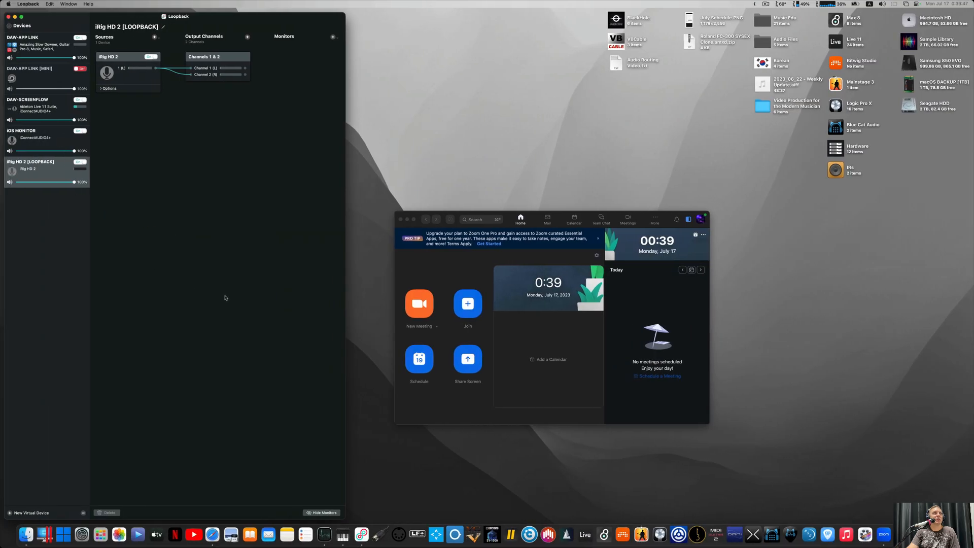
pyautogui.hotkey('ctrl', 'Right')
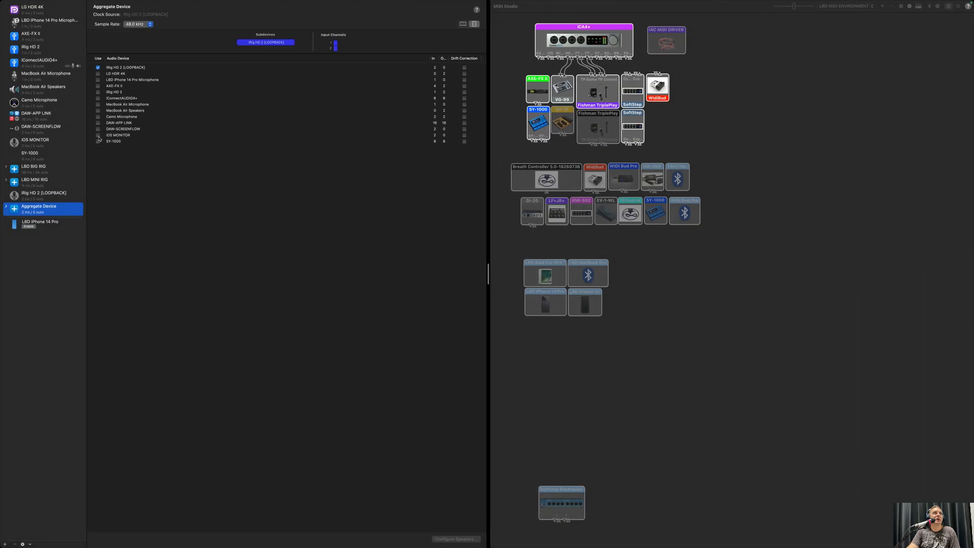
pyautogui.click(98, 135)
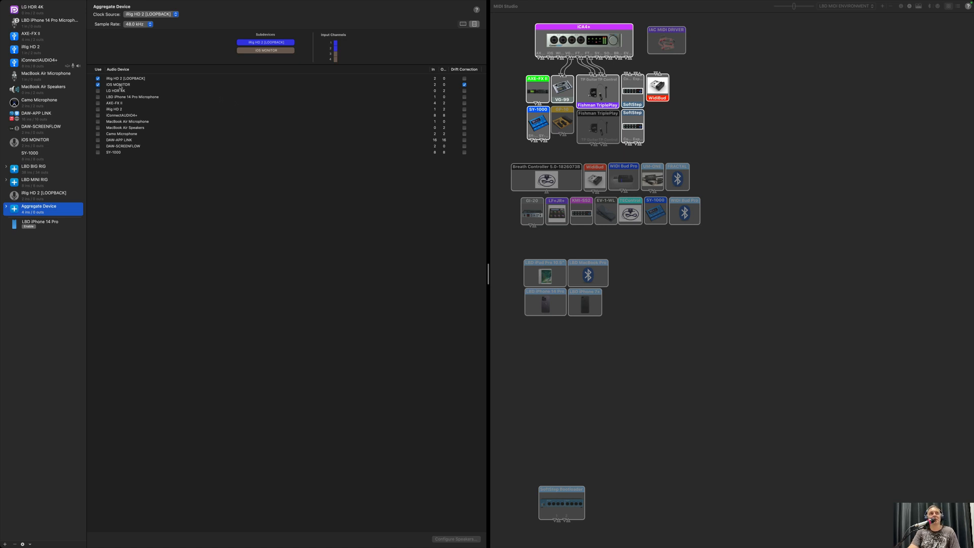
# Switch to Loopback and compare the source routing of the iOS MONITOR and iRig HD 2 [LOOPBACK] devices
pyautogui.hotkey('ctrl', 'Left')
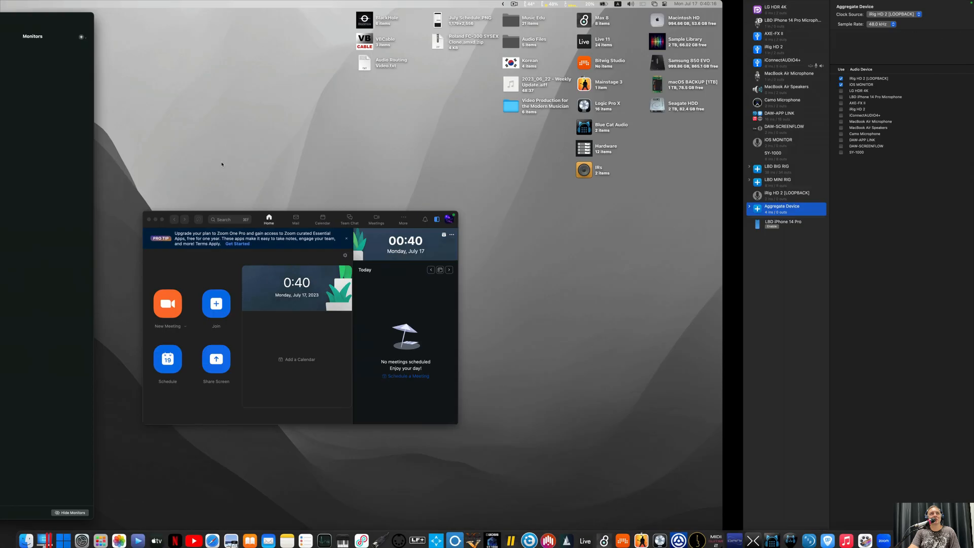
pyautogui.hotkey('ctrl', 'Right')
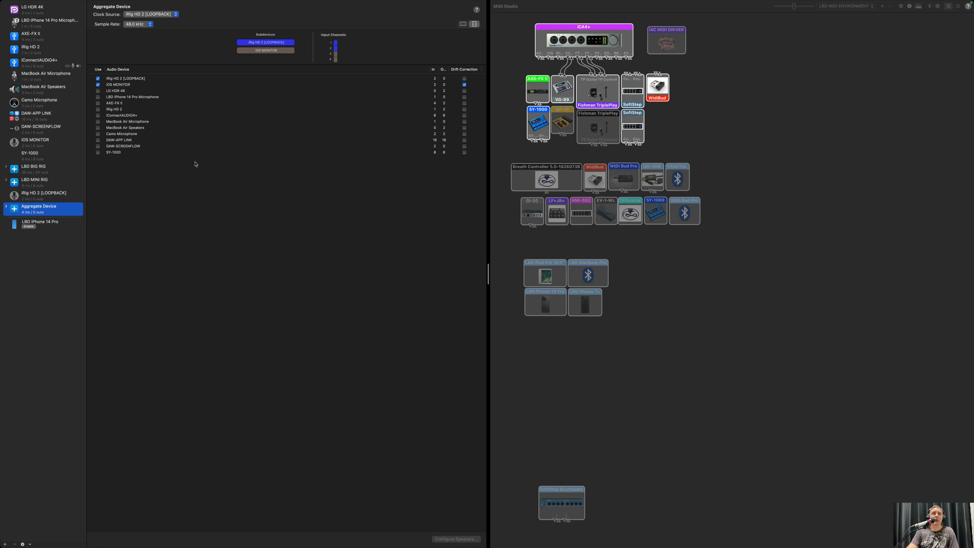
pyautogui.hotkey('ctrl', 'Left')
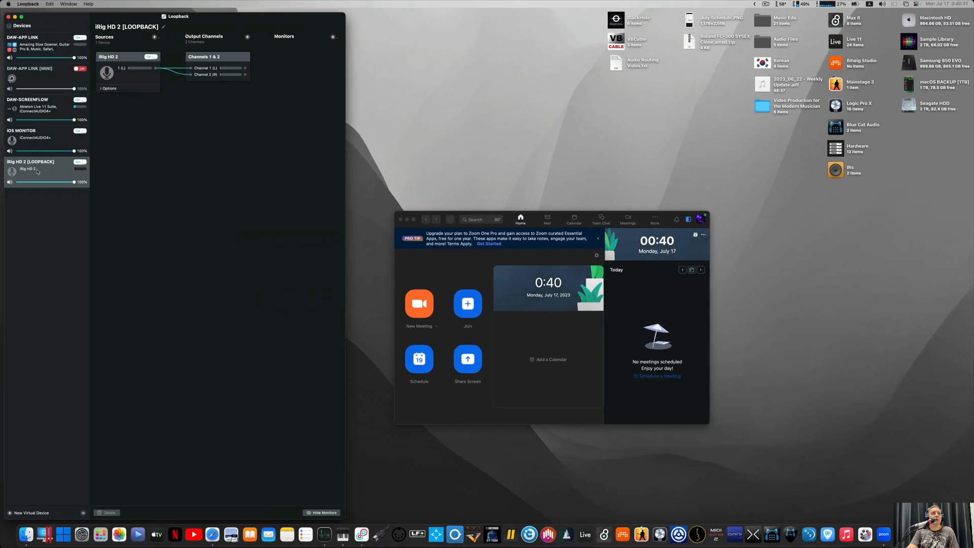
pyautogui.click(45, 144)
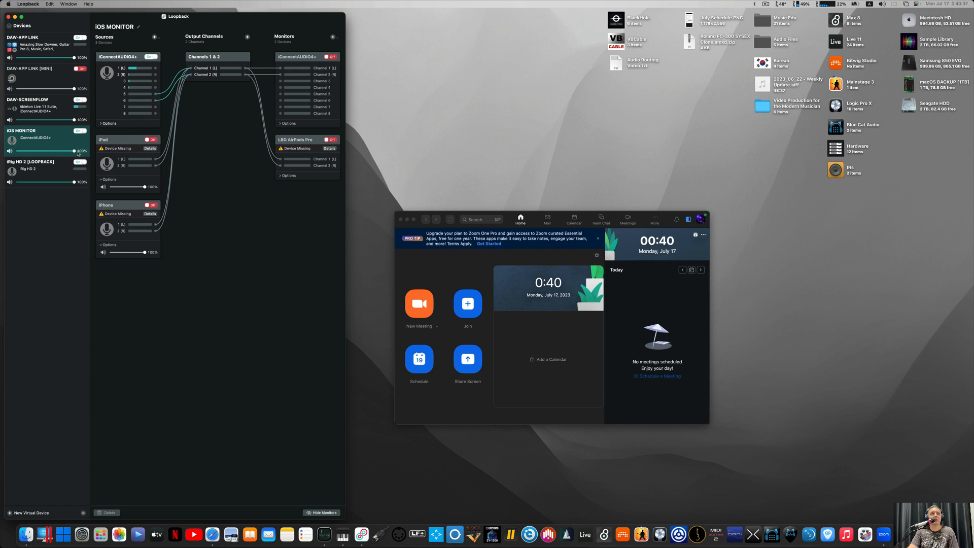
pyautogui.click(67, 164)
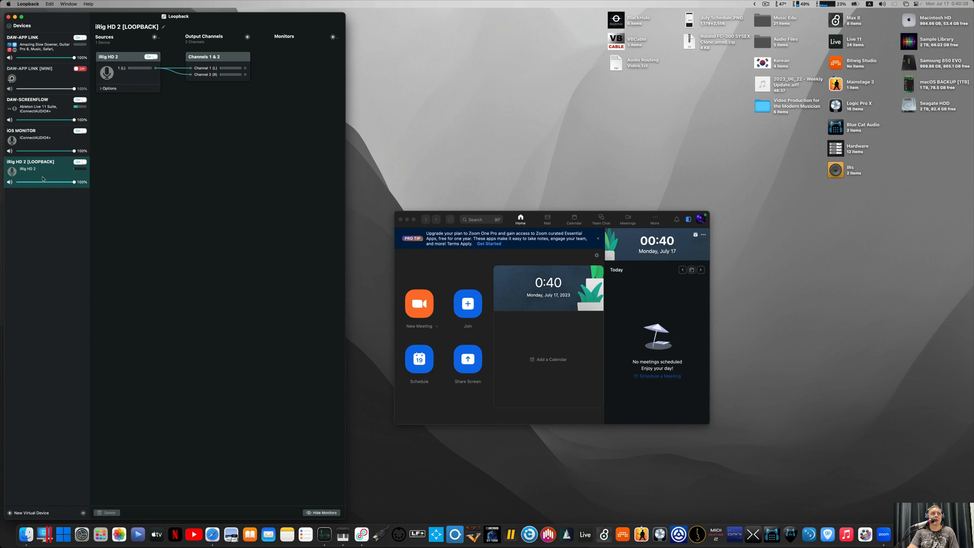
pyautogui.click(44, 151)
pyautogui.moveTo(45, 152); pyautogui.dragTo(92, 159)
pyautogui.click(38, 134)
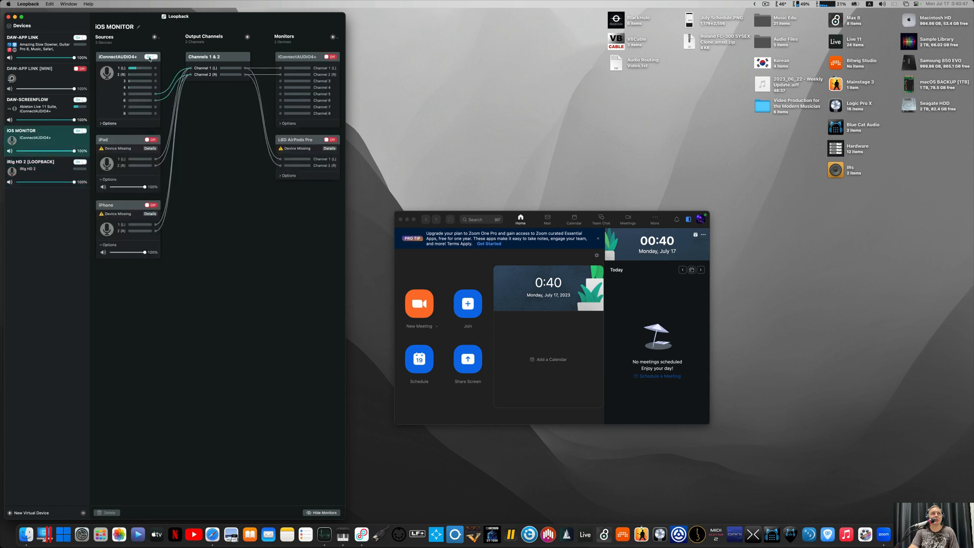
# Turn the iConnectAUDIO4+ source of iOS MONITOR off and back on
pyautogui.click(151, 57)
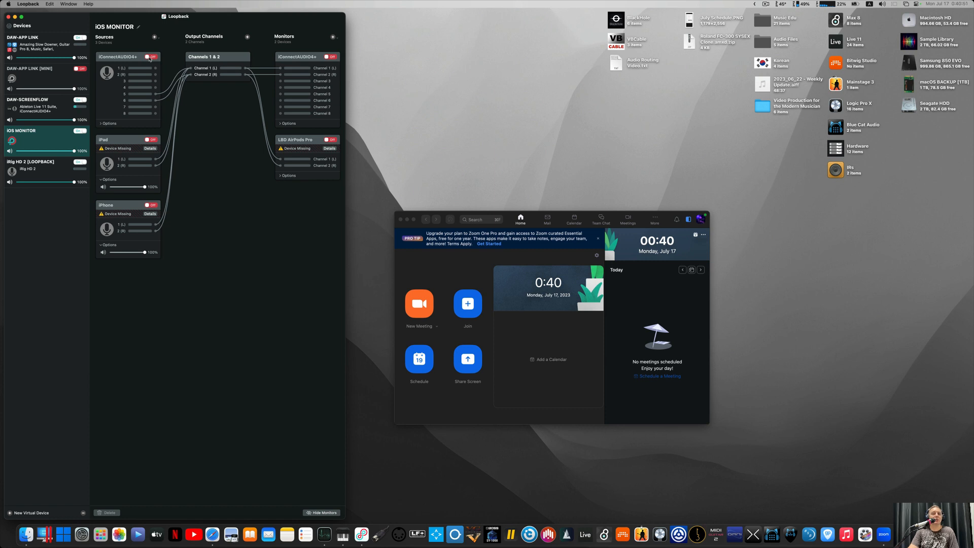
pyautogui.click(151, 58)
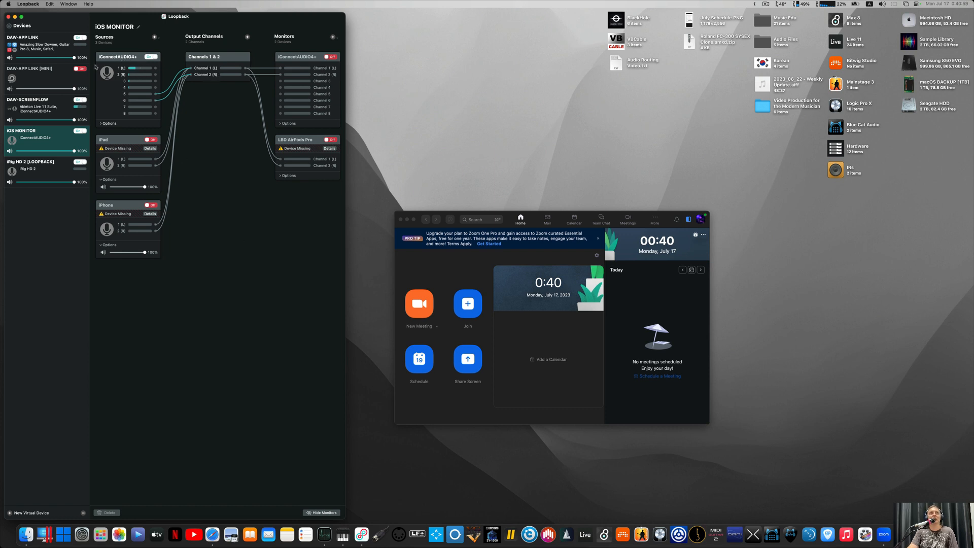
pyautogui.click(29, 5)
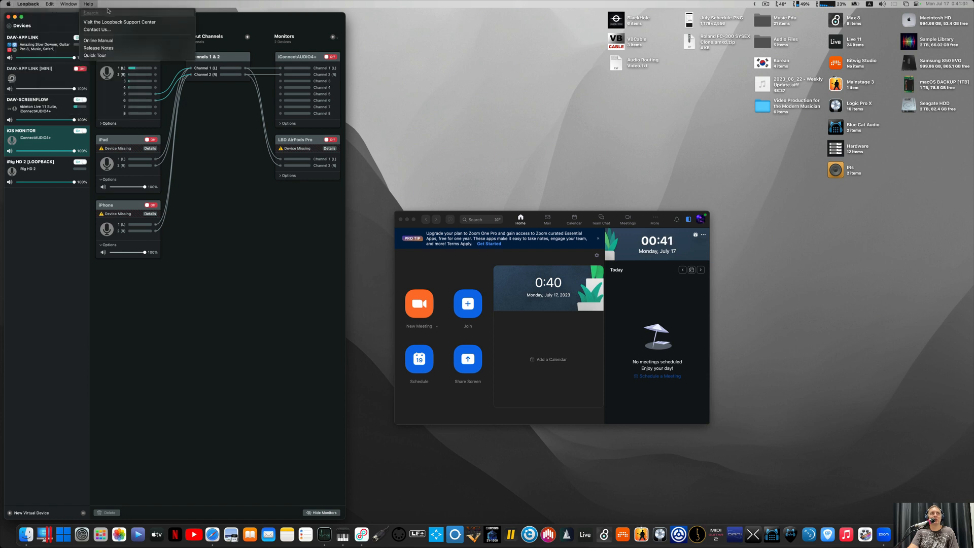
pyautogui.click(250, 19)
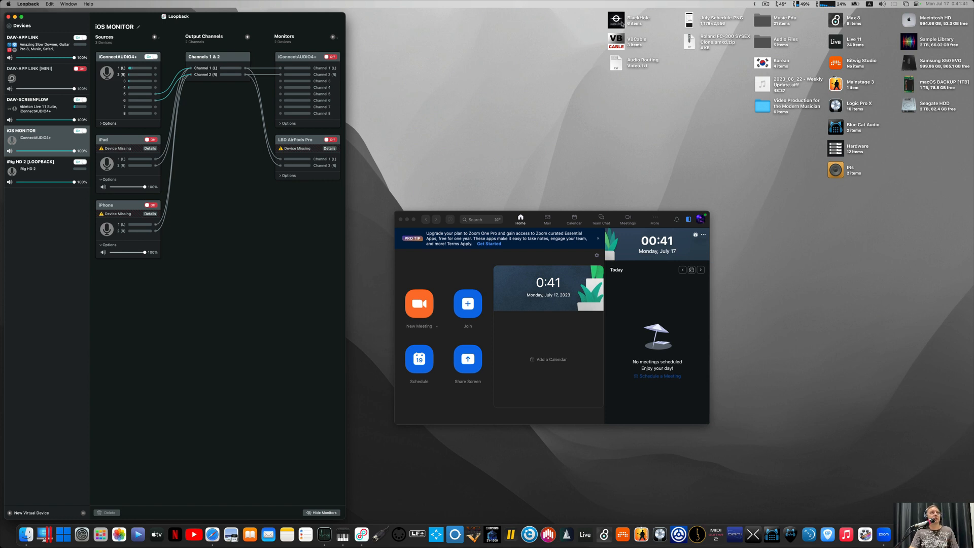
# Review the DAW-APP LINK routing and the iConnectAUDIO4+ source and monitor of DAW-SCREENFLOW
pyautogui.click(34, 48)
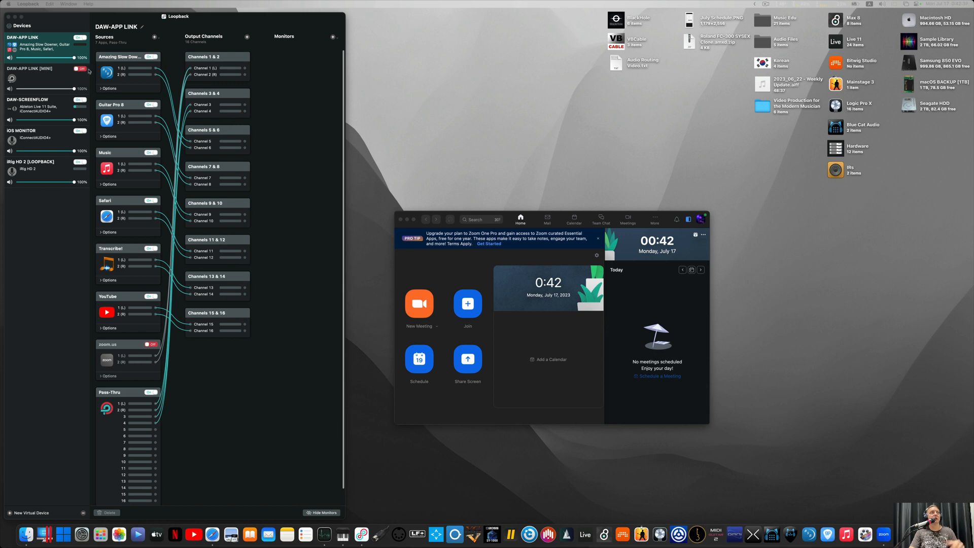
pyautogui.click(46, 102)
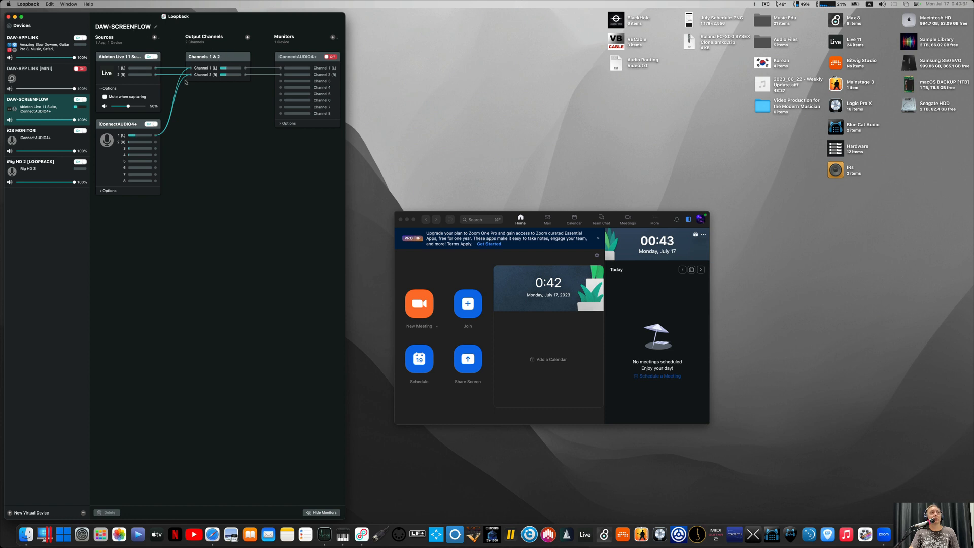
pyautogui.click(124, 128)
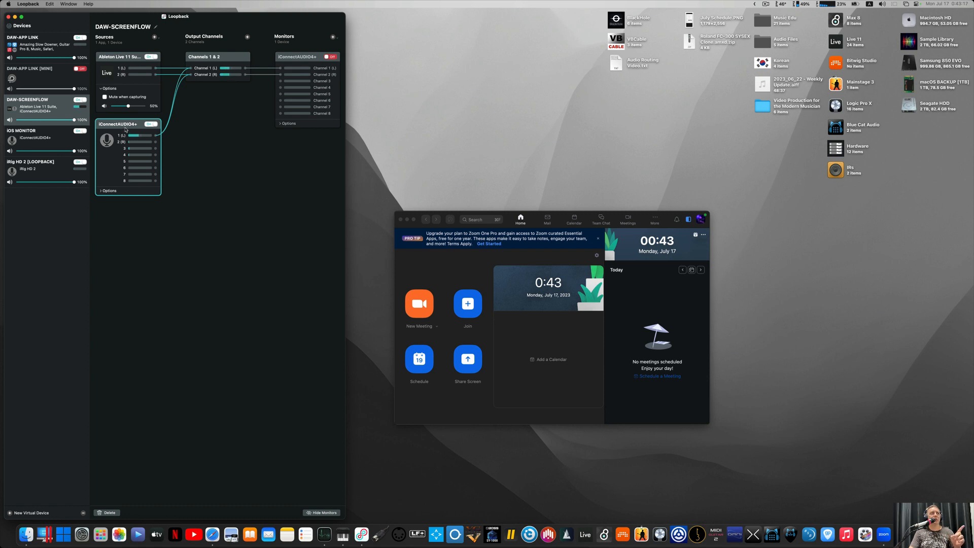
pyautogui.click(295, 60)
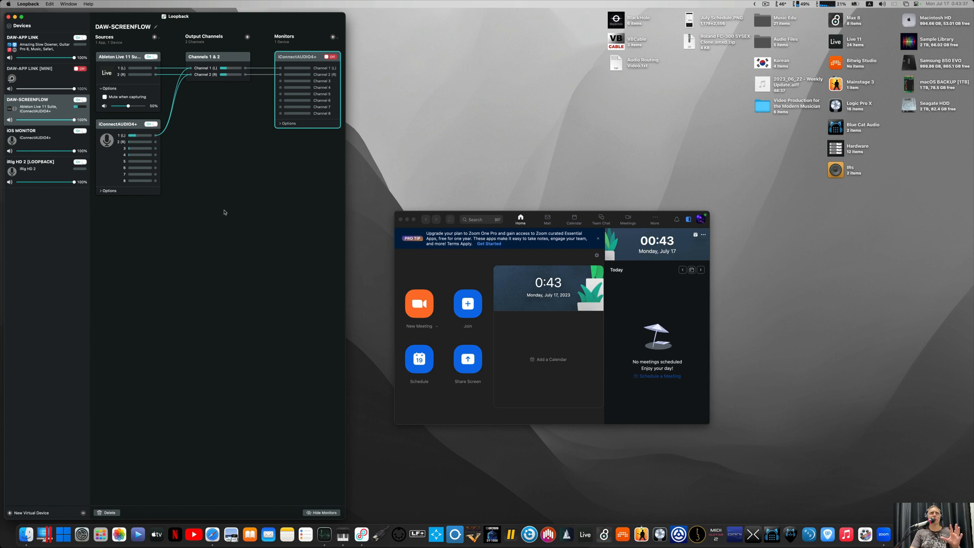
# Enable Mute when capturing for the Ableton Live 11 Suite source in DAW-SCREENFLOW and select that source
pyautogui.click(105, 97)
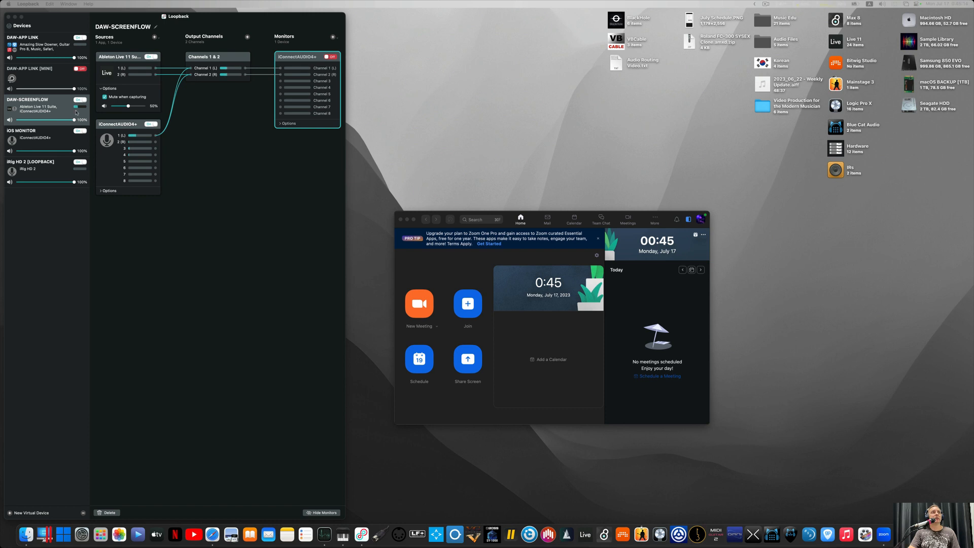
pyautogui.click(121, 59)
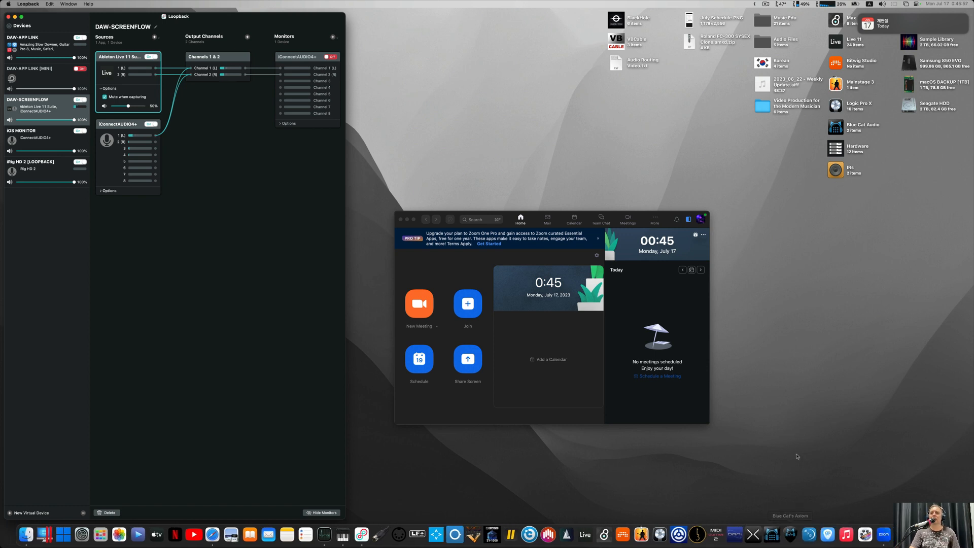
pyautogui.click(154, 37)
pyautogui.click(130, 251)
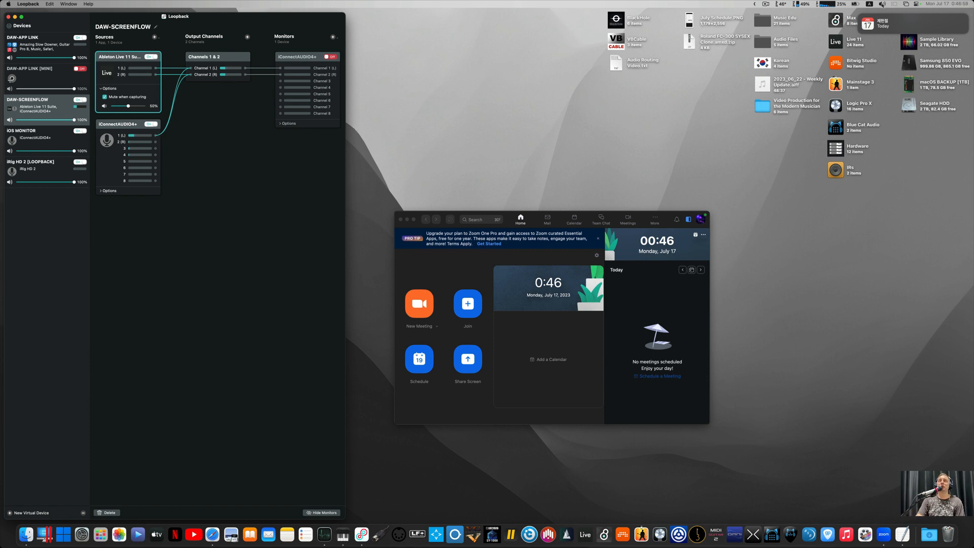
# Open SoundSource from the system's audio controls and add Ableton Live 11 Suite to its applications as a favorite
pyautogui.click(881, 4)
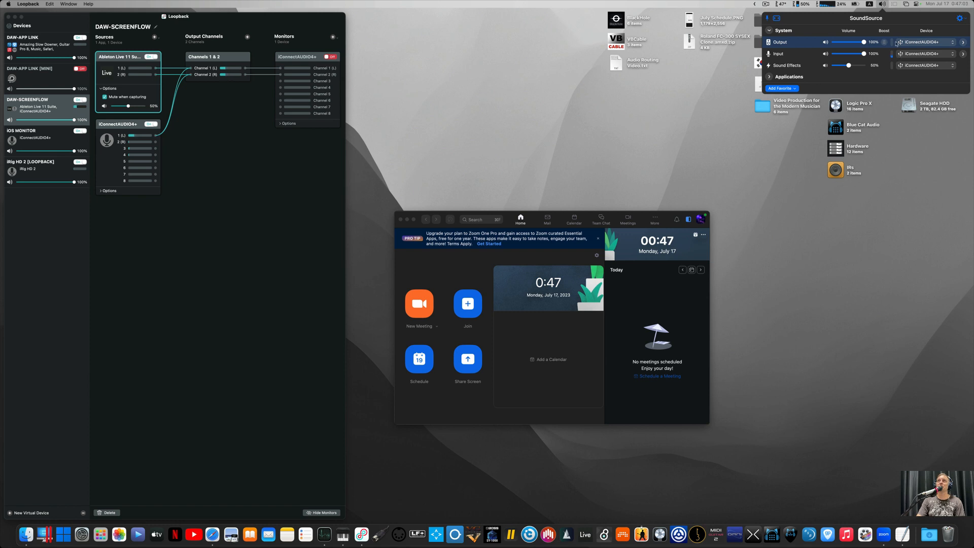
pyautogui.click(769, 77)
pyautogui.click(780, 89)
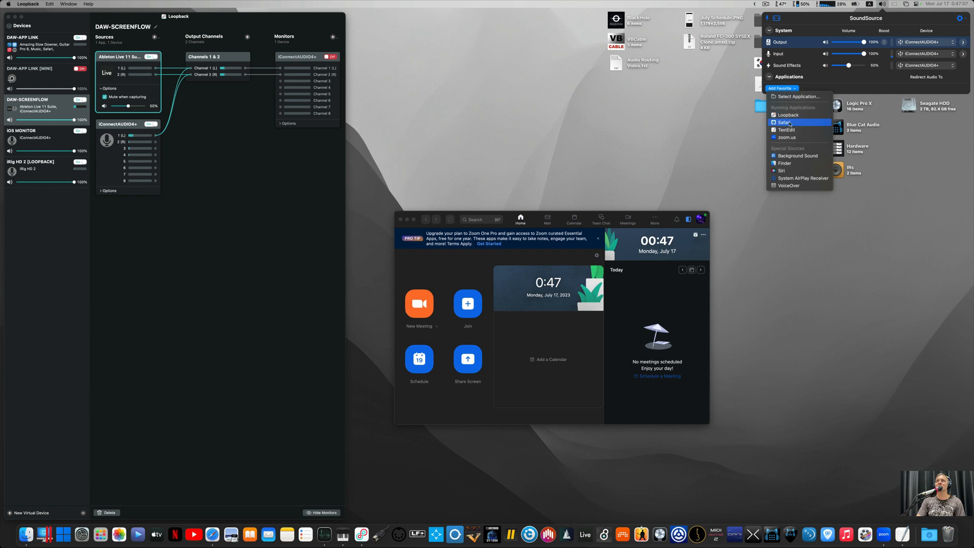
pyautogui.click(790, 96)
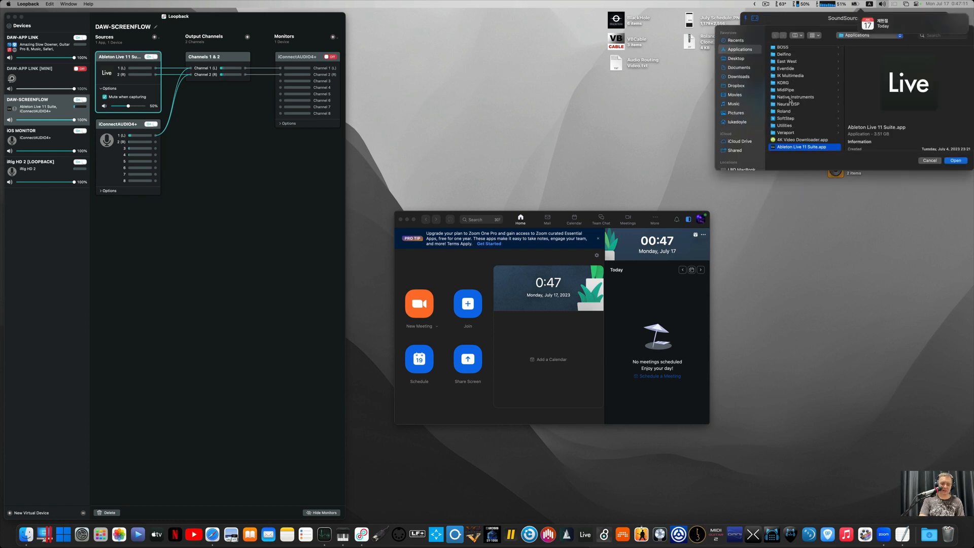
pyautogui.press('Return')
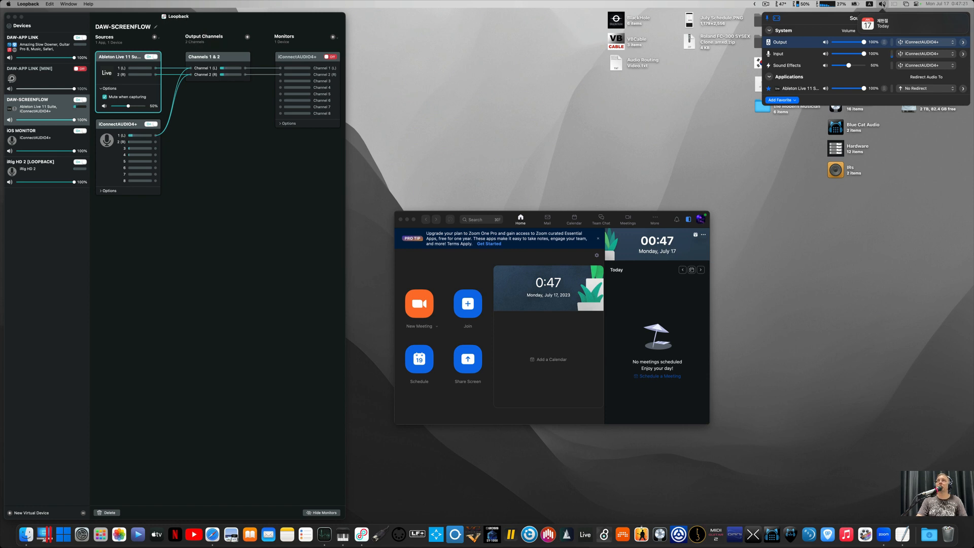
# Review the devices that Ableton Live 11 Suite's audio can be redirected to in SoundSource
pyautogui.click(939, 90)
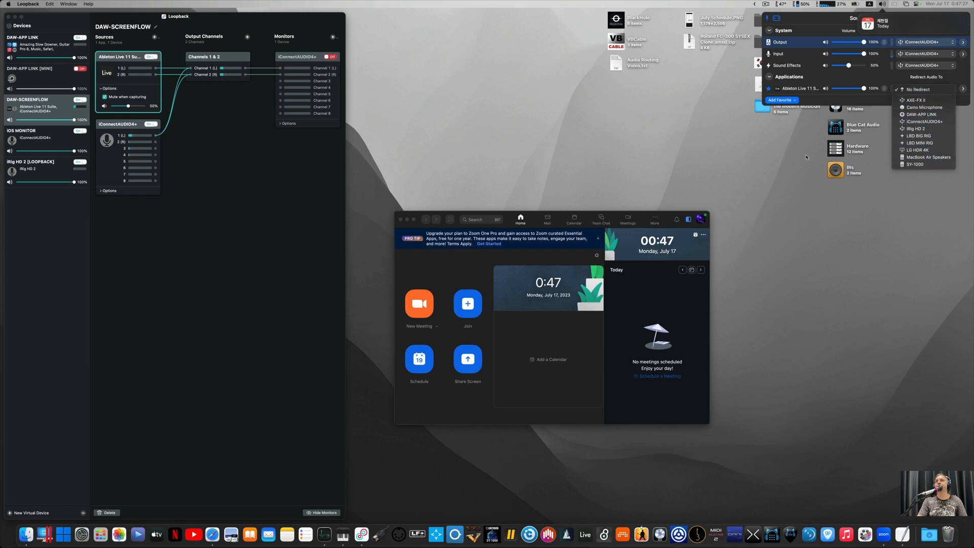
pyautogui.click(793, 111)
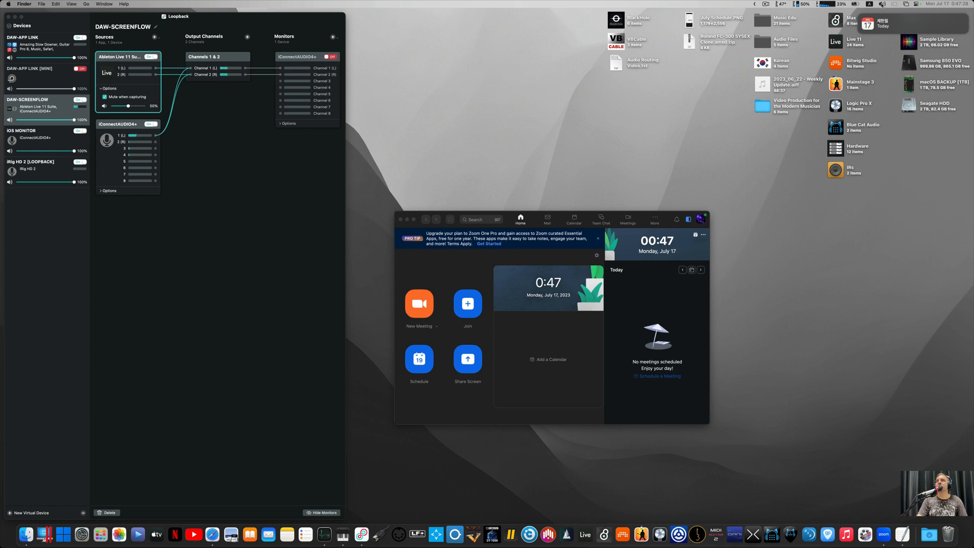
# Browse the Applications folder for other programs that can be added as SoundSource favorites
pyautogui.click(882, 4)
pyautogui.click(793, 101)
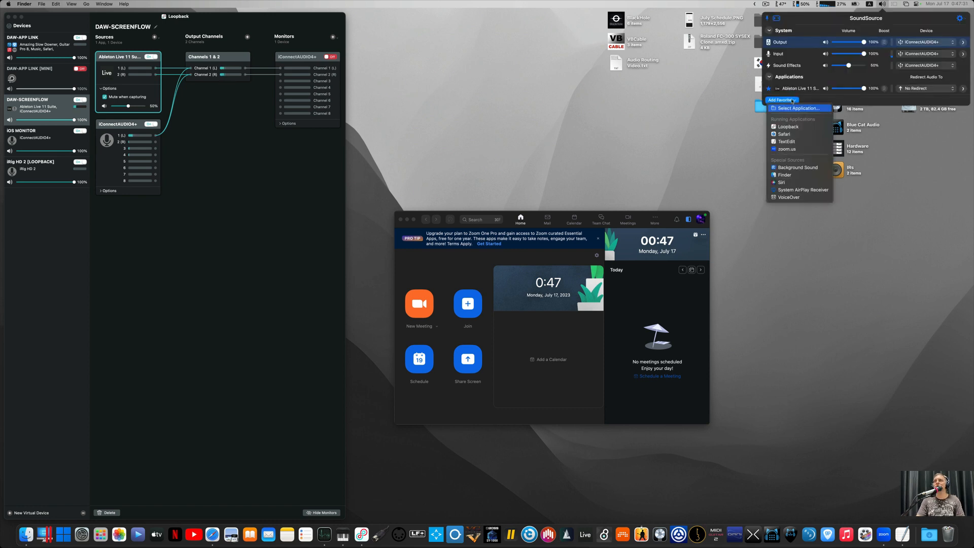
pyautogui.click(793, 109)
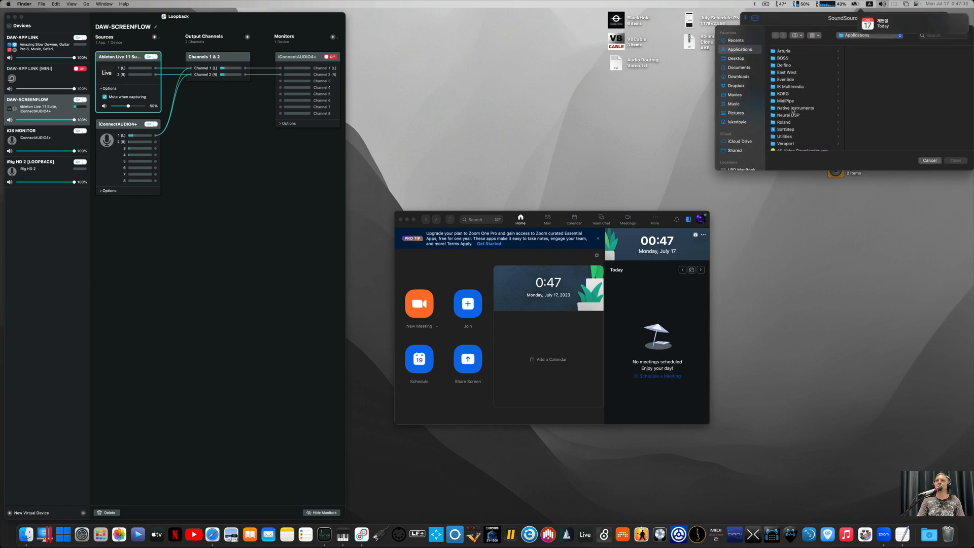
pyautogui.scroll(-3, 793, 110)
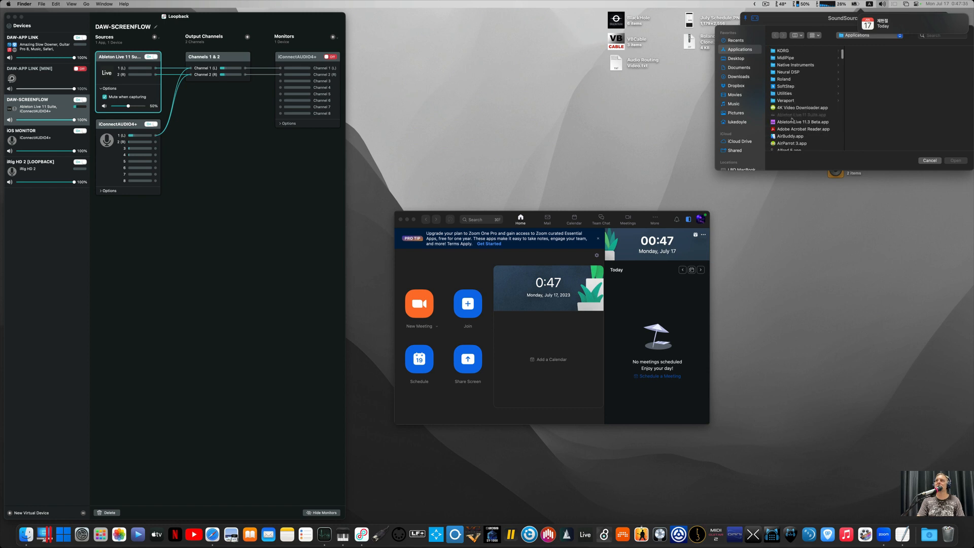
pyautogui.click(929, 160)
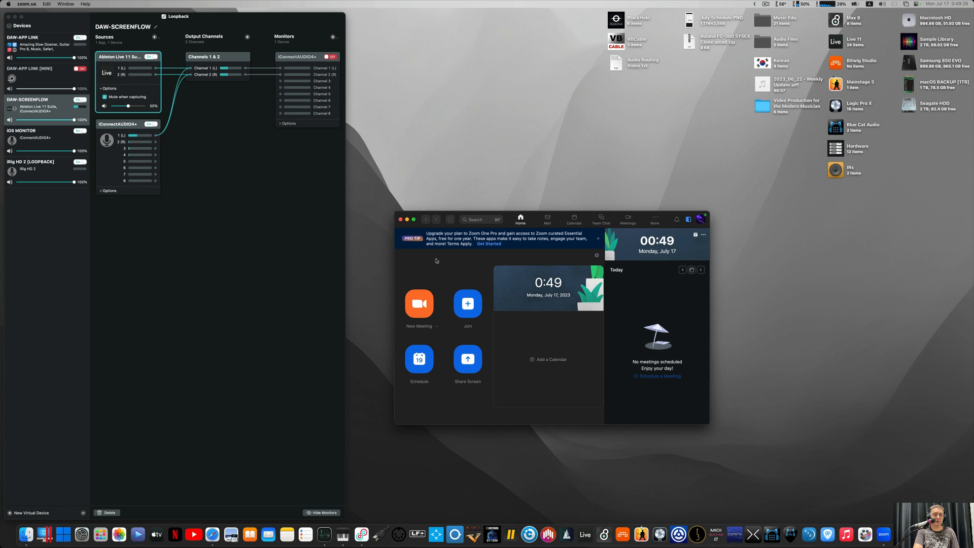
# Close the Zoom home window
pyautogui.click(448, 249)
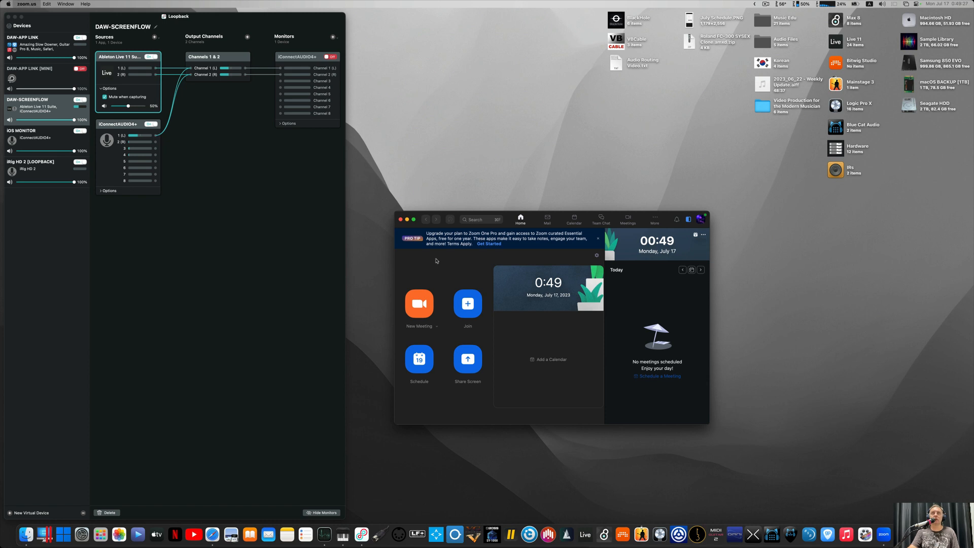
pyautogui.press('super+w')
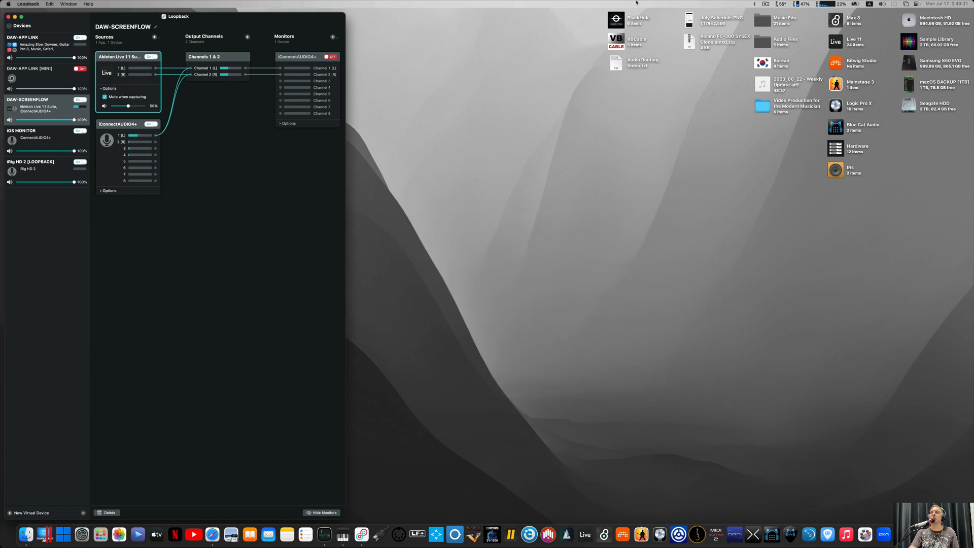
# Review SoundSource's system output, input and sound effects devices and the Ableton Live 11 Suite redirect setting
pyautogui.click(882, 4)
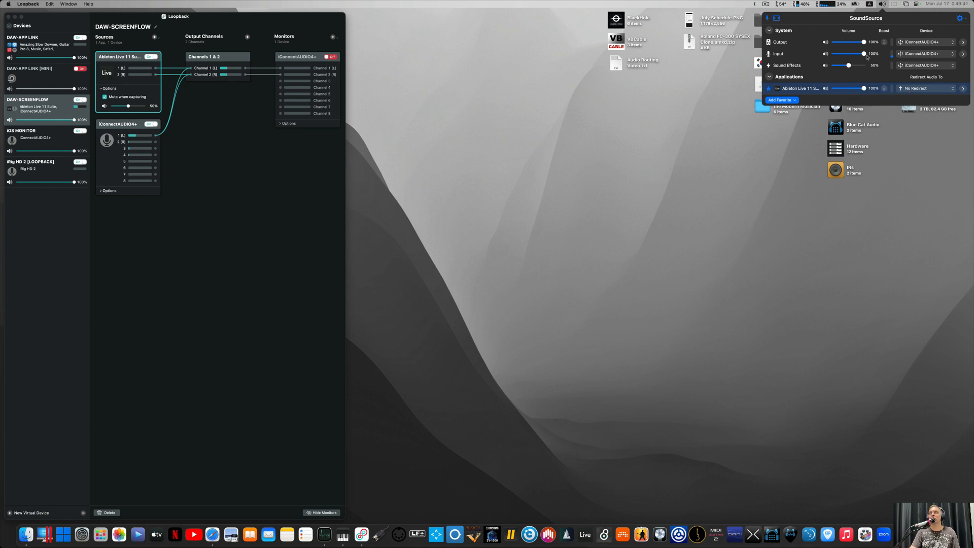
pyautogui.click(882, 5)
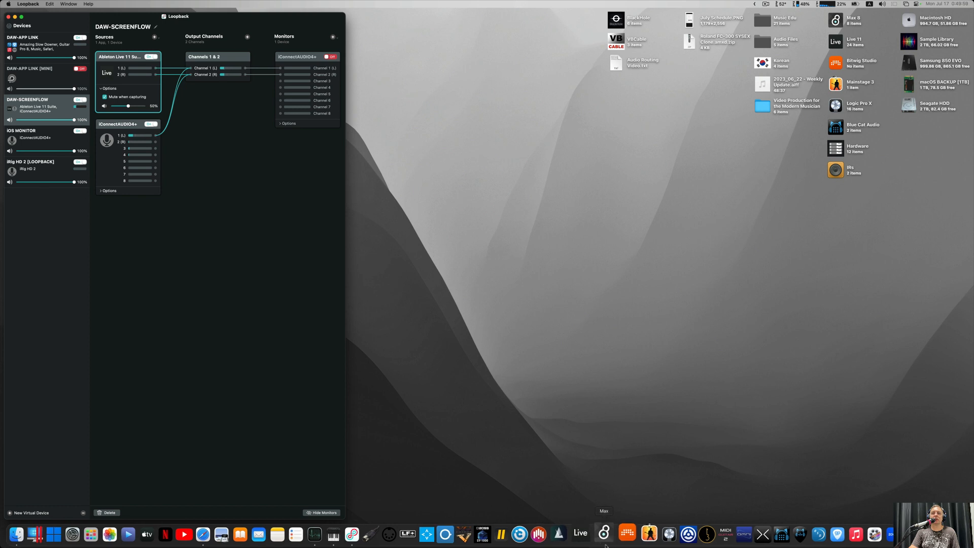
pyautogui.click(586, 534)
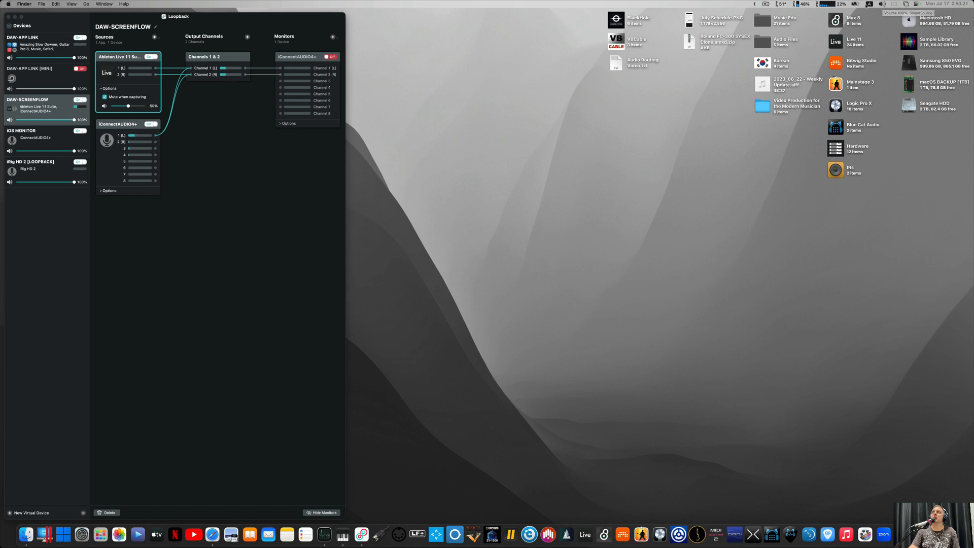
pyautogui.click(880, 4)
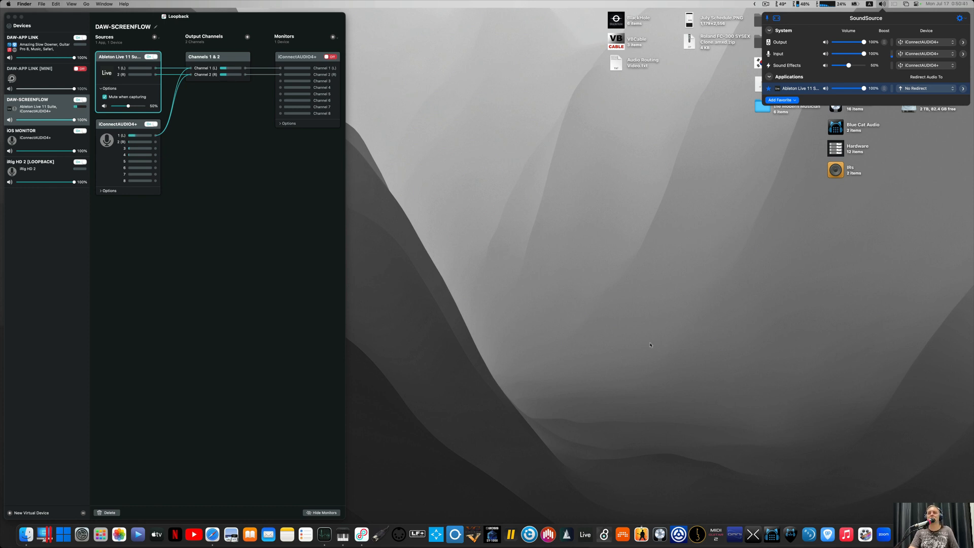
pyautogui.click(711, 321)
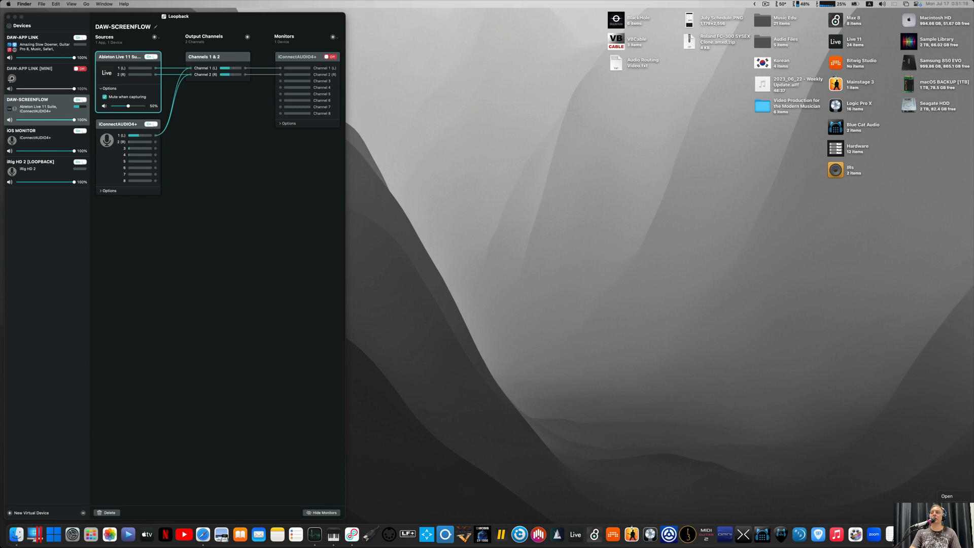
# Empty the Trash, permanently erasing its items
pyautogui.click(953, 507)
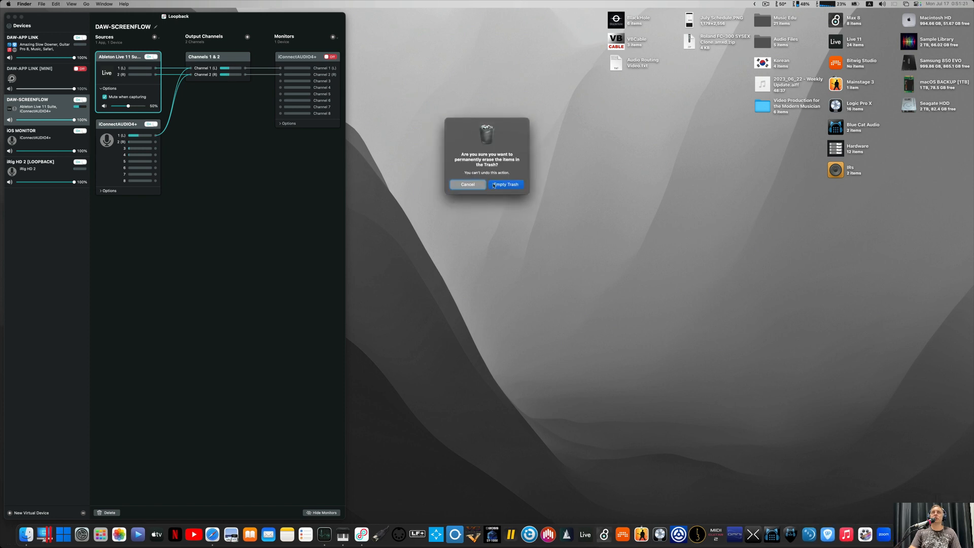
pyautogui.click(494, 185)
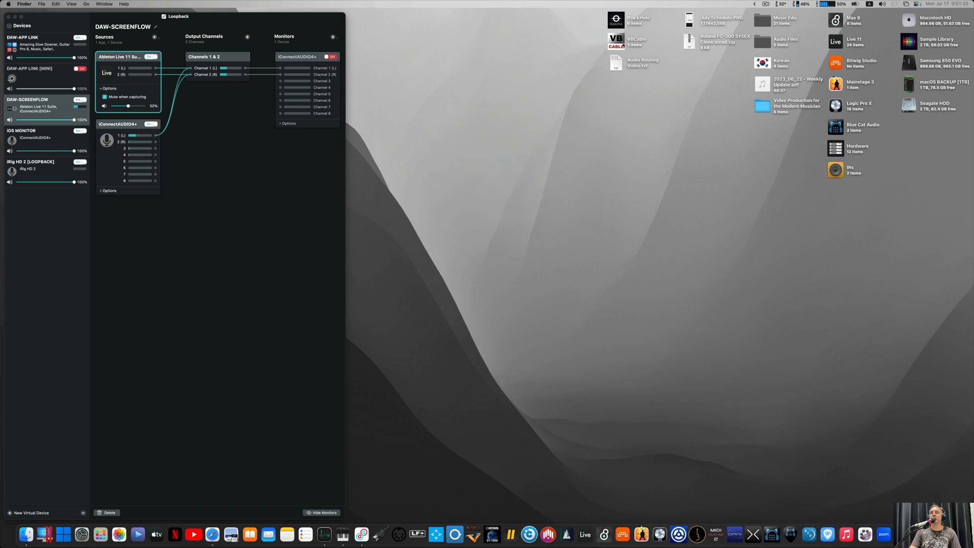